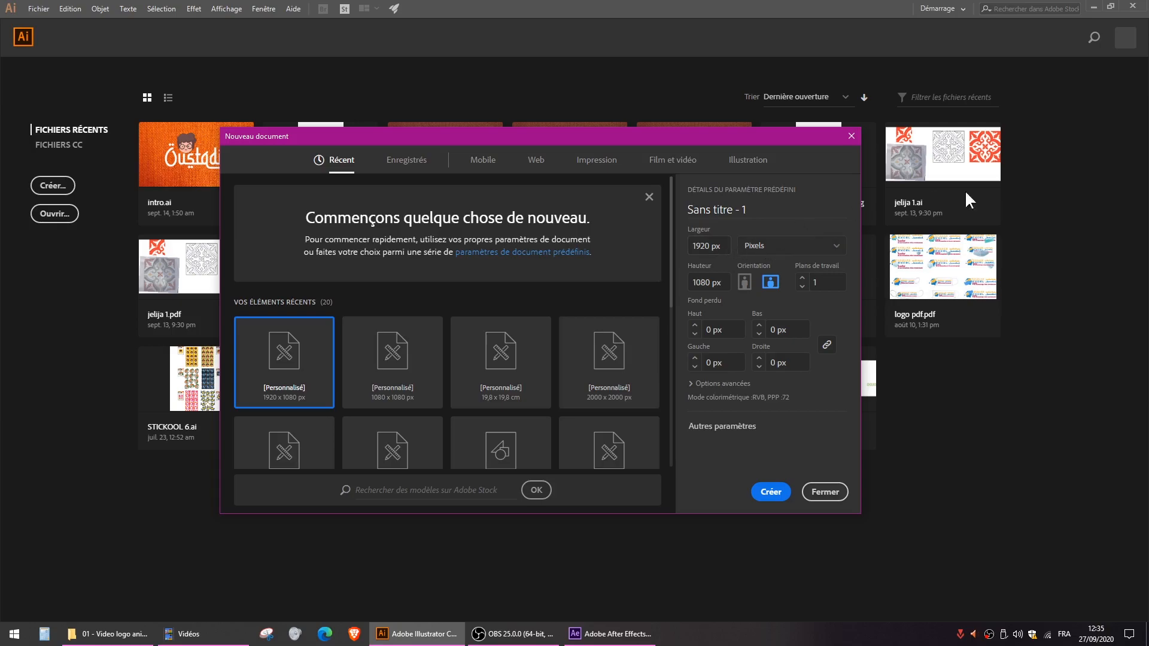
# - Create a new 2000 × 2000 px document in RGB colour at 72 ppi
pyautogui.moveTo(724, 246); pyautogui.dragTo(539, 243)
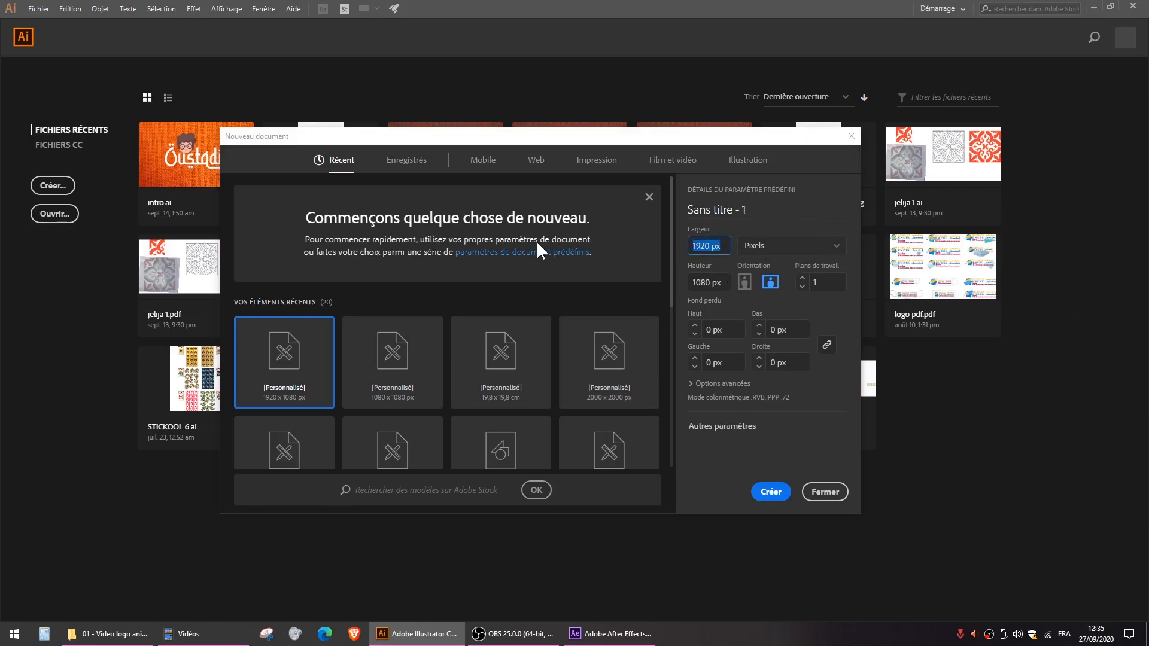
pyautogui.write('2000')
pyautogui.press('Tab')
pyautogui.write('2000')
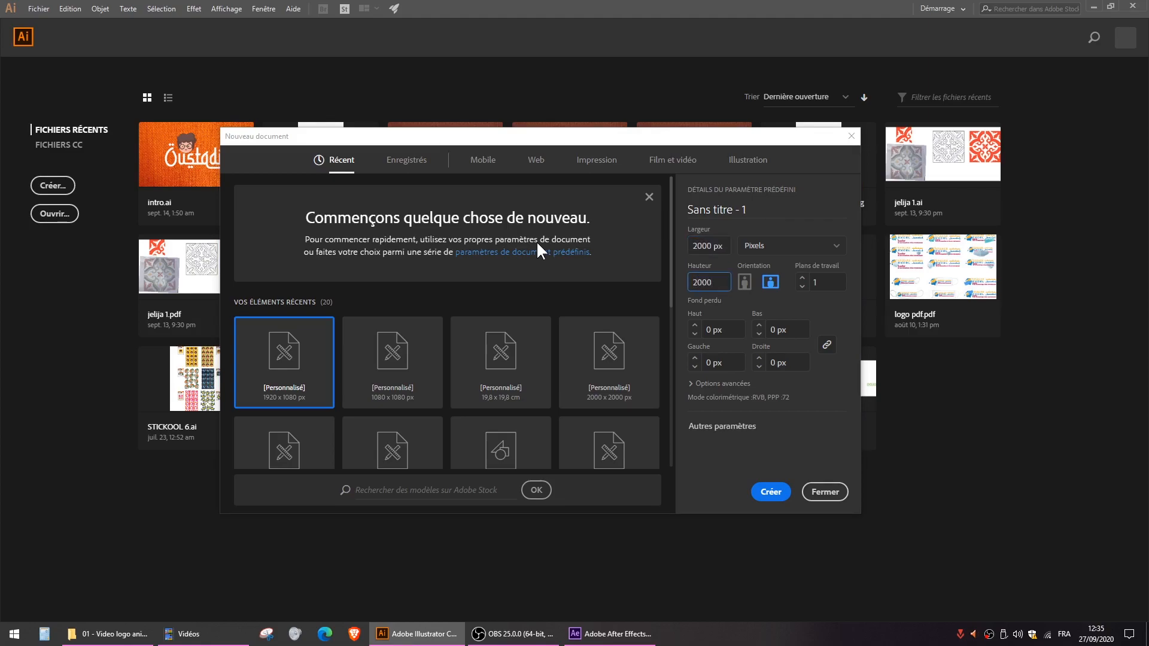
pyautogui.click(782, 306)
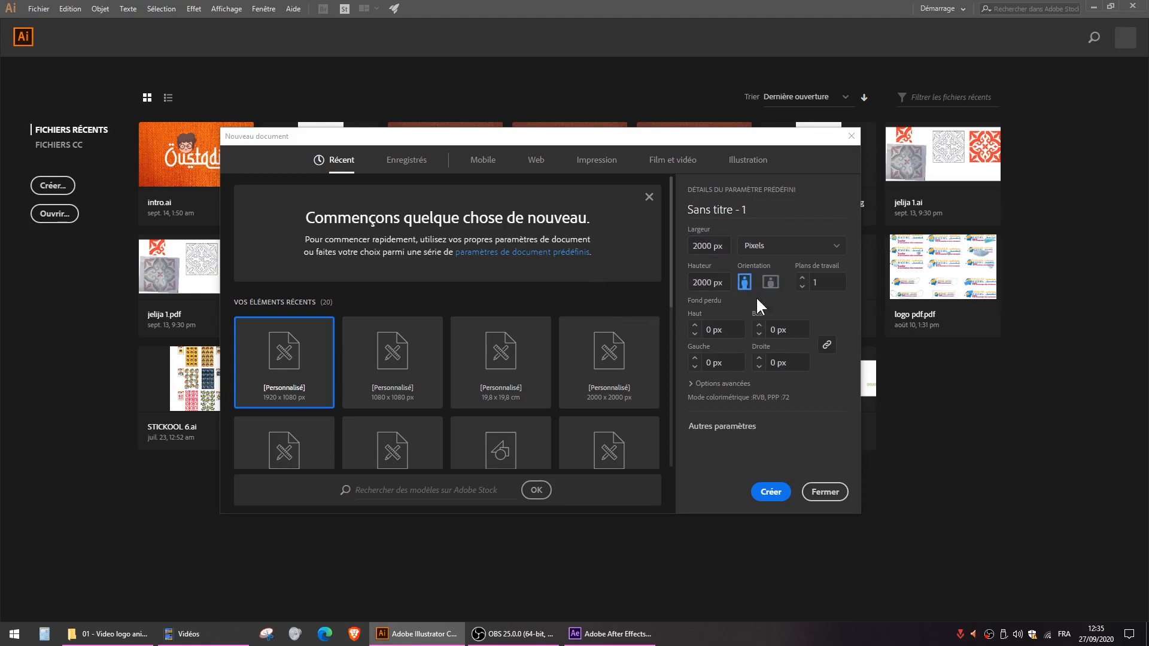
pyautogui.click(709, 384)
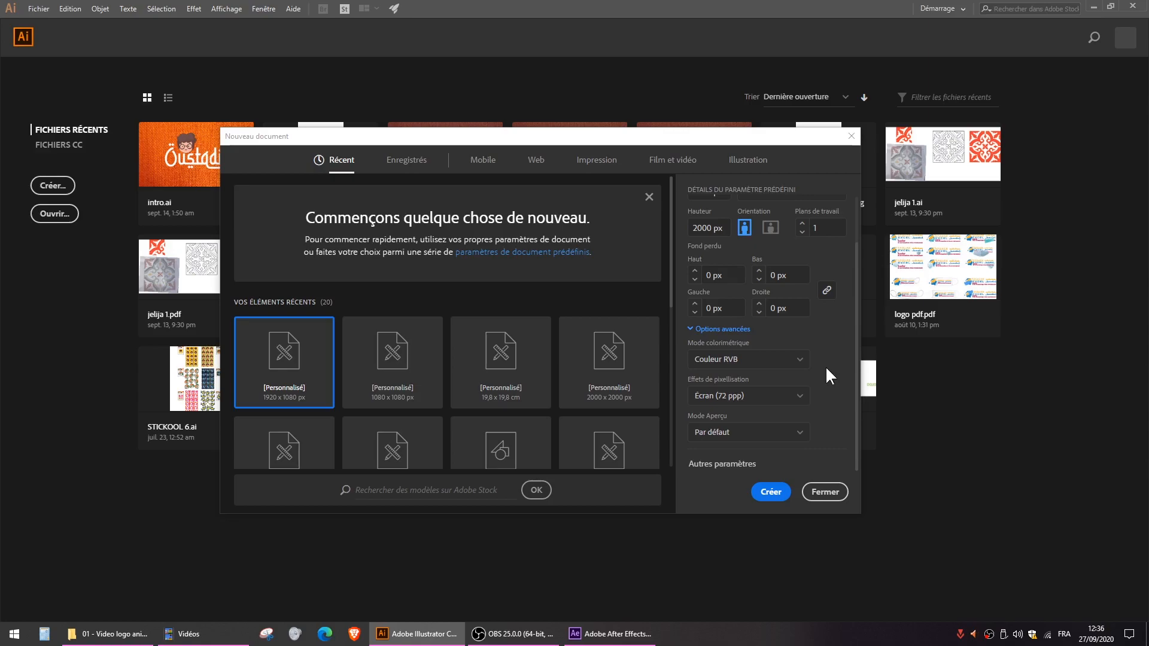
pyautogui.moveTo(698, 139); pyautogui.dragTo(868, 121)
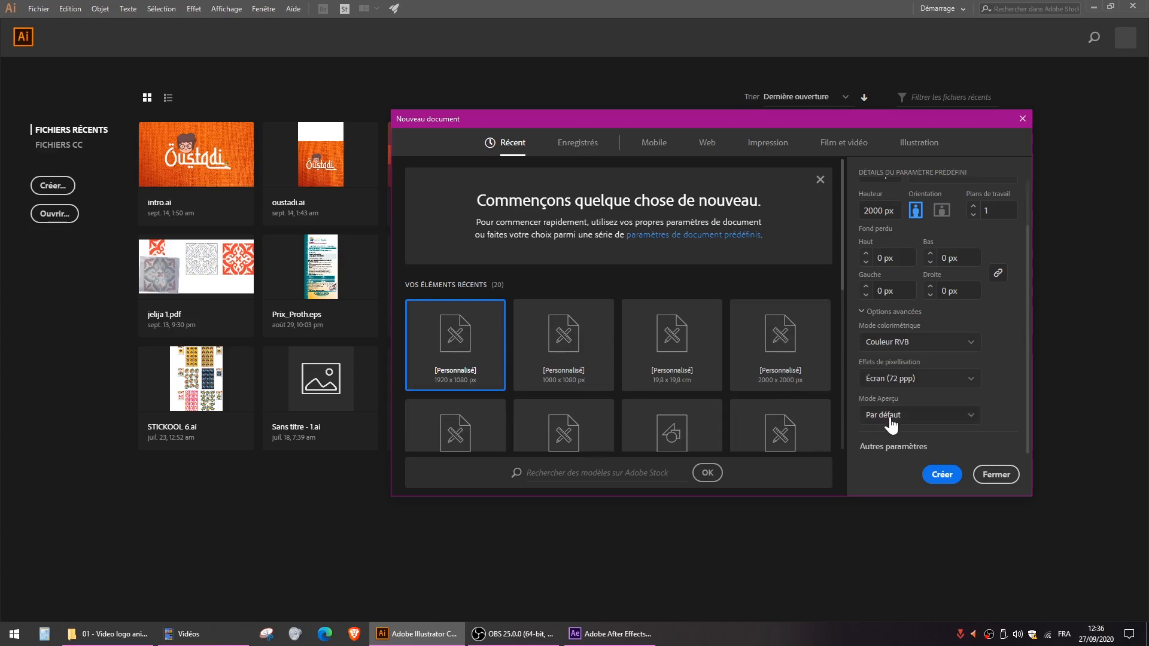
pyautogui.click(937, 476)
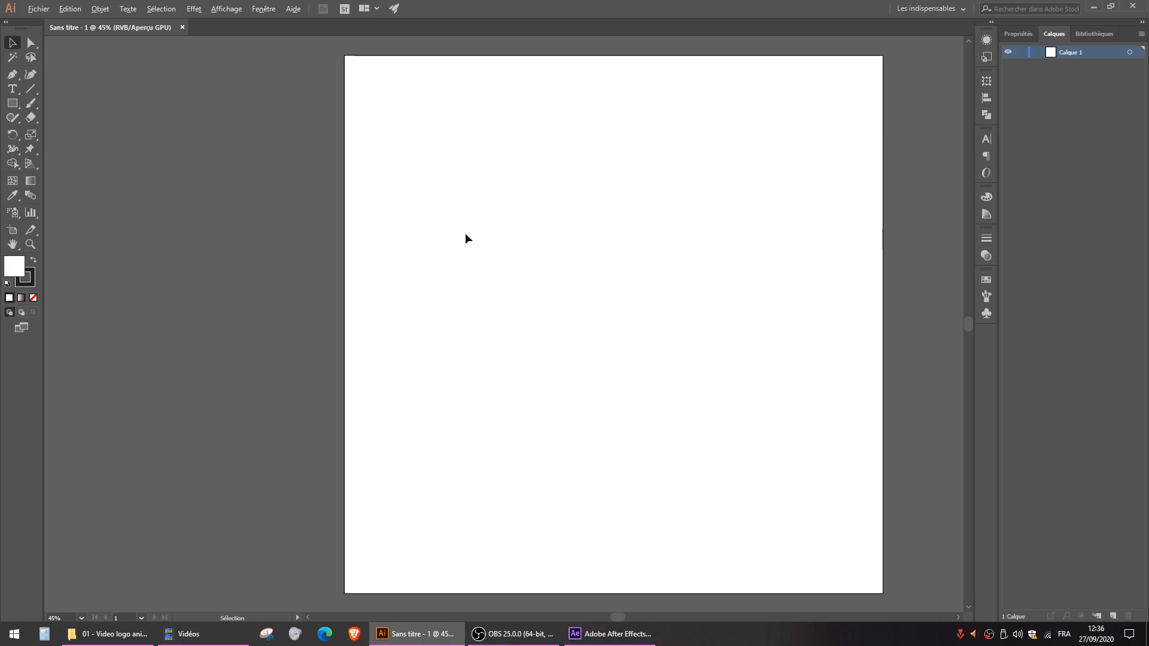
# - Place the Capture.JPG logo image from the 01 - Video logo animation folder on the empty canvas beside the artboard
pyautogui.scroll(-2, 475, 232)
pyautogui.scroll(1, 476, 232)
pyautogui.moveTo(637, 231); pyautogui.dragTo(574, 249)
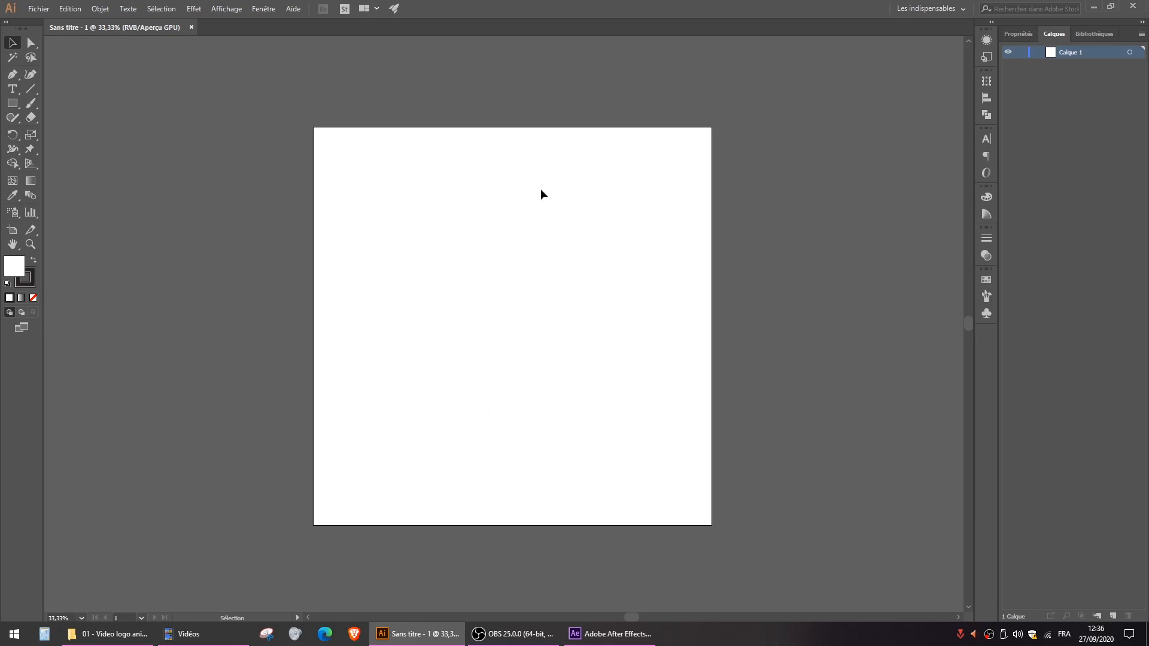
pyautogui.click(96, 634)
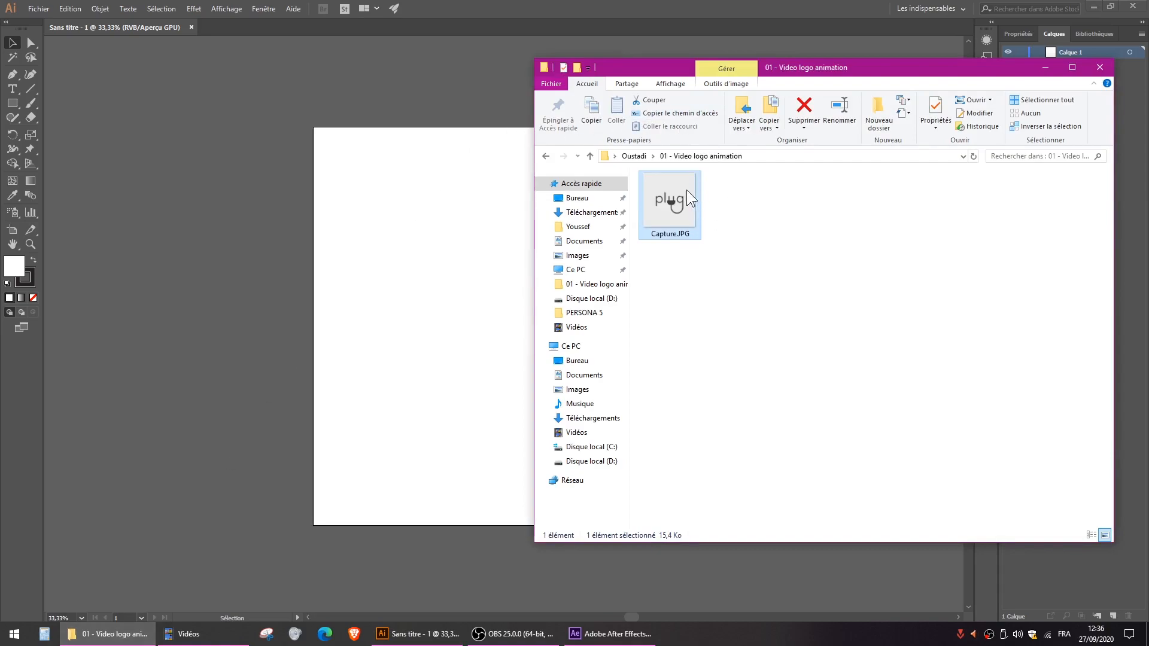
pyautogui.moveTo(681, 189); pyautogui.dragTo(217, 246)
pyautogui.click(419, 345)
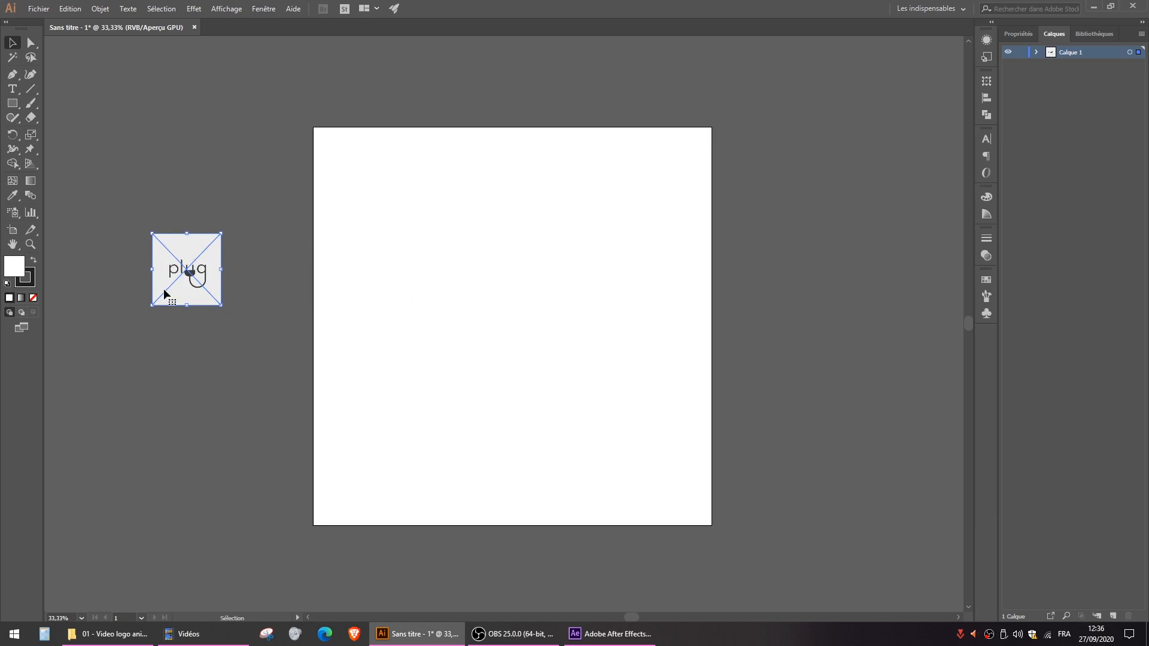
pyautogui.scroll(5, 124, 263)
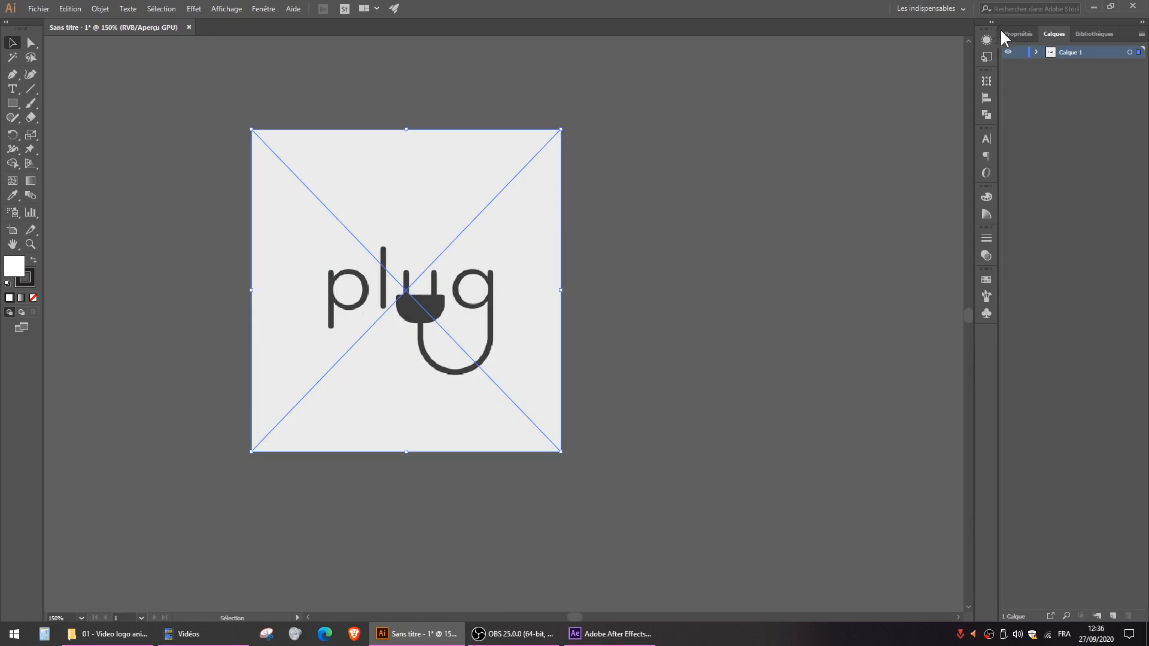
# - Embed the linked logo image in the document and shift it slightly on the canvas
pyautogui.click(1025, 36)
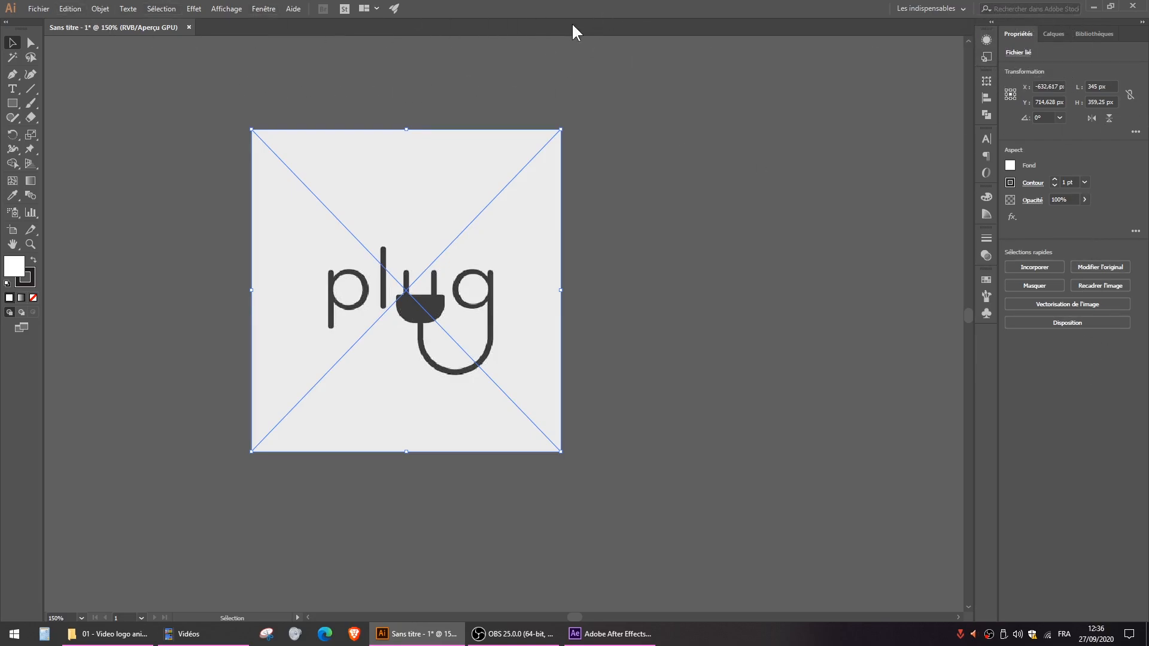
pyautogui.click(1037, 269)
pyautogui.moveTo(375, 267); pyautogui.dragTo(431, 272)
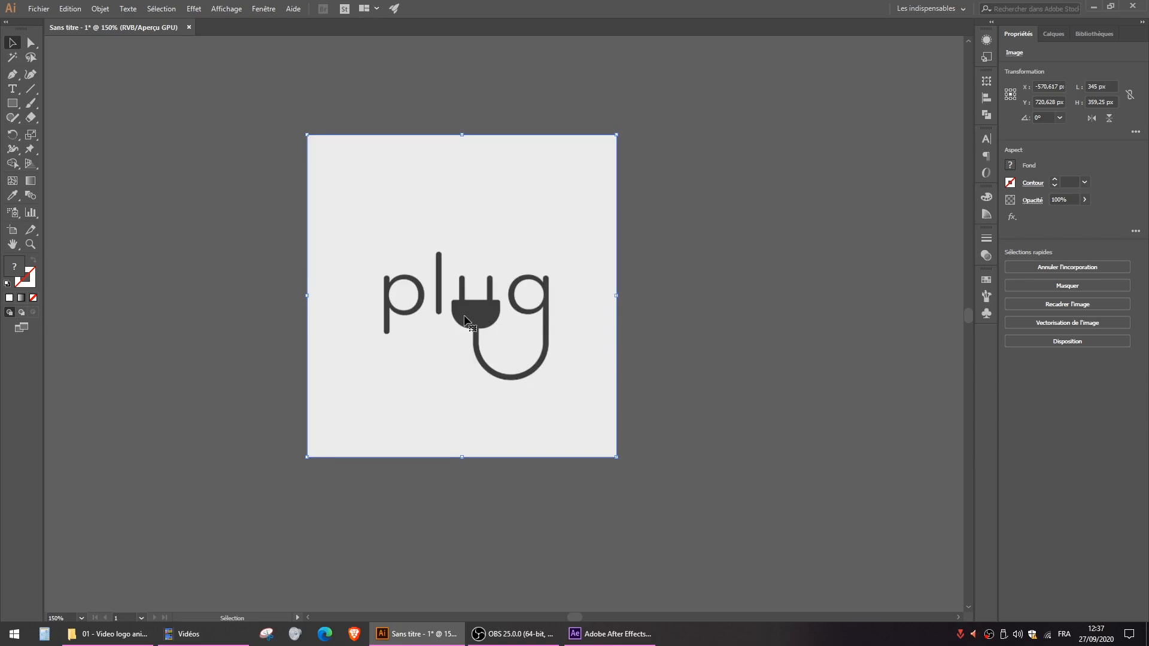
pyautogui.moveTo(468, 239)
pyautogui.mouseDown()
pyautogui.moveTo(517, 320)
pyautogui.moveTo(487, 240)
pyautogui.mouseUp()
pyautogui.press('a')
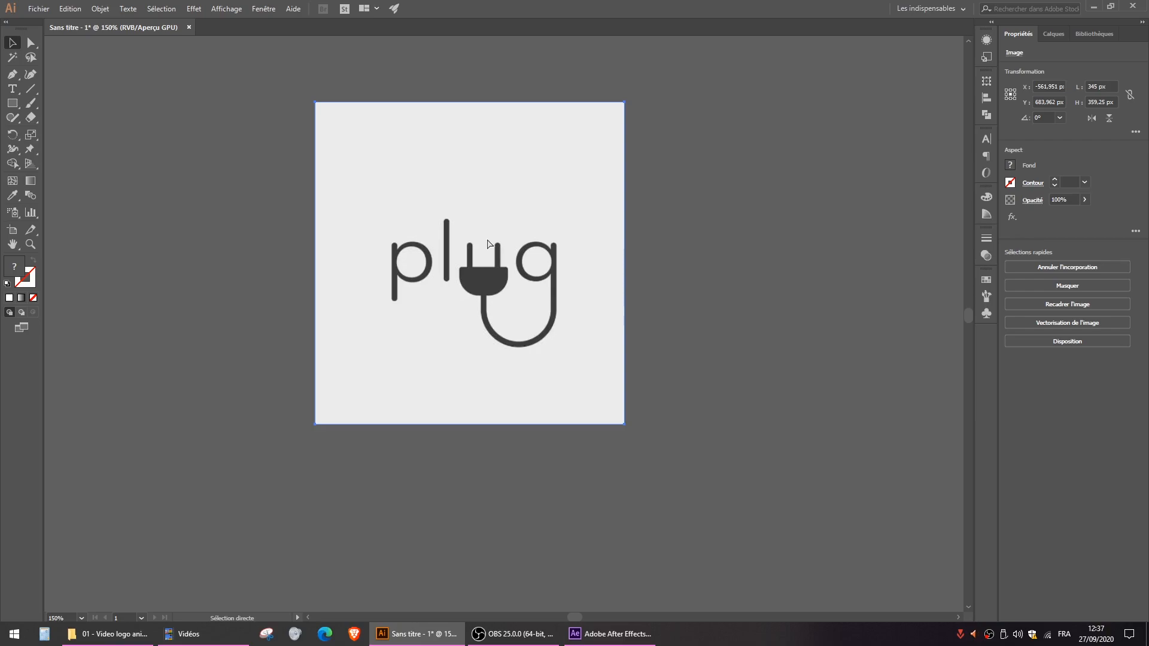
pyautogui.press('v')
# - Lock the layer holding the logo image and add a new layer above it for tracing
pyautogui.click(1055, 35)
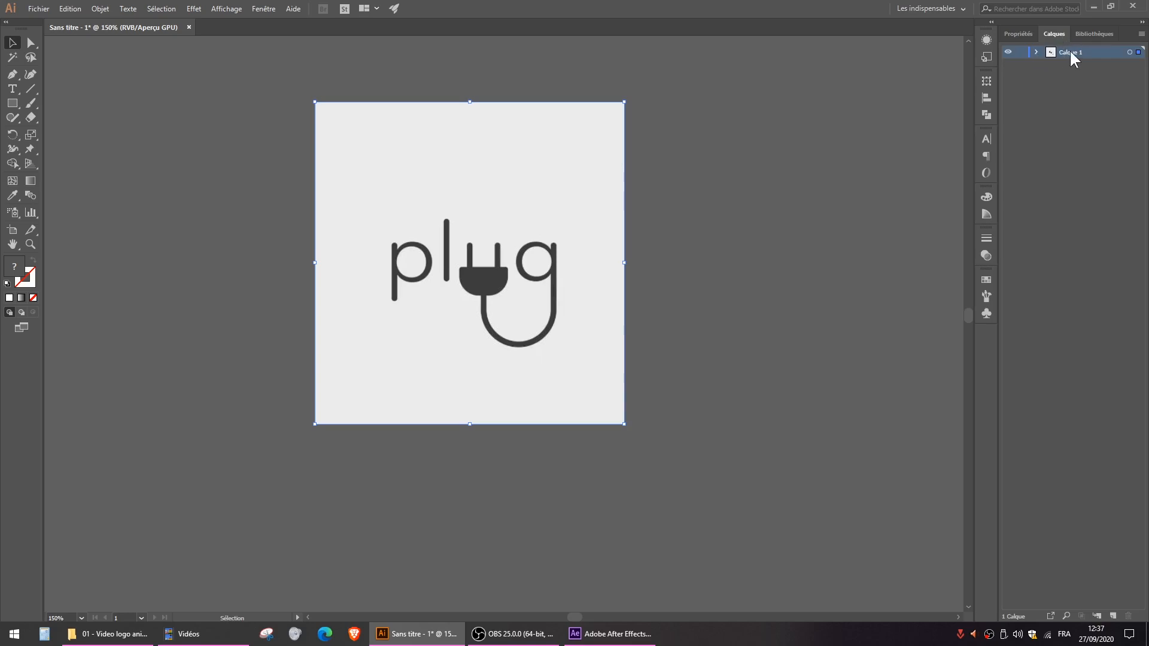
pyautogui.click(1020, 57)
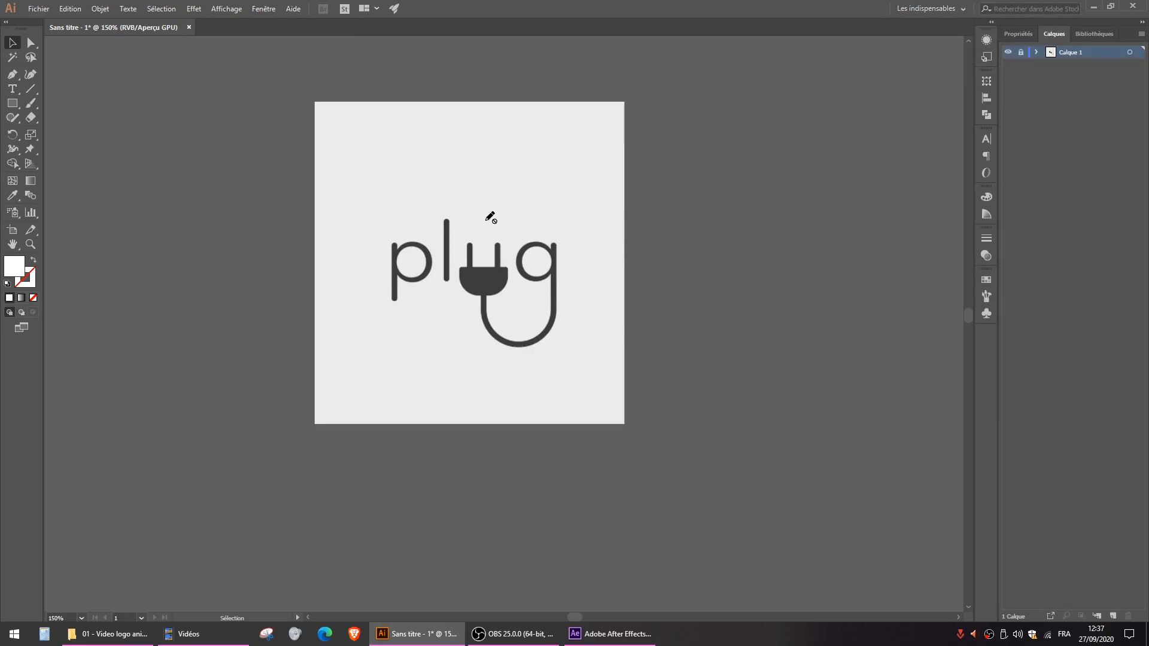
pyautogui.click(1115, 616)
pyautogui.scroll(2, 408, 277)
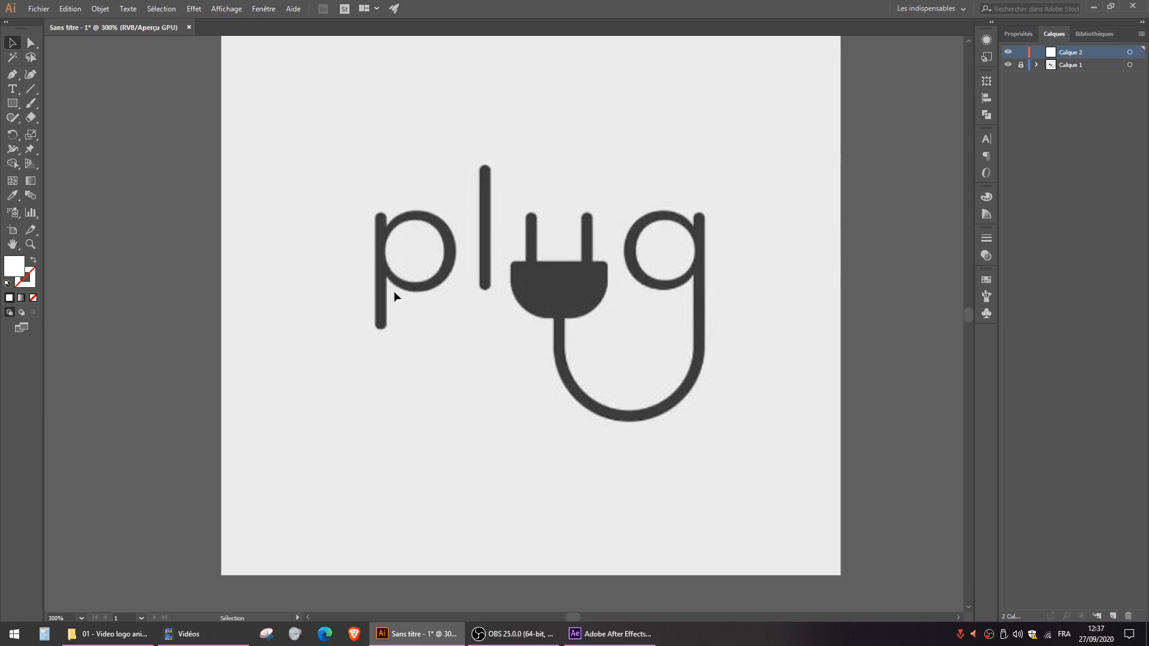
# - Draw a narrow rectangle over the stem of the letter p and extend its upper edge to the stem's tip
pyautogui.click(12, 103)
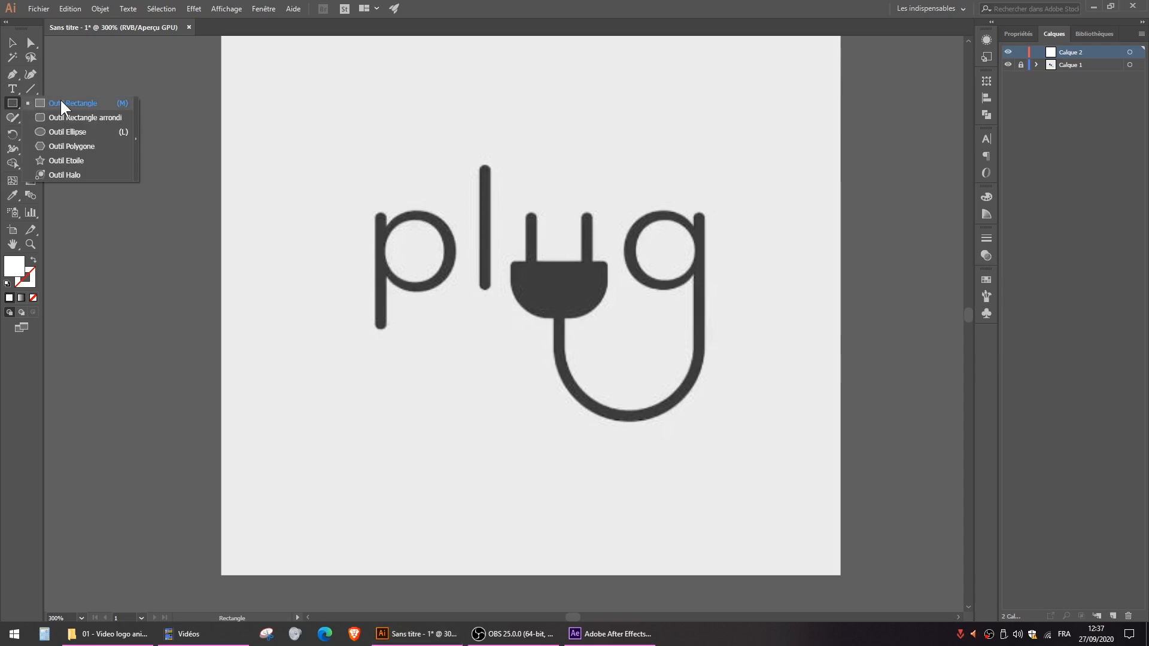
pyautogui.click(62, 103)
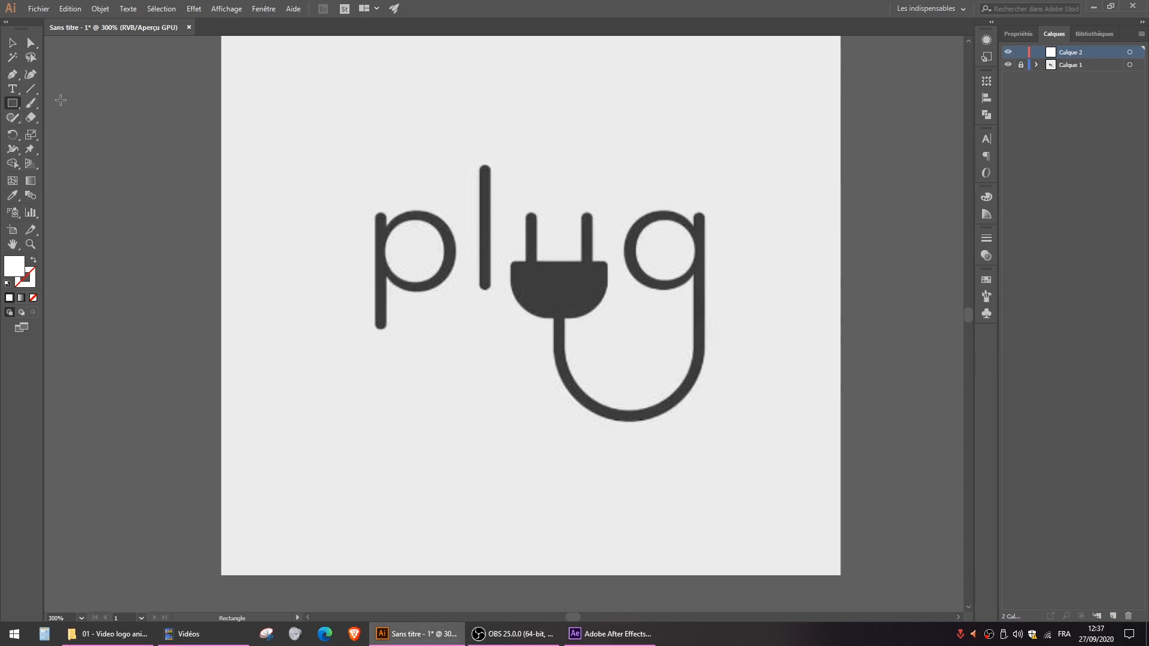
pyautogui.click(13, 105)
pyautogui.scroll(2, 364, 211)
pyautogui.moveTo(368, 207)
pyautogui.mouseDown()
pyautogui.moveTo(393, 238)
pyautogui.moveTo(390, 433)
pyautogui.mouseUp()
pyautogui.press('v')
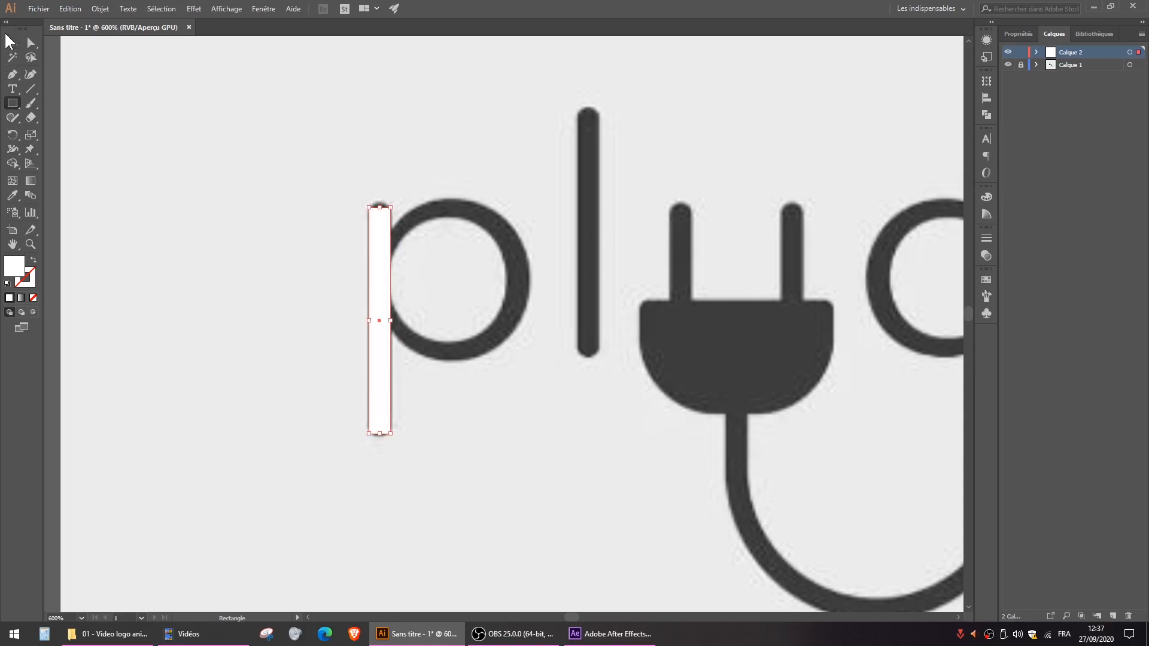
pyautogui.moveTo(380, 207); pyautogui.dragTo(377, 201)
pyautogui.click(11, 36)
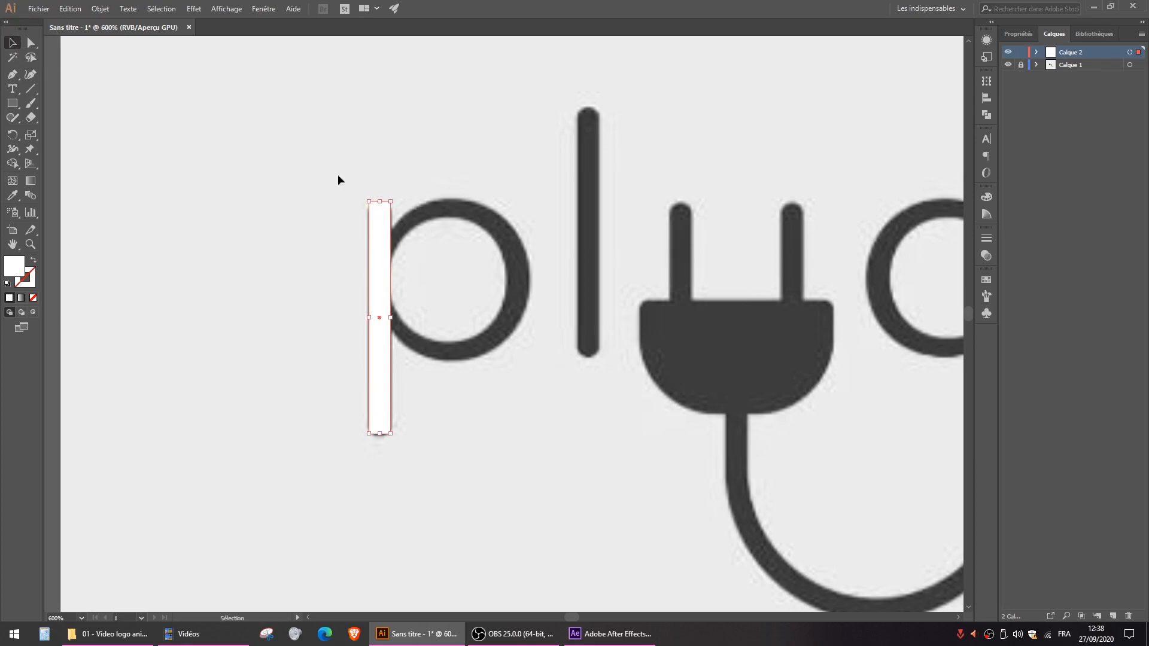
# - Round all corners of the p stem rectangle fully so its ends match the logo's rounded strokes
pyautogui.click(37, 47)
pyautogui.moveTo(381, 216); pyautogui.dragTo(329, 230)
pyautogui.click(12, 42)
pyautogui.click(168, 135)
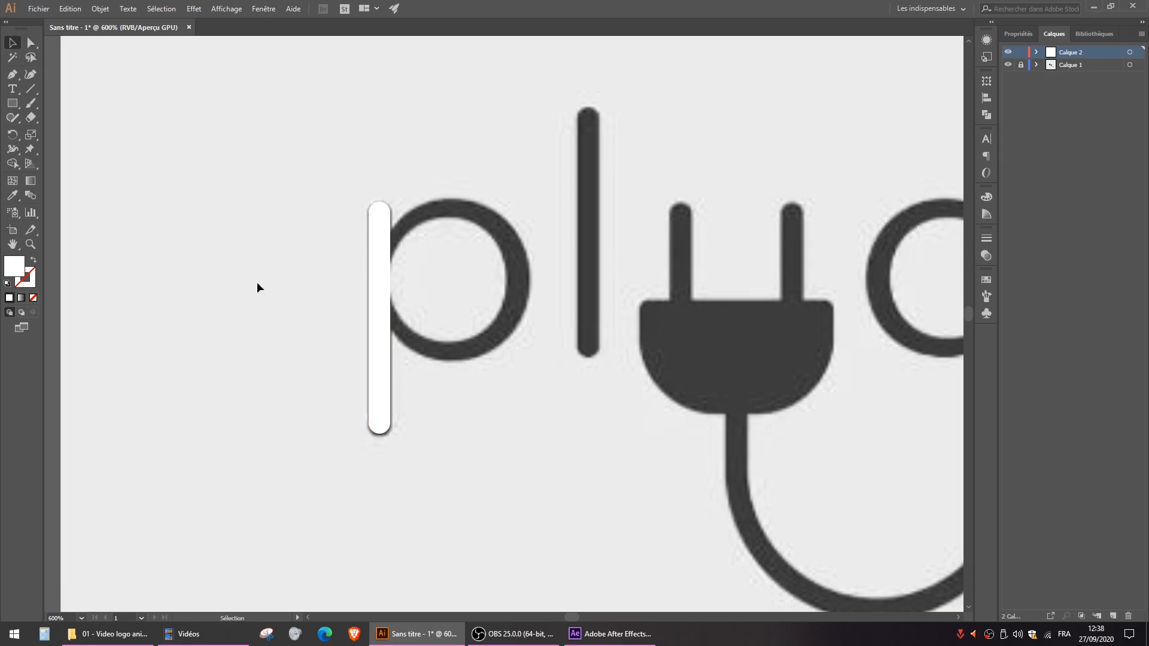
pyautogui.click(381, 263)
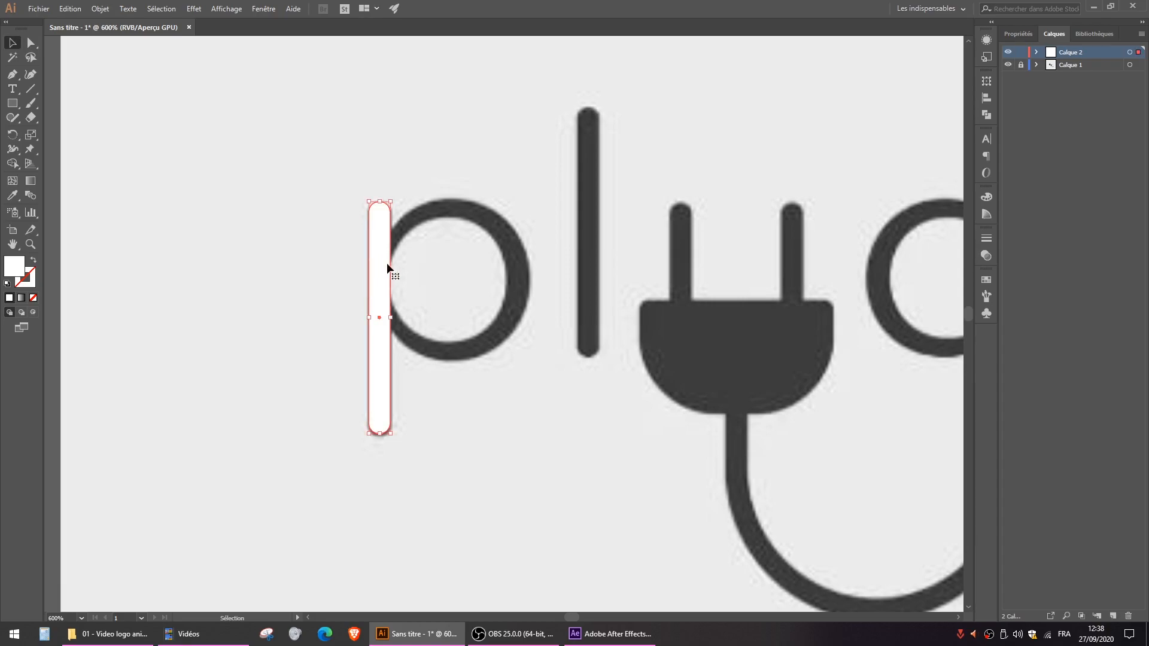
pyautogui.moveTo(729, 204); pyautogui.dragTo(483, 223)
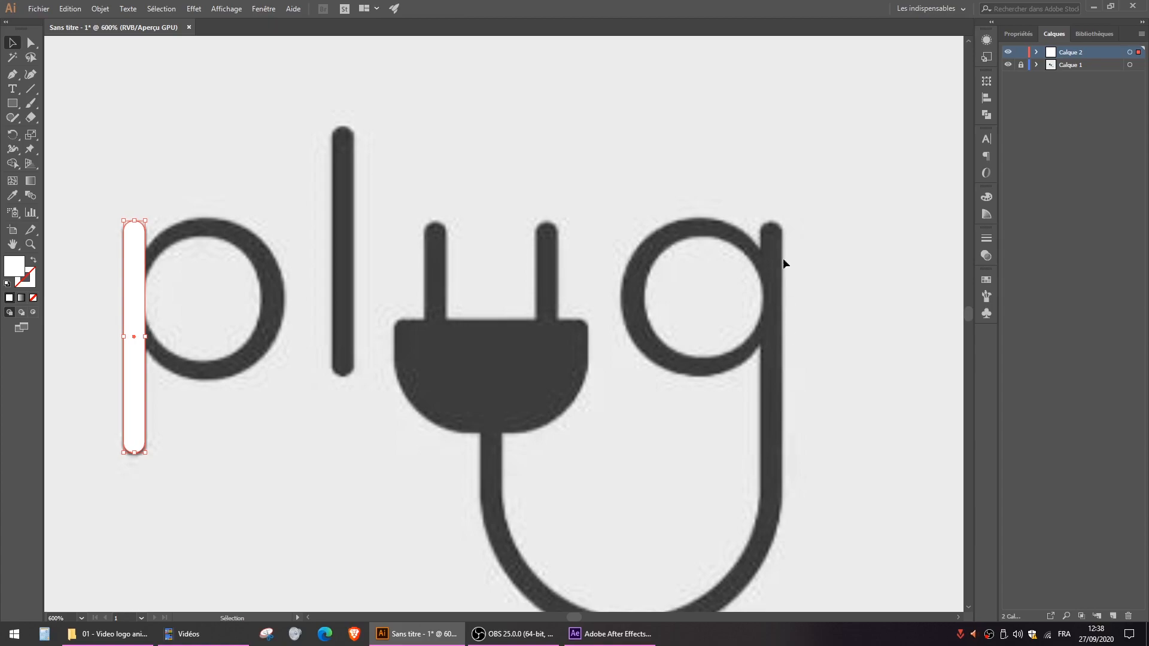
pyautogui.moveTo(403, 275); pyautogui.dragTo(595, 264)
pyautogui.click(372, 204)
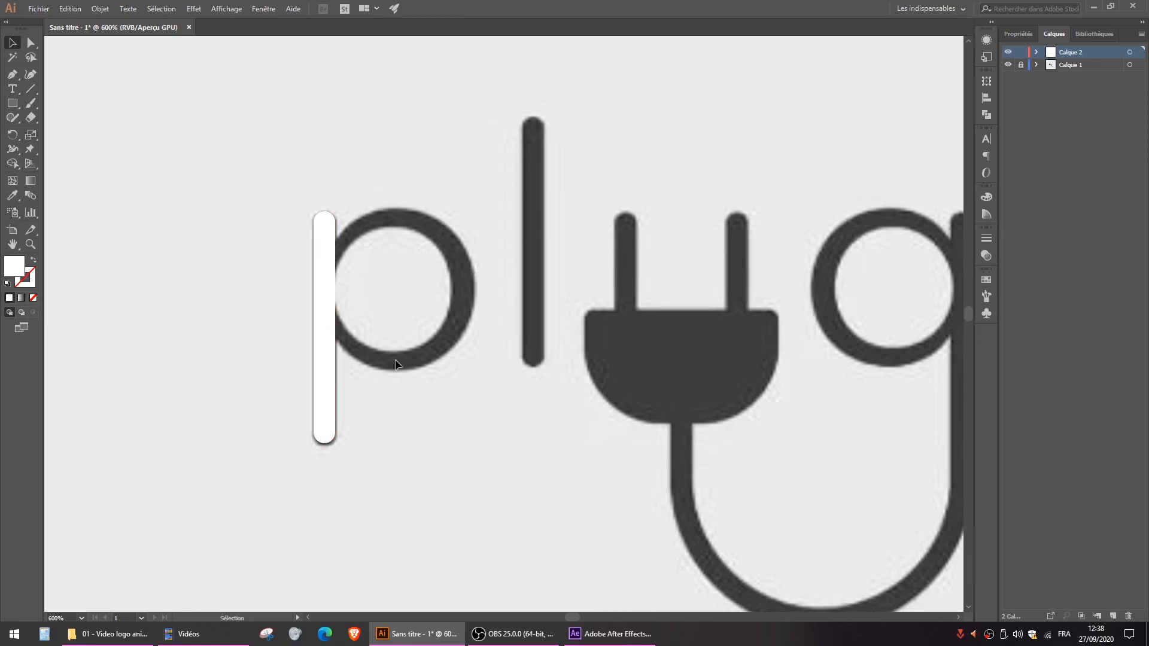
# - Draw a circle about 44.67 px across over the outer edge of the p's bowl
pyautogui.click(10, 106)
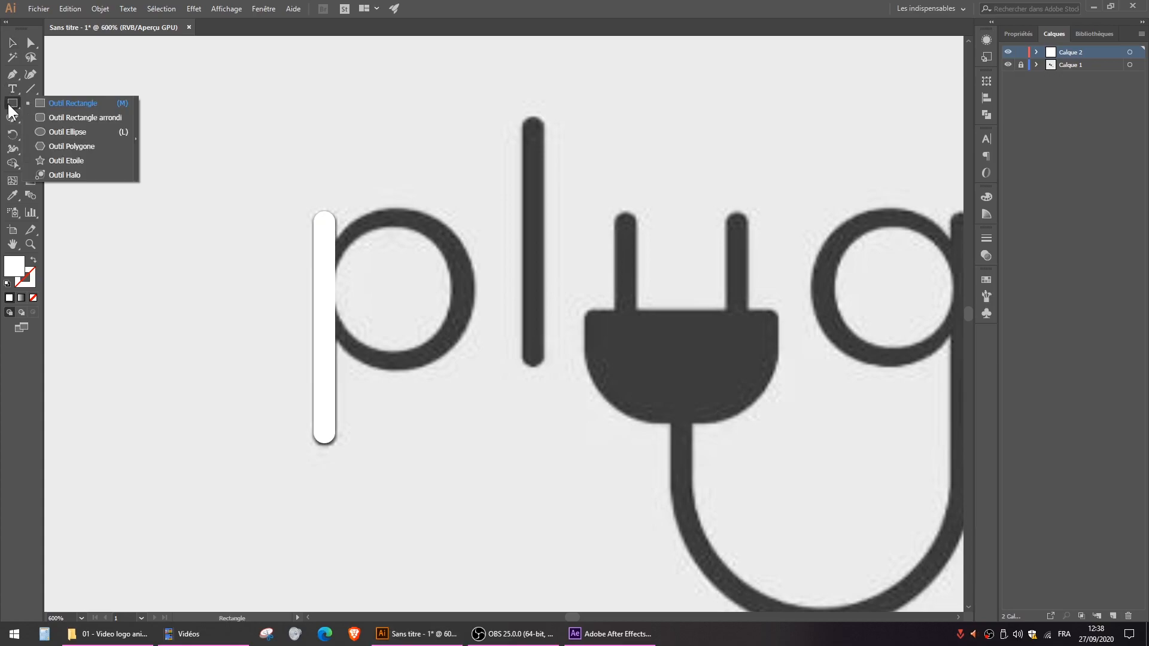
pyautogui.click(73, 132)
pyautogui.moveTo(288, 117); pyautogui.dragTo(373, 363)
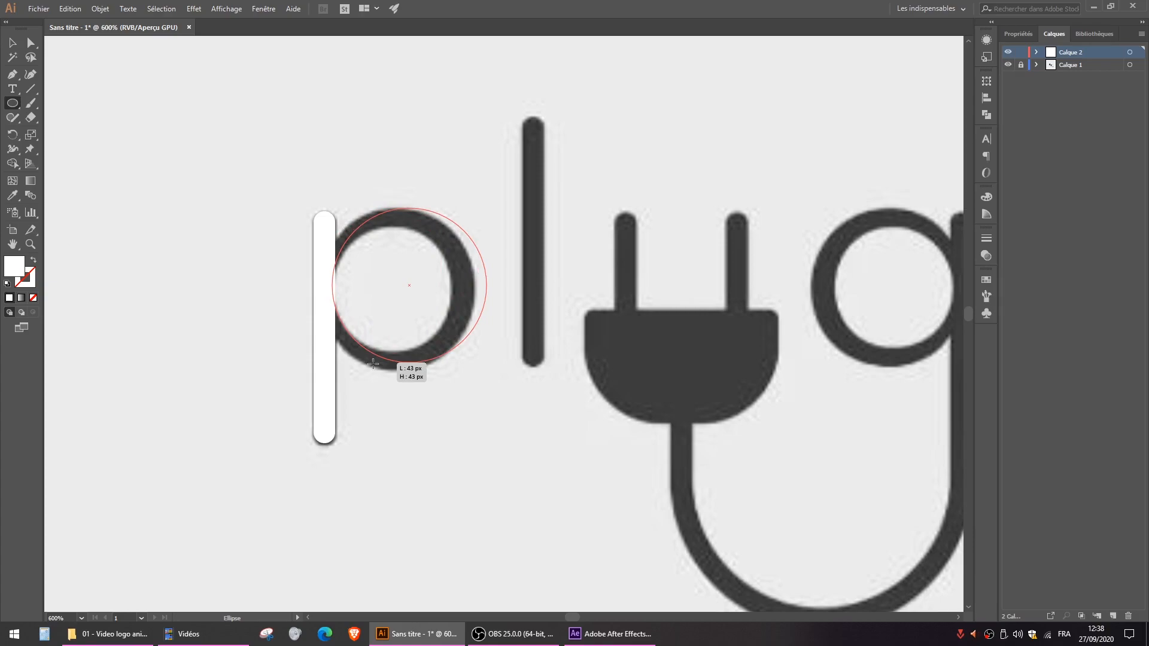
pyautogui.moveTo(373, 364)
pyautogui.mouseDown()
pyautogui.moveTo(368, 428)
pyautogui.moveTo(419, 268)
pyautogui.moveTo(415, 343)
pyautogui.moveTo(350, 354)
pyautogui.moveTo(379, 370)
pyautogui.mouseUp()
pyautogui.click(12, 42)
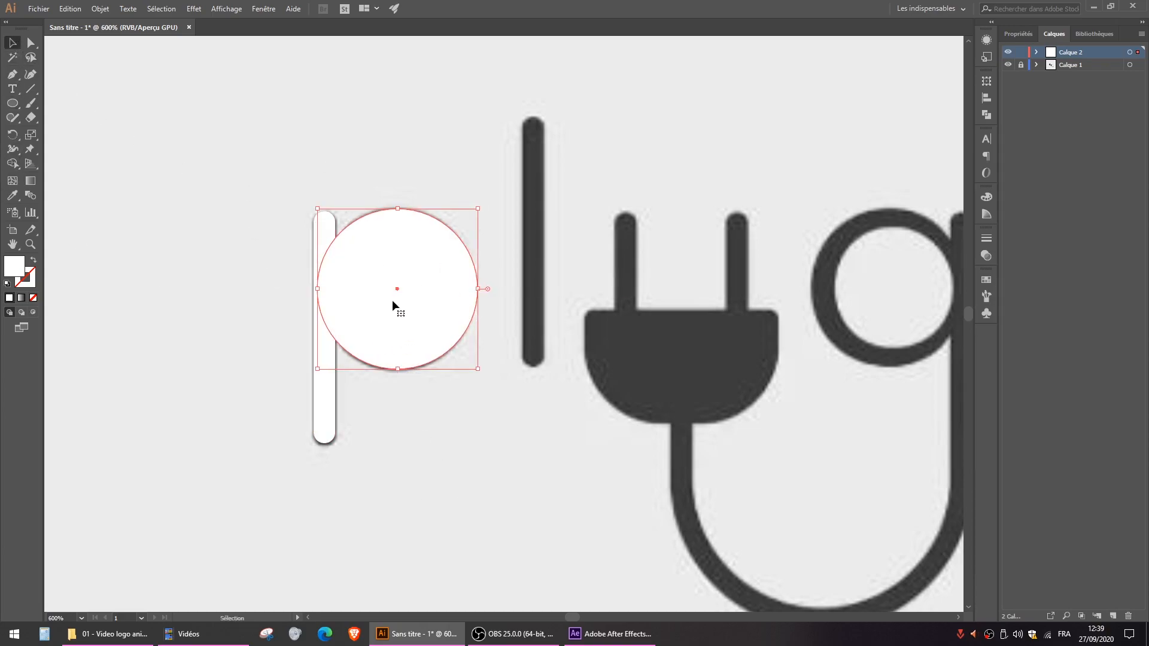
# - Lower the opacity of the p's outer circle to 51%
pyautogui.hotkey('ctrl', 'c')
pyautogui.hotkey('ctrl', 'f')
pyautogui.click(1022, 34)
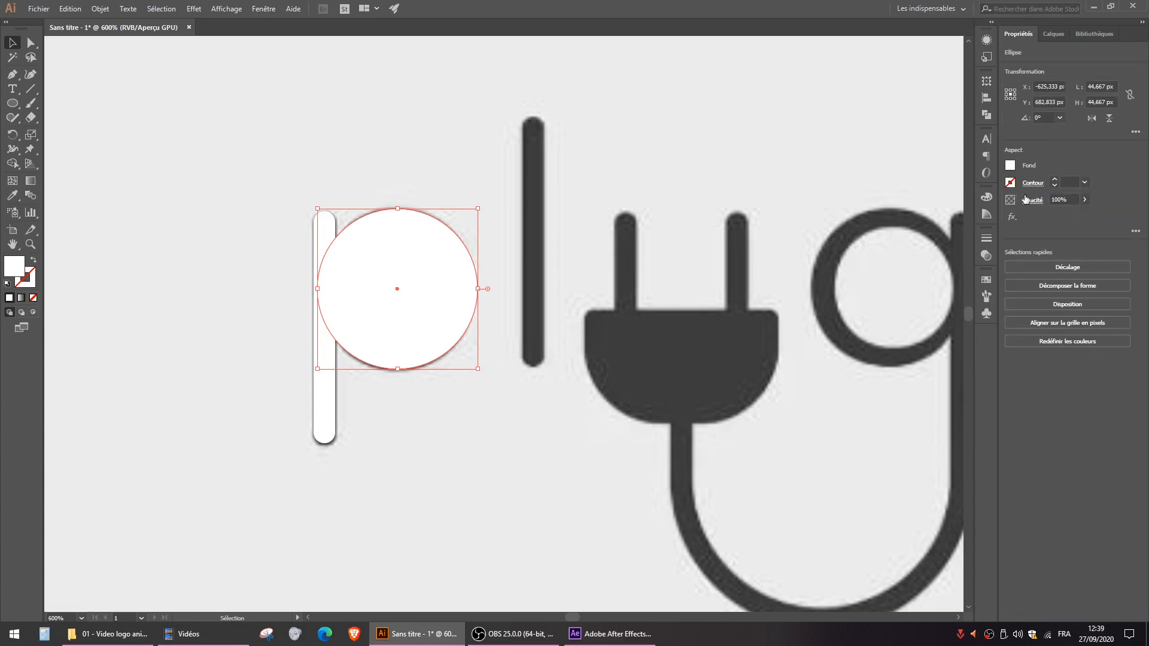
pyautogui.click(1085, 200)
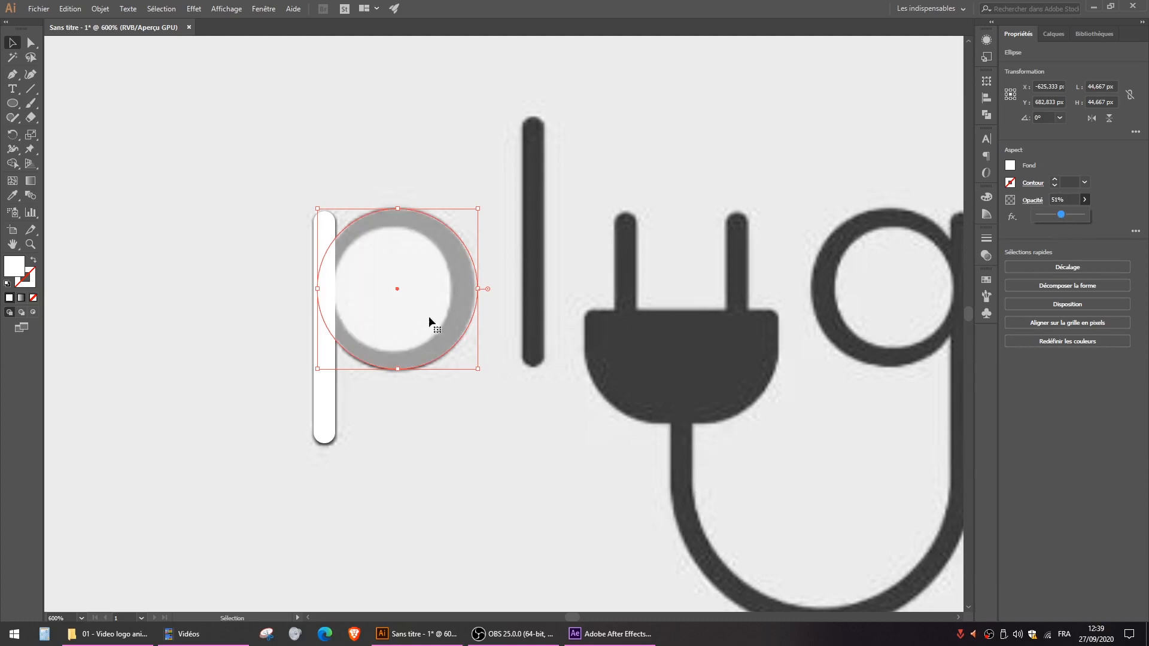
pyautogui.click(394, 118)
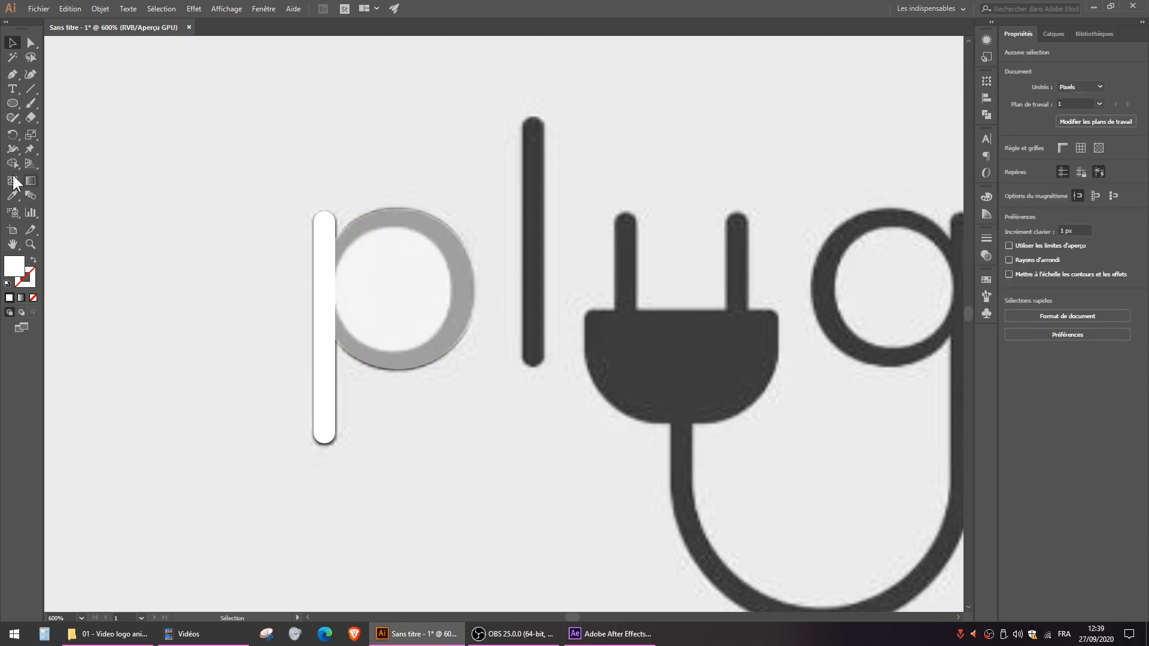
# - Draw an ellipse about 33 × 36 px over the inner opening of the p's bowl and nudge it down 1 px
pyautogui.click(13, 103)
pyautogui.moveTo(351, 238); pyautogui.dragTo(460, 355)
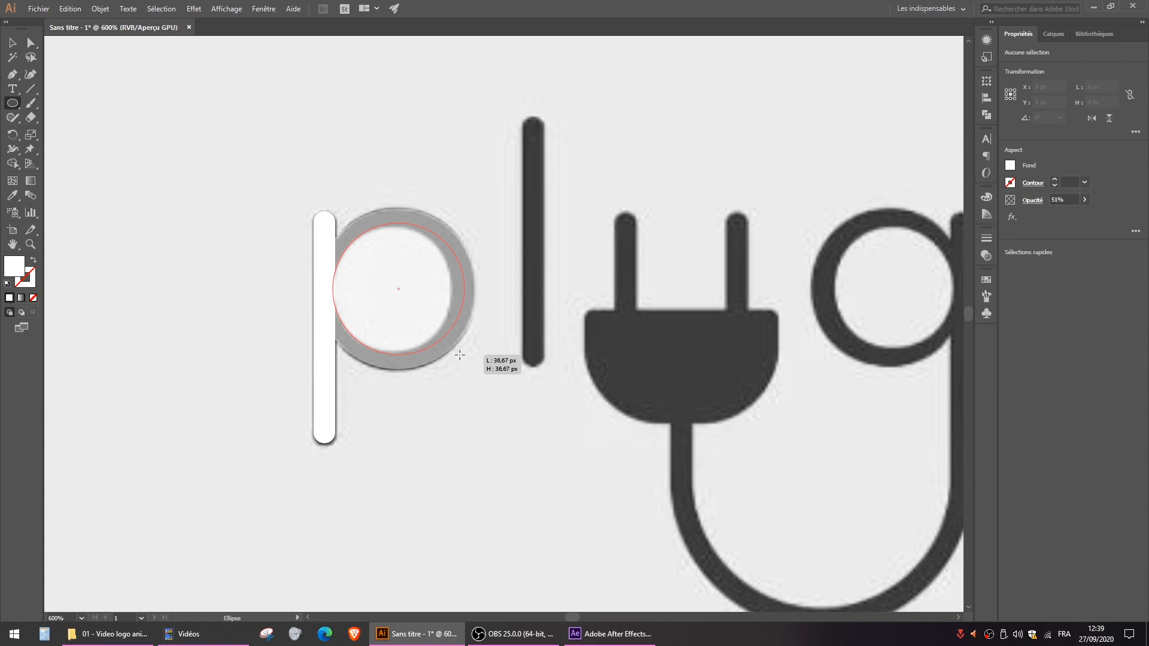
pyautogui.moveTo(460, 355); pyautogui.dragTo(452, 354)
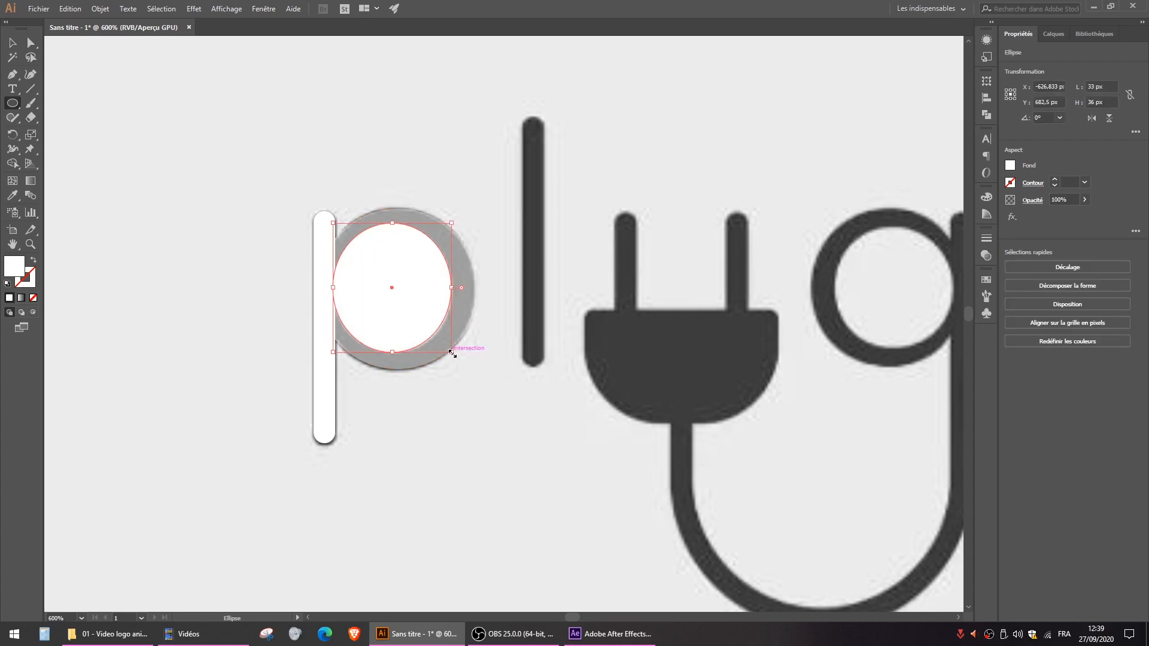
pyautogui.press('Down')
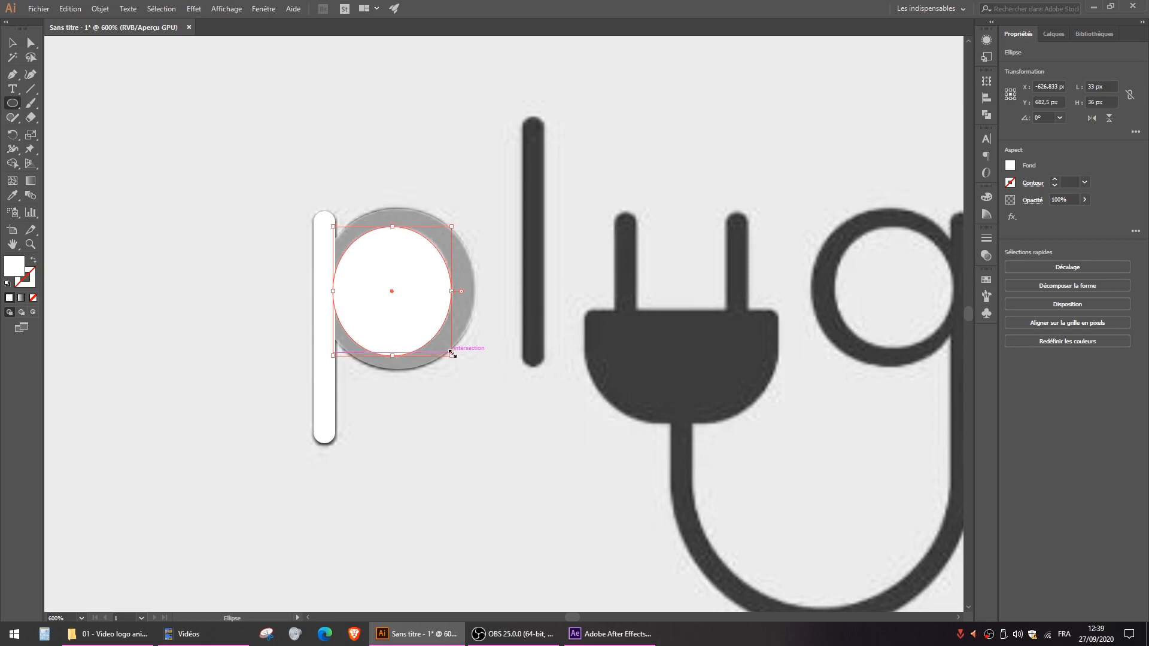
pyautogui.click(12, 43)
pyautogui.click(203, 176)
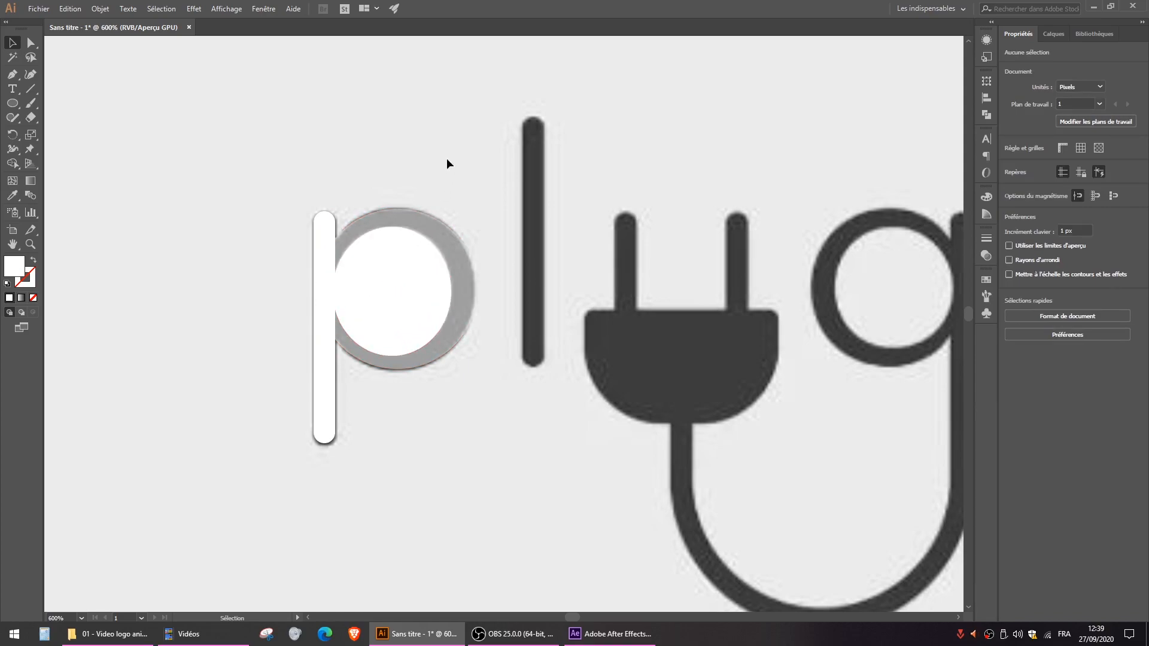
# - Subtract the inner ellipse from the p's outer circle with Pathfinder to form the bowl's ring
pyautogui.moveTo(456, 134); pyautogui.dragTo(393, 287)
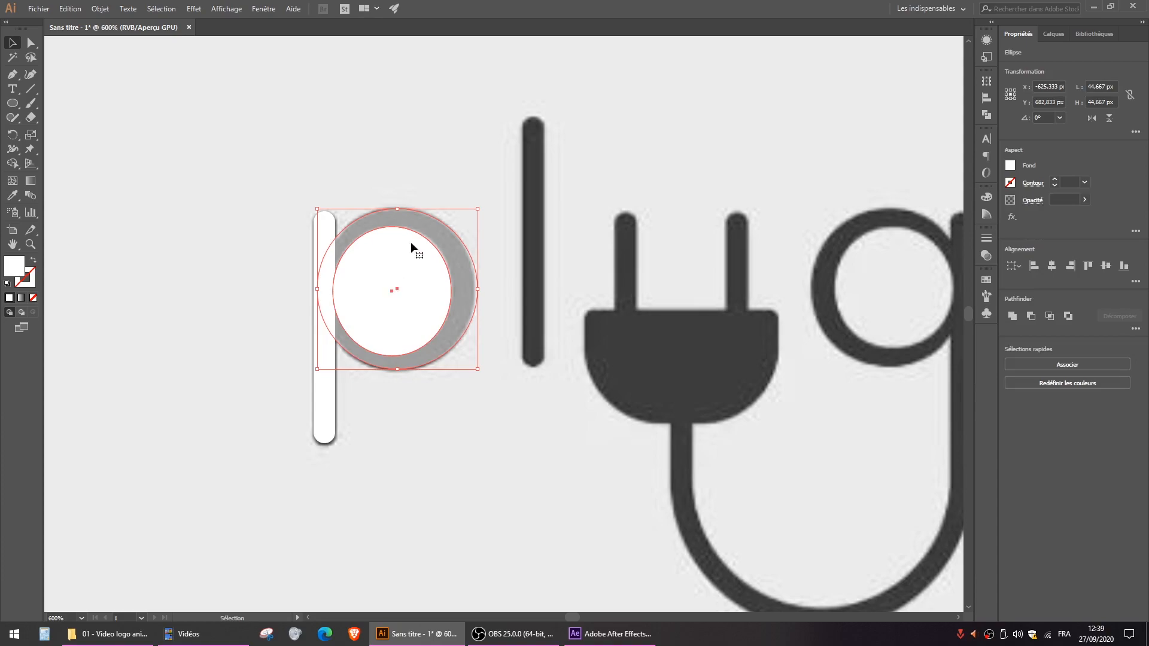
pyautogui.click(987, 114)
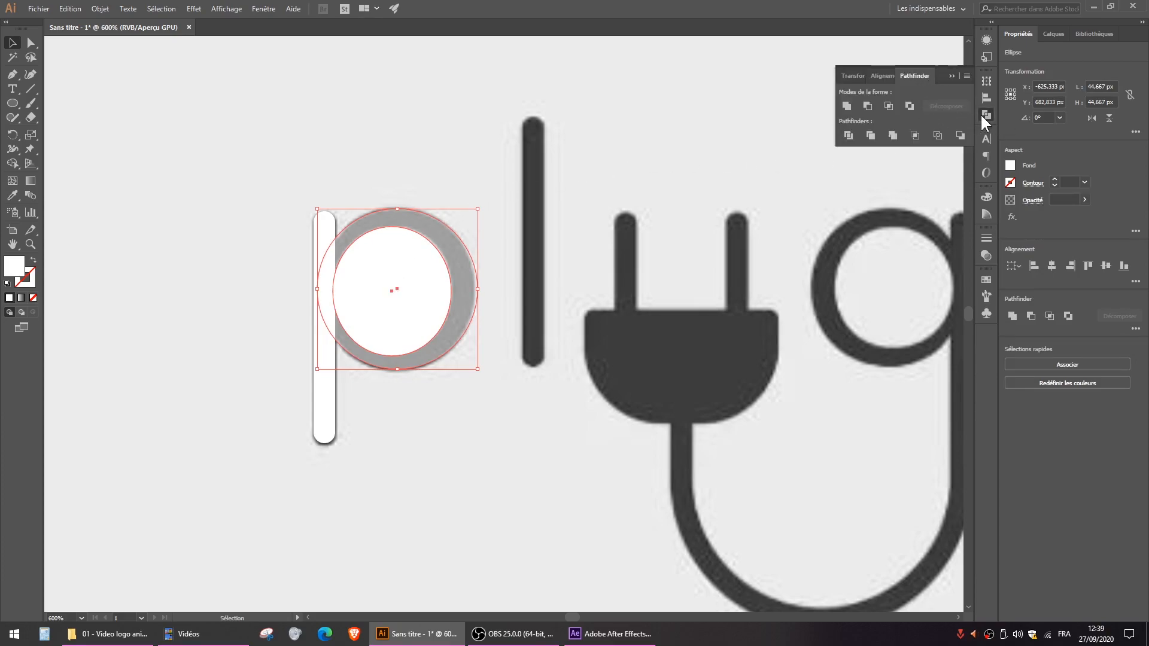
pyautogui.click(261, 8)
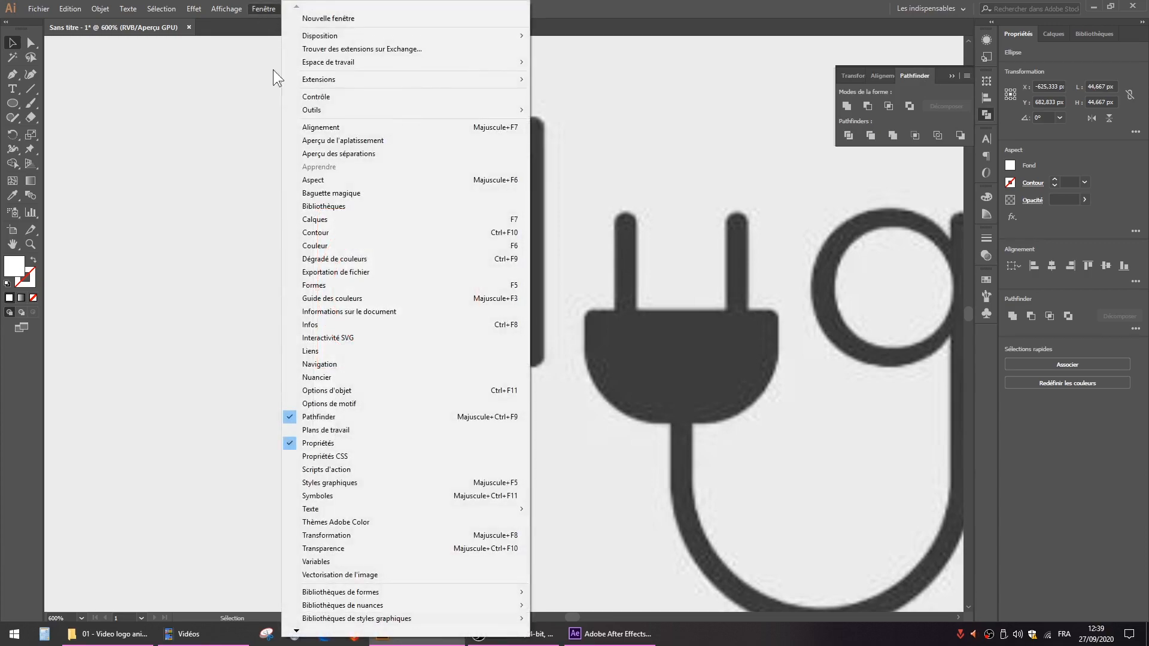
pyautogui.press('ctrl')
pyautogui.press('ctrl')
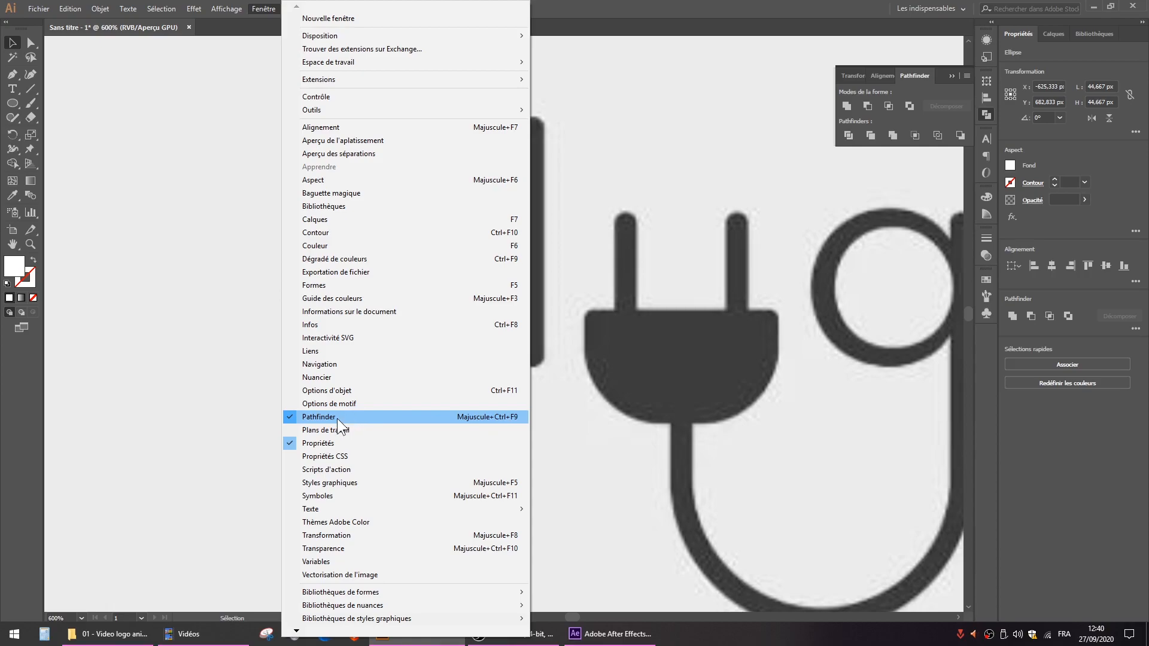
pyautogui.click(634, 5)
pyautogui.moveTo(444, 166); pyautogui.dragTo(382, 300)
pyautogui.press('ctrl')
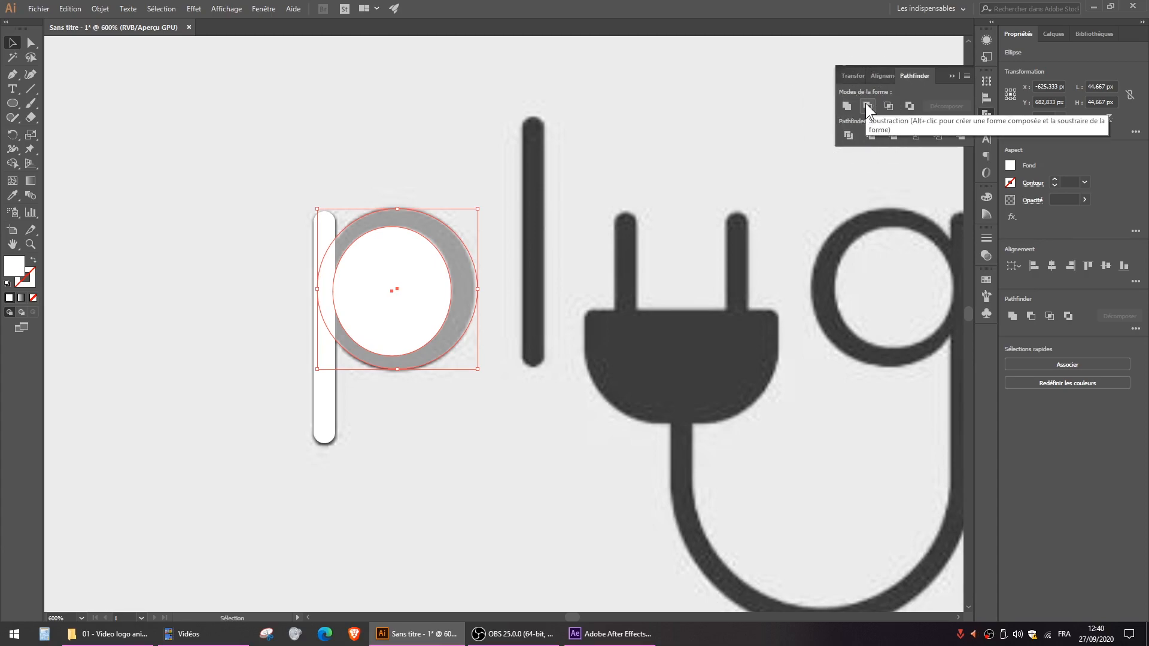
pyautogui.press('ctrl')
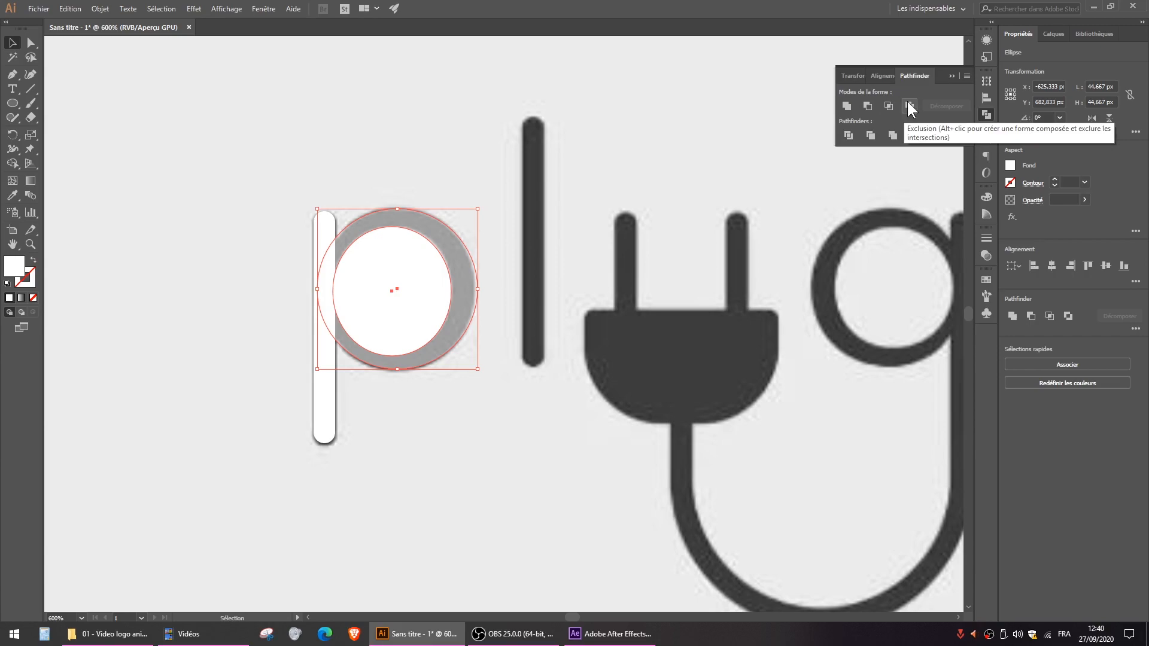
pyautogui.press('ctrl')
pyautogui.click(868, 103)
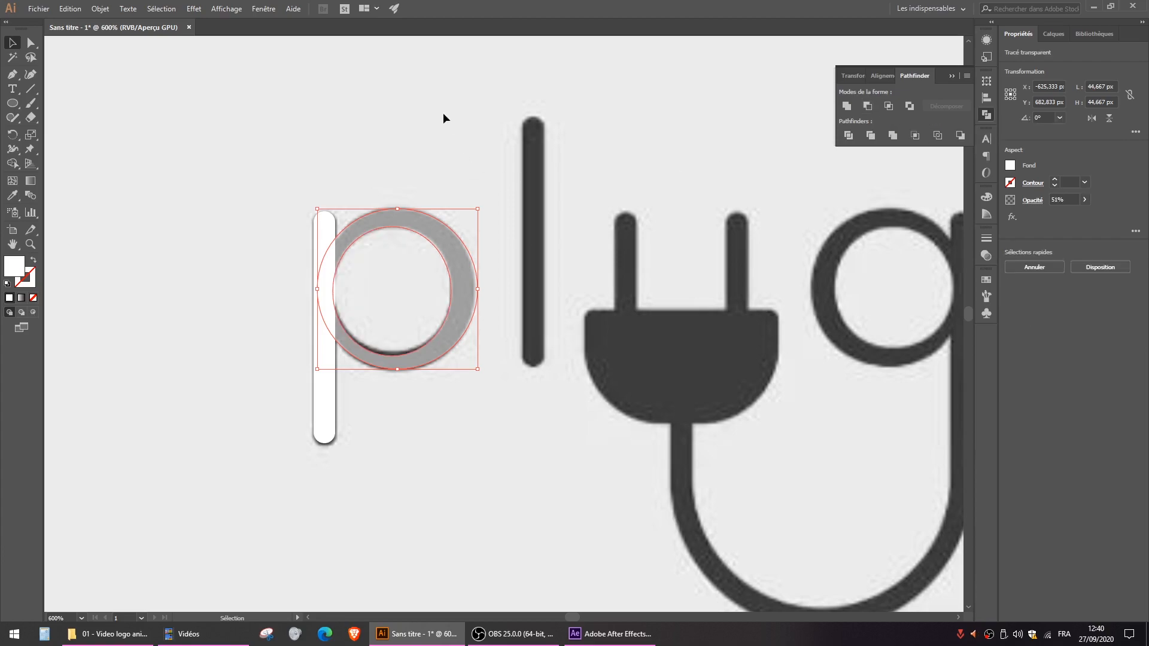
pyautogui.moveTo(457, 249); pyautogui.dragTo(524, 364)
pyautogui.click(427, 382)
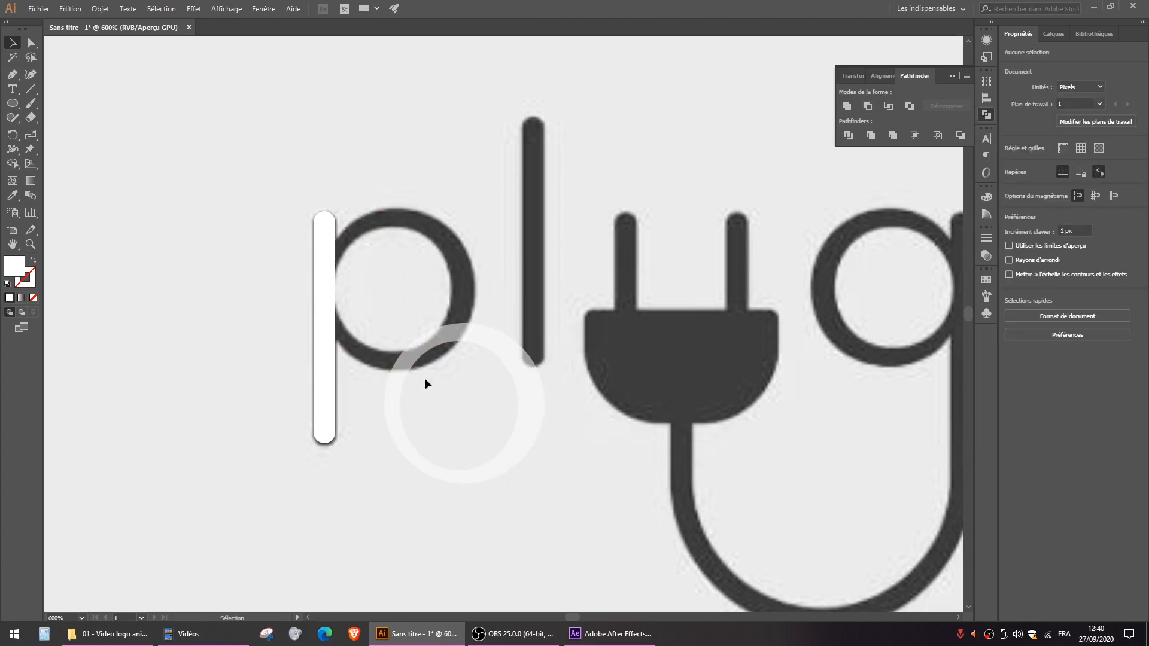
pyautogui.hotkey('ctrl', 'z')
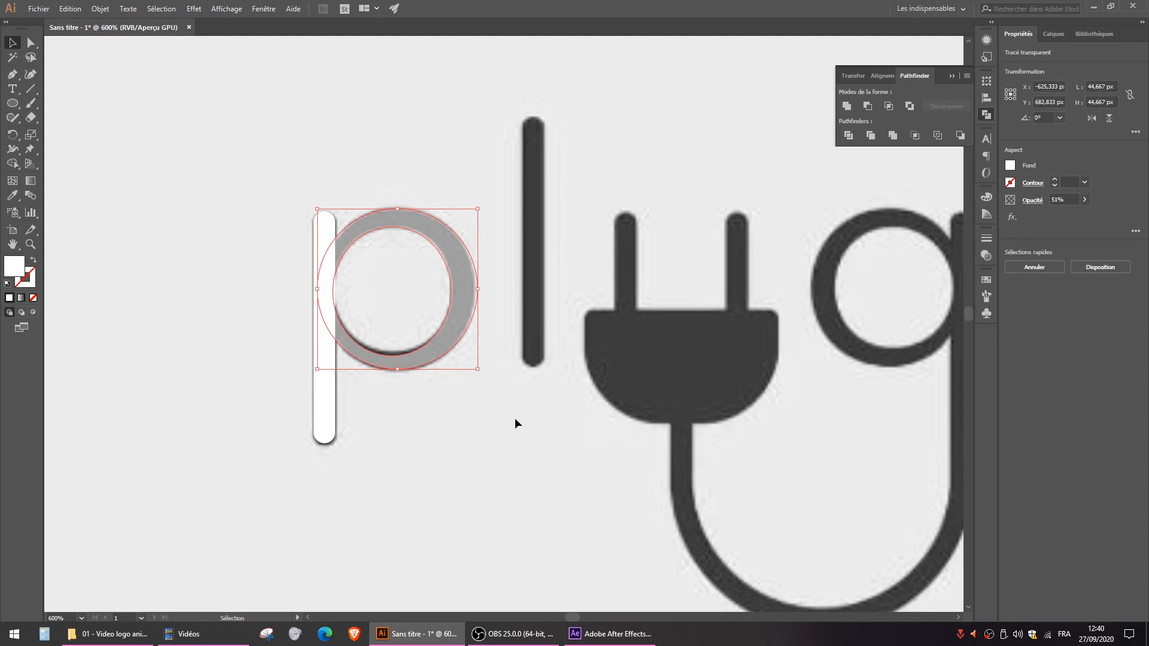
# - Fill both the p's stem and its ring with the red colour E22727
pyautogui.click(443, 313)
pyautogui.moveTo(254, 161); pyautogui.dragTo(421, 409)
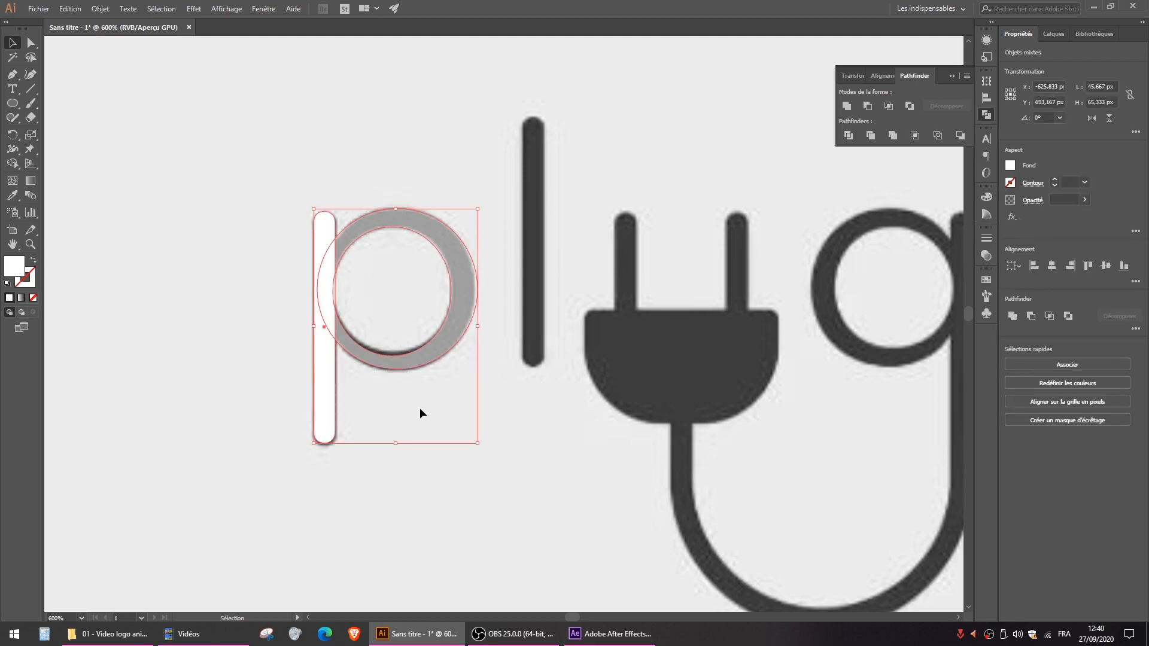
pyautogui.press('i')
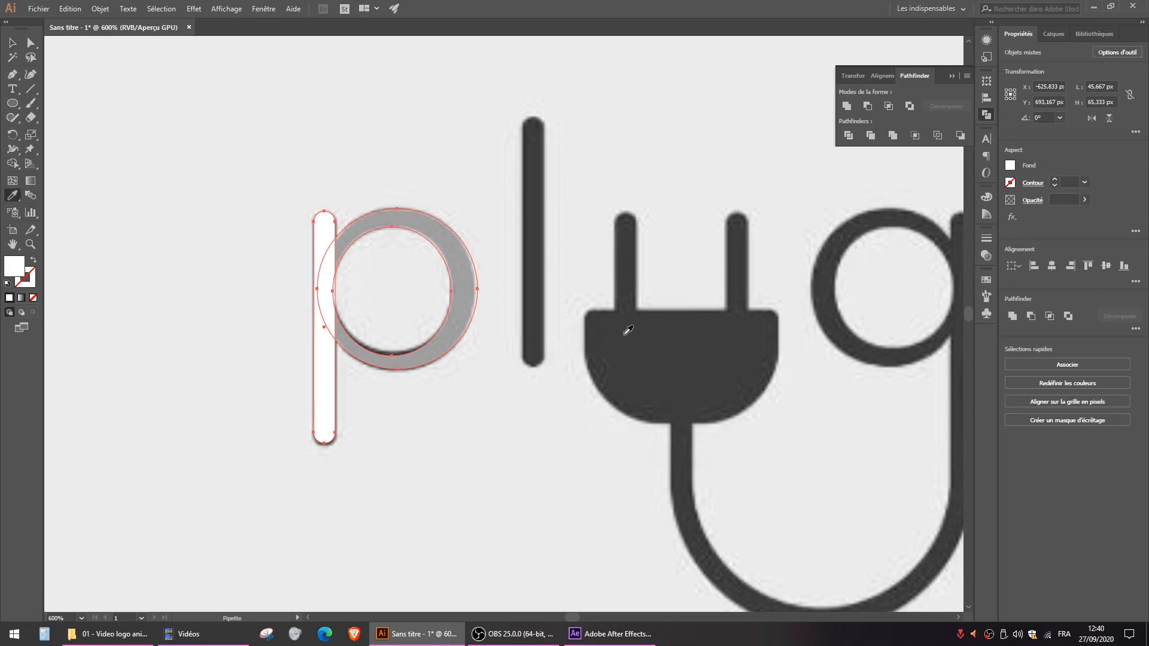
pyautogui.doubleClick(18, 265)
pyautogui.click(920, 135)
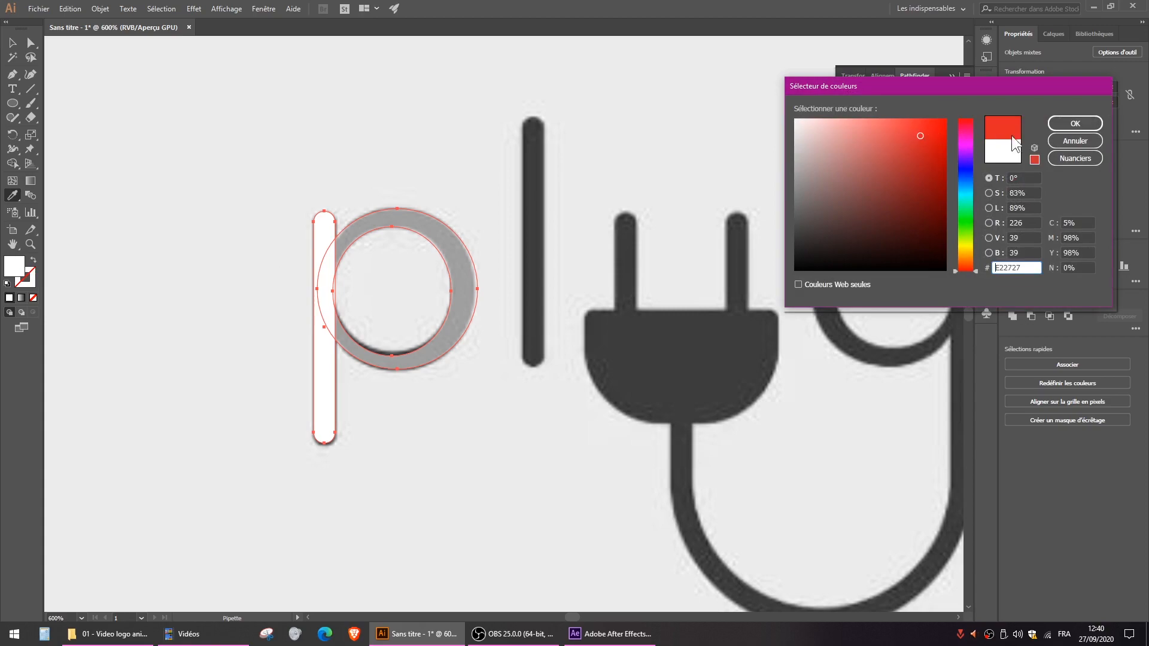
pyautogui.click(1076, 121)
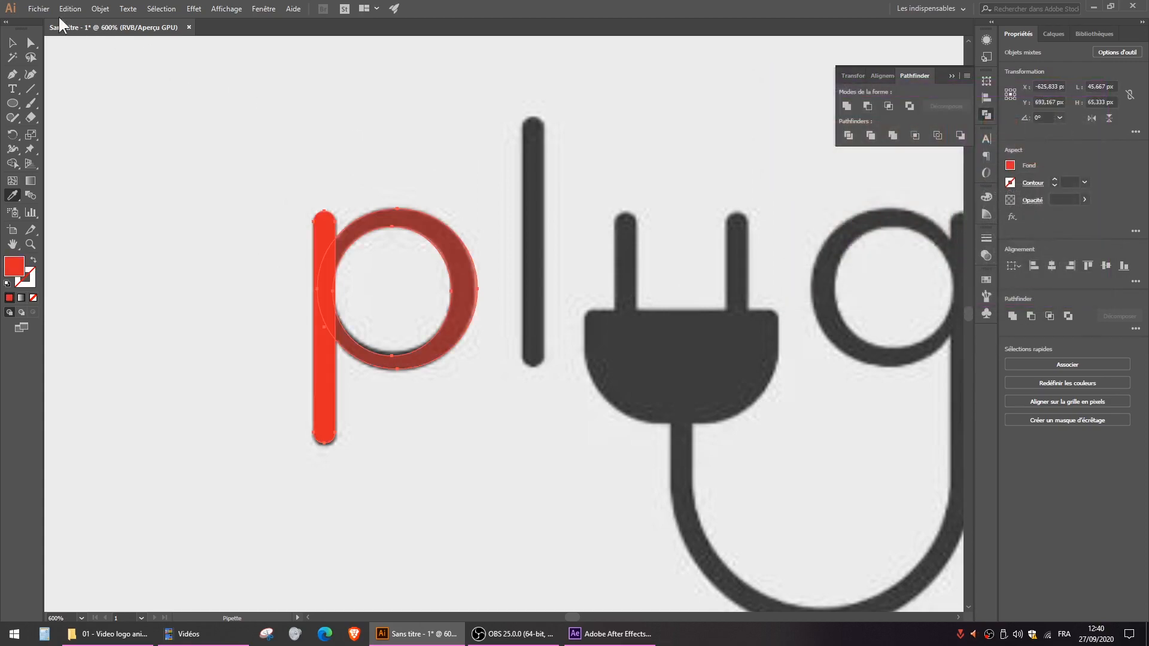
pyautogui.click(12, 43)
pyautogui.click(253, 274)
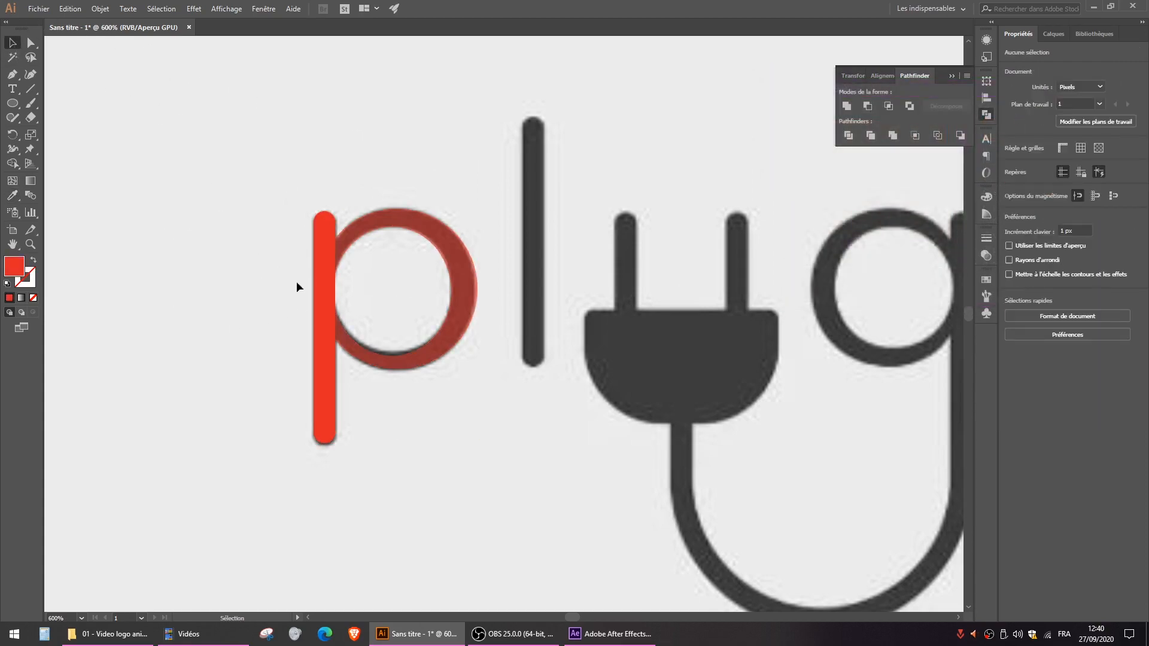
# - Raise the opacity of the p's ring to 100%
pyautogui.press('ctrl')
pyautogui.press('ctrl')
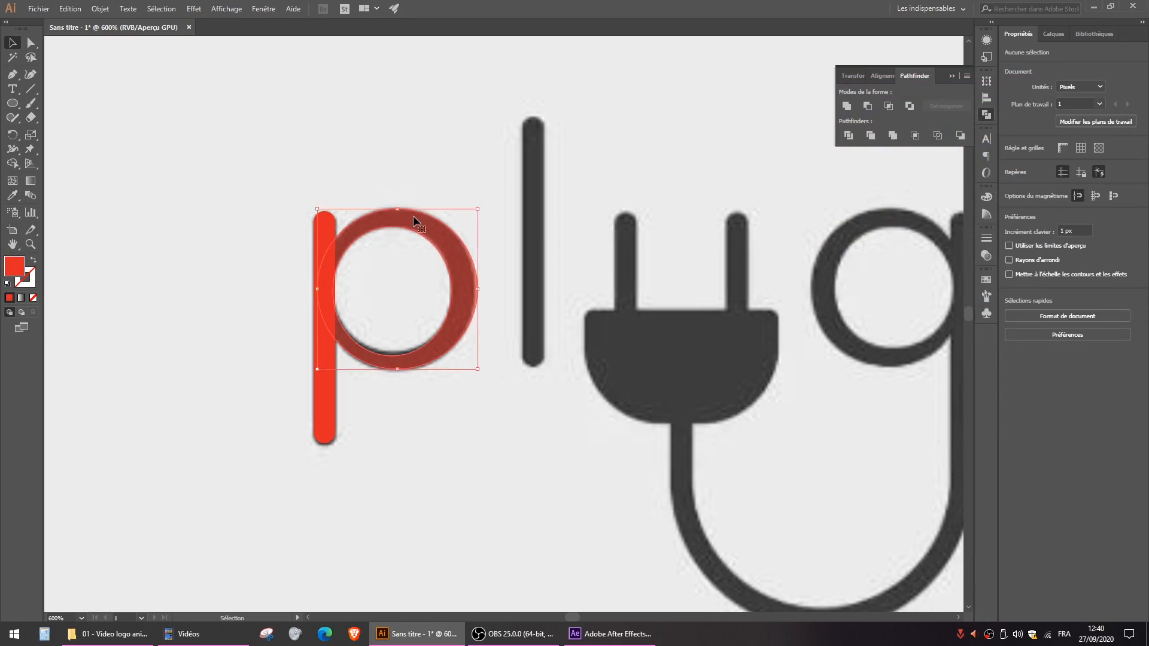
pyautogui.click(414, 217)
pyautogui.click(1084, 198)
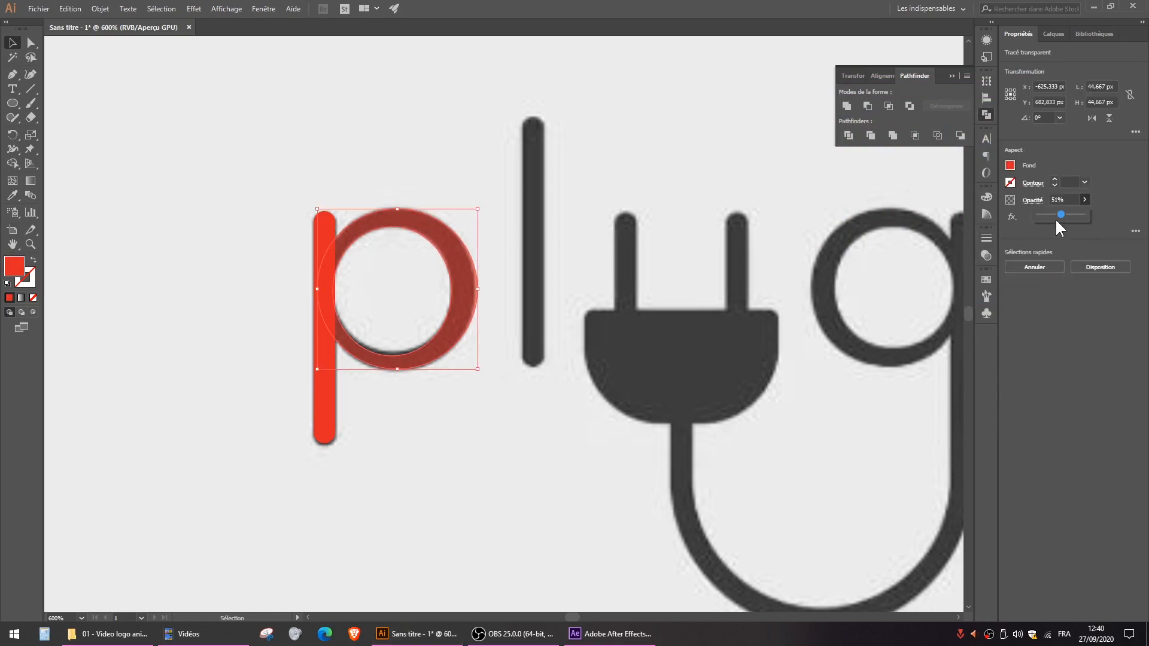
pyautogui.moveTo(1076, 214); pyautogui.dragTo(1136, 225)
pyautogui.click(747, 166)
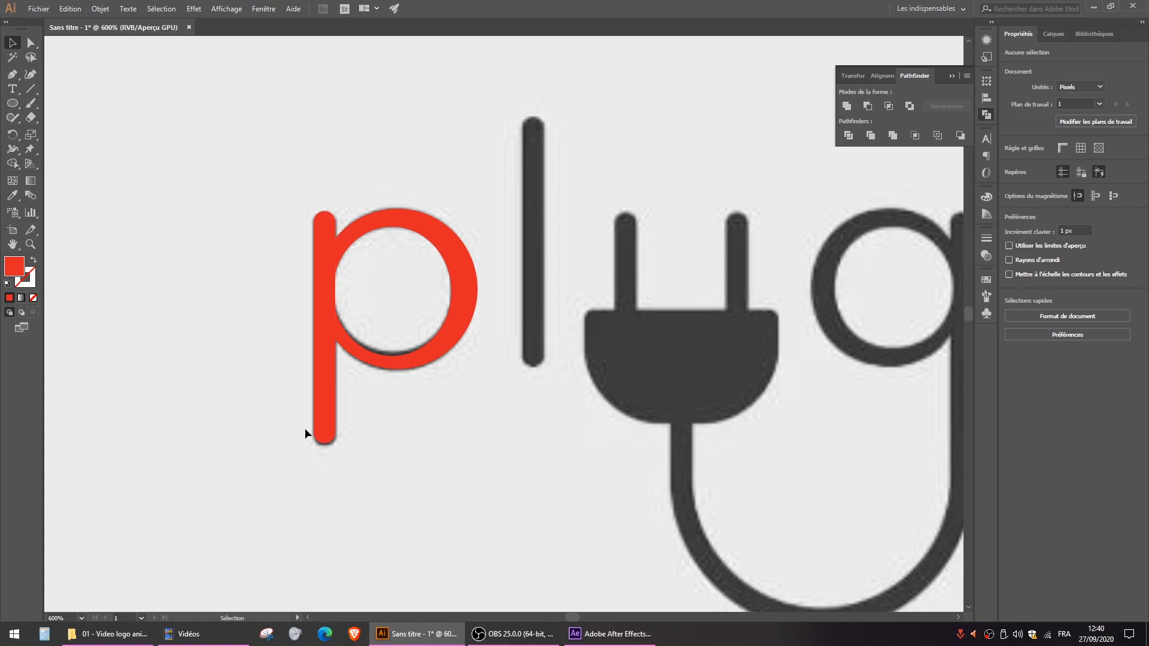
# - Duplicate the p's stem onto the l, line it up with the letter and lengthen it to about 70 px
pyautogui.moveTo(323, 409); pyautogui.dragTo(534, 312)
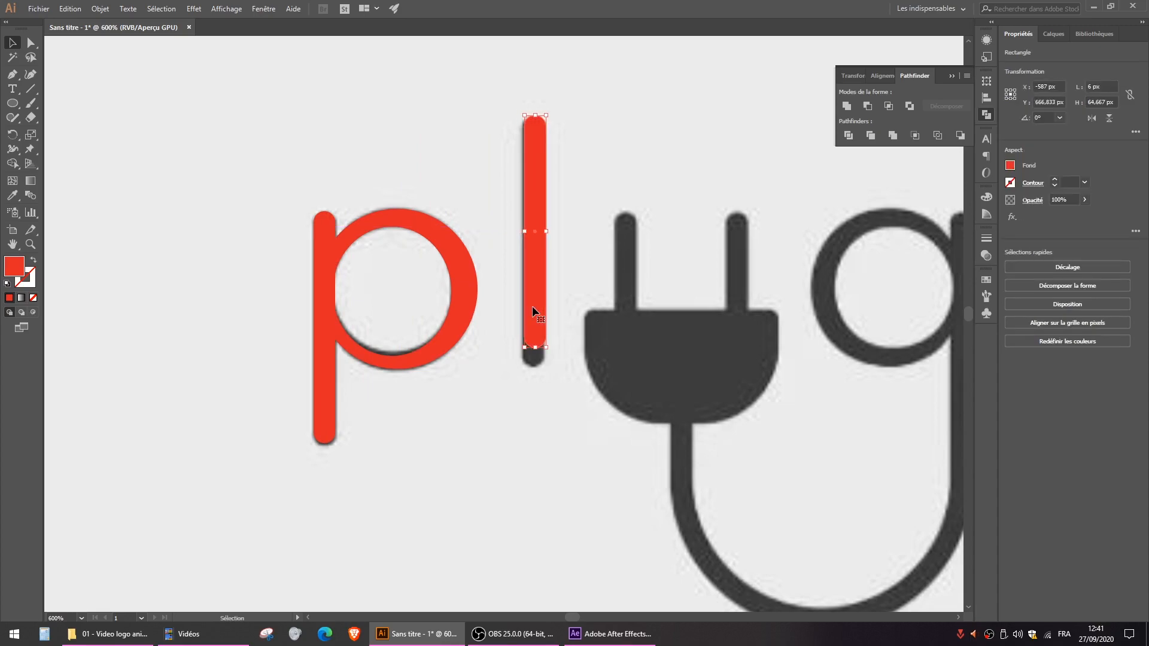
pyautogui.scroll(5, 533, 306)
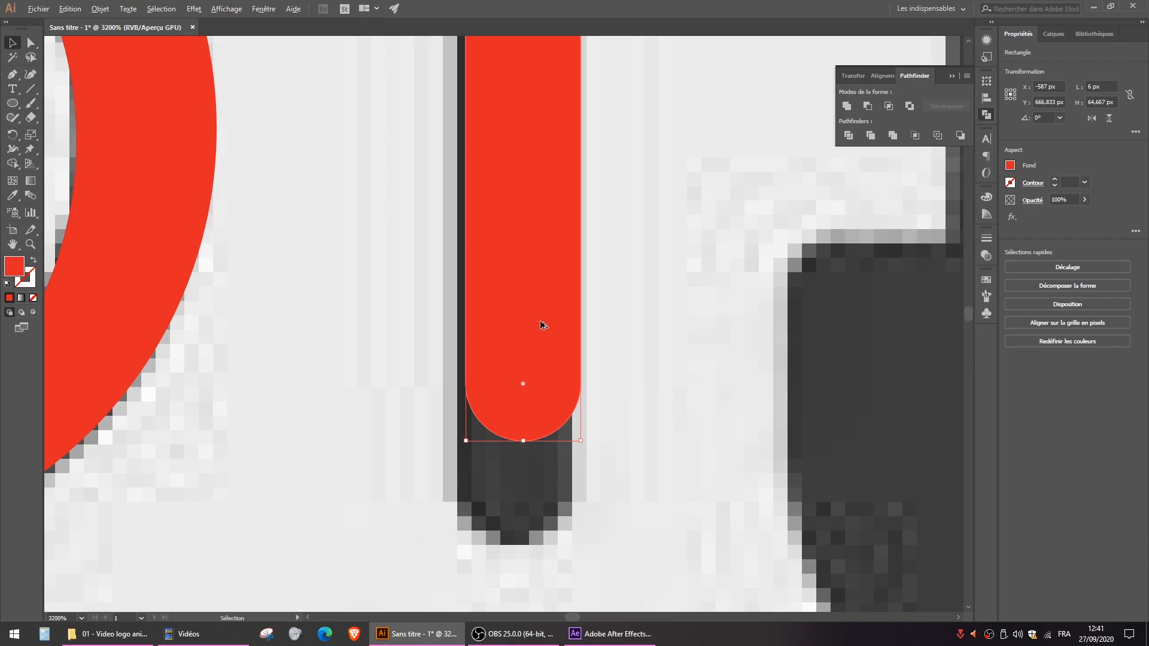
pyautogui.moveTo(541, 322); pyautogui.dragTo(531, 320)
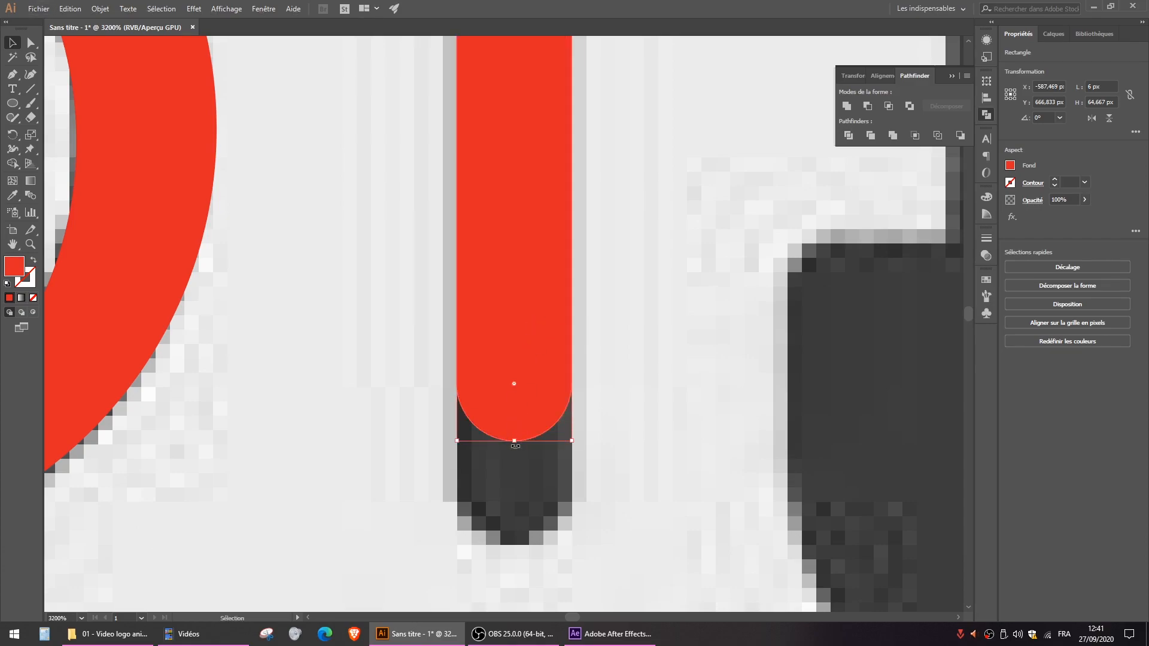
pyautogui.moveTo(515, 441); pyautogui.dragTo(516, 541)
pyautogui.scroll(-5, 539, 459)
pyautogui.click(566, 264)
# - Copy the red l bar onto the plug's left prong and duplicate that copy over the right prong
pyautogui.moveTo(572, 376); pyautogui.dragTo(394, 202)
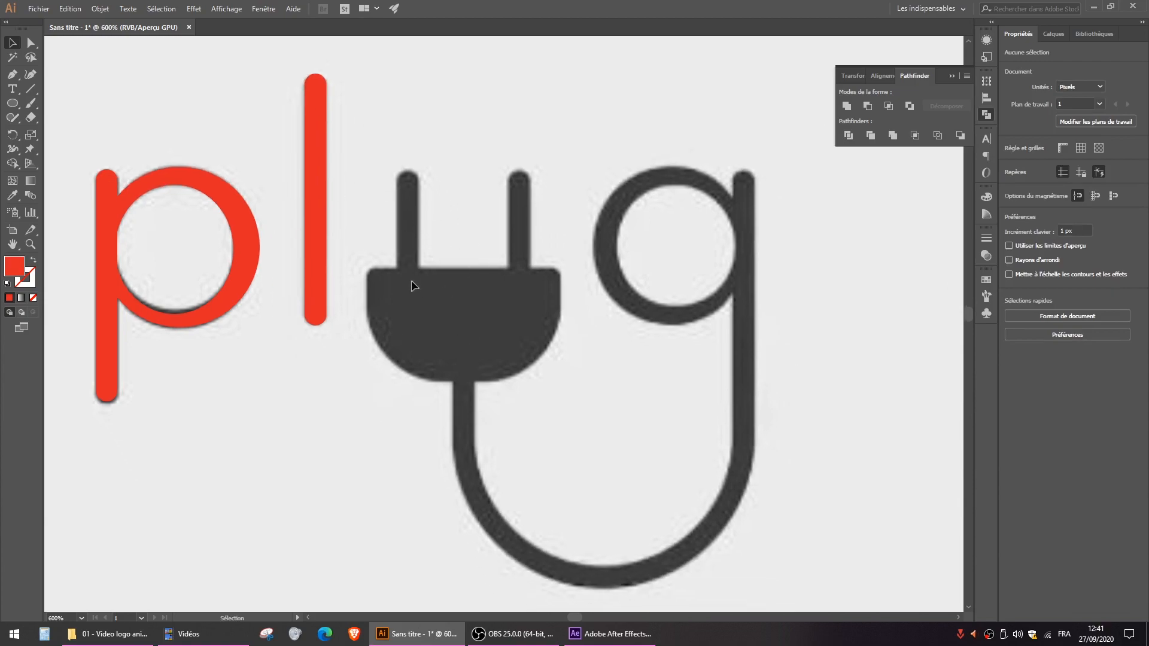
pyautogui.moveTo(315, 158); pyautogui.dragTo(406, 250)
pyautogui.scroll(3, 406, 250)
pyautogui.moveTo(514, 207); pyautogui.dragTo(320, 272)
pyautogui.moveTo(226, 256); pyautogui.dragTo(521, 258)
pyautogui.moveTo(396, 431); pyautogui.dragTo(458, 317)
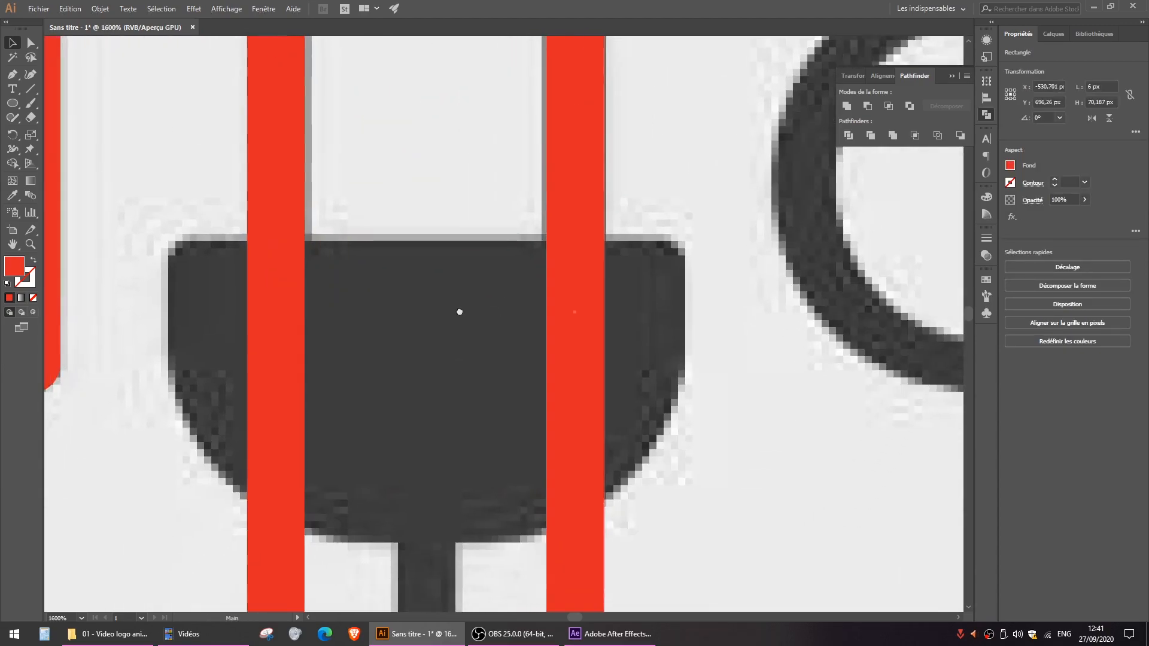
pyautogui.scroll(-1, 458, 318)
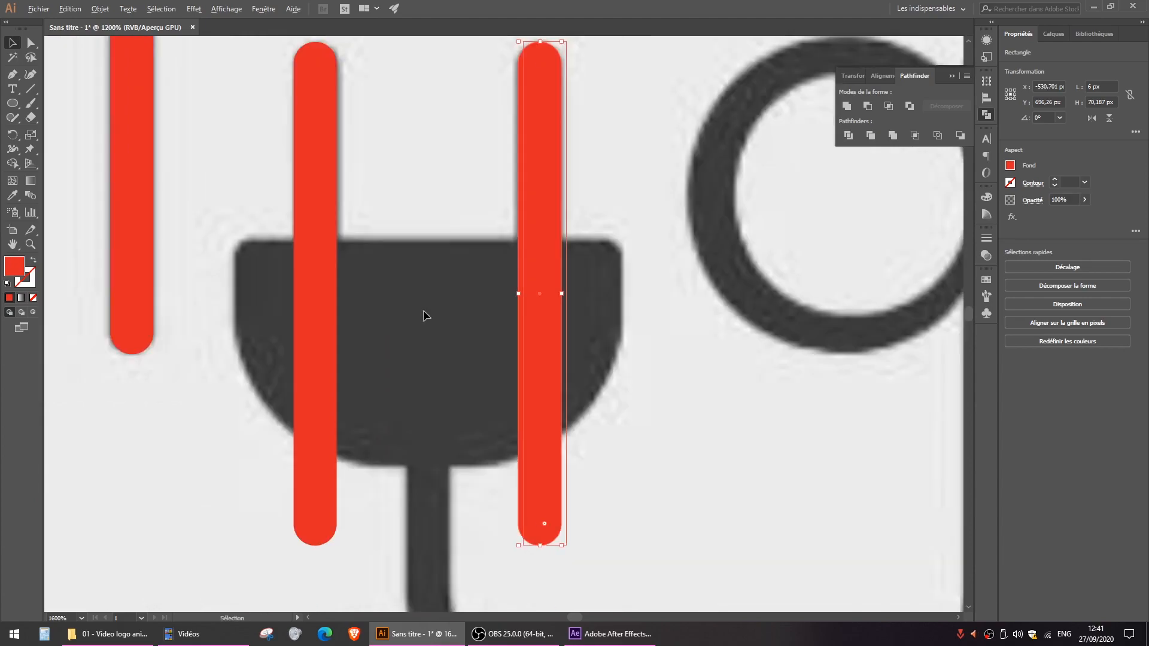
# - Shorten both prong bars together from their lower ends to about 39.6 px tall, ending inside the plug's body
pyautogui.click(32, 45)
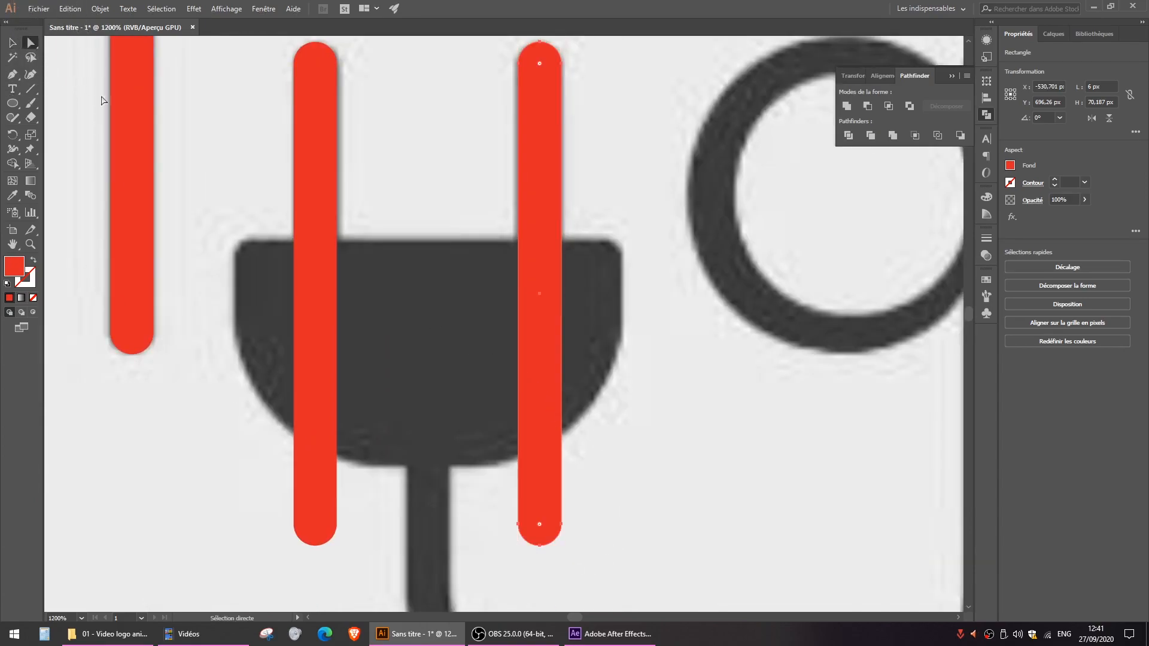
pyautogui.moveTo(667, 576); pyautogui.dragTo(253, 497)
pyautogui.moveTo(316, 546); pyautogui.dragTo(314, 327)
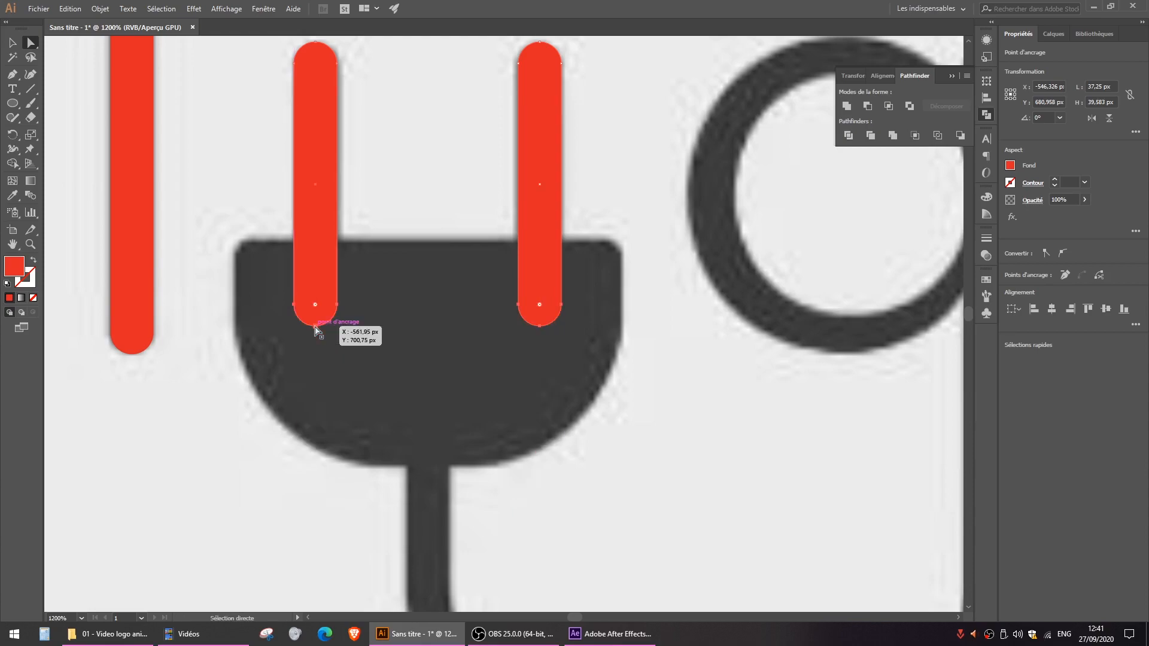
pyautogui.click(13, 43)
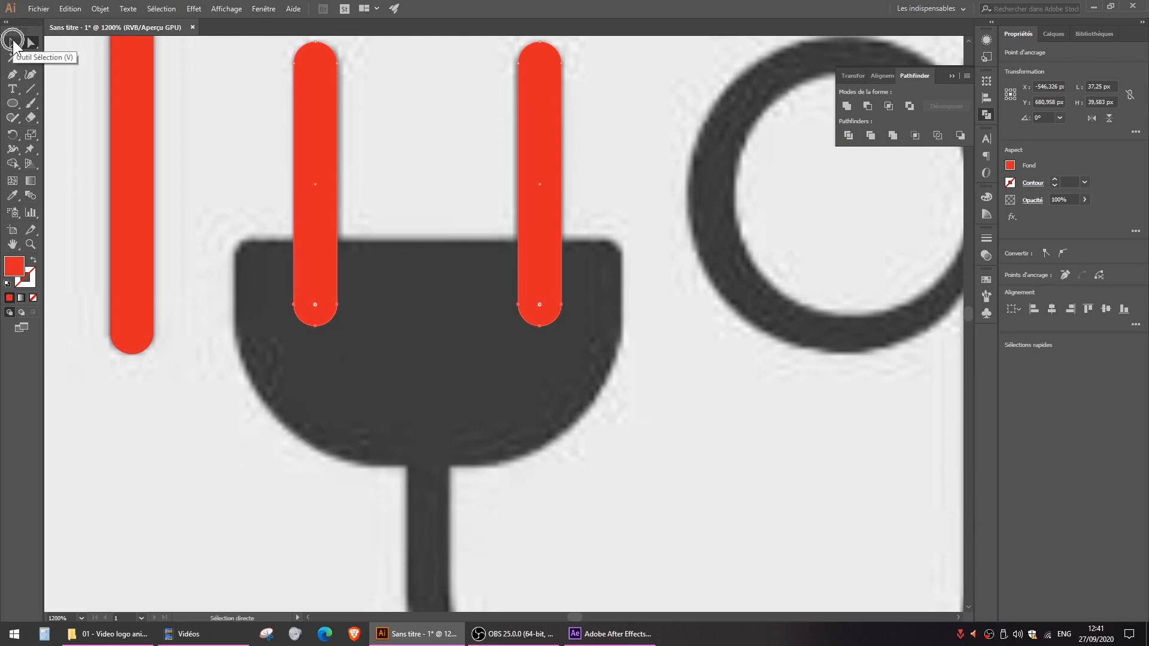
pyautogui.click(481, 344)
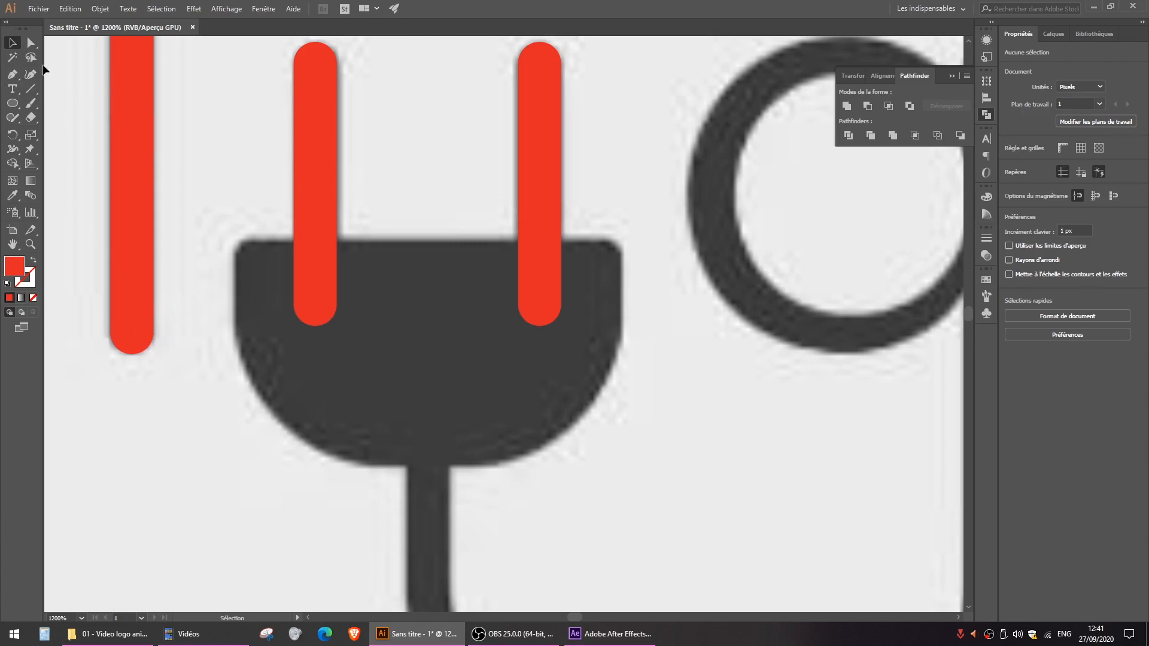
# - Draw a rectangle about 54.4 × 31.75 px over the plug's body and lower its opacity to 42%
pyautogui.click(13, 104)
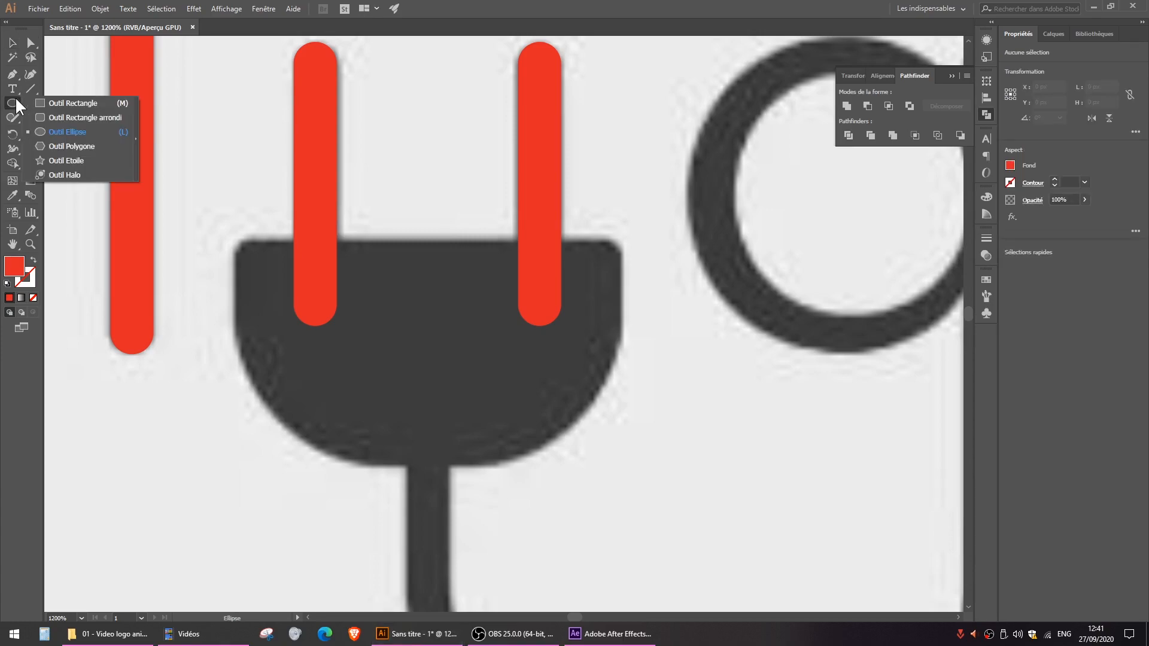
pyautogui.click(64, 103)
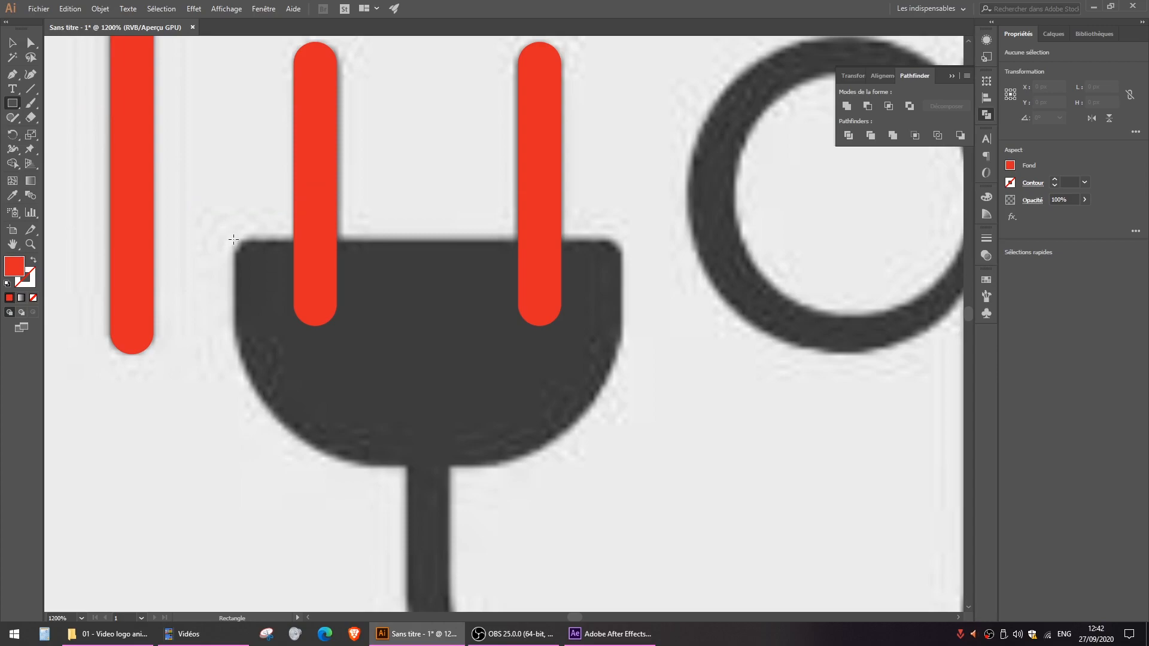
pyautogui.moveTo(231, 238); pyautogui.dragTo(622, 465)
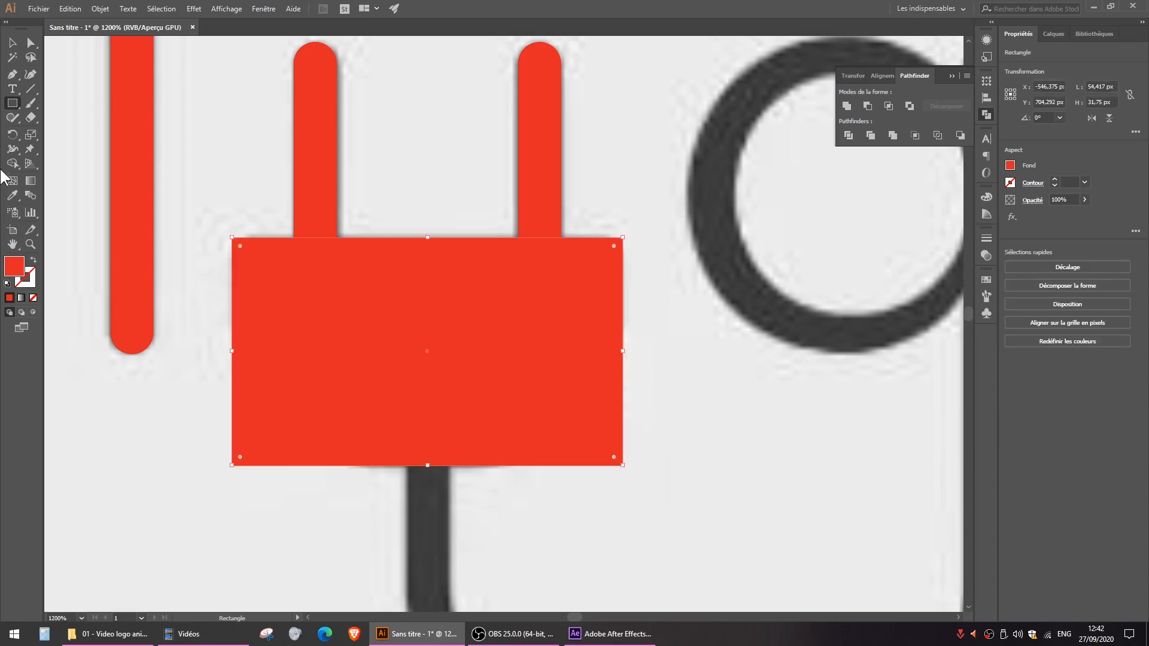
pyautogui.click(15, 44)
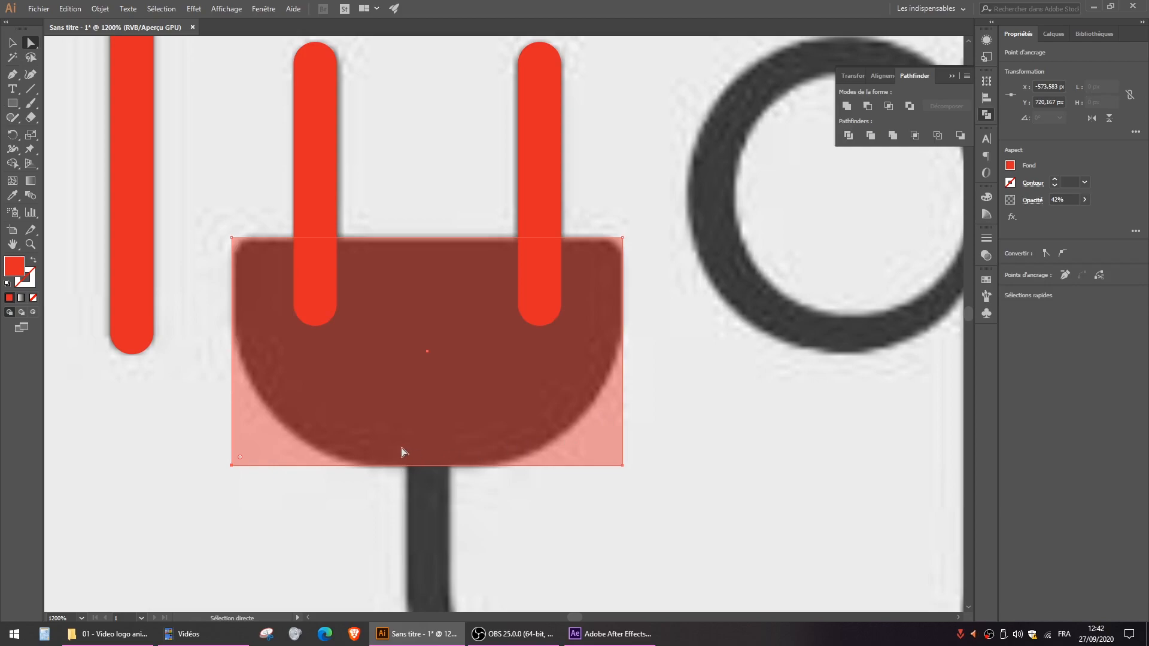
# - Round the plug body rectangle's two upper corners slightly and its two lower corners strongly to match the logo's outline
pyautogui.click(643, 216)
pyautogui.click(604, 268)
pyautogui.moveTo(191, 194); pyautogui.dragTo(254, 254)
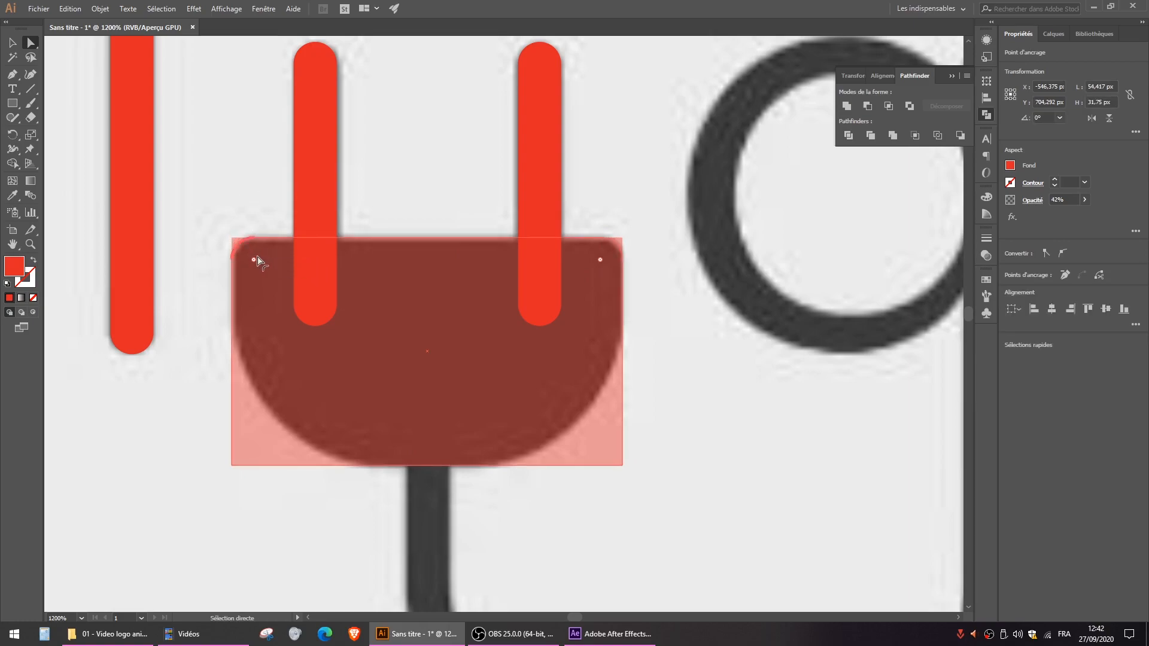
pyautogui.moveTo(202, 442); pyautogui.dragTo(646, 480)
pyautogui.moveTo(549, 425); pyautogui.dragTo(439, 345)
pyautogui.click(12, 42)
pyautogui.click(243, 110)
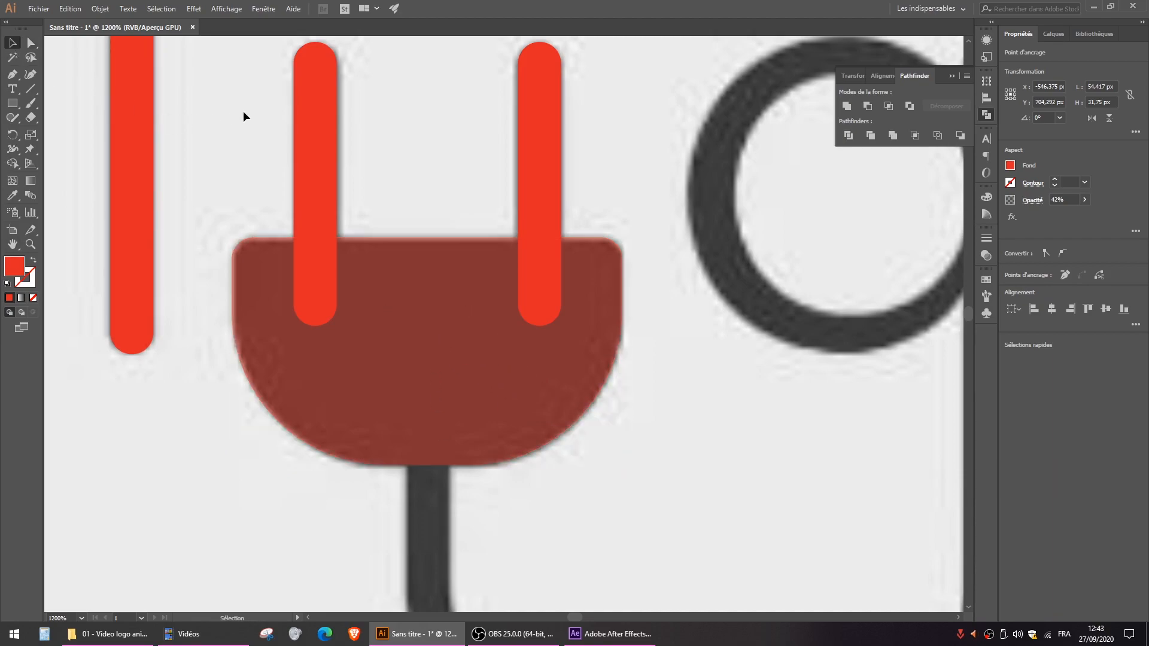
# - Set the plug body's opacity back to 100%
pyautogui.click(487, 284)
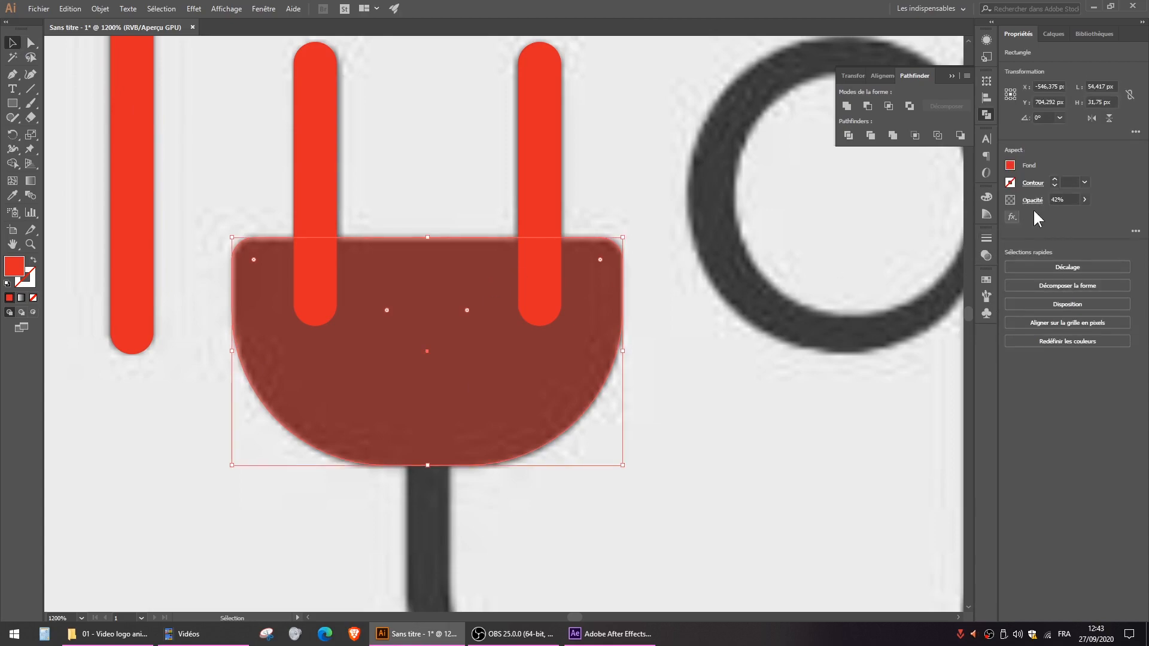
pyautogui.click(1085, 200)
pyautogui.moveTo(1059, 213); pyautogui.dragTo(1131, 217)
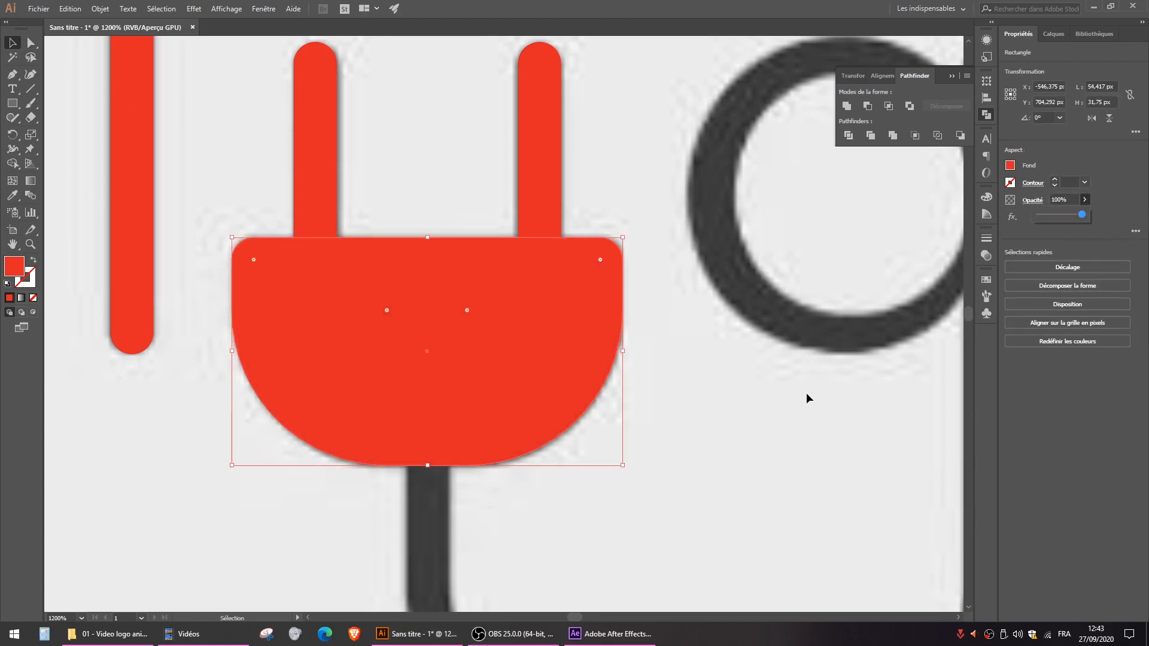
# - Duplicate the letter p's stem and ring and place the copy over the g's bowl in the reference
pyautogui.click(806, 397)
pyautogui.scroll(-3, 652, 404)
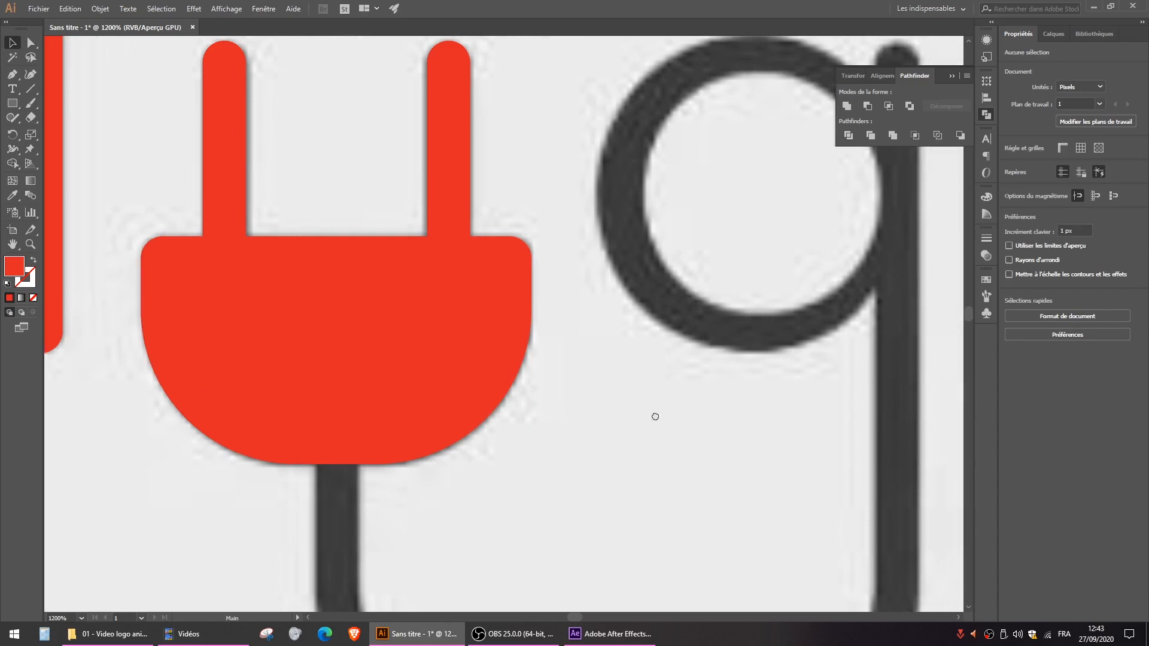
pyautogui.scroll(-1, 565, 413)
pyautogui.scroll(1, 552, 368)
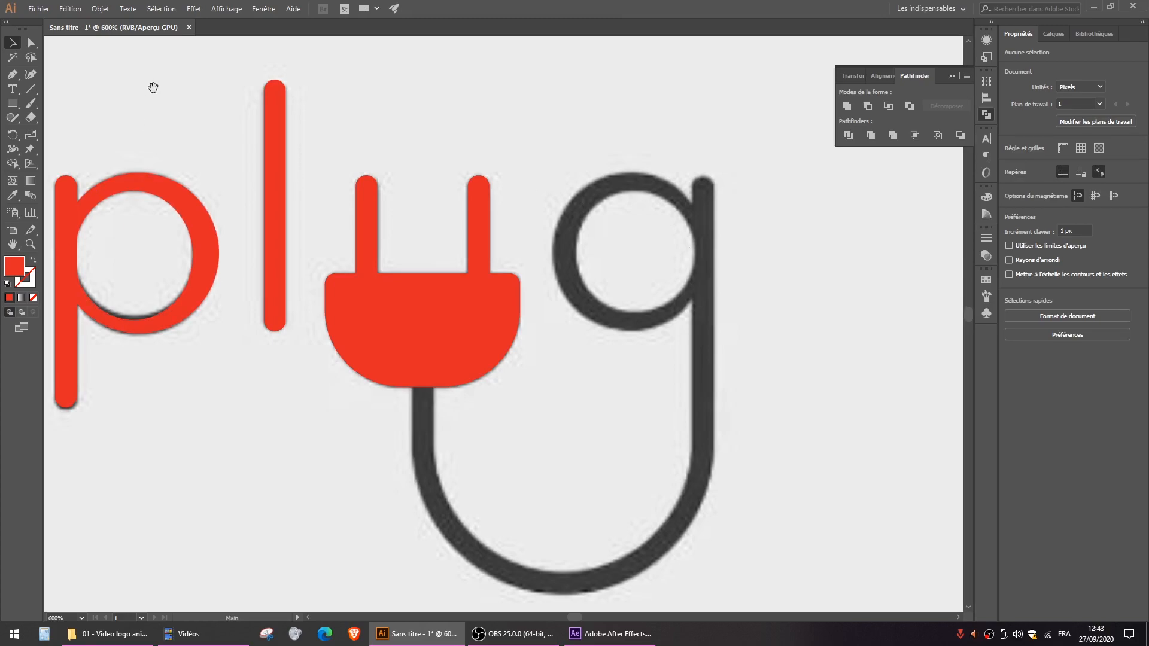
pyautogui.hscroll(-1, 173, 96)
pyautogui.moveTo(236, 88); pyautogui.dragTo(600, 266)
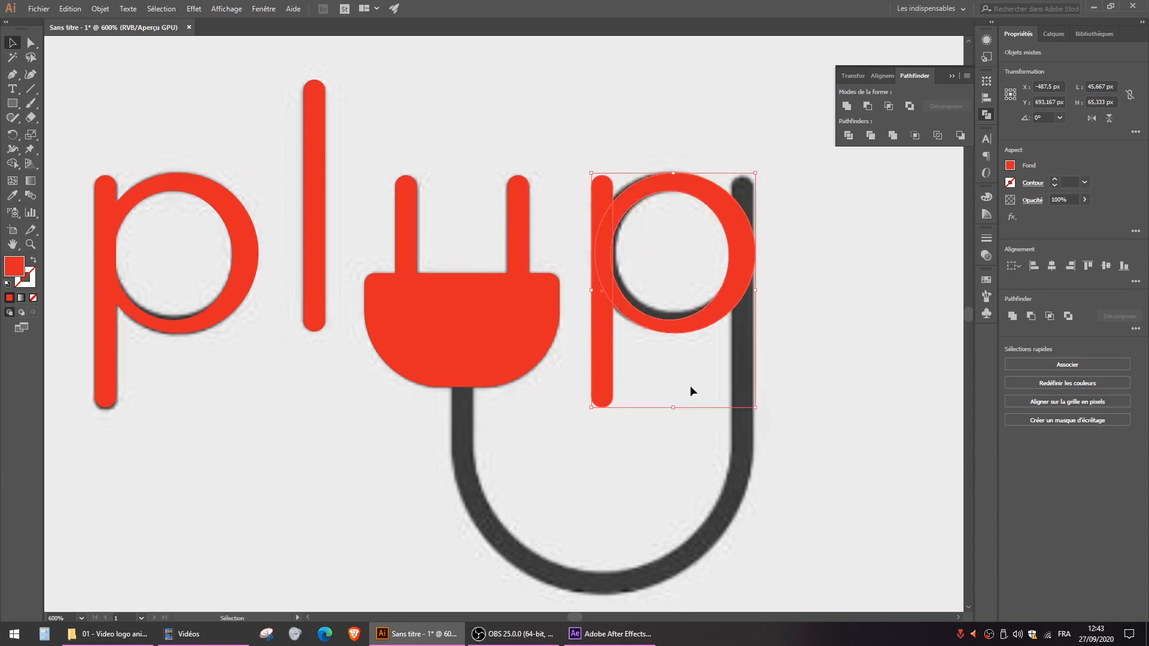
# - Mirror the copied stem and ring about the vertical axis so the stem sits on the g's side
pyautogui.rightClick(598, 234)
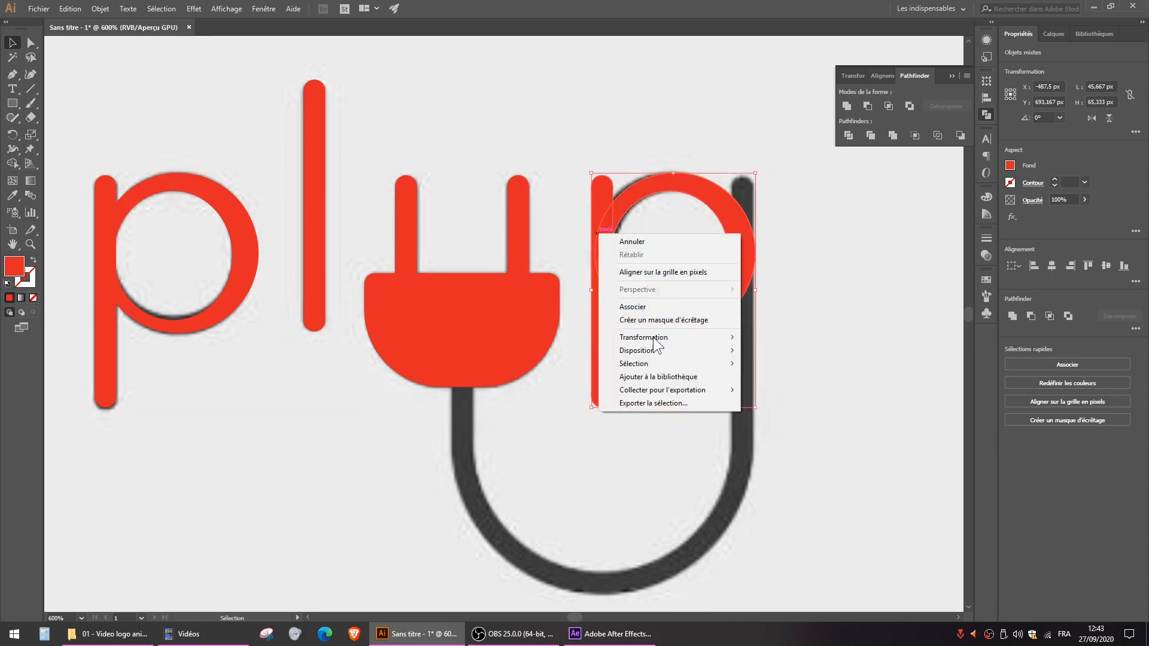
pyautogui.moveTo(655, 339)
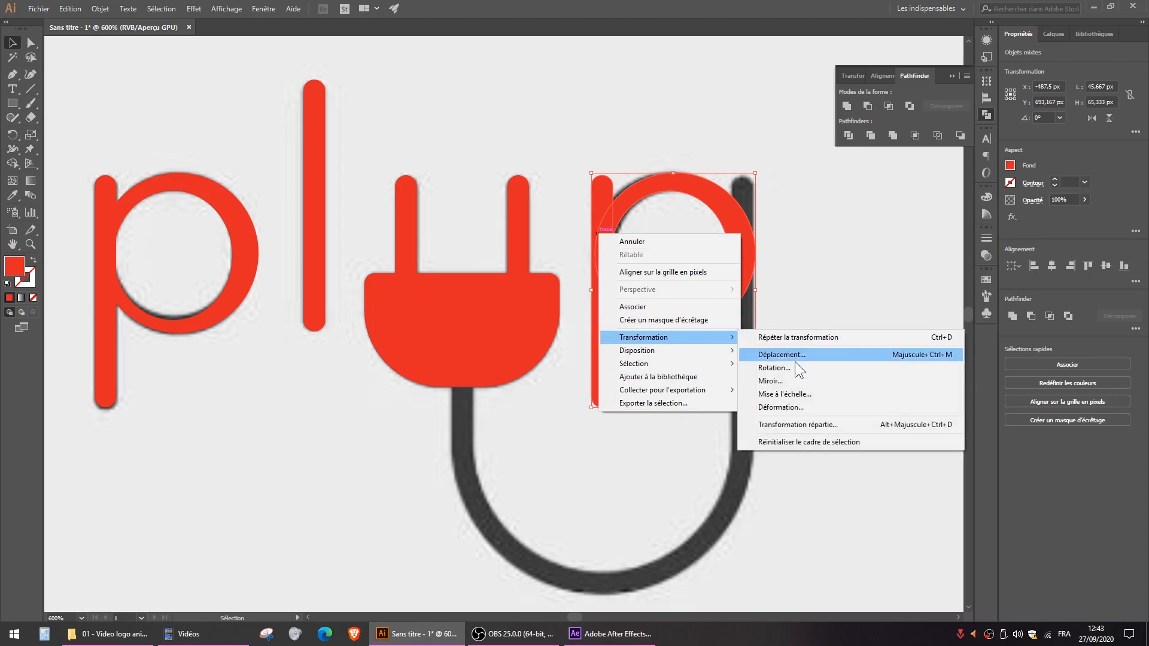
pyautogui.click(796, 384)
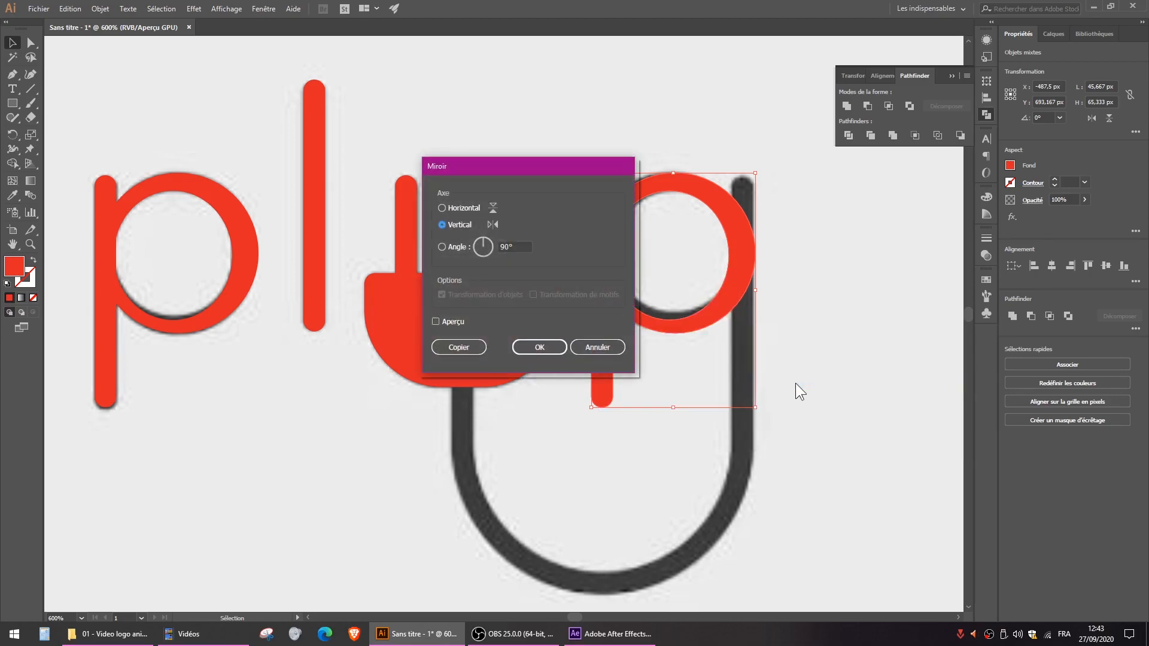
pyautogui.moveTo(569, 173); pyautogui.dragTo(435, 170)
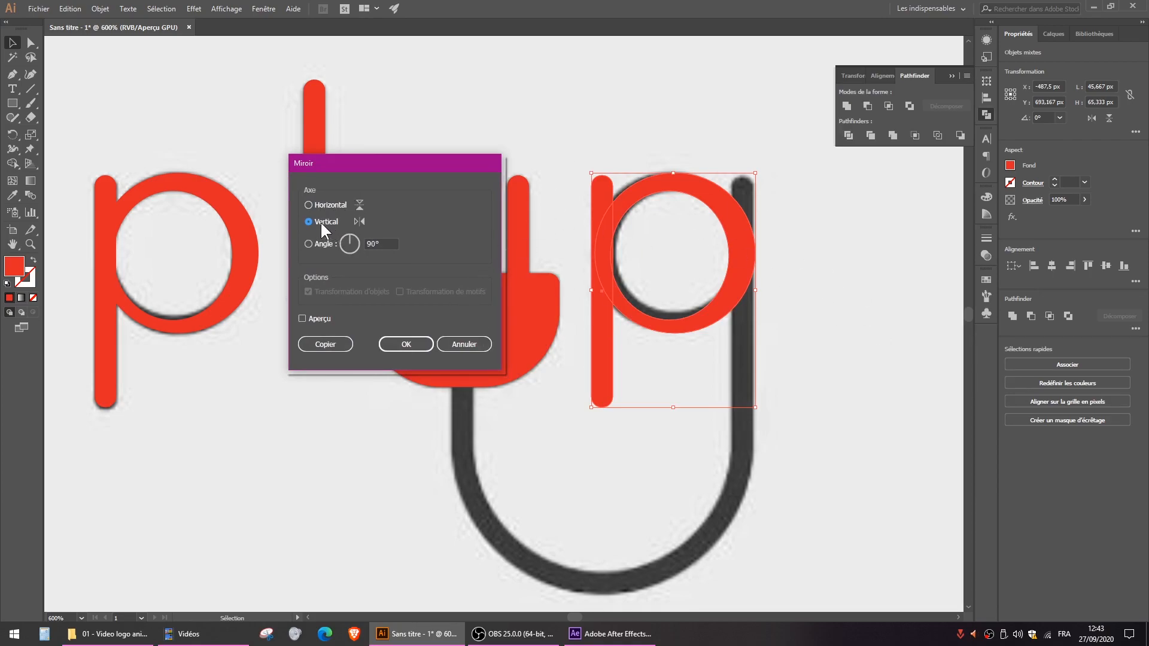
pyautogui.click(412, 342)
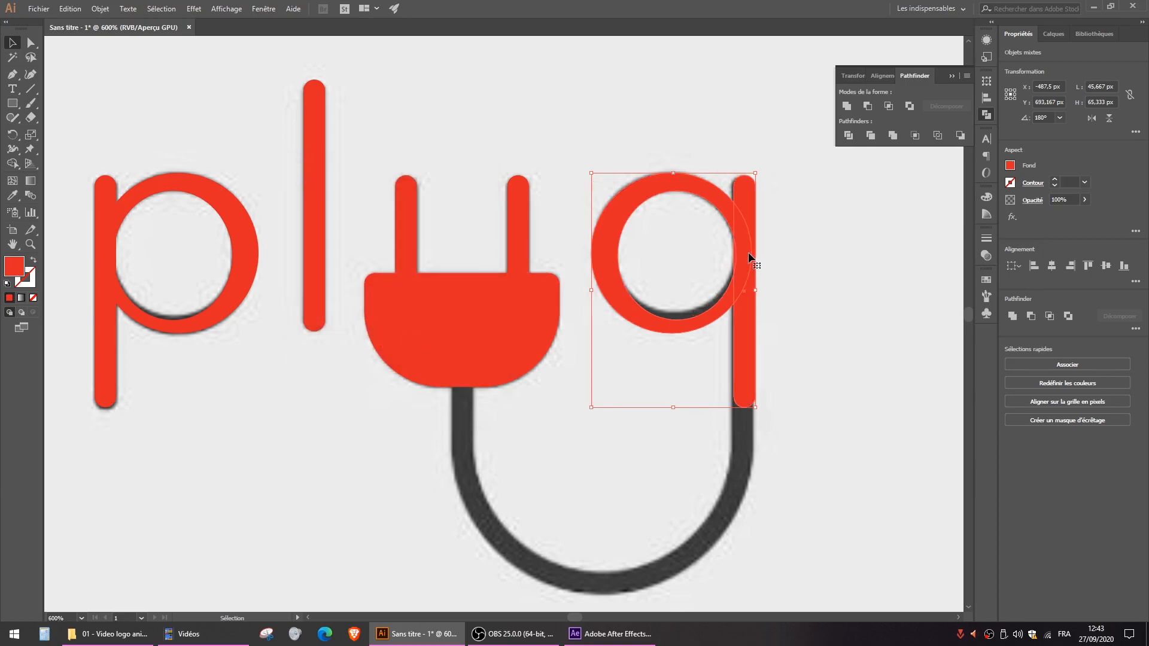
# - Nudge the mirrored letter 1 px towards the plug to align it with the reference, and select its ring alone
pyautogui.press('Left')
pyautogui.press('Up')
pyautogui.press('Down')
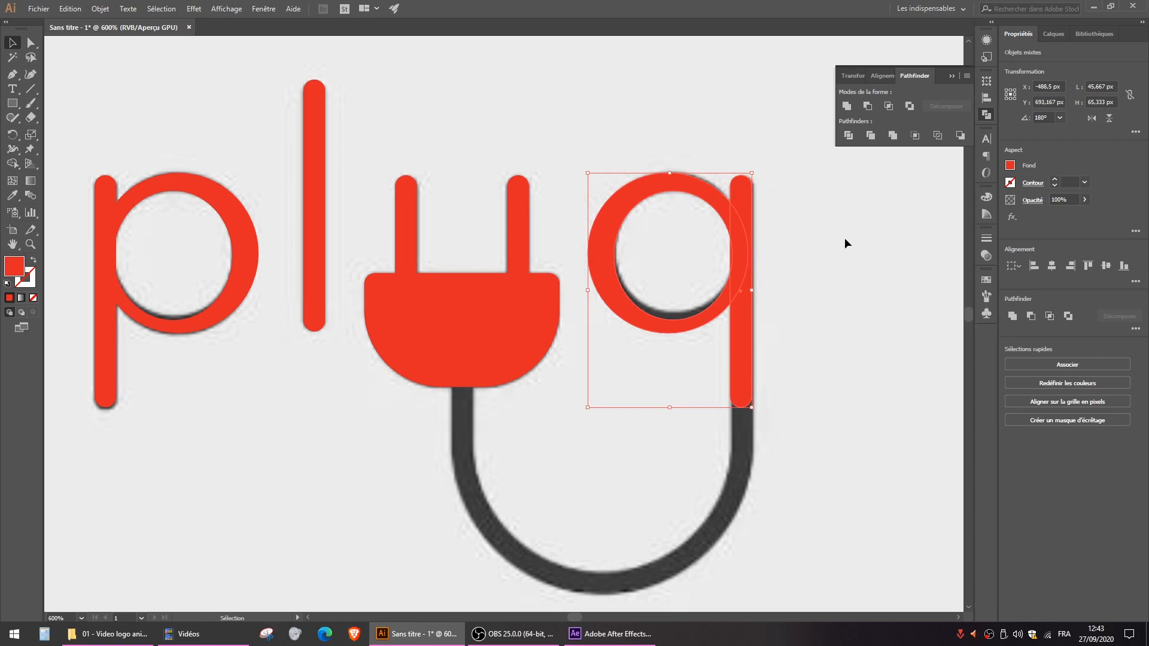
pyautogui.click(838, 244)
pyautogui.click(618, 307)
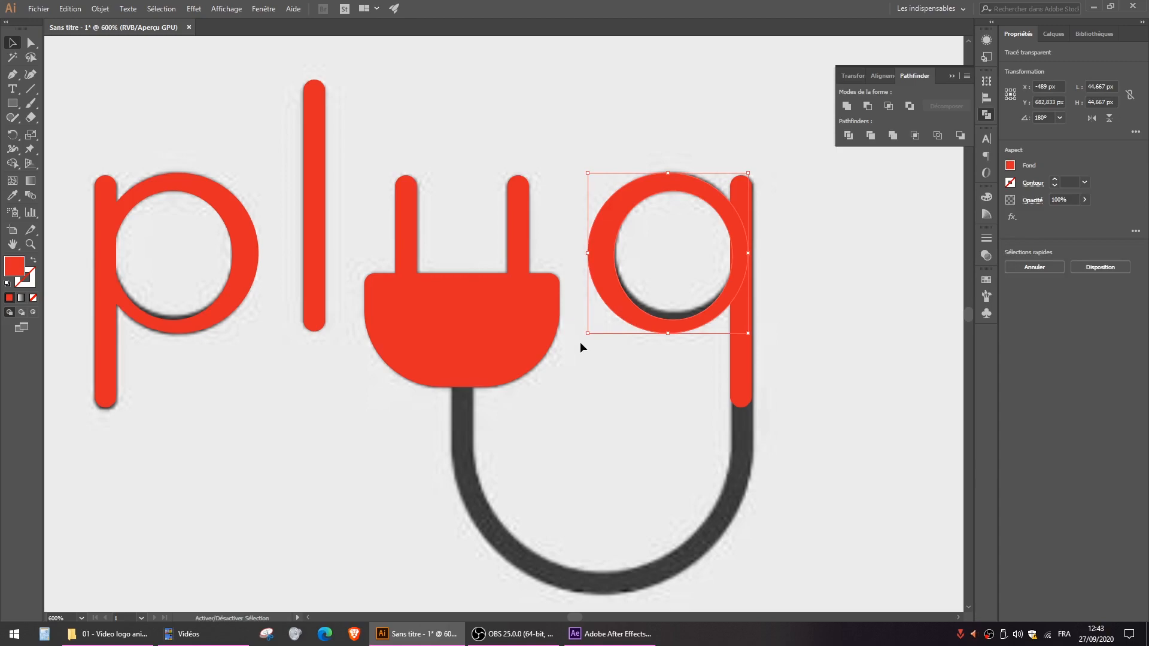
pyautogui.moveTo(585, 336); pyautogui.dragTo(587, 333)
pyautogui.moveTo(668, 333); pyautogui.dragTo(668, 325)
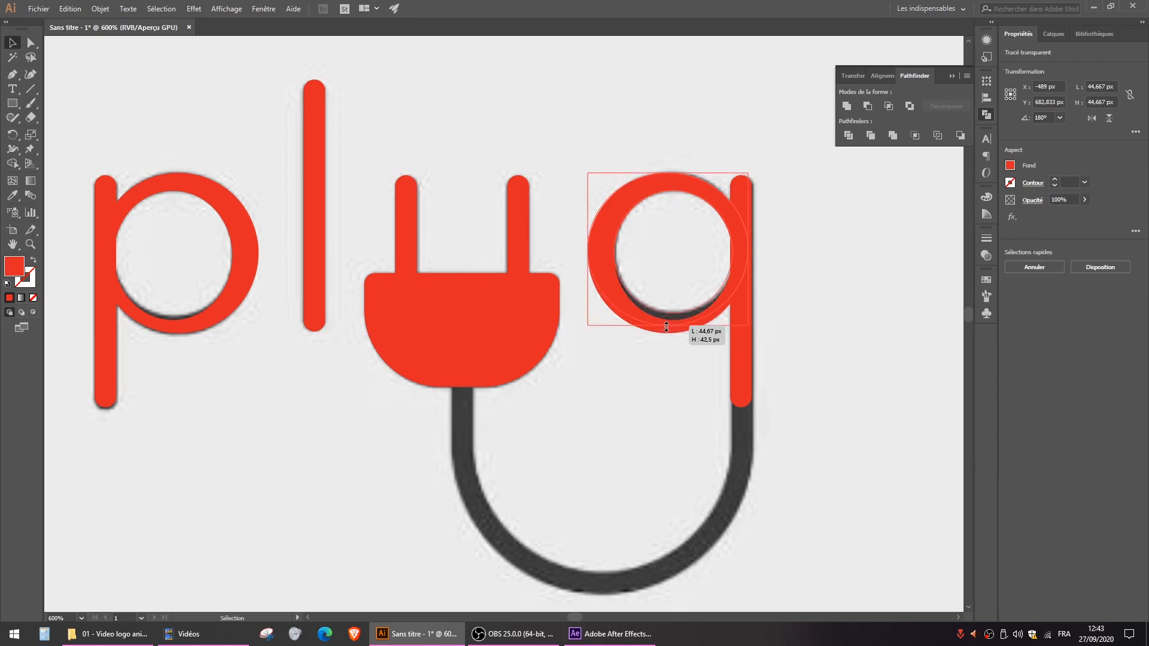
pyautogui.press('a')
pyautogui.hotkey('ctrl', 'z')
pyautogui.press('v')
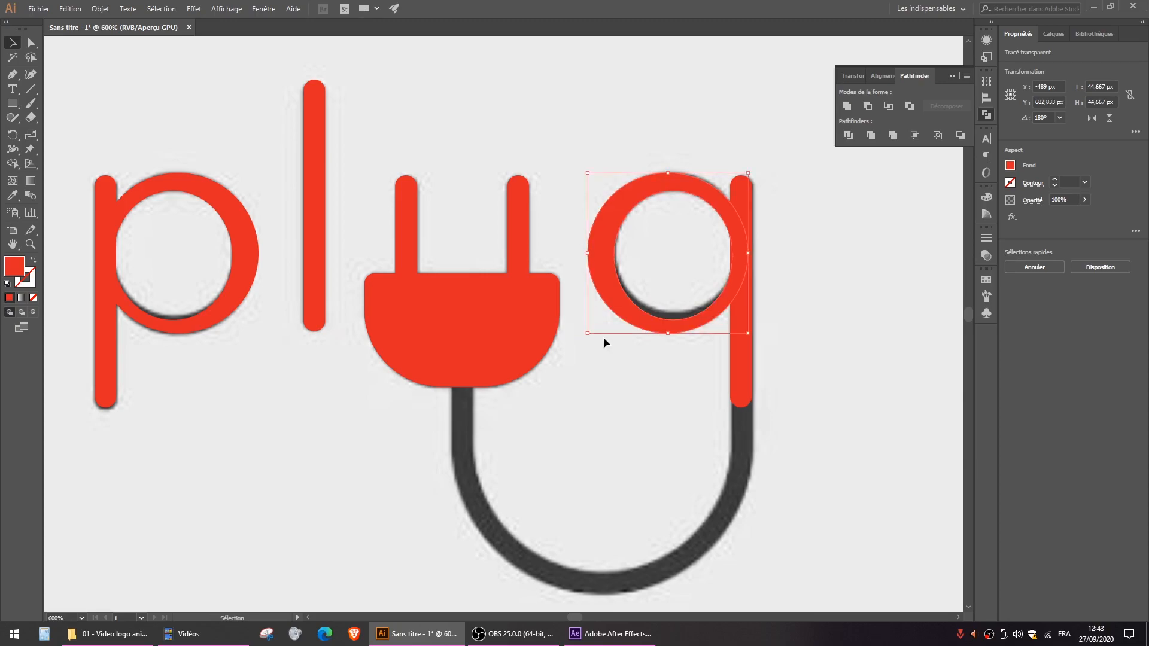
# - Scale the g's ring down proportionally to about 43.67 px across, keeping its upper corner beside the stem fixed
pyautogui.moveTo(589, 336); pyautogui.dragTo(592, 330)
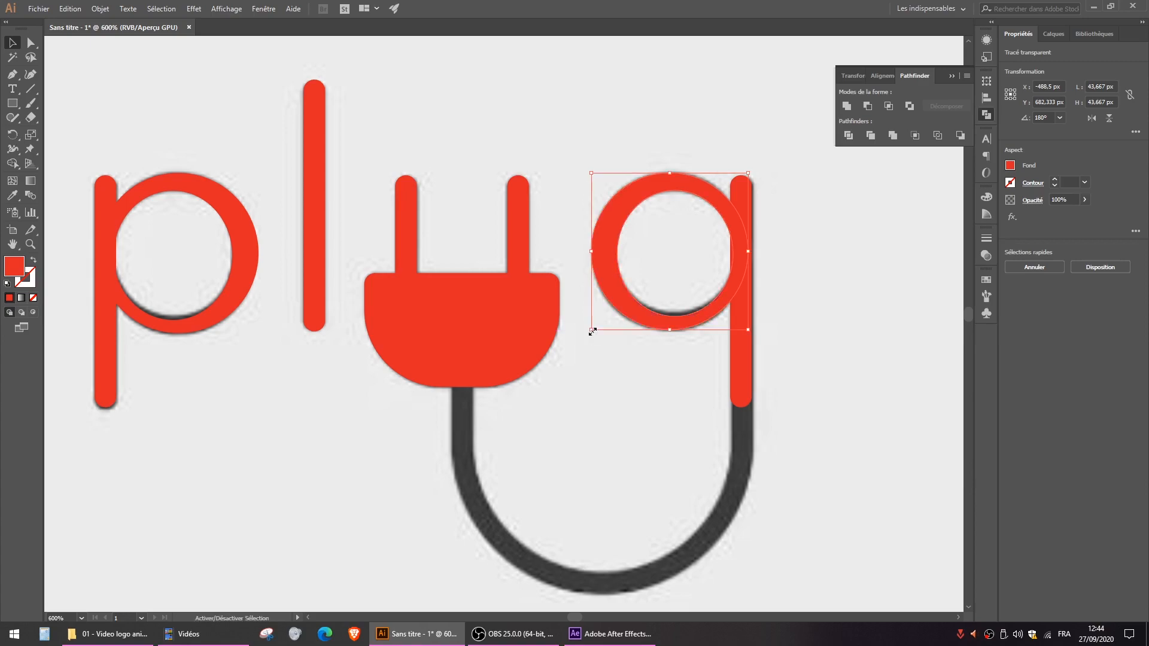
pyautogui.click(864, 231)
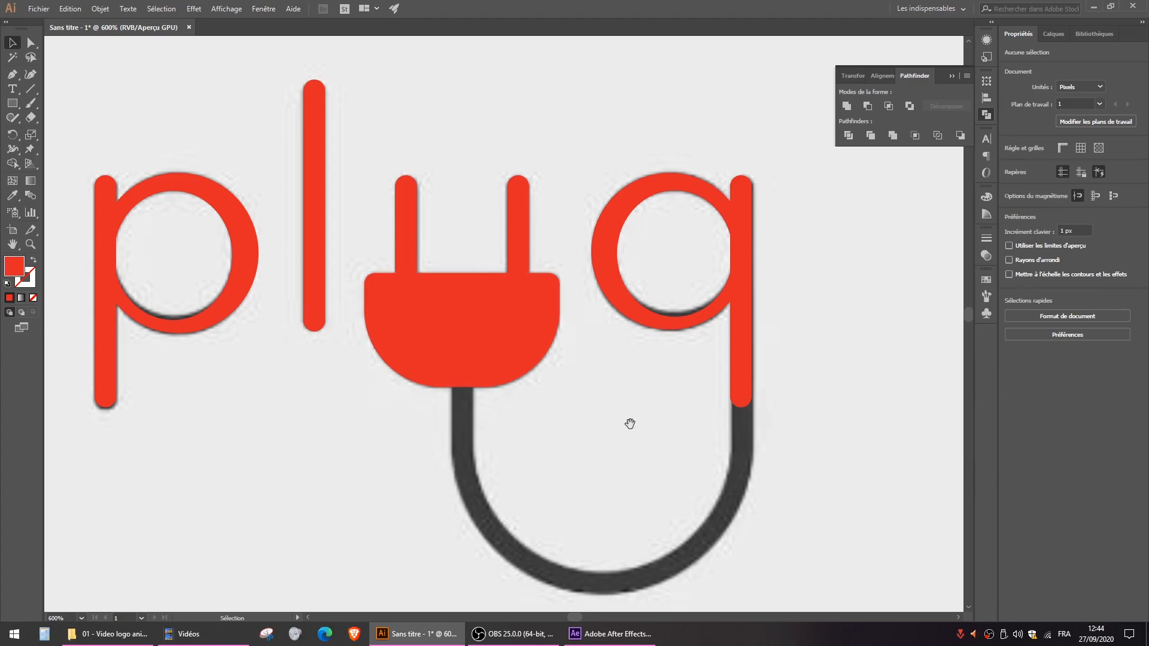
# - Delete the anchor points of the rounded lower end of the g's stem, leaving the path open with a flat end
pyautogui.moveTo(636, 426); pyautogui.dragTo(572, 340)
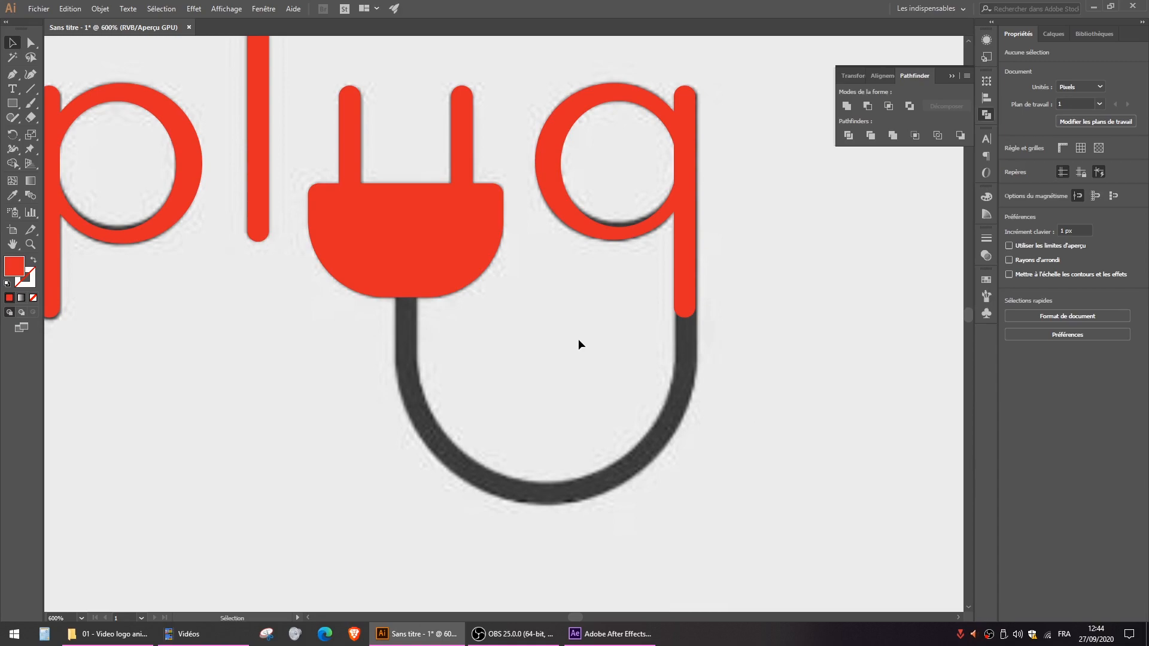
pyautogui.press('t')
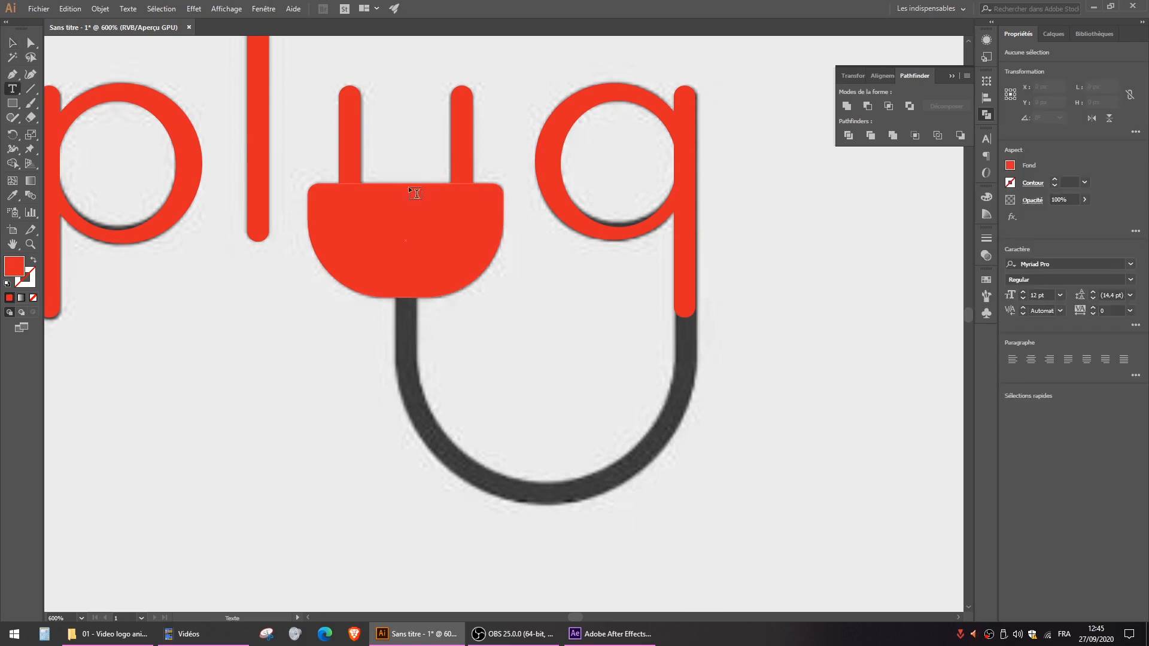
pyautogui.click(37, 46)
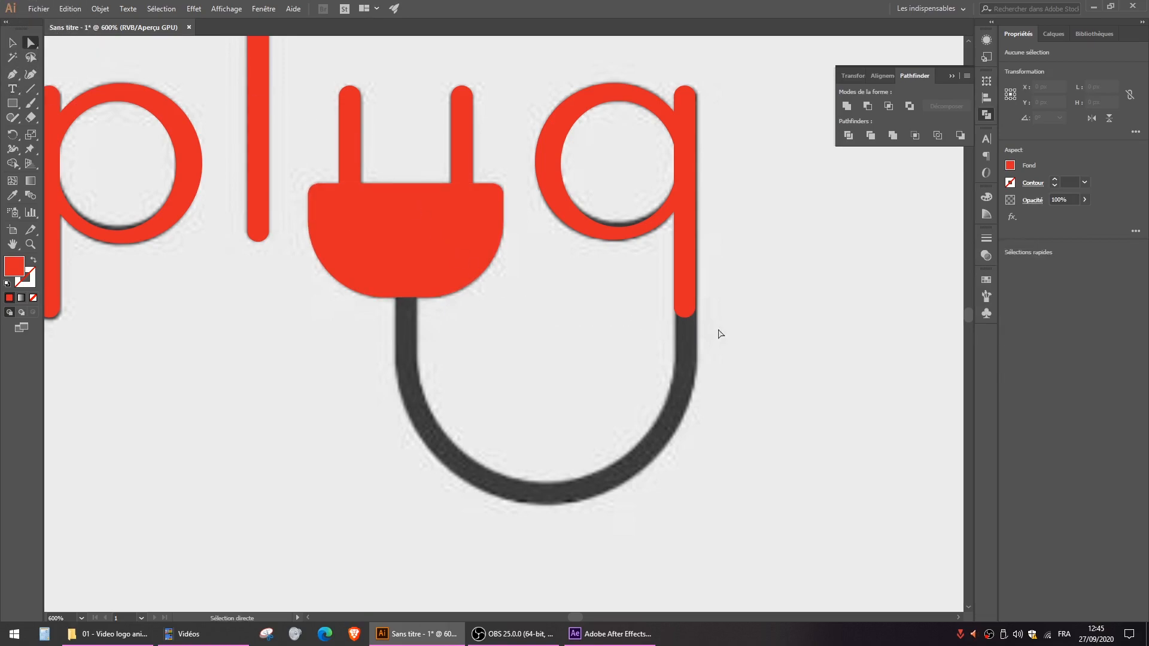
pyautogui.moveTo(702, 328); pyautogui.dragTo(652, 307)
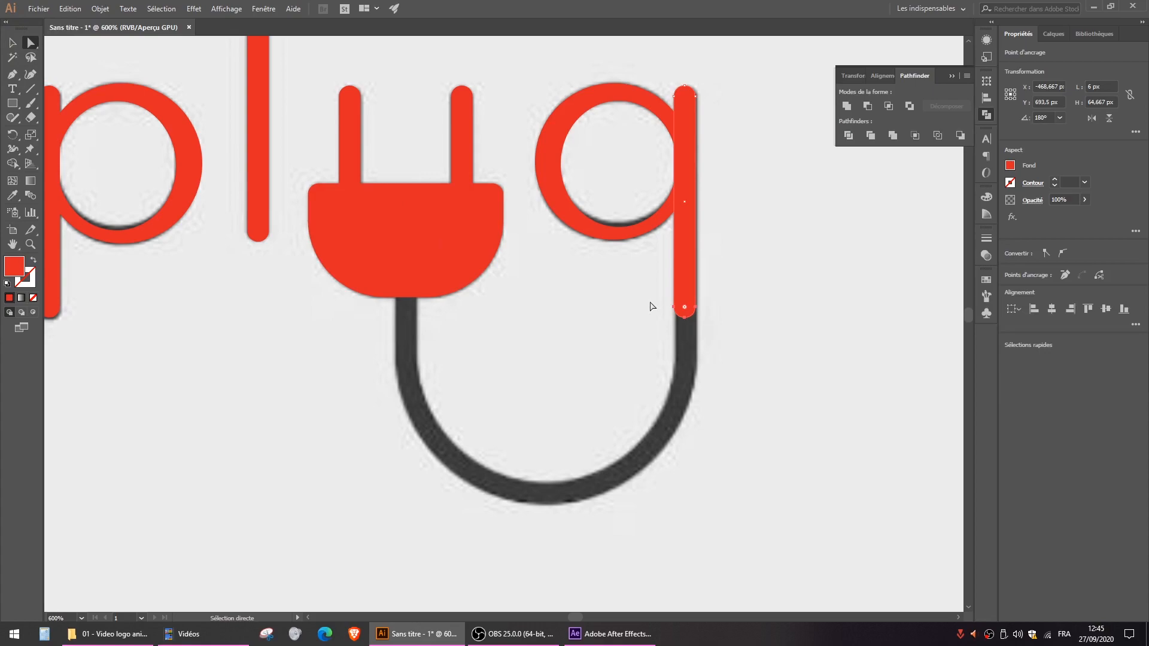
pyautogui.click(687, 320)
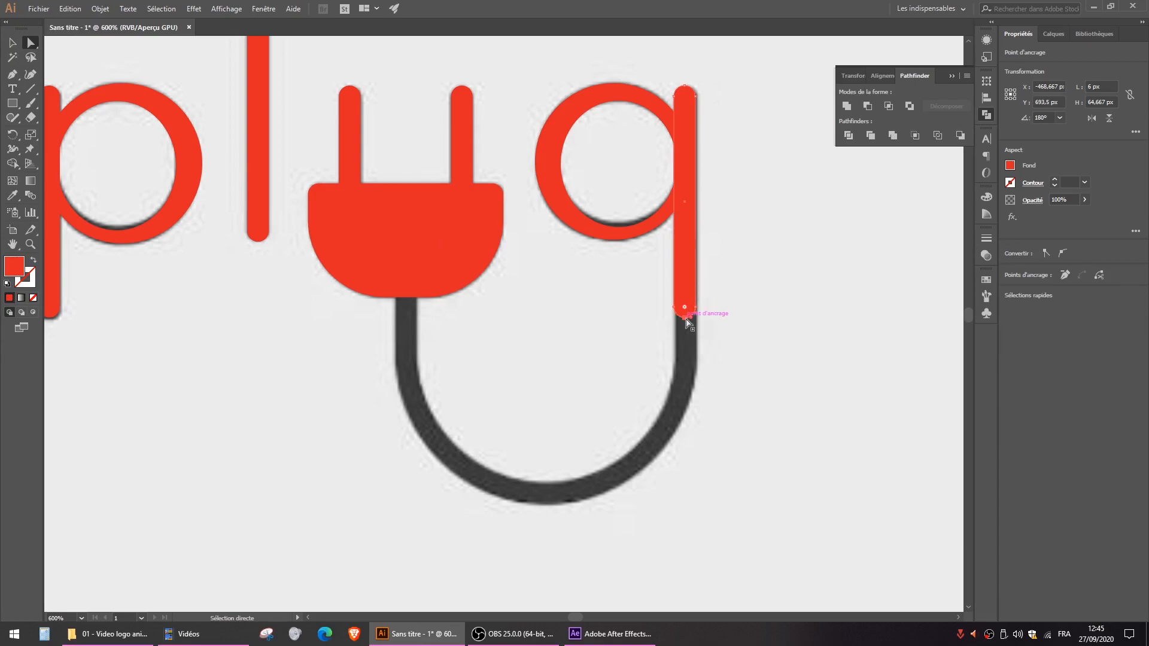
pyautogui.press('Delete')
pyautogui.click(686, 319)
pyautogui.press('Delete')
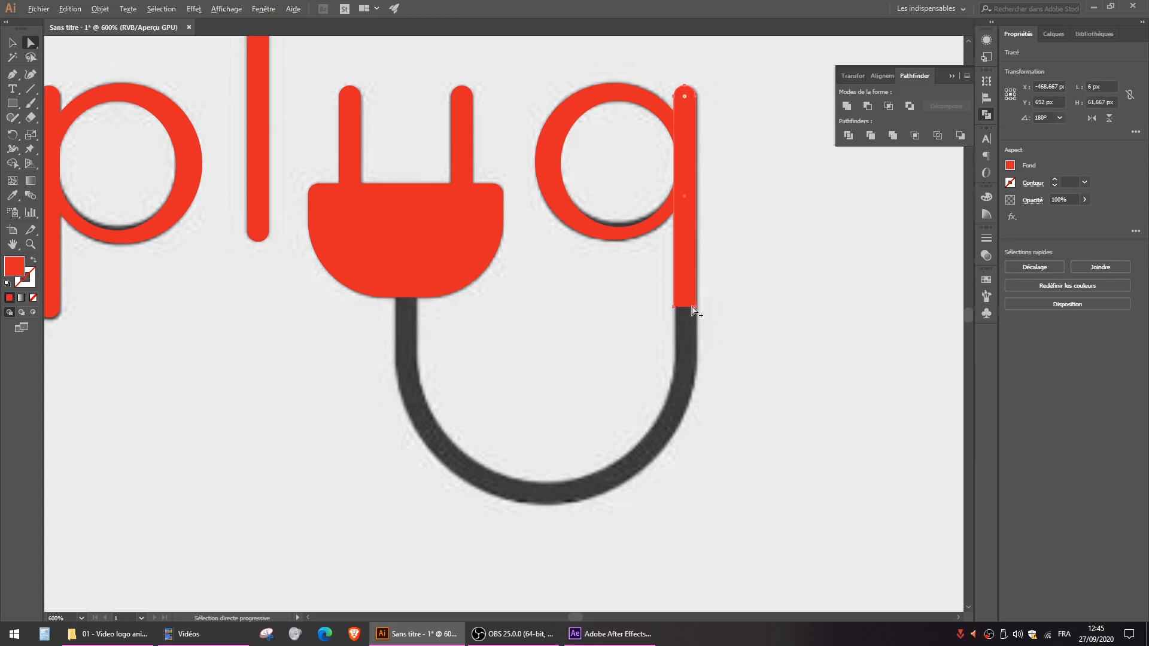
# - Examine how the stem's flat end lines up with the reference cable and how the cable curves to the plug
pyautogui.scroll(5, 692, 310)
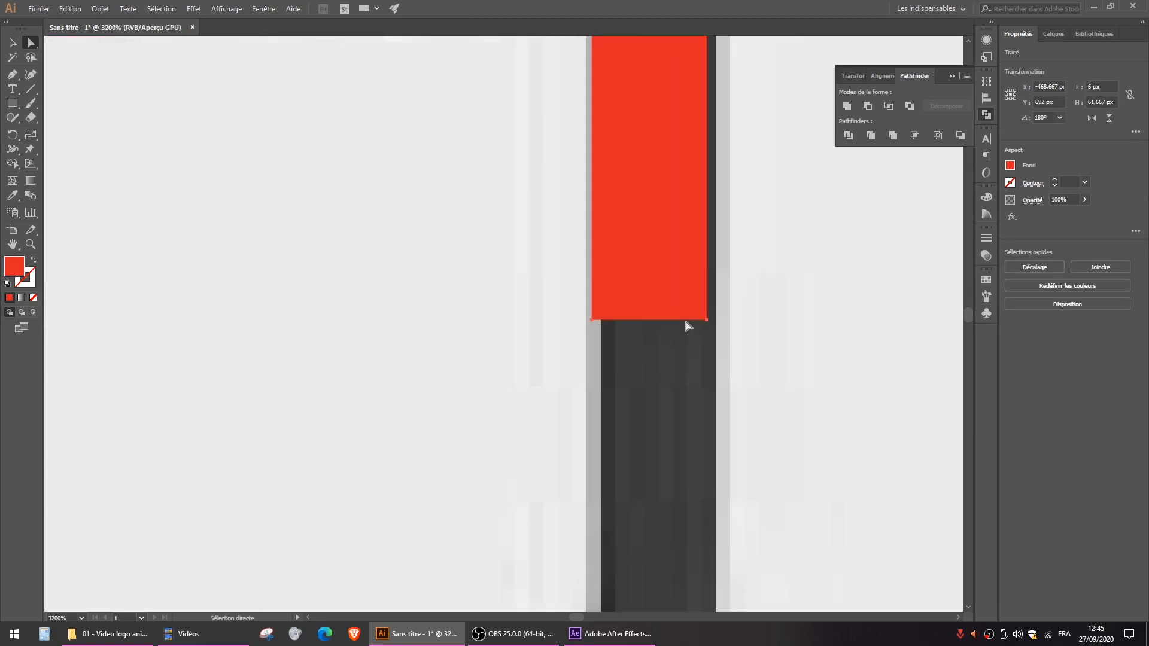
pyautogui.scroll(-1, 645, 328)
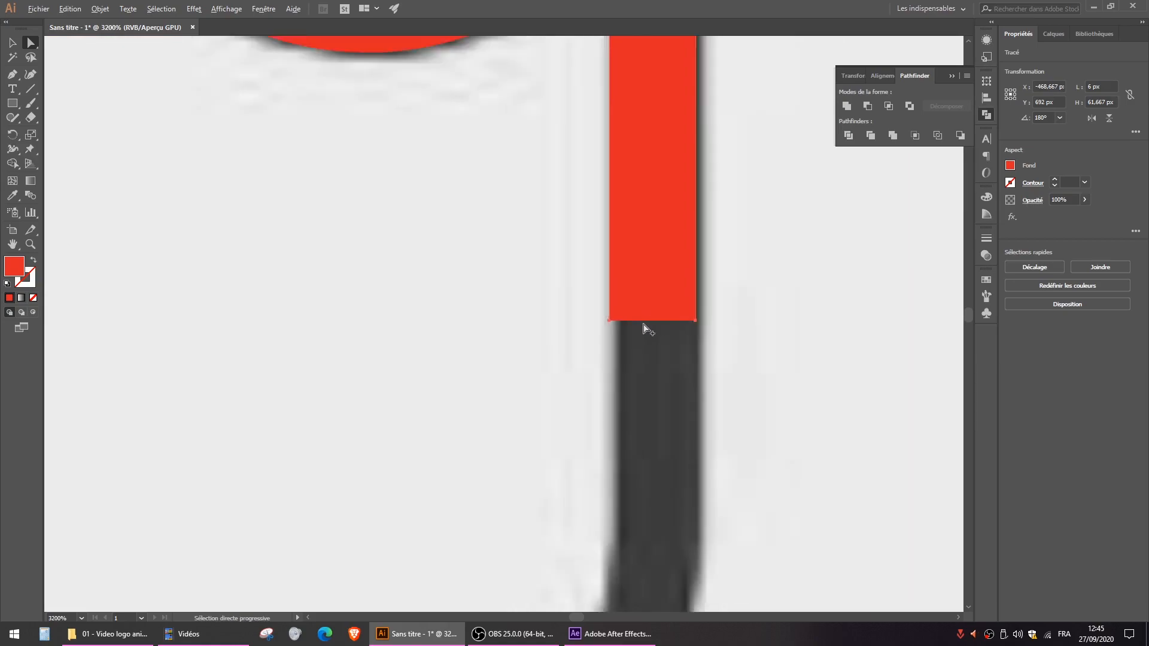
pyautogui.scroll(-3, 645, 328)
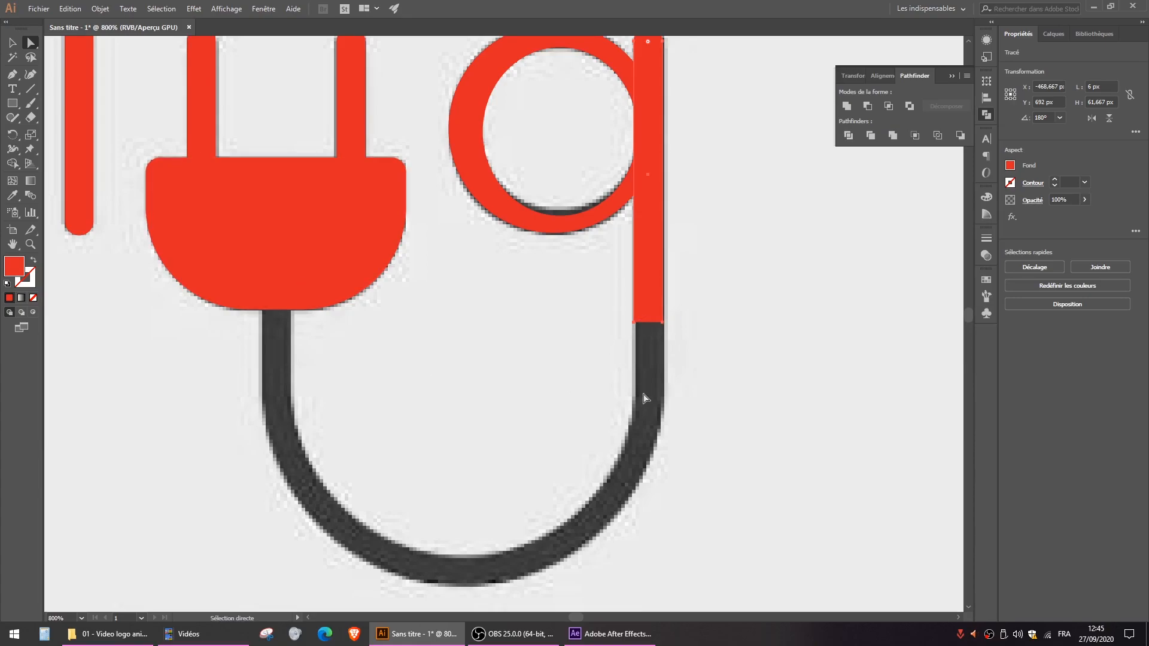
pyautogui.scroll(-4, 593, 365)
pyautogui.hscroll(-1, 592, 365)
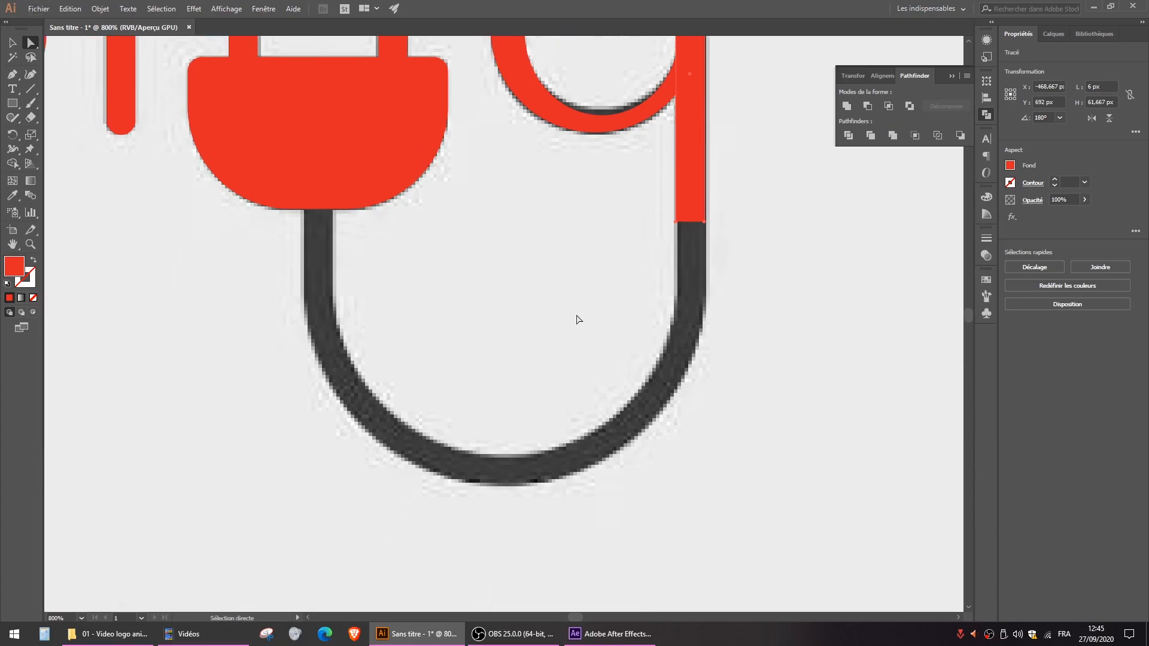
pyautogui.scroll(-1, 577, 317)
pyautogui.moveTo(569, 273)
pyautogui.mouseDown()
pyautogui.moveTo(578, 278)
pyautogui.moveTo(569, 277)
pyautogui.mouseUp()
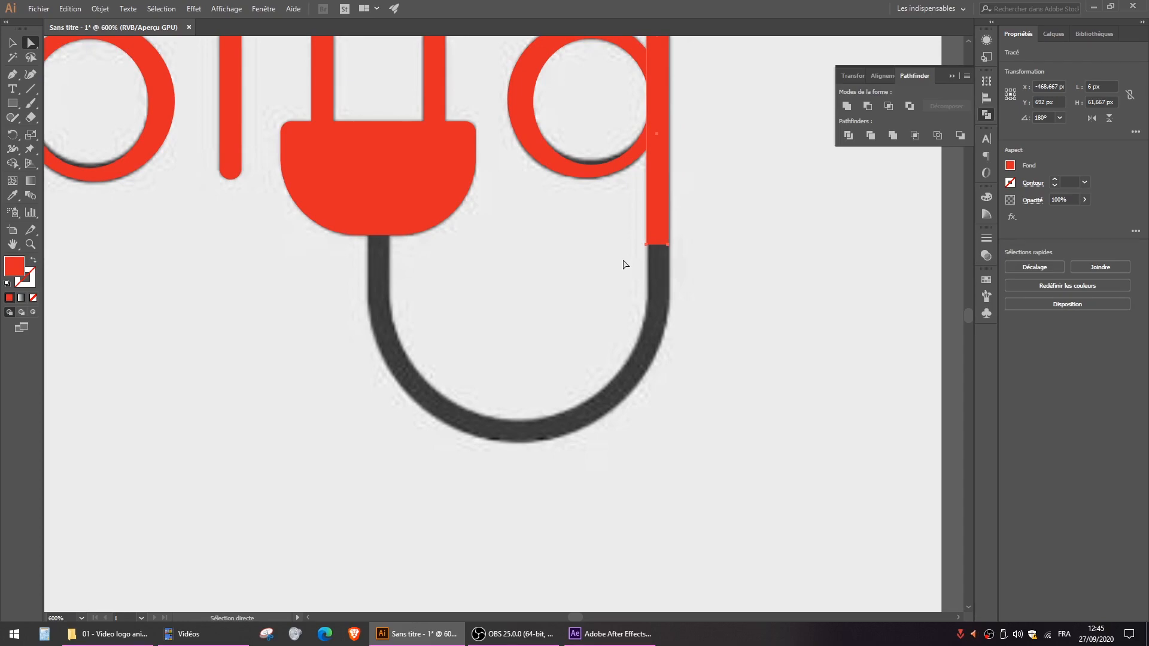
pyautogui.moveTo(429, 183); pyautogui.dragTo(562, 319)
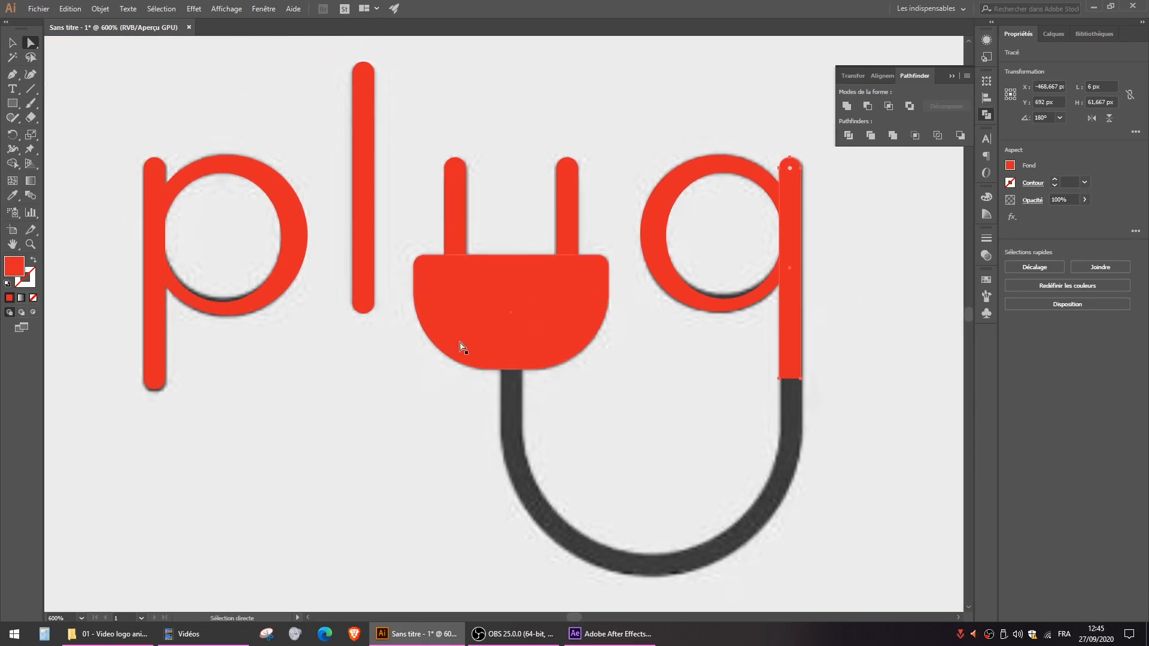
pyautogui.moveTo(710, 403); pyautogui.dragTo(656, 334)
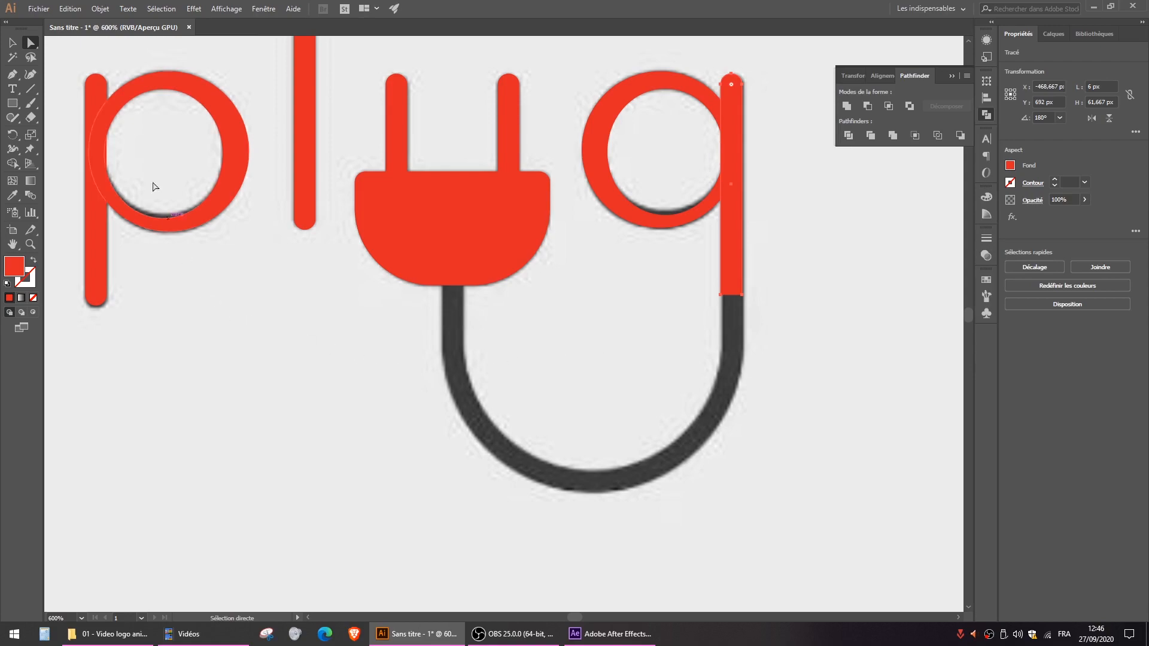
# - Extend the stem's open path with the Pen tool about 17.5 px downward and along the cable's inner curve to below the plug
pyautogui.click(12, 77)
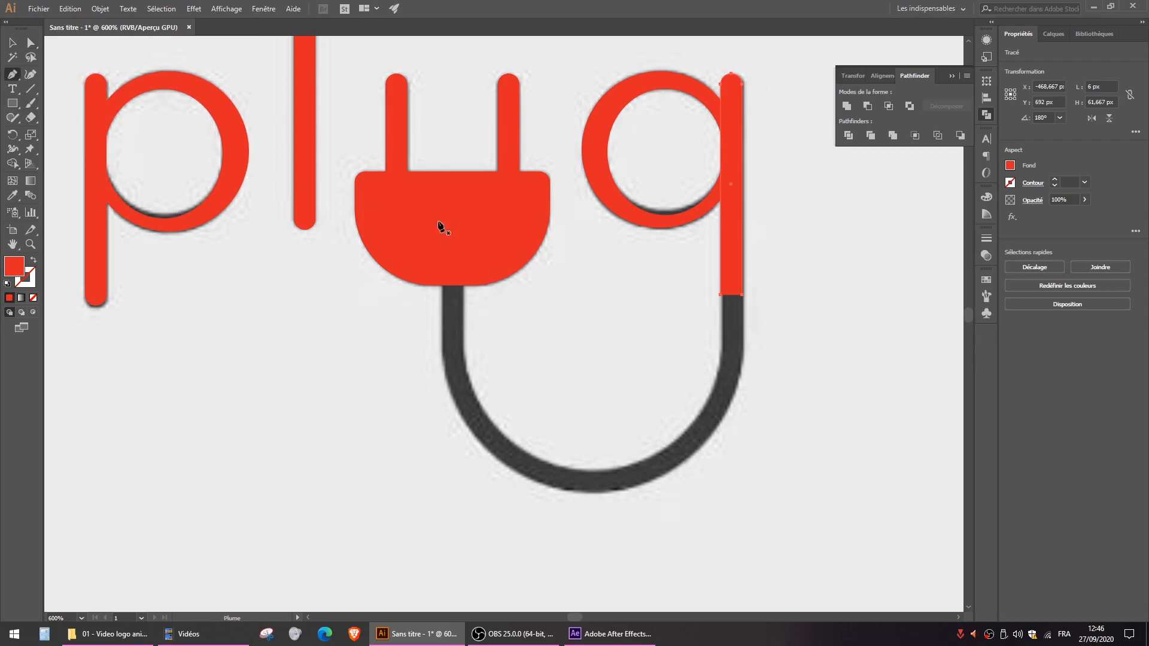
pyautogui.moveTo(722, 296); pyautogui.dragTo(720, 361)
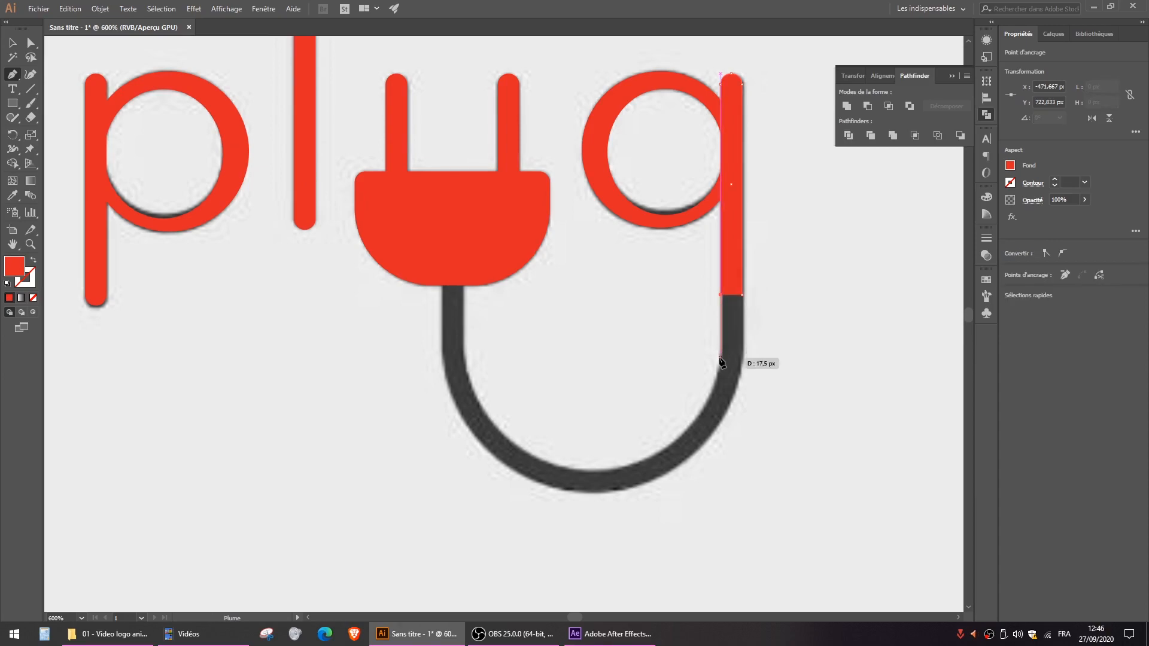
pyautogui.click(721, 360)
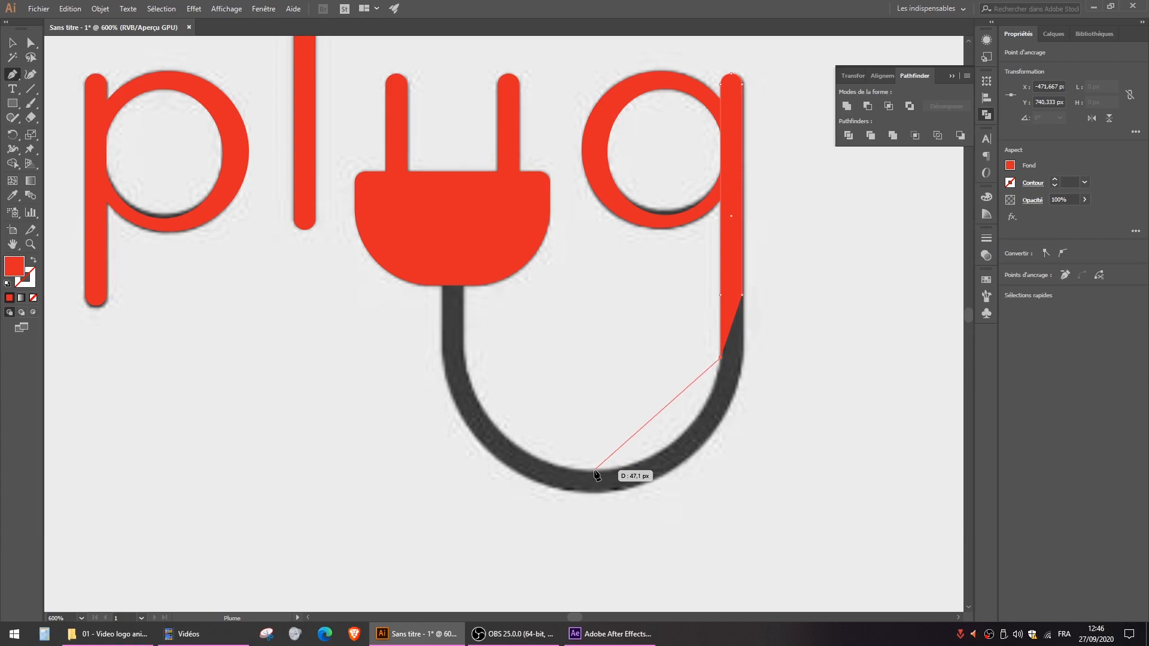
pyautogui.moveTo(596, 470); pyautogui.dragTo(484, 471)
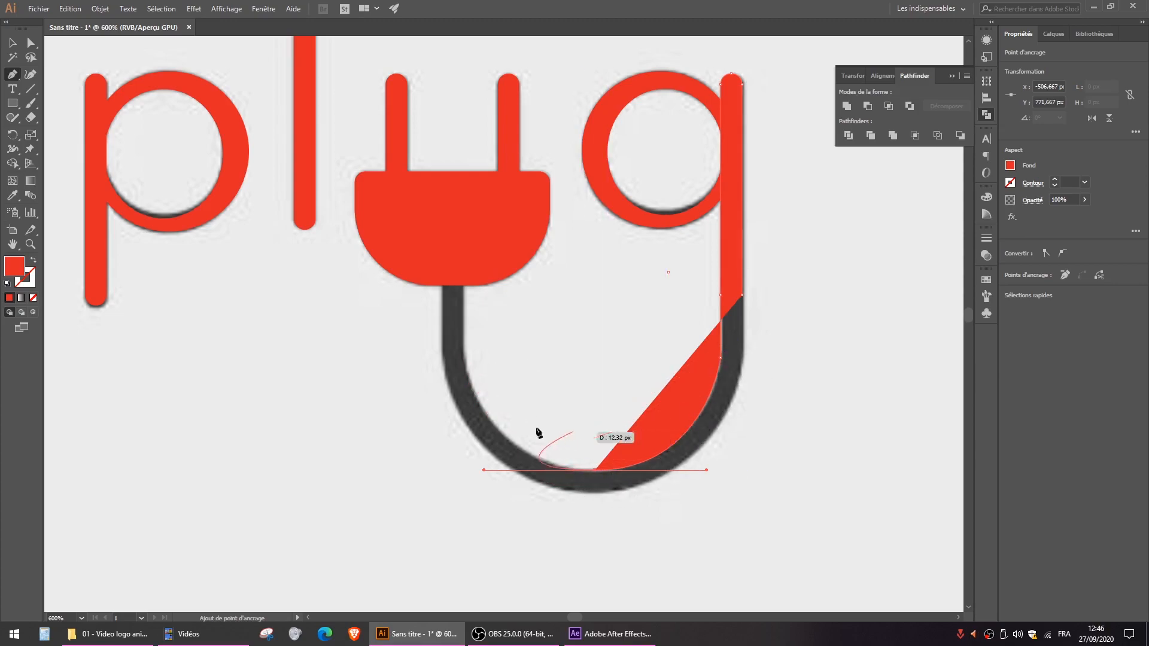
pyautogui.click(465, 359)
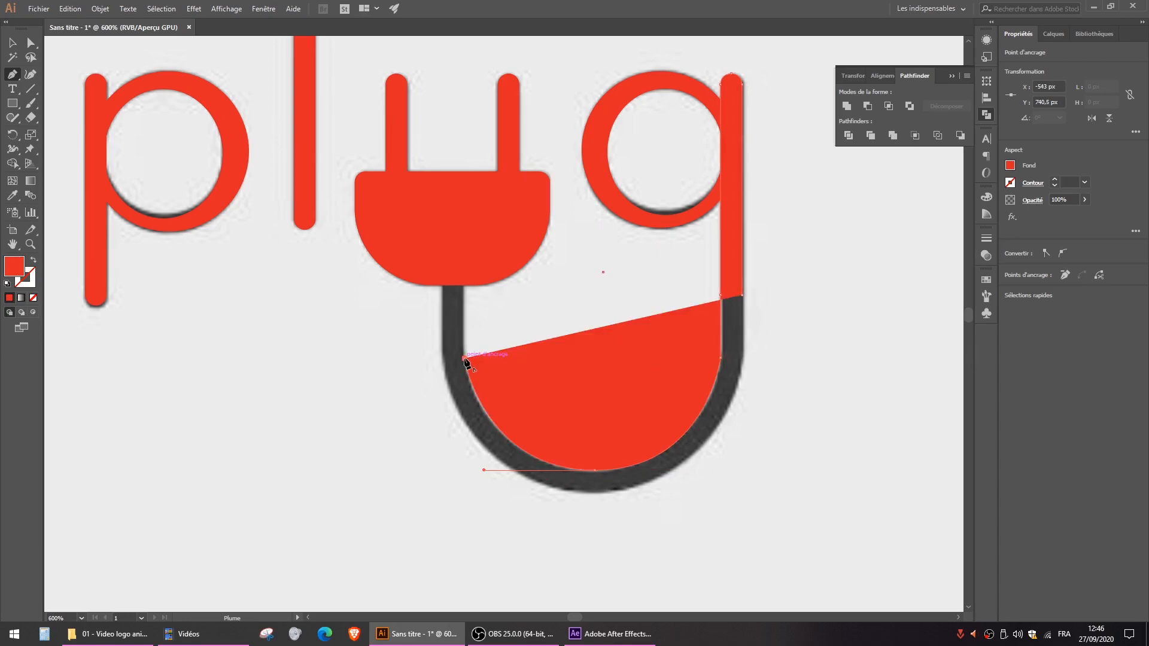
# - Continue the path about 35 px up into the plug body, about 6.3 px across, and back down the cable's outer edge
pyautogui.click(464, 232)
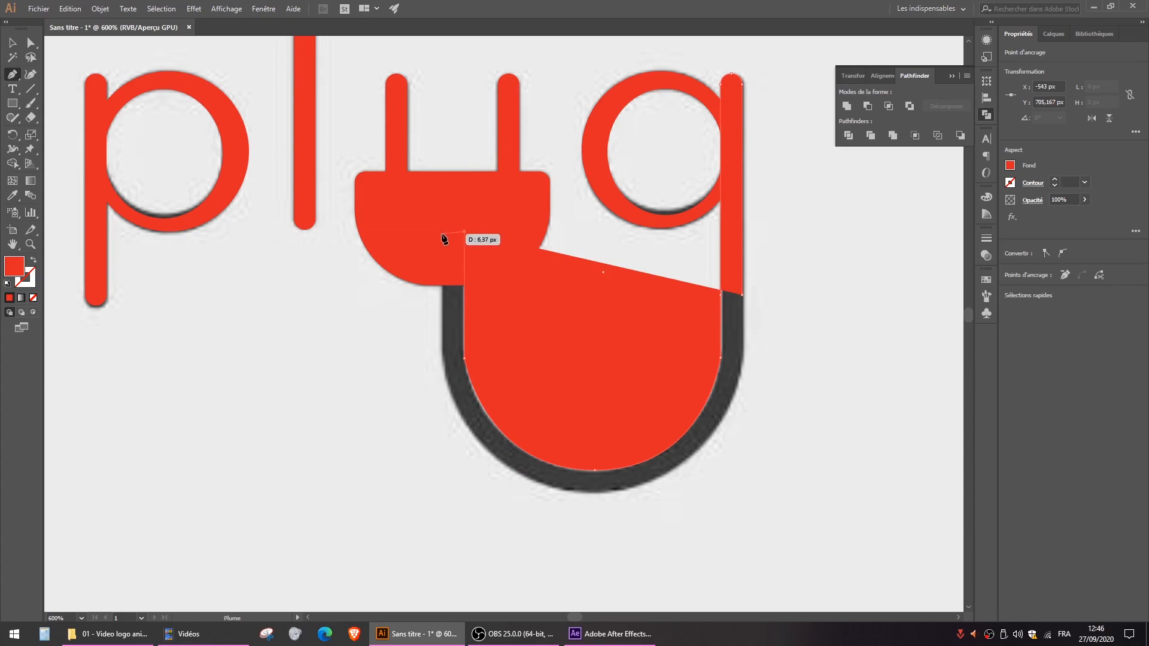
pyautogui.click(442, 232)
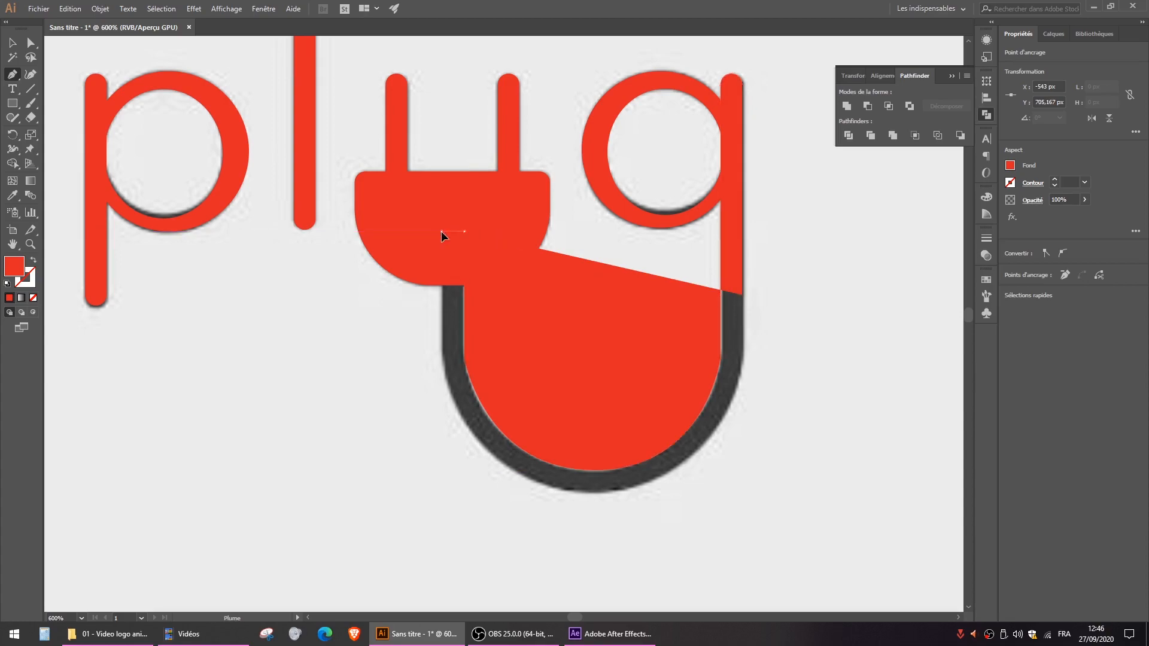
pyautogui.click(442, 359)
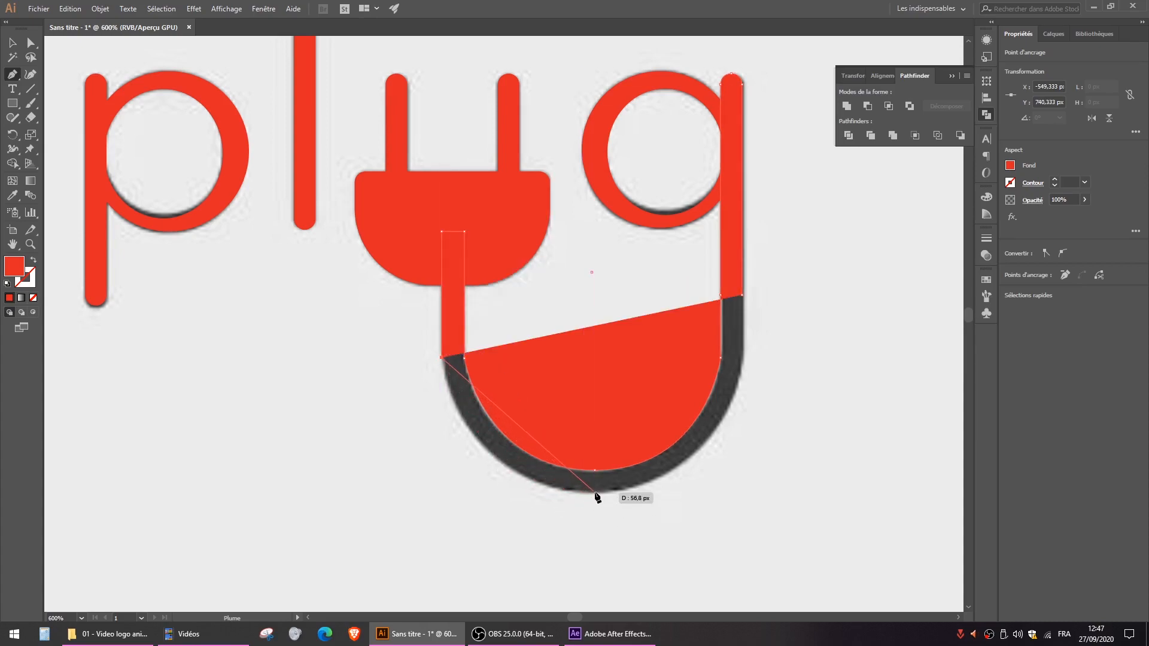
# - Close the g's path with the Pen tool, curving along the cable's outer edge through its lowest point and straight up to the stem
pyautogui.moveTo(594, 492); pyautogui.dragTo(729, 493)
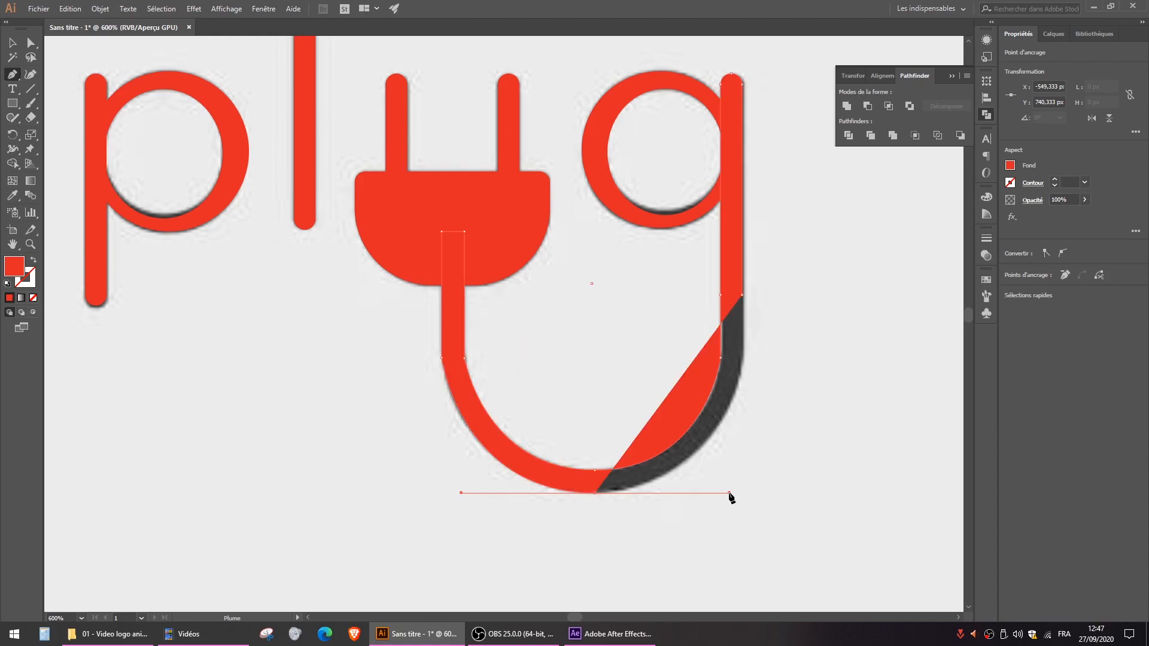
pyautogui.click(743, 358)
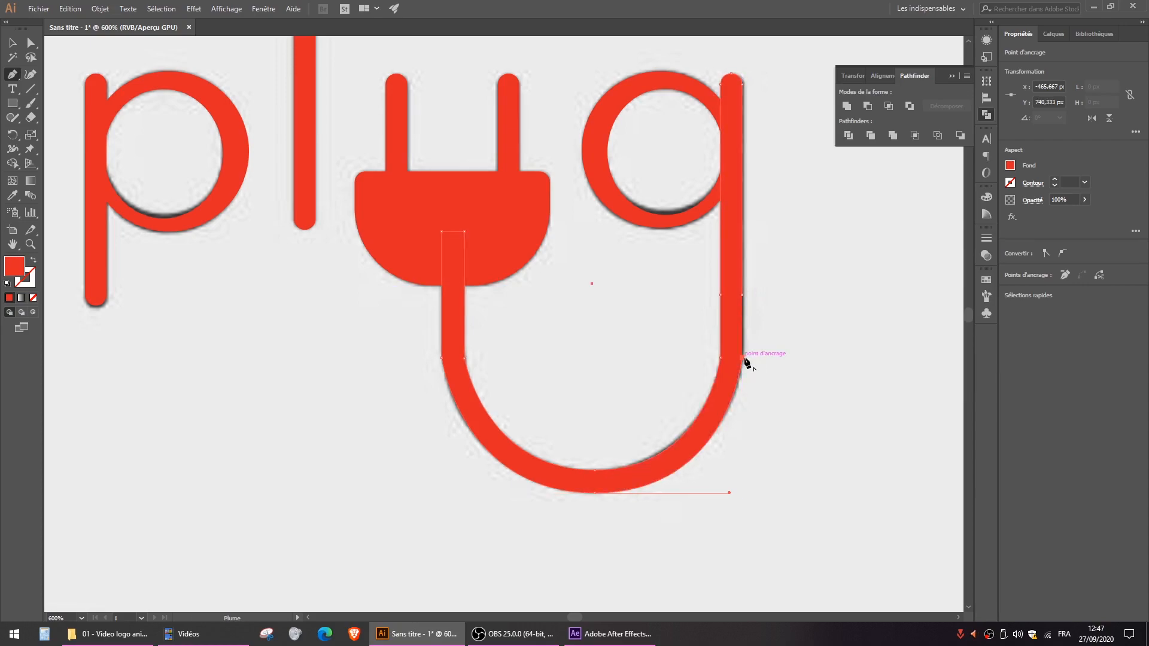
pyautogui.click(742, 295)
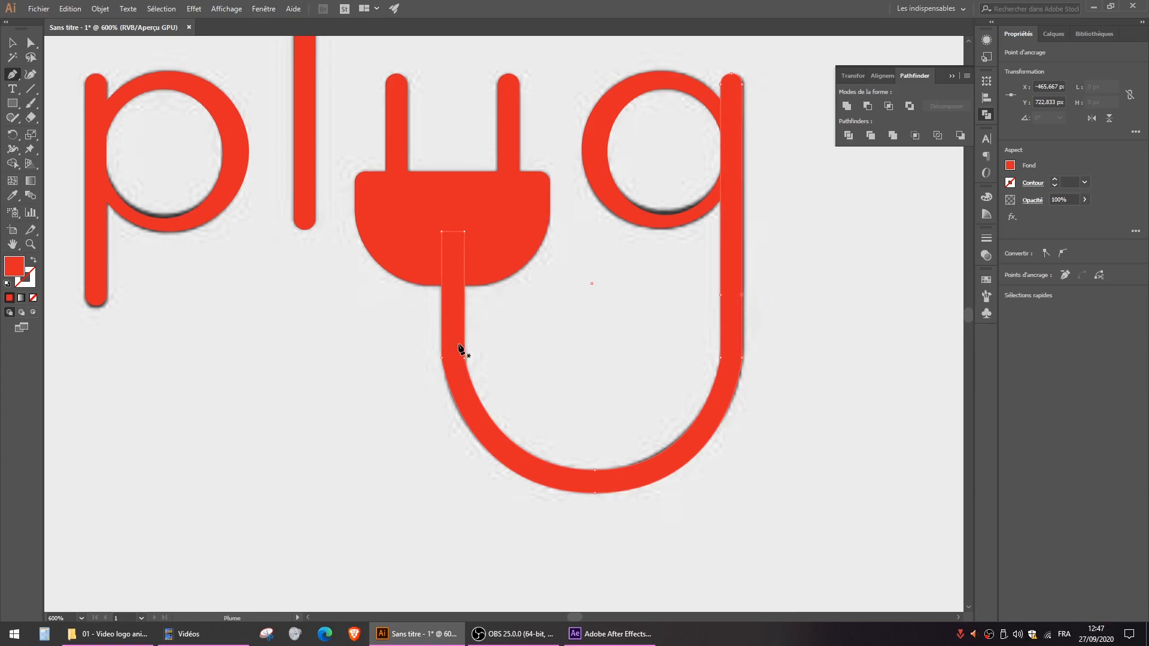
# - Smooth the corners on both edges of the cable below the plug, where its straight part meets the curve, with the Smooth tool
pyautogui.scroll(4, 446, 376)
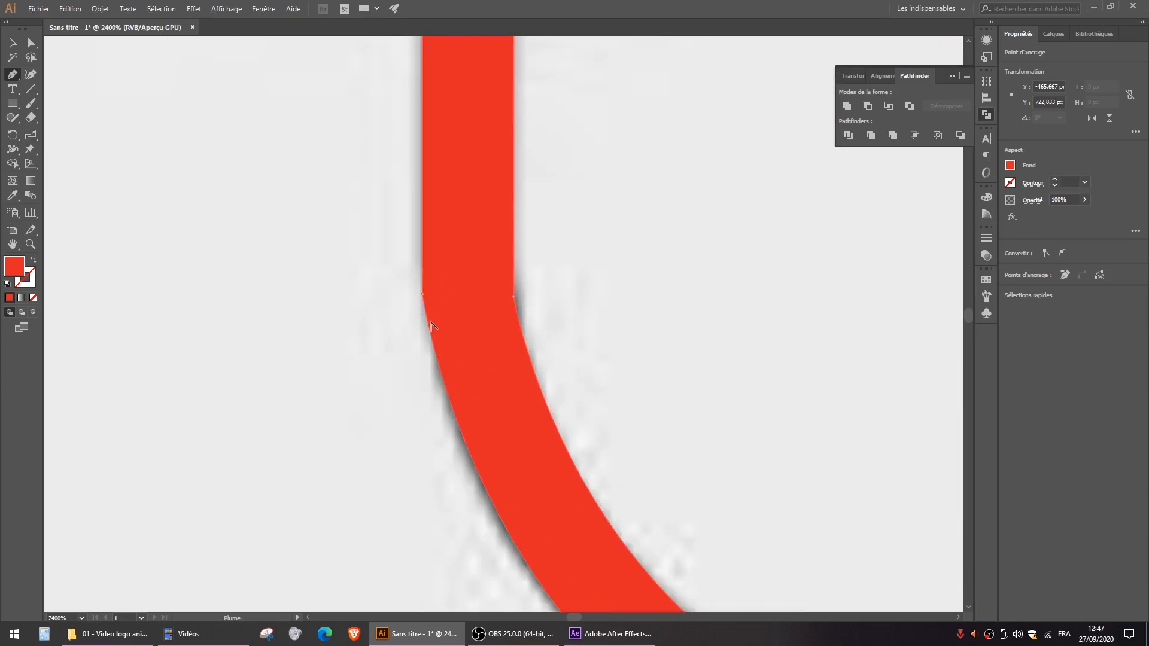
pyautogui.scroll(-3, 434, 341)
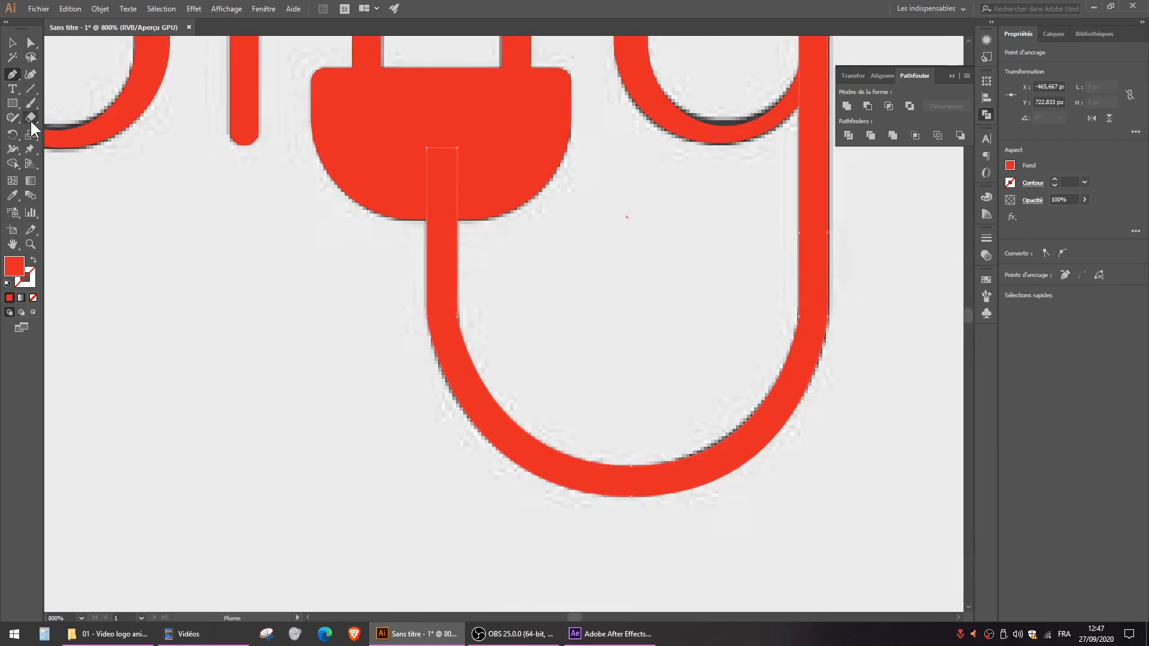
pyautogui.click(5, 22)
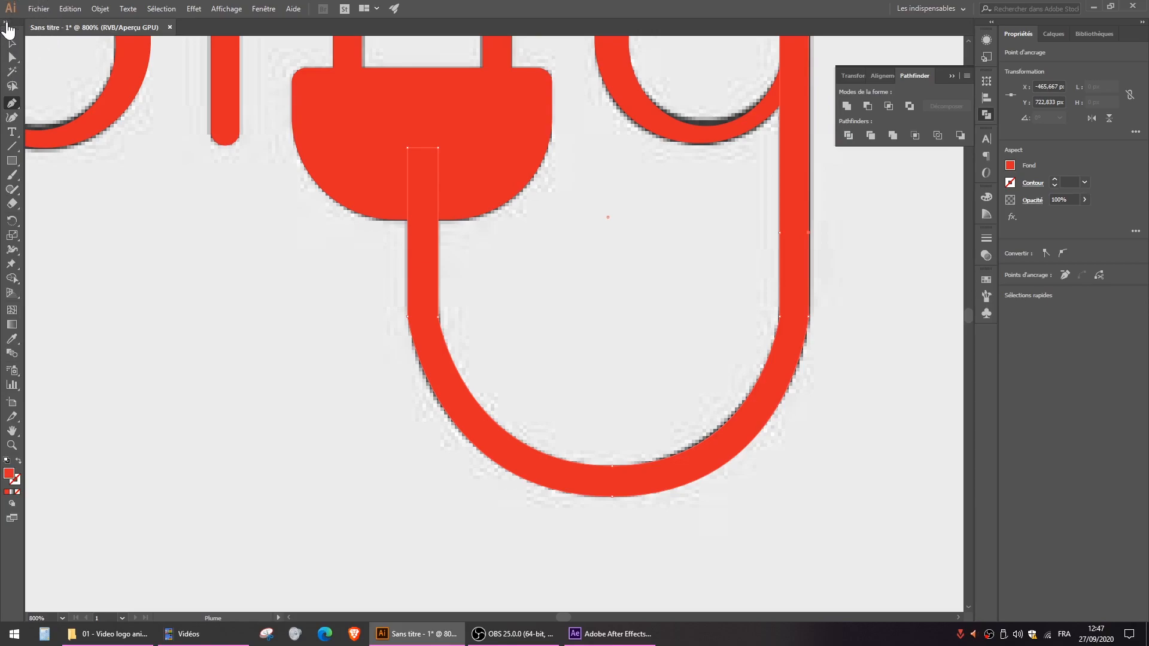
pyautogui.click(5, 23)
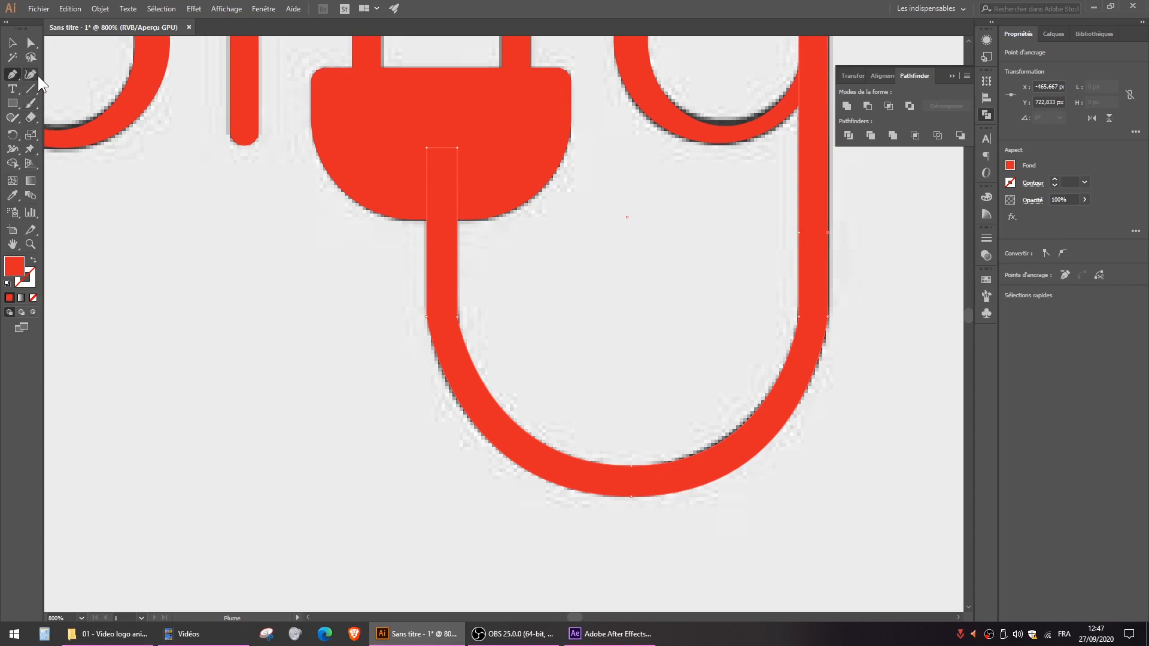
pyautogui.click(13, 117)
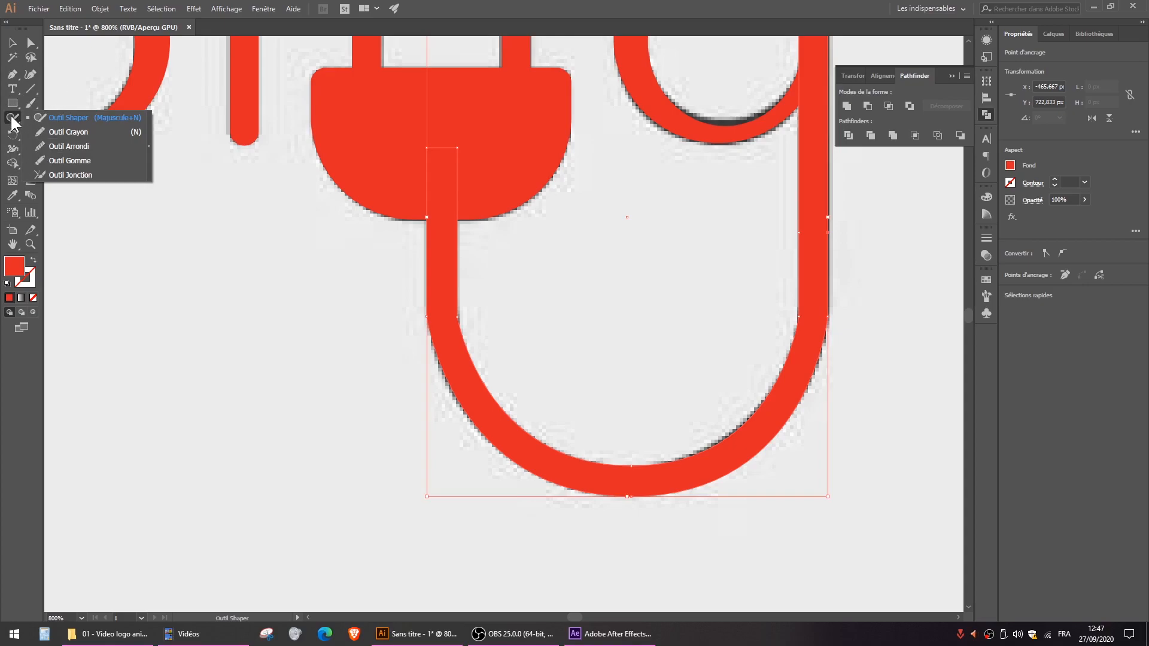
pyautogui.click(74, 147)
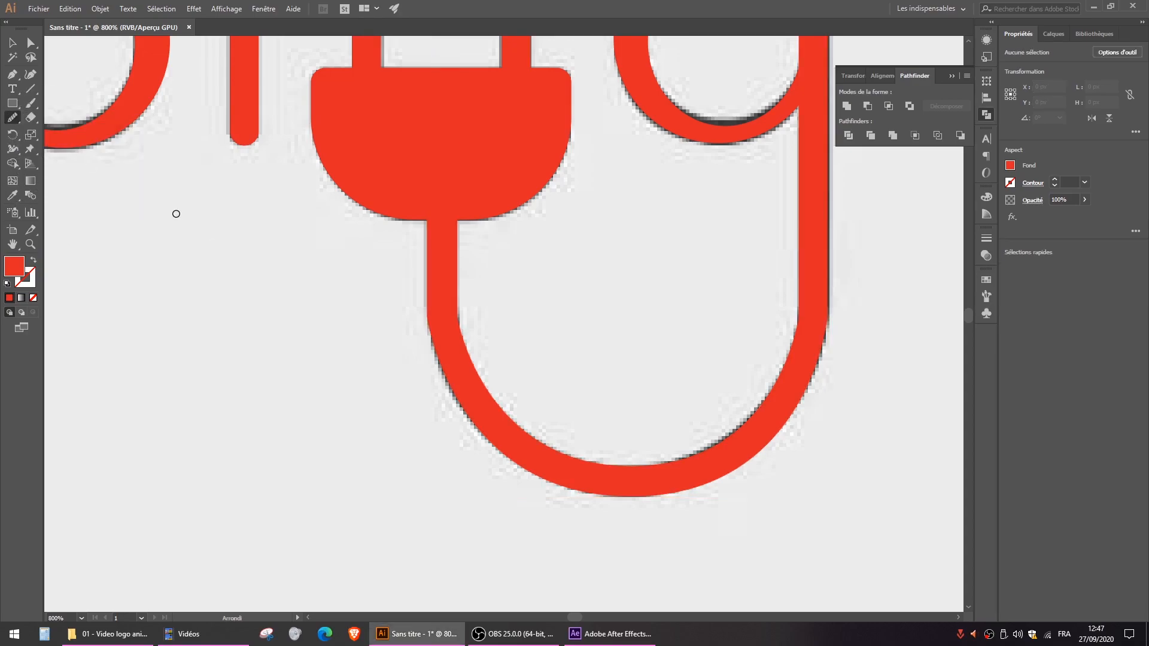
pyautogui.click(31, 43)
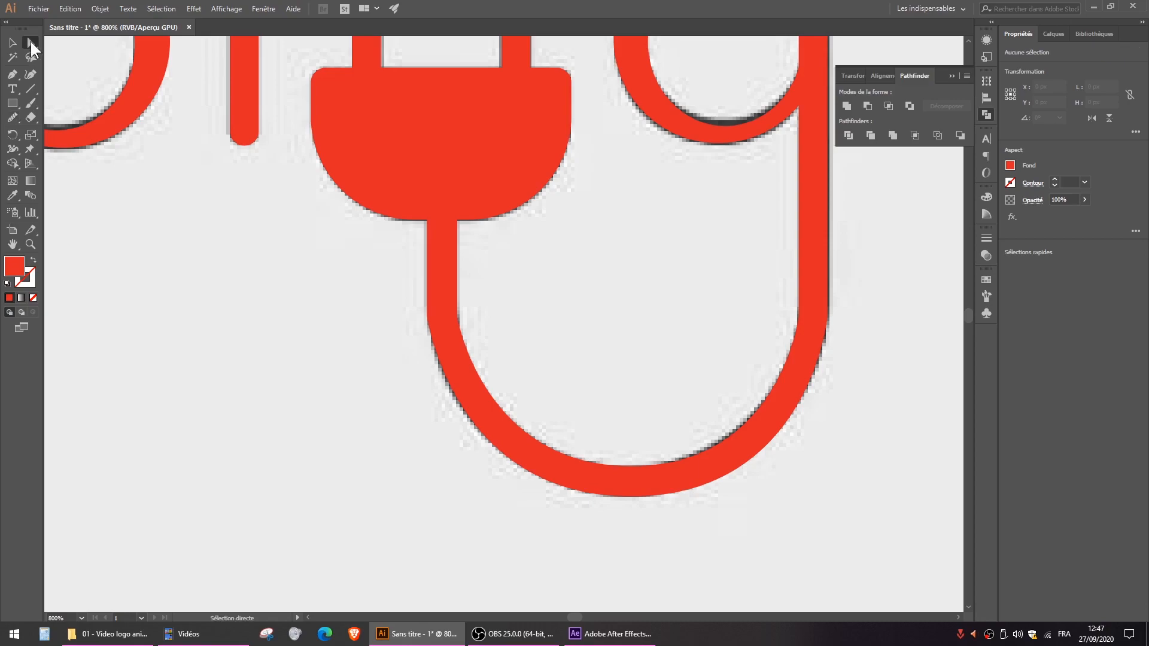
pyautogui.click(444, 329)
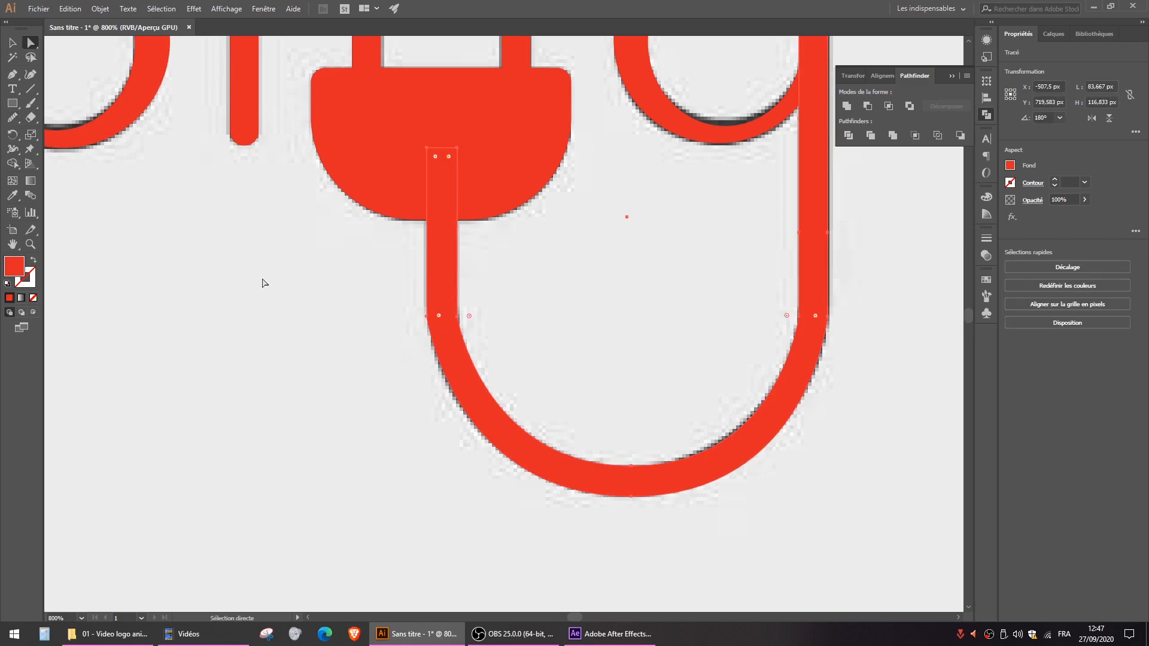
pyautogui.click(20, 120)
pyautogui.scroll(3, 423, 313)
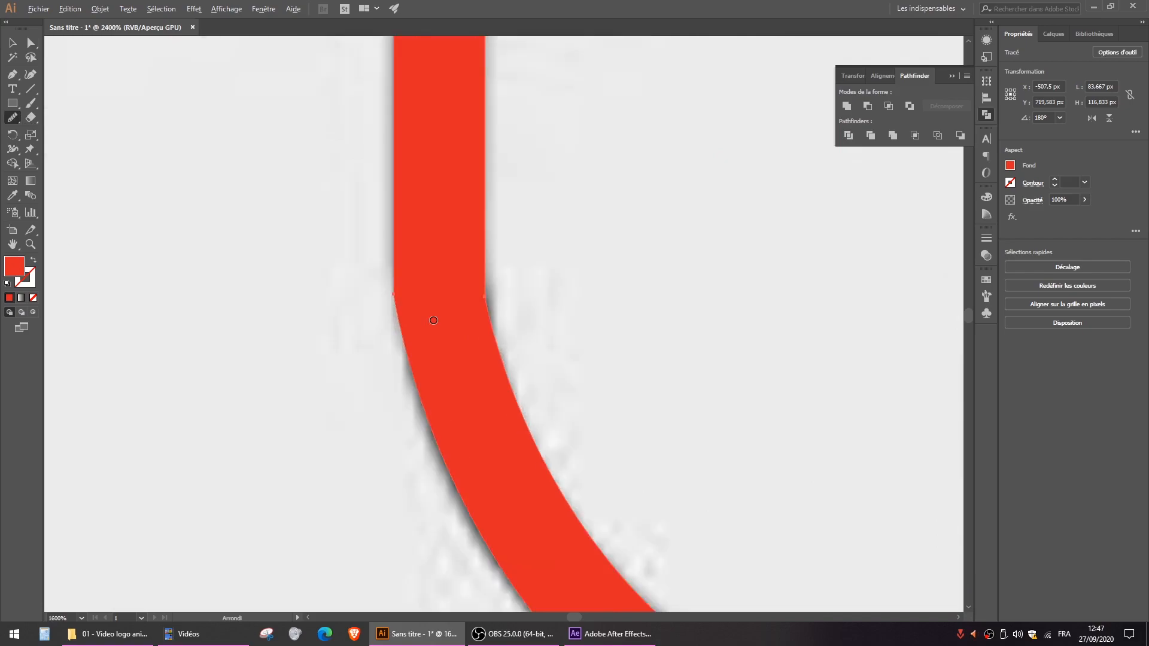
pyautogui.moveTo(392, 149)
pyautogui.mouseDown()
pyautogui.moveTo(393, 293)
pyautogui.moveTo(429, 422)
pyautogui.mouseUp()
pyautogui.moveTo(397, 198)
pyautogui.mouseDown()
pyautogui.moveTo(385, 303)
pyautogui.moveTo(403, 406)
pyautogui.mouseUp()
pyautogui.moveTo(487, 231)
pyautogui.mouseDown()
pyautogui.moveTo(510, 418)
pyautogui.moveTo(495, 397)
pyautogui.moveTo(498, 407)
pyautogui.mouseUp()
pyautogui.moveTo(494, 159); pyautogui.dragTo(500, 358)
# - Smooth the corners on both edges where the g's stem meets the cable's curve
pyautogui.scroll(-5, 501, 358)
pyautogui.moveTo(652, 334); pyautogui.dragTo(472, 338)
pyautogui.scroll(4, 472, 344)
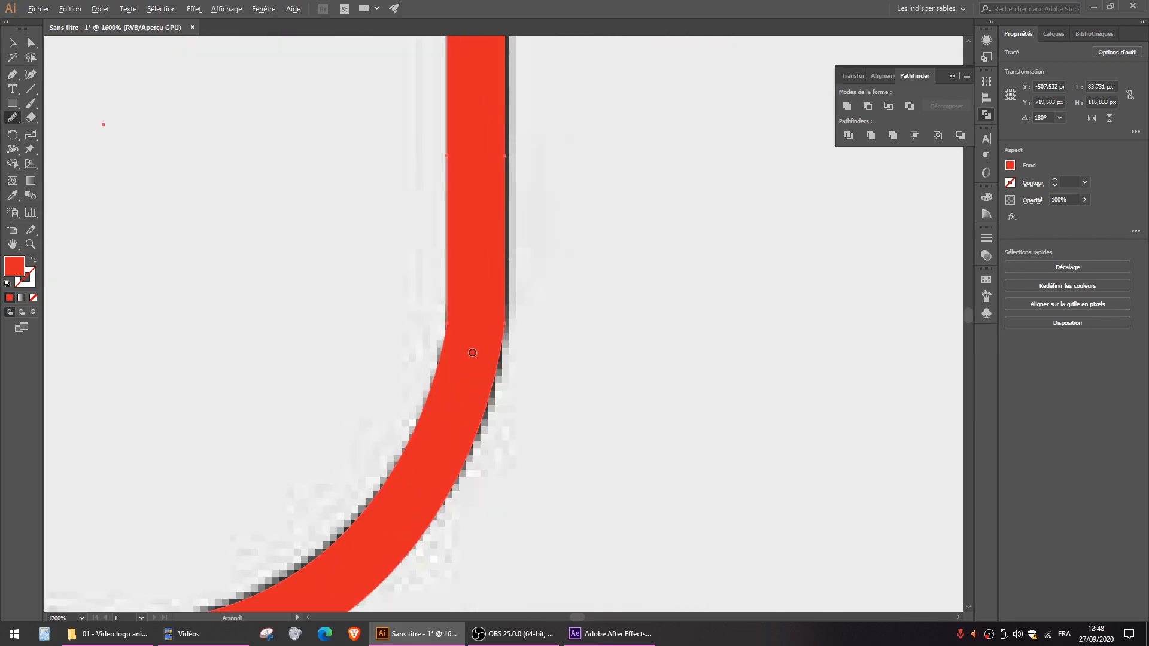
pyautogui.moveTo(511, 249); pyautogui.dragTo(505, 400)
pyautogui.moveTo(458, 220); pyautogui.dragTo(413, 428)
pyautogui.scroll(1, 446, 314)
pyautogui.moveTo(450, 237); pyautogui.dragTo(428, 385)
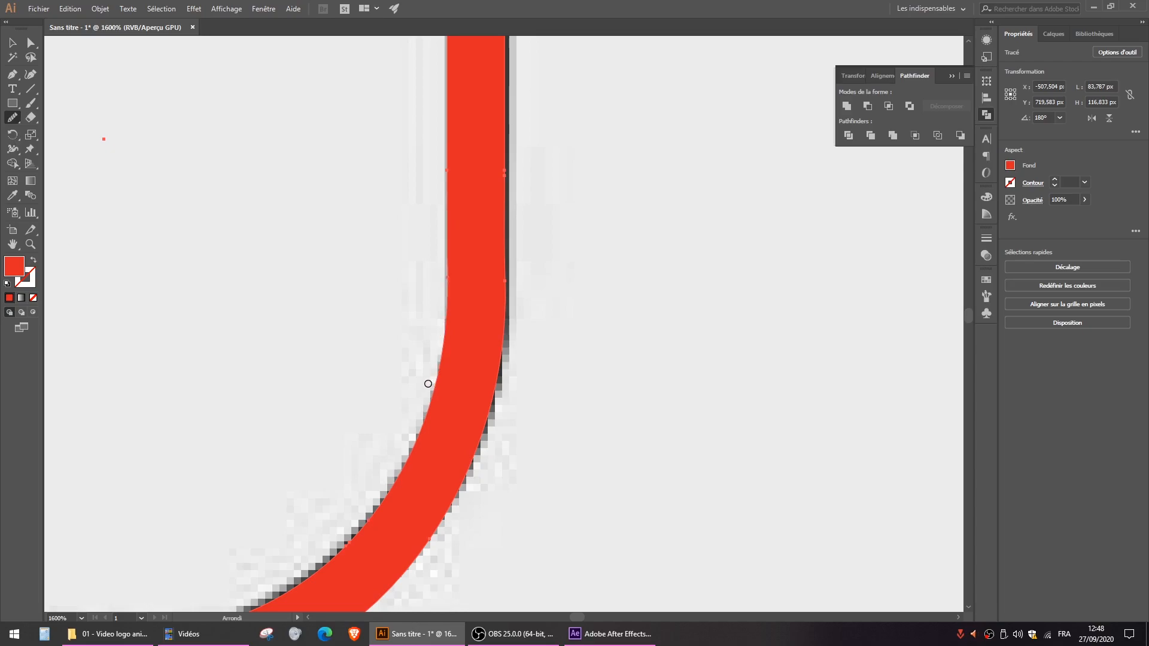
pyautogui.scroll(-3, 454, 360)
pyautogui.scroll(-2, 500, 348)
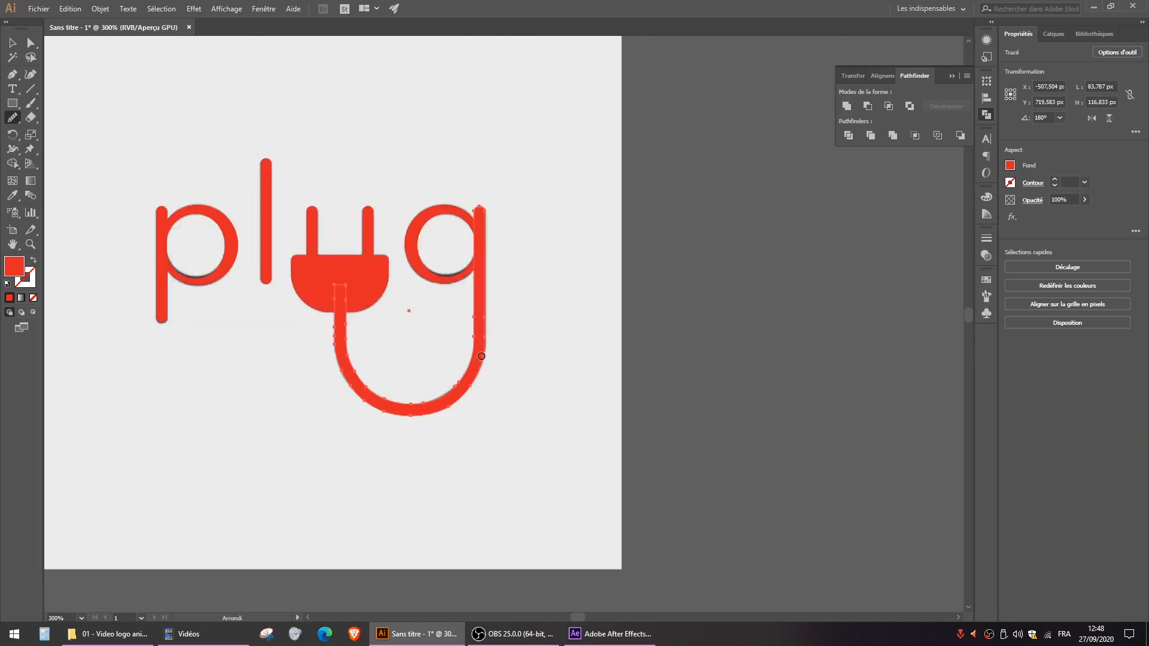
pyautogui.scroll(5, 479, 358)
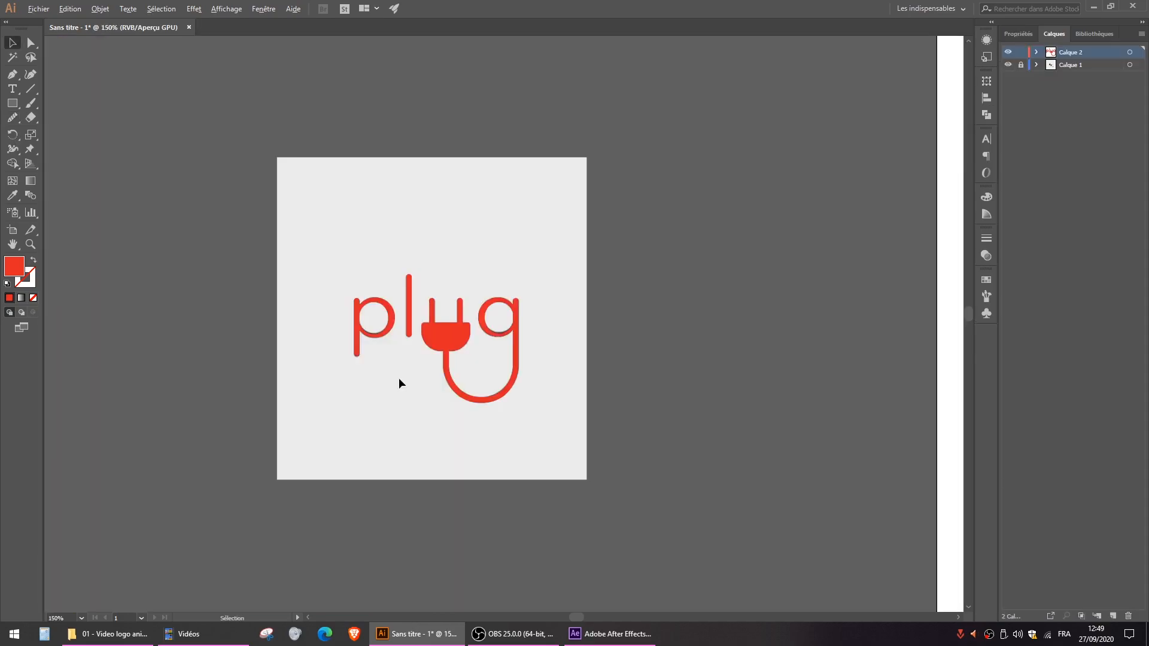
pyautogui.scroll(2, 399, 378)
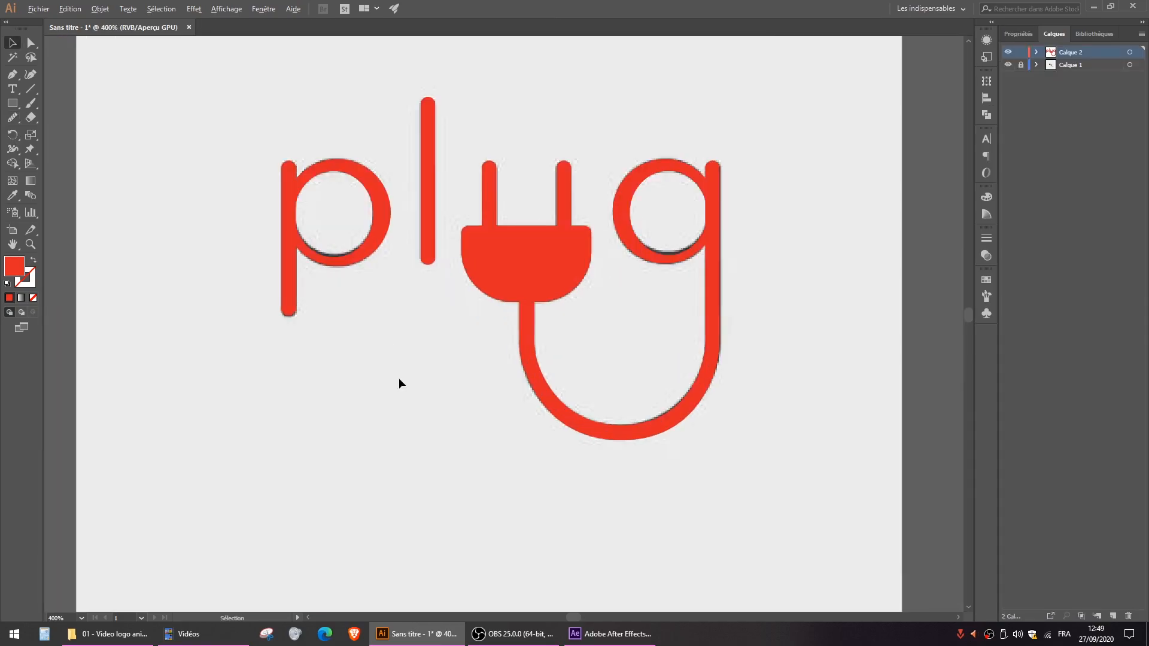
# - Examine which separate shapes make up the letters on Calque 2, including the g's ring, cable, plug and the p
pyautogui.scroll(-1, 398, 378)
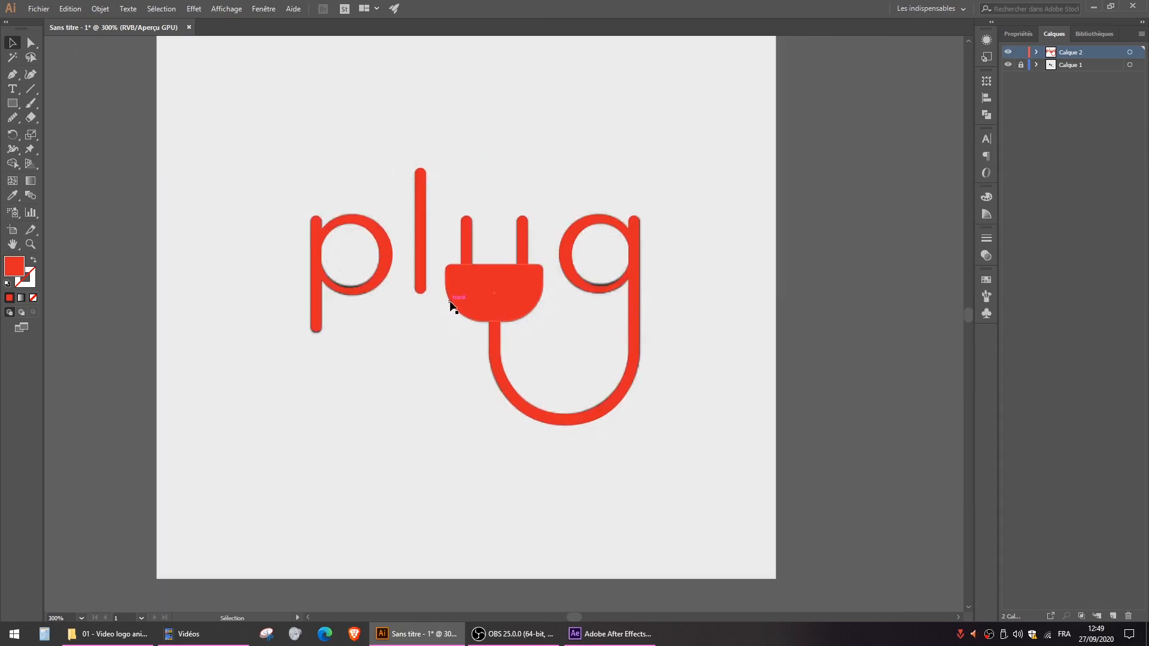
pyautogui.click(1076, 64)
pyautogui.click(1070, 52)
pyautogui.scroll(1, 562, 324)
pyautogui.click(599, 192)
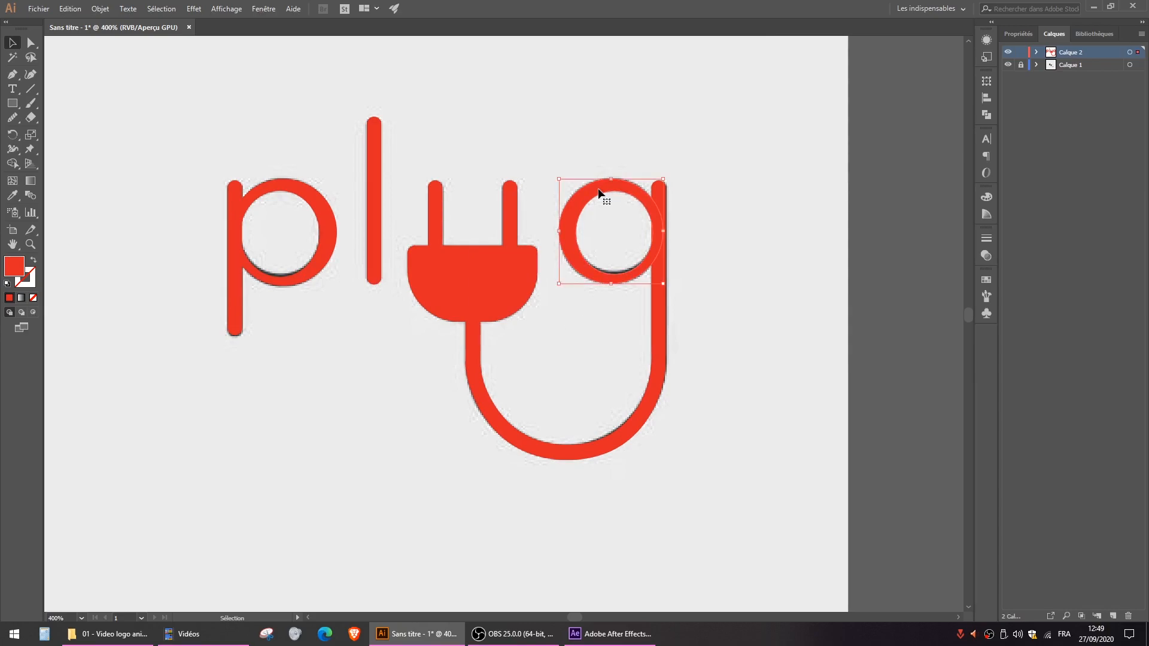
pyautogui.click(656, 329)
pyautogui.moveTo(528, 436); pyautogui.dragTo(572, 502)
pyautogui.hotkey('ctrl', 'z')
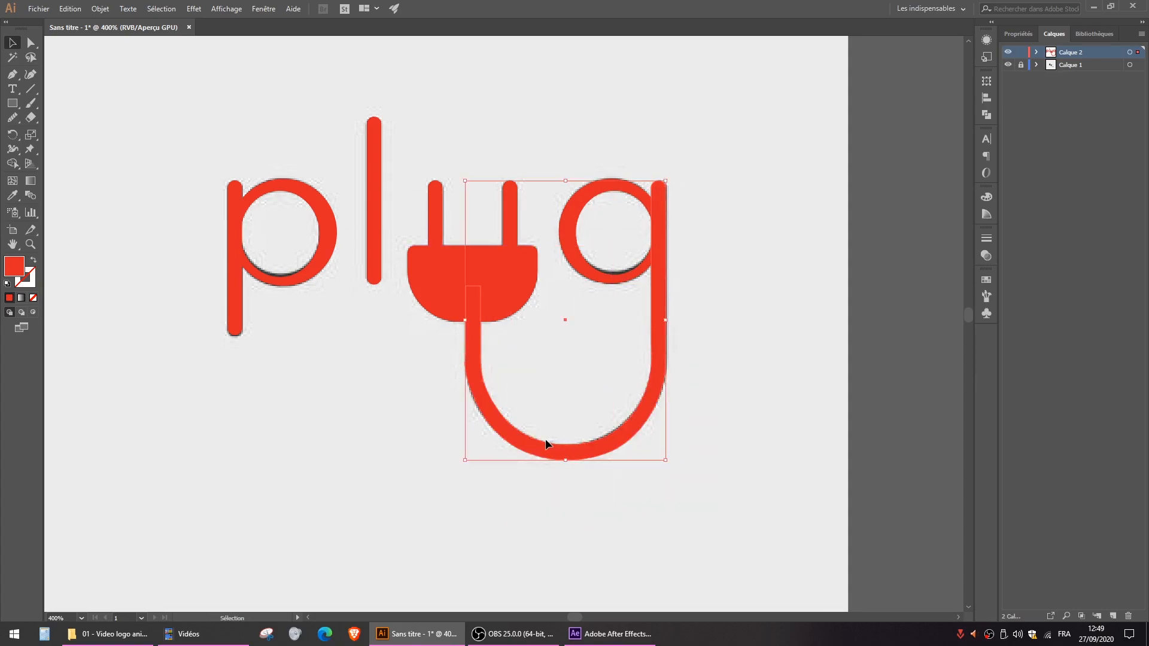
pyautogui.click(434, 262)
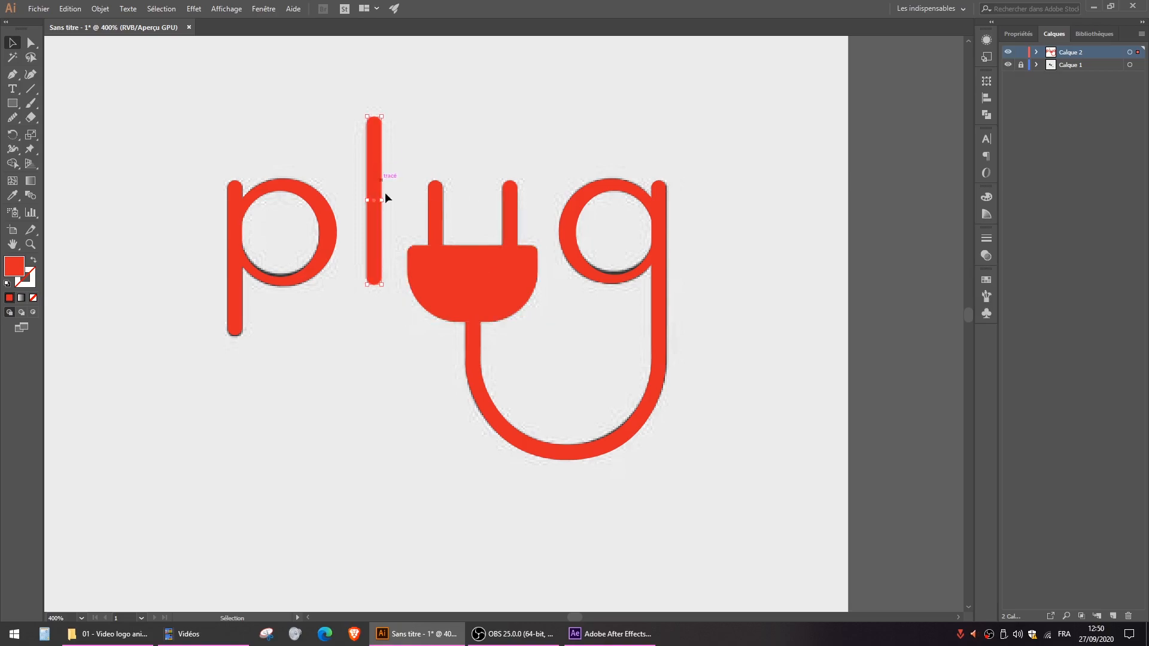
pyautogui.click(318, 199)
pyautogui.click(234, 175)
pyautogui.scroll(4, 218, 332)
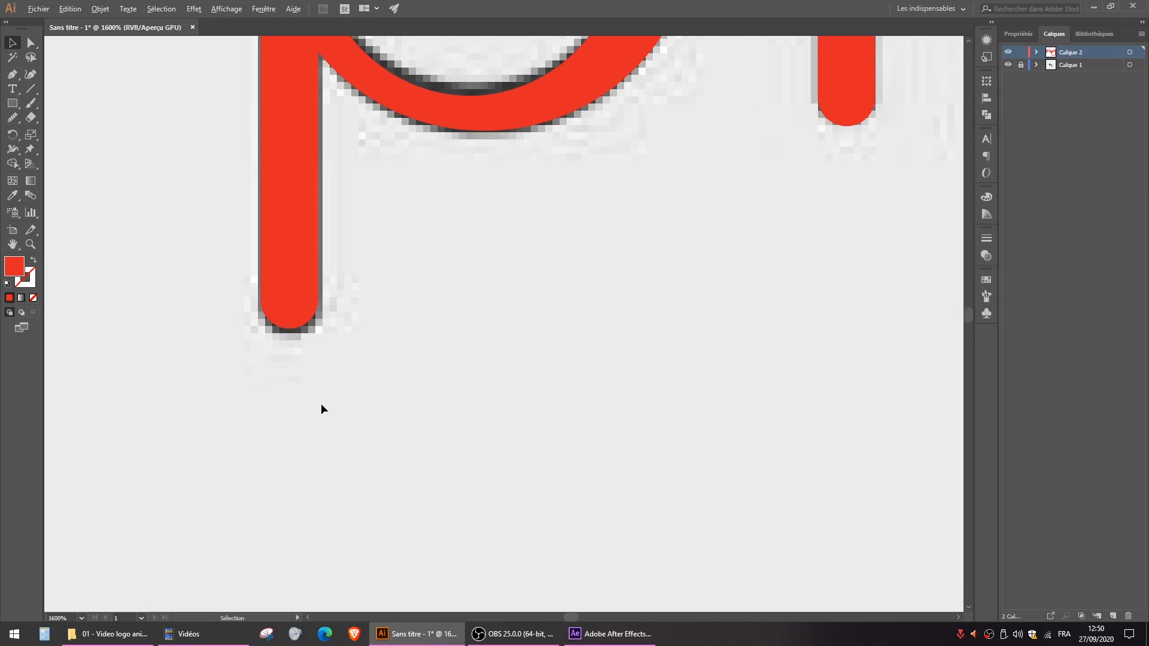
pyautogui.scroll(-4, 321, 405)
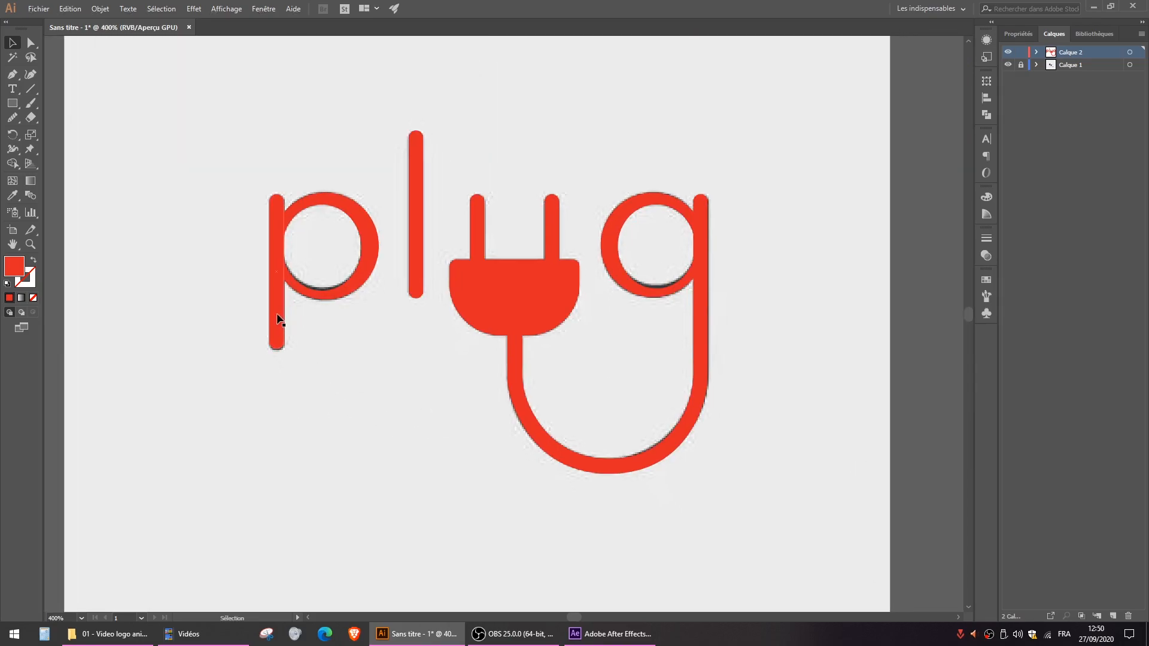
# - Move the p's stem in place onto a new layer above Calque 2
pyautogui.press('a')
pyautogui.press('Delete')
pyautogui.press('v')
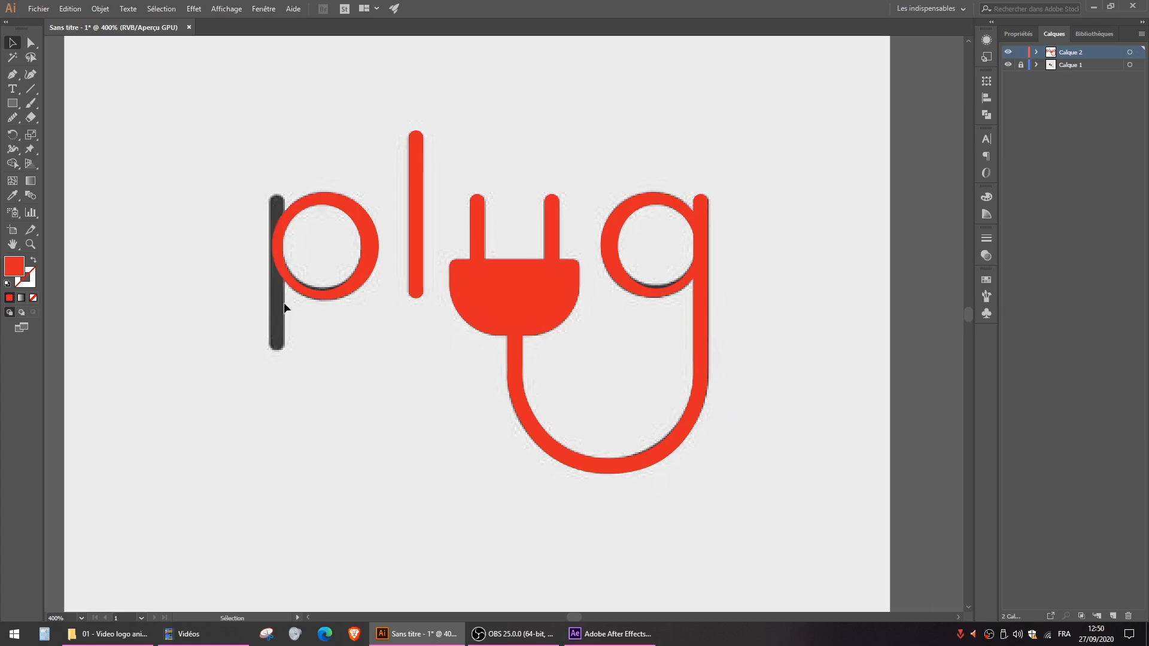
pyautogui.click(1112, 616)
pyautogui.hotkey('ctrl', 'f')
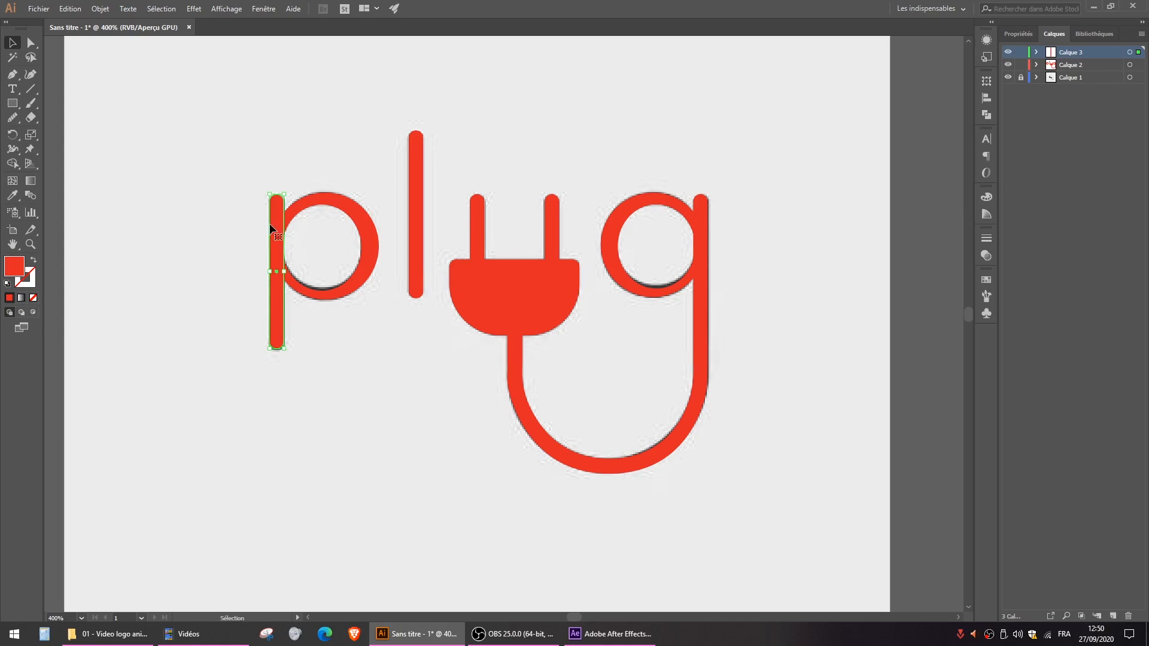
pyautogui.click(695, 133)
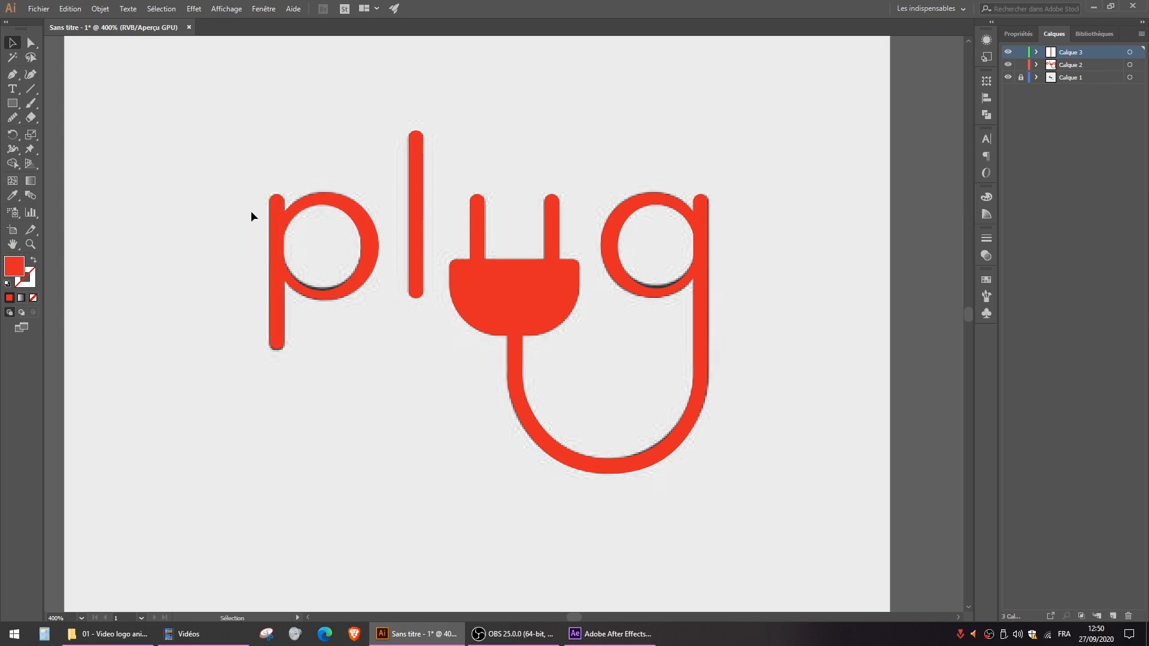
# - Rename the layer holding the p's stem as P 1
pyautogui.doubleClick(1069, 53)
pyautogui.write('1')
pyautogui.write('P')
pyautogui.write(' 1')
pyautogui.press('Return')
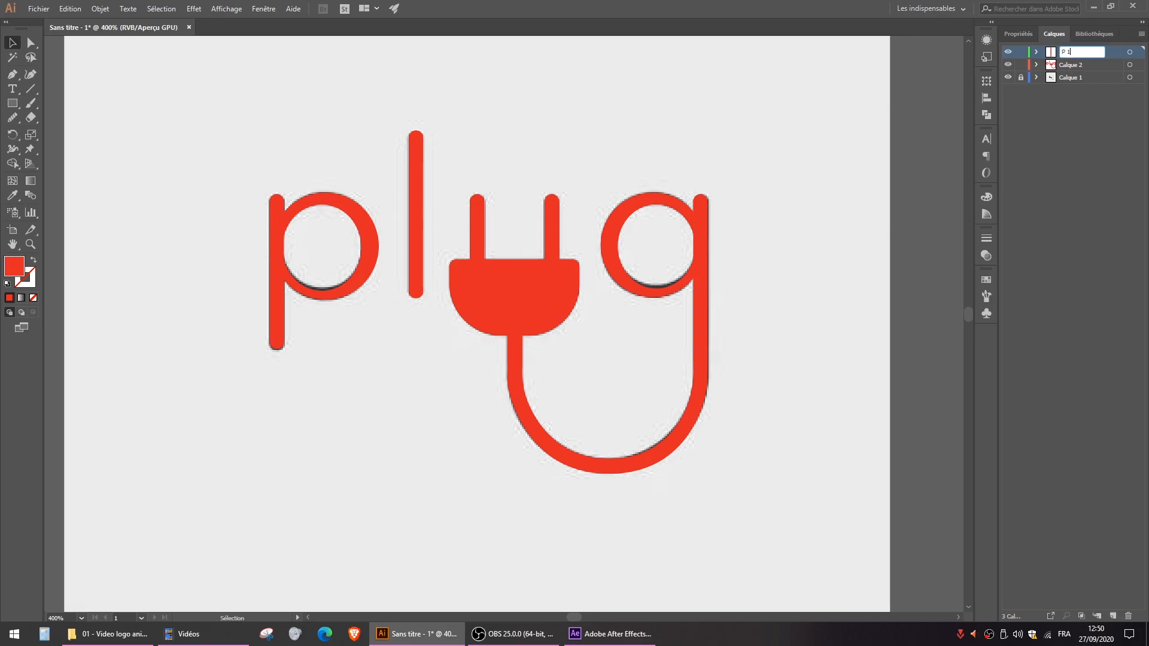
# - Move the p's ring in place onto a new layer directly above Calque 2
pyautogui.click(371, 225)
pyautogui.press('a')
pyautogui.press('Delete')
pyautogui.press('v')
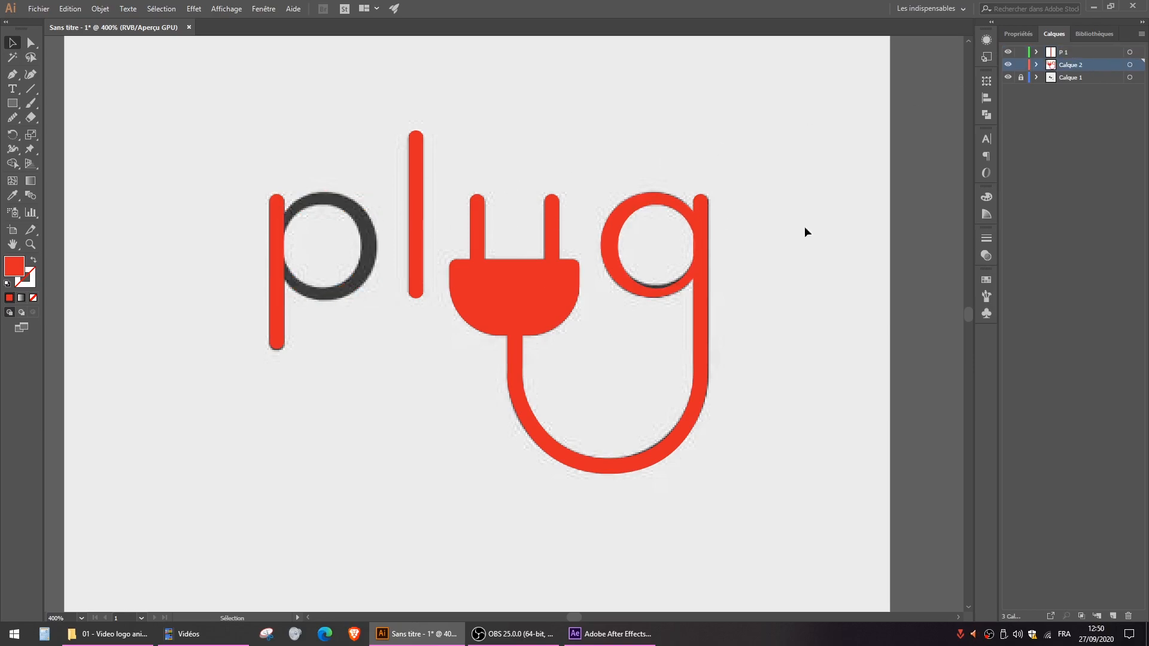
pyautogui.click(1113, 615)
pyautogui.hotkey('ctrl', 'f')
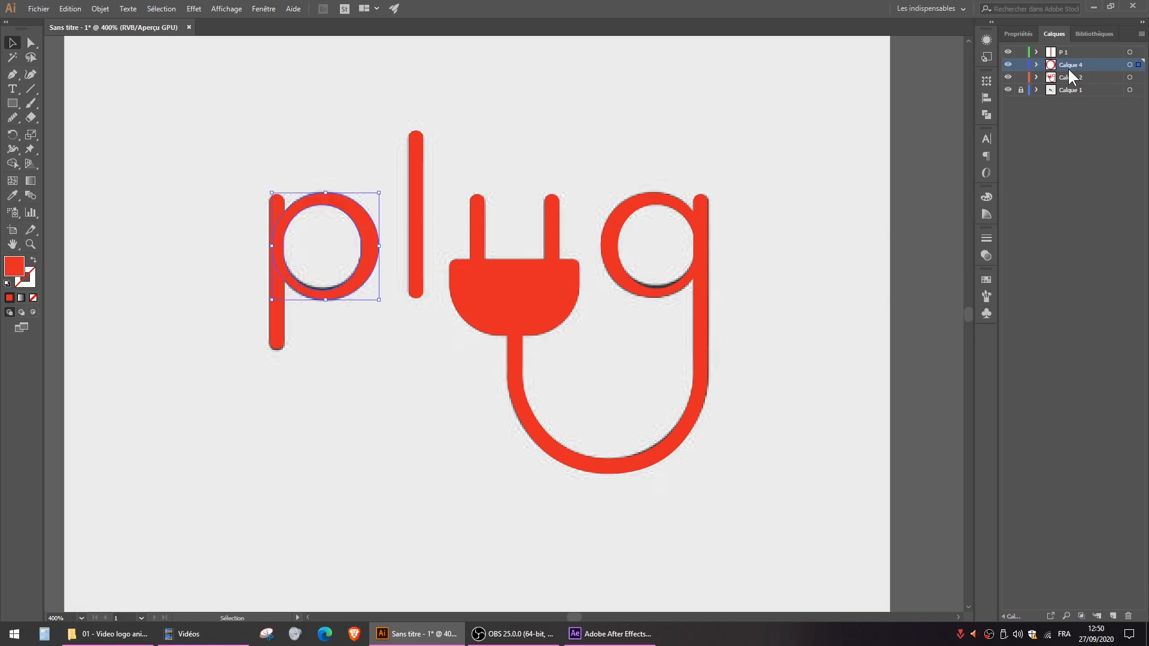
# - Rename the layer holding the p's ring as P 2
pyautogui.doubleClick(1068, 67)
pyautogui.press('Return')
pyautogui.doubleClick(1072, 66)
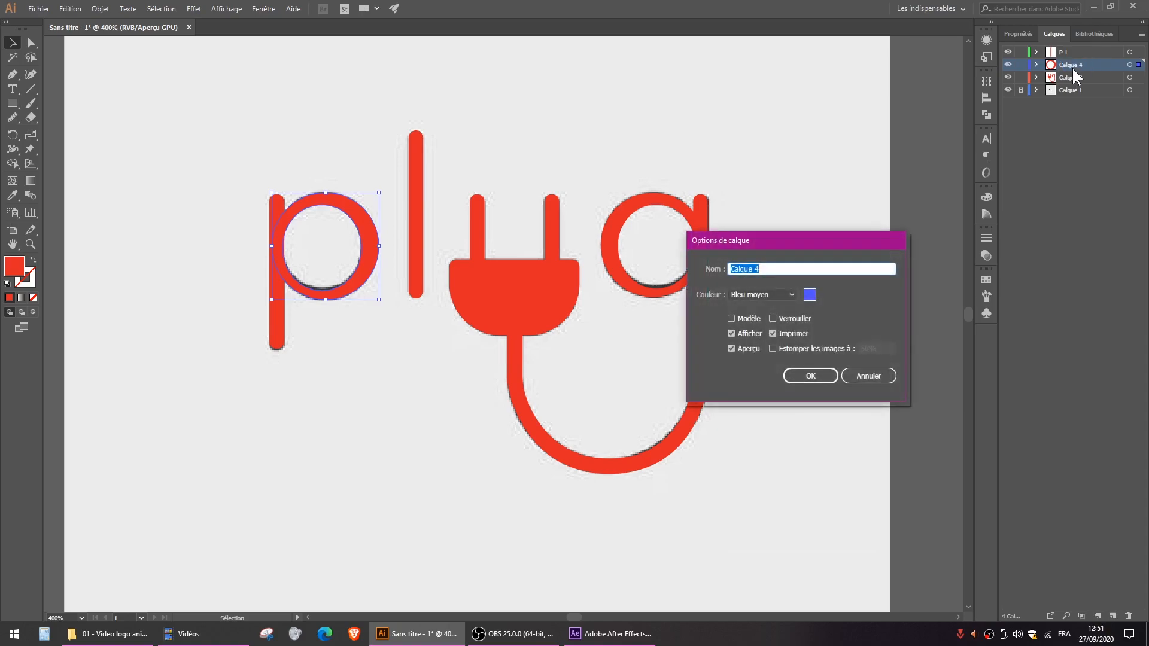
pyautogui.write('P 2')
pyautogui.press('Return')
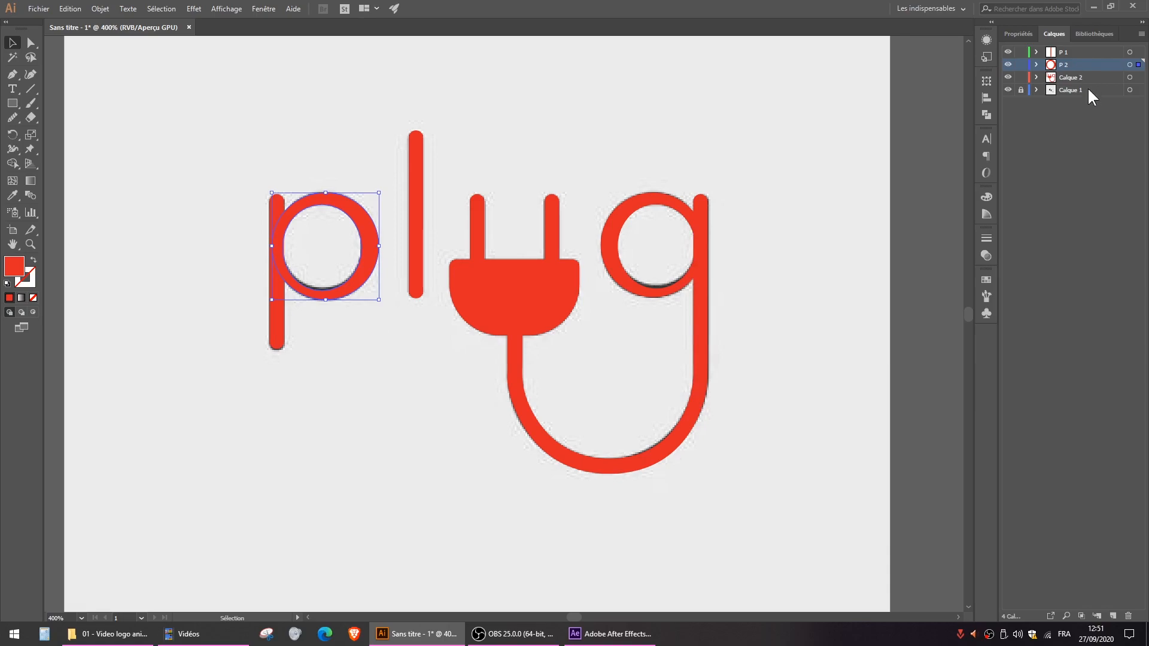
# - Move the l's bar in place onto a new layer above Calque 2 and name that layer L
pyautogui.click(1070, 78)
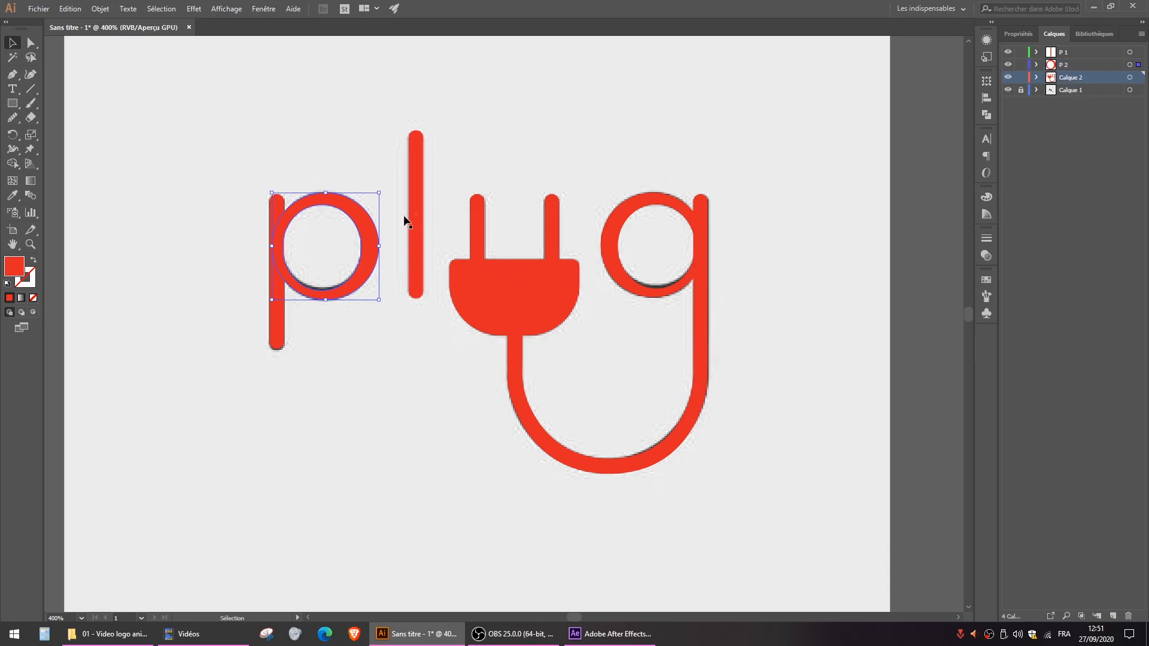
pyautogui.click(415, 193)
pyautogui.press('a')
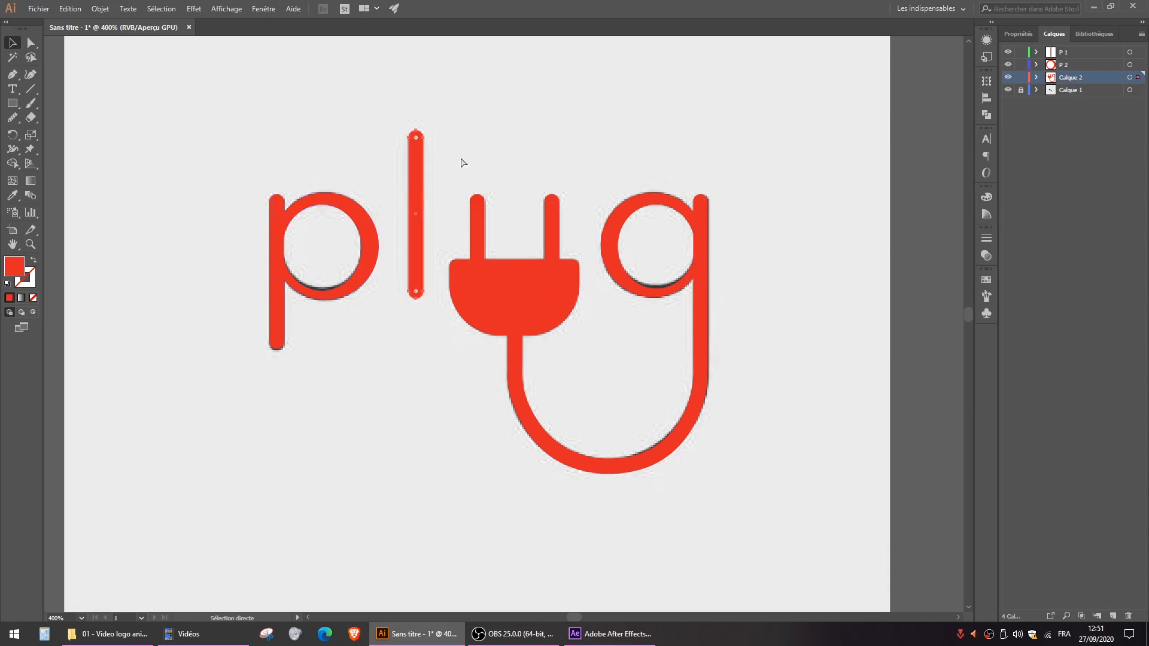
pyautogui.hotkey('ctrl', 'x')
pyautogui.click(1111, 616)
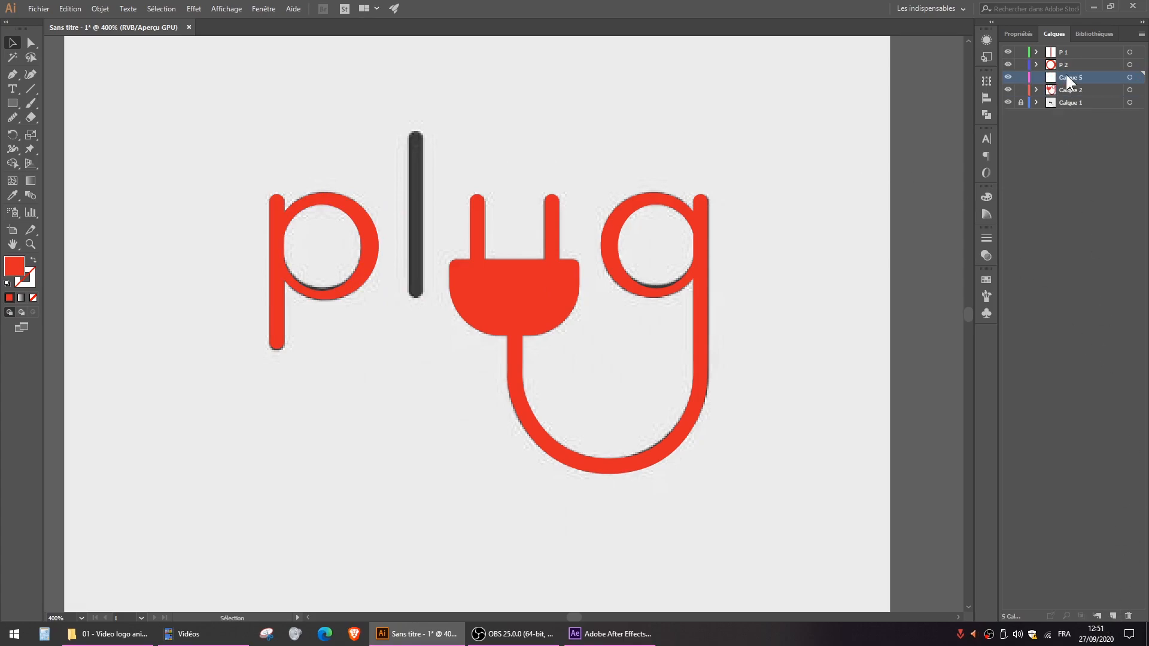
pyautogui.hotkey('ctrl', 'f')
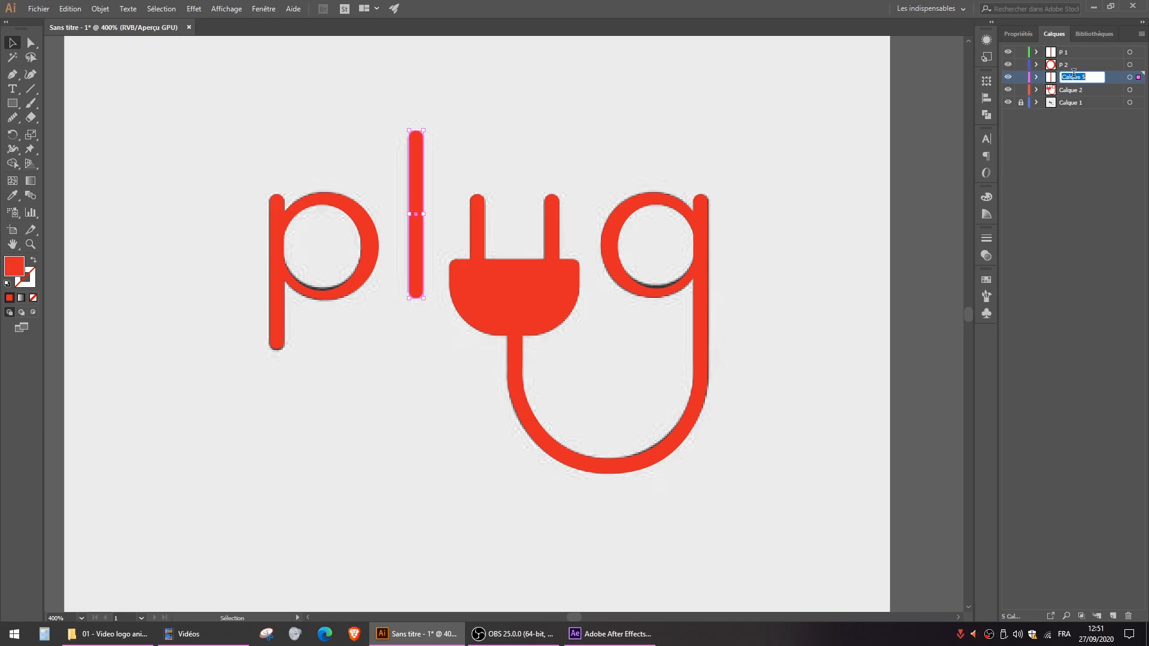
pyautogui.write('L')
pyautogui.click(1081, 191)
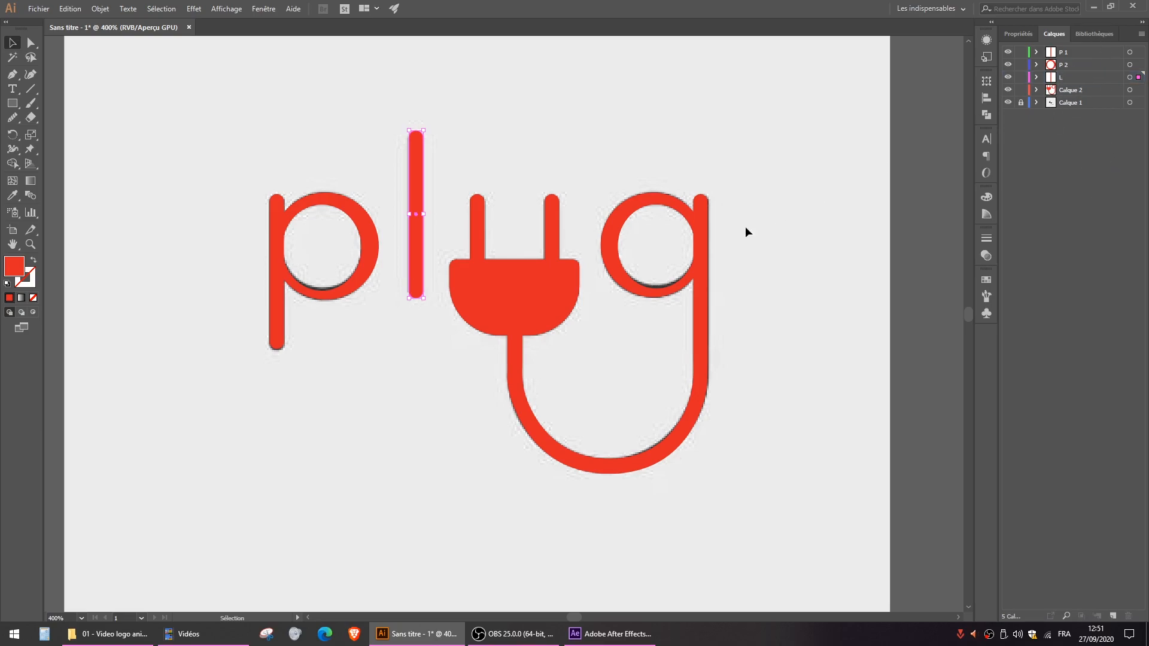
# - Move the plug body and its two prongs in place onto a new layer above Calque 2, named PLUG
pyautogui.click(512, 296)
pyautogui.keyDown('shift'); pyautogui.click(479, 220); pyautogui.keyUp('shift')
pyautogui.keyDown('shift'); pyautogui.click(552, 217); pyautogui.keyUp('shift')
pyautogui.press('a')
pyautogui.hotkey('ctrl', 'x')
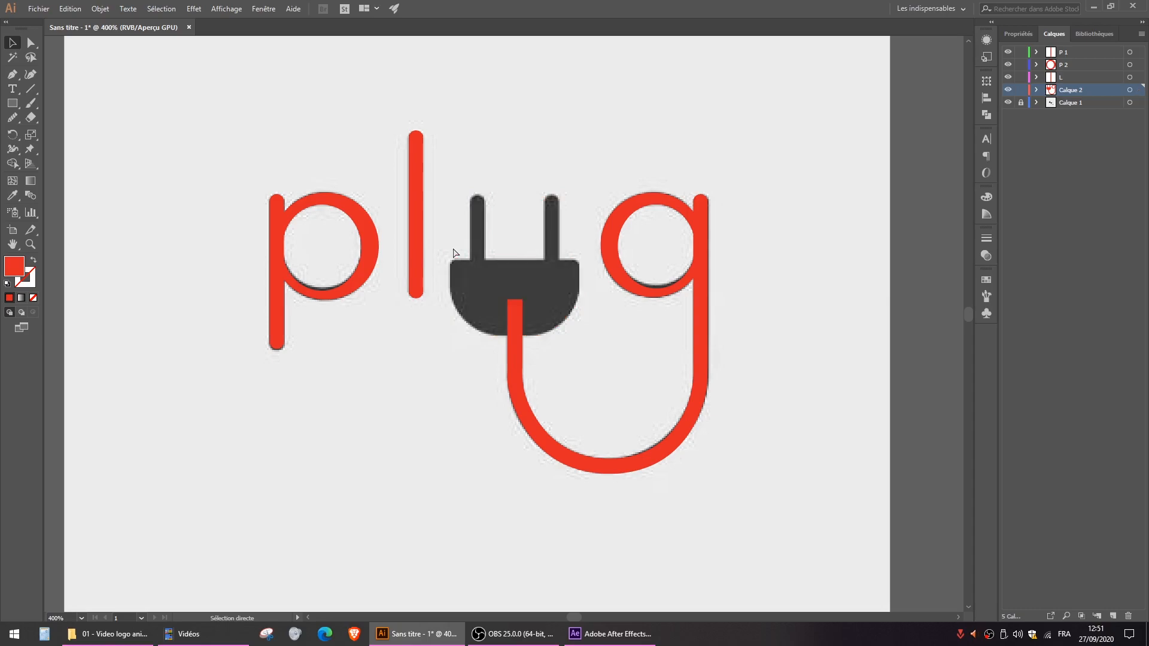
pyautogui.click(1112, 616)
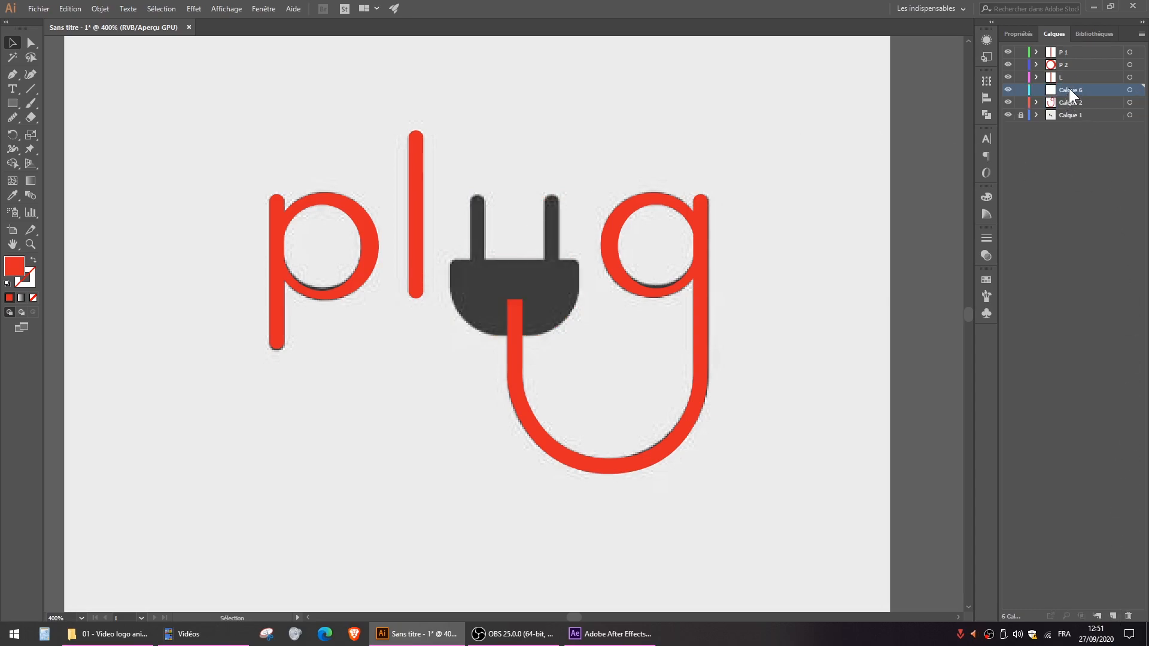
pyautogui.hotkey('ctrl', 'f')
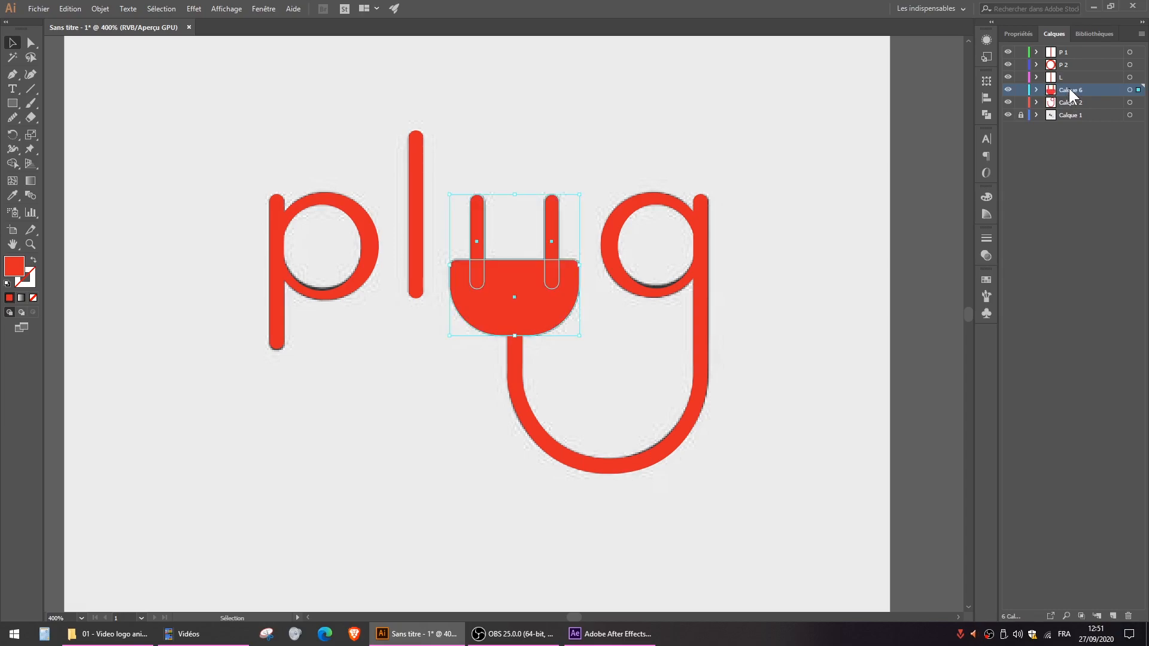
pyautogui.write('PLUG')
# - Move the g's stem and curved cable in place onto a new layer above Calque 2, named G 1
pyautogui.click(702, 311)
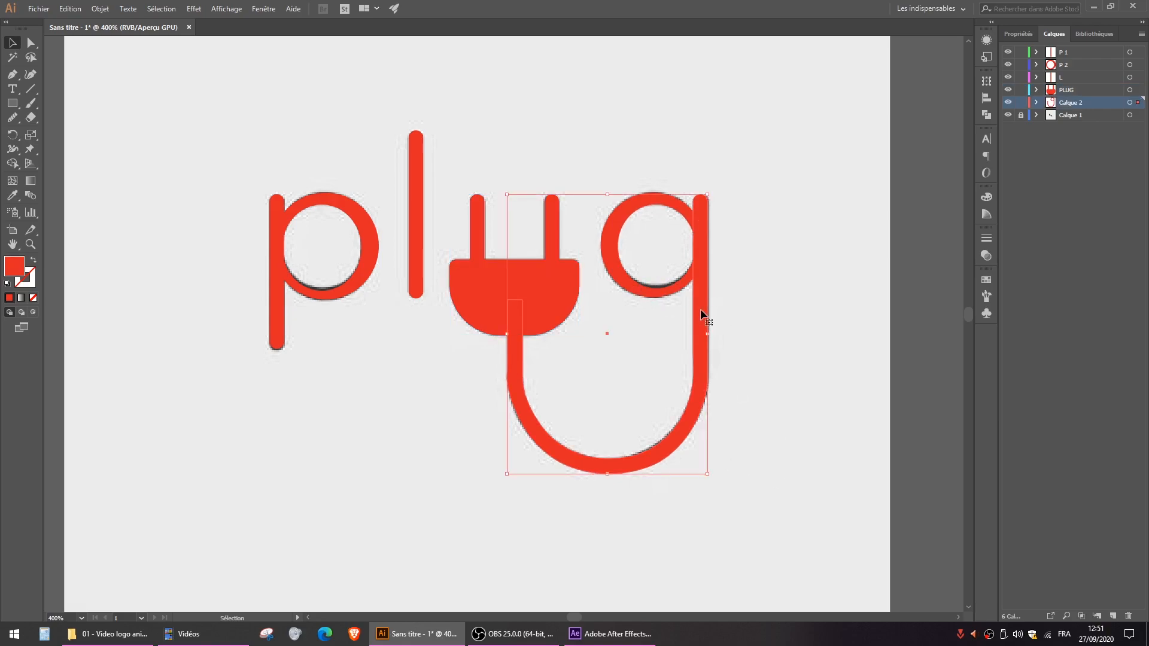
pyautogui.press('a')
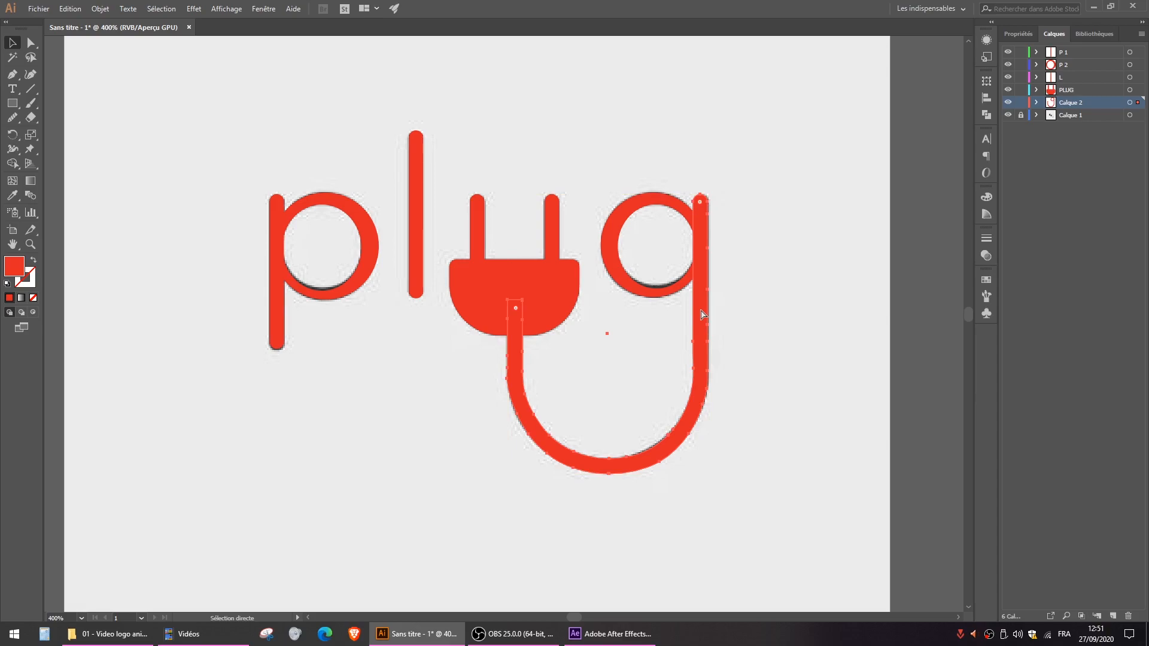
pyautogui.hotkey('ctrl', 'x')
pyautogui.click(1110, 616)
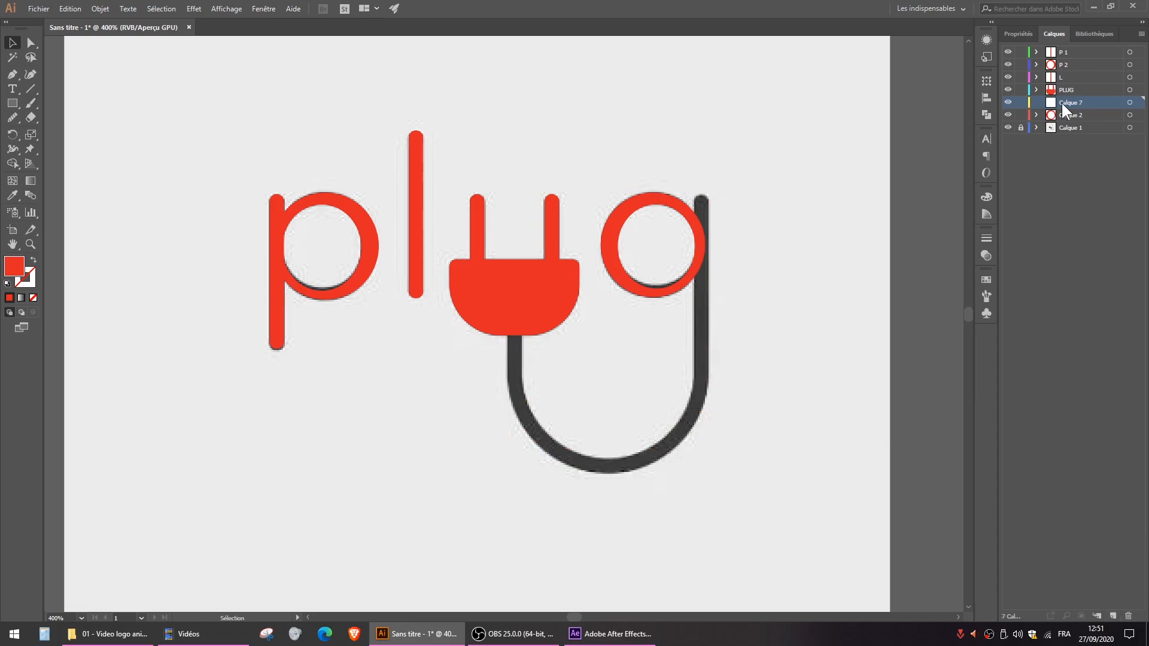
pyautogui.hotkey('ctrl', 'f')
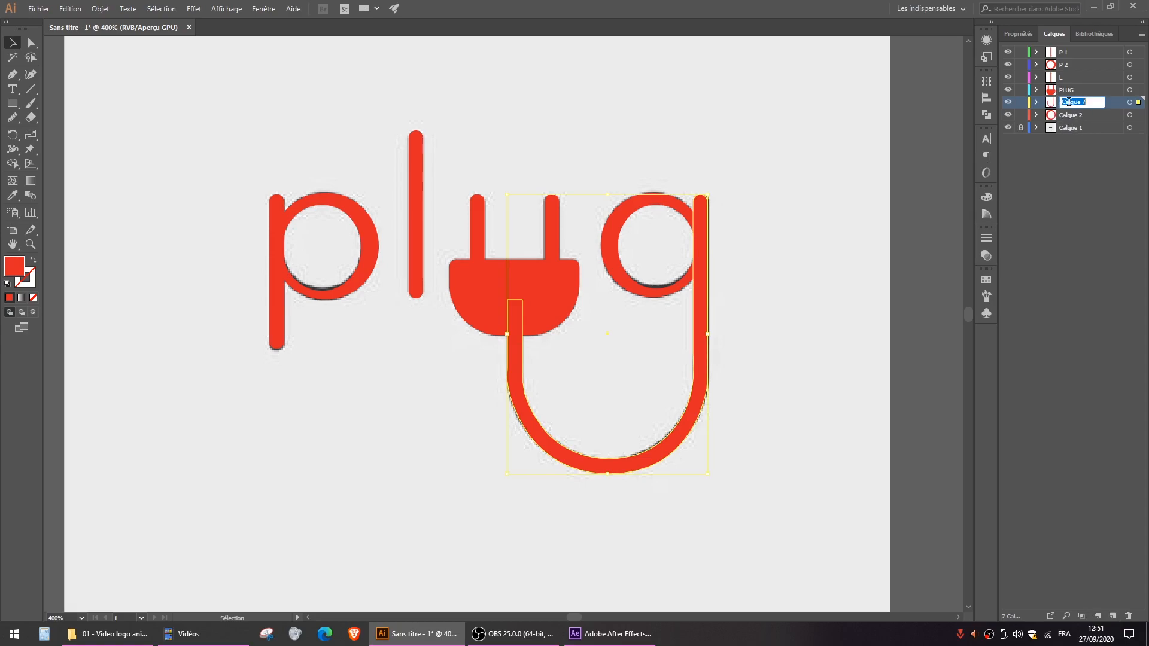
pyautogui.write('G 1')
pyautogui.press('Return')
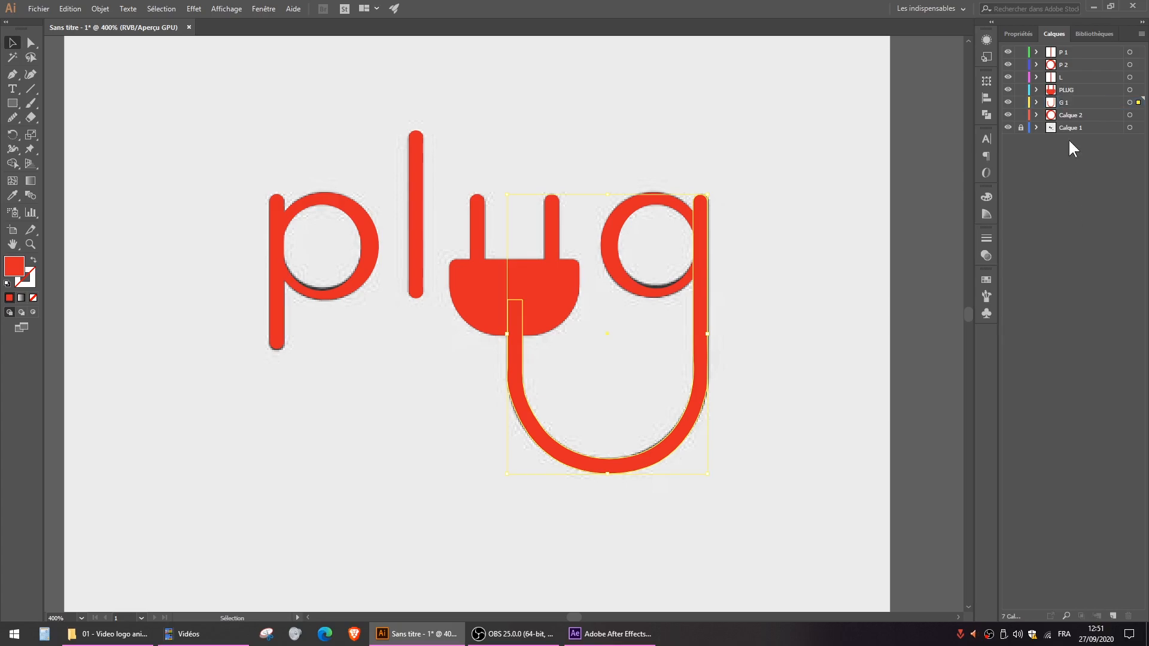
# - Rename Calque 2, which holds the g's ring, as G 2
pyautogui.click(1080, 115)
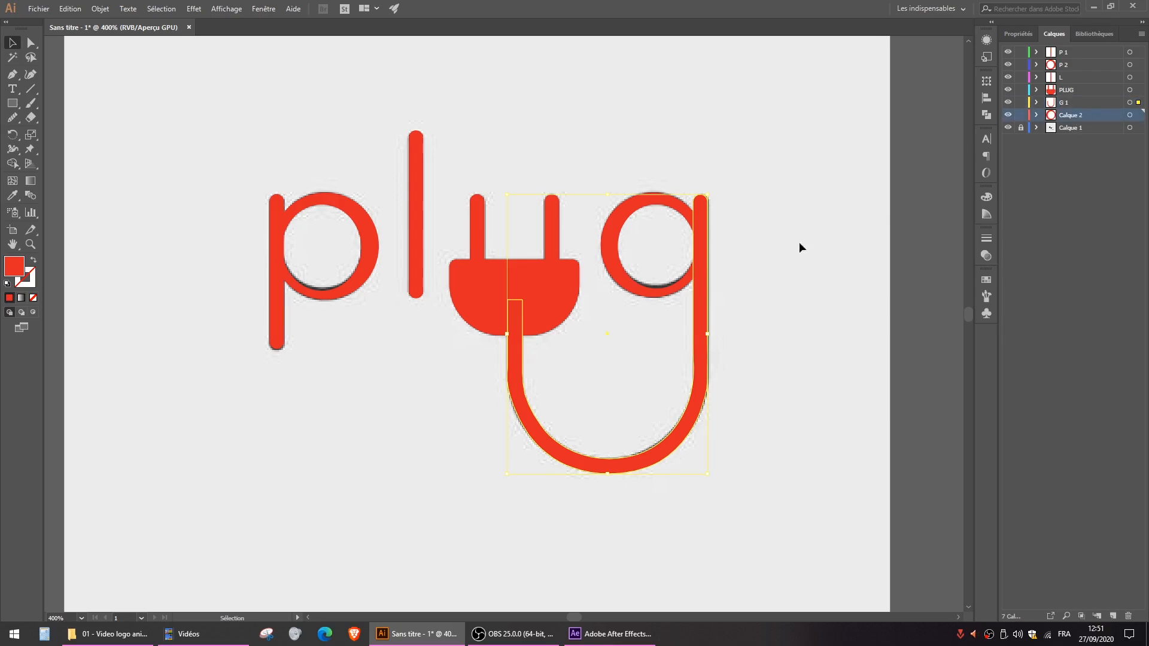
pyautogui.doubleClick(1072, 109)
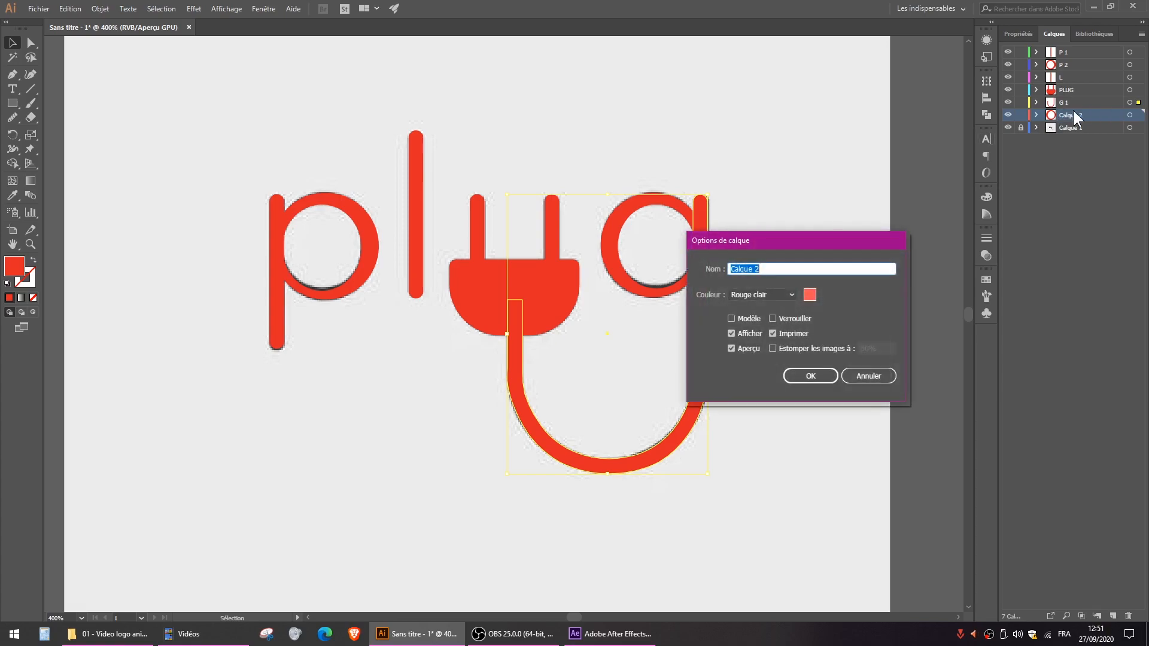
pyautogui.write('G 2')
pyautogui.press('Return')
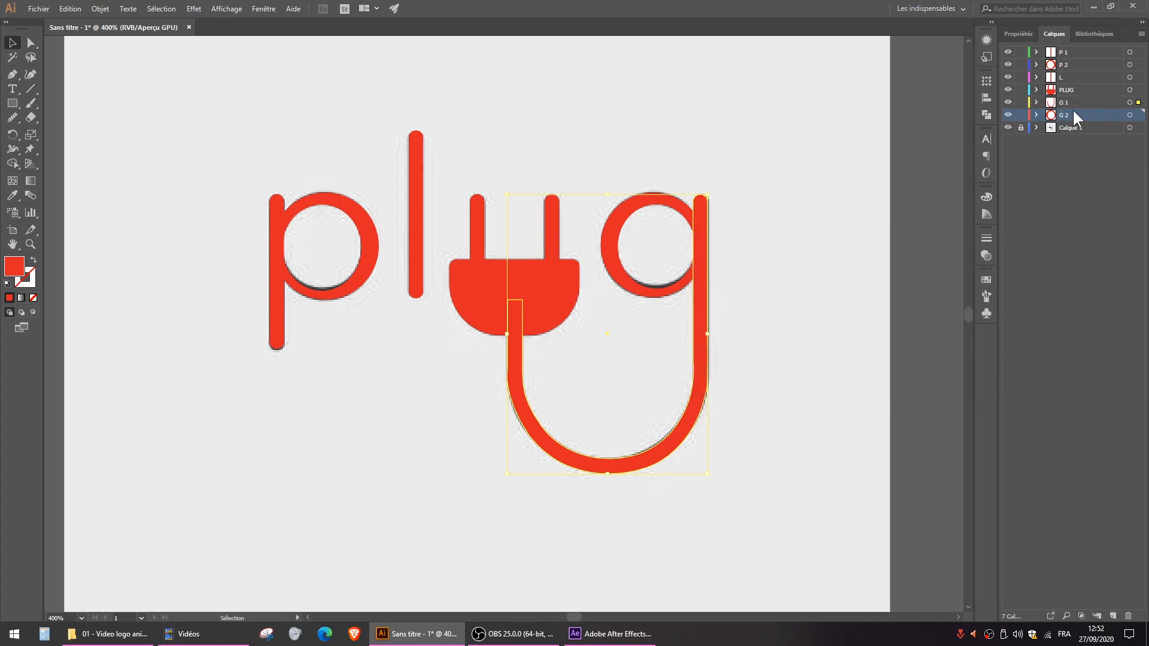
# - Go through the layers from G 2 up to P 1 to check the separation of the logo's shapes
pyautogui.click(1078, 128)
pyautogui.click(1083, 170)
pyautogui.click(1071, 117)
pyautogui.keyDown('shift'); pyautogui.click(1062, 52); pyautogui.keyUp('shift')
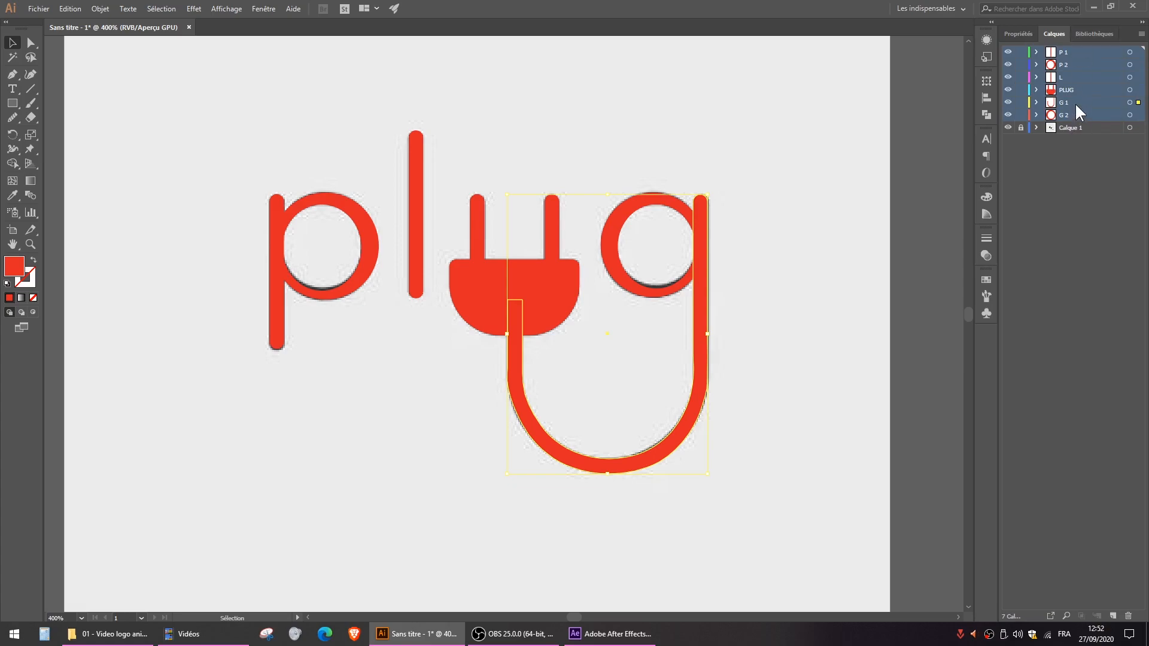
pyautogui.click(1087, 254)
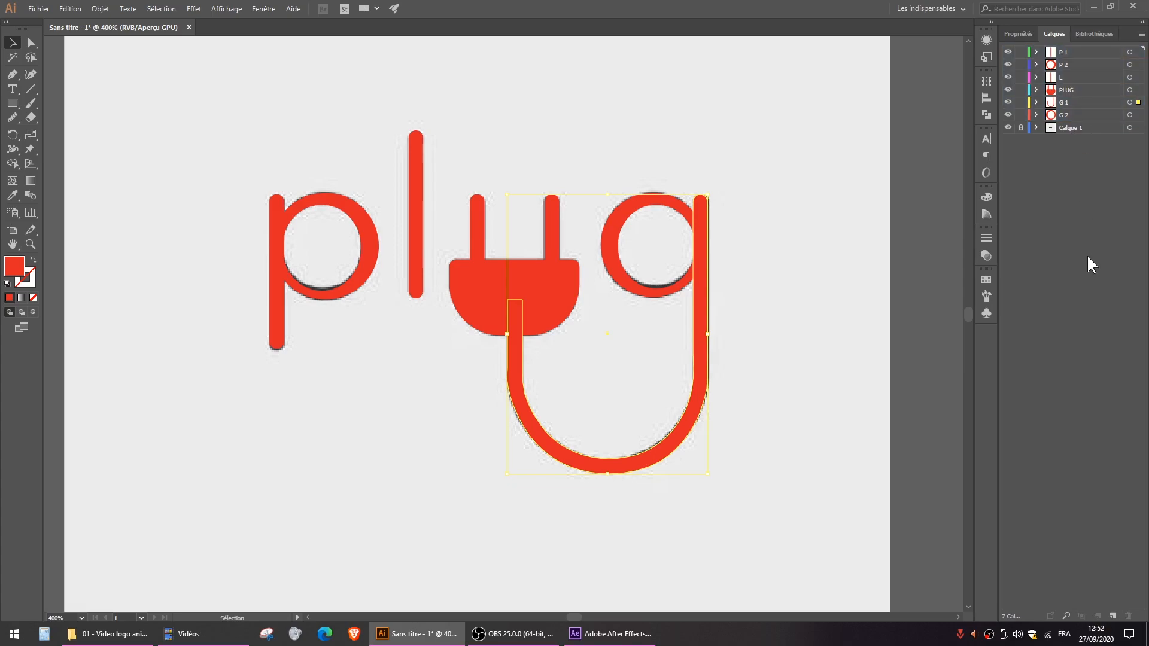
pyautogui.click(1067, 106)
pyautogui.click(1068, 113)
pyautogui.click(1065, 90)
pyautogui.click(1065, 75)
pyautogui.click(1065, 64)
pyautogui.click(1065, 52)
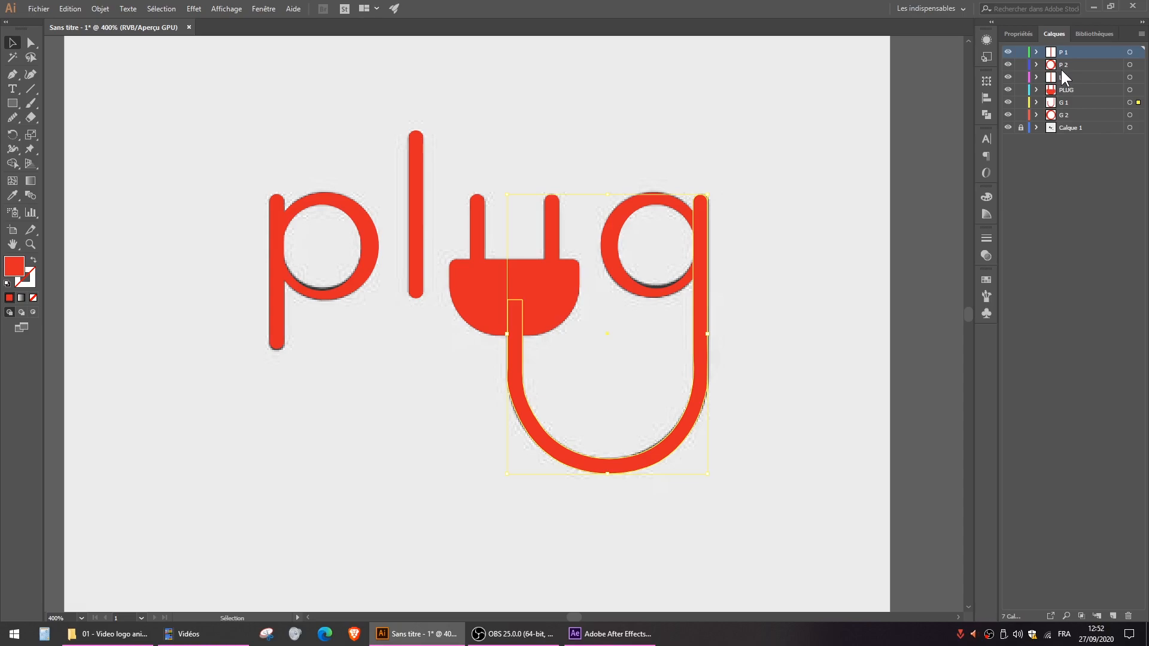
pyautogui.click(757, 134)
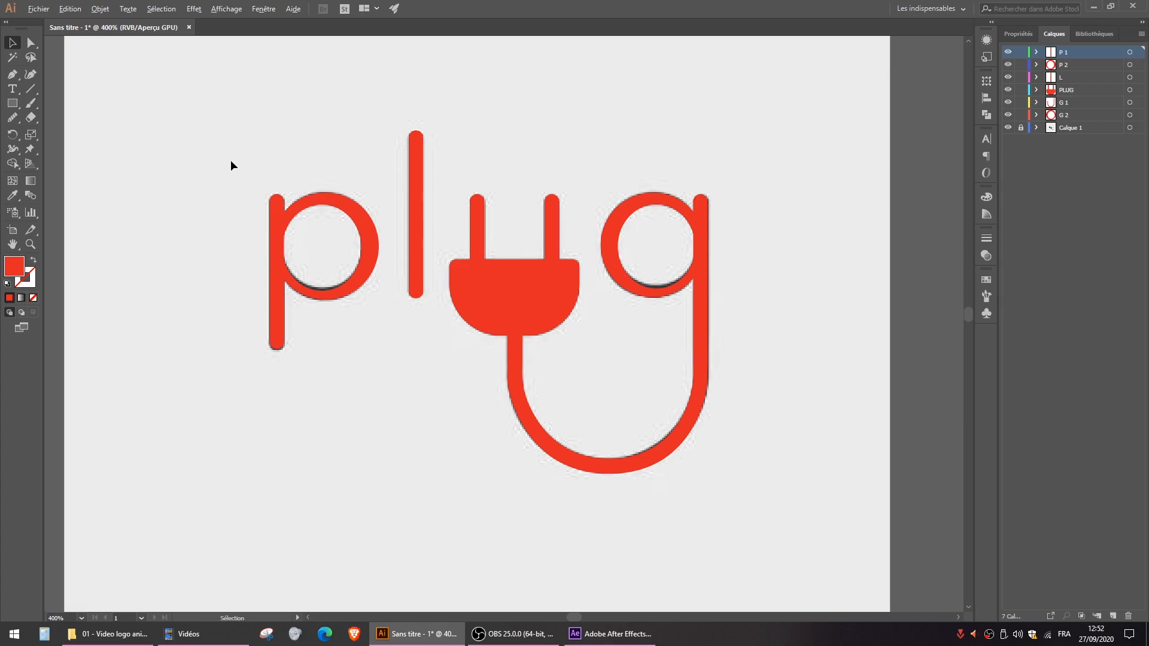
# - Try scaling the p's stem to about twice its size to examine its rounded ends, and undo the scaling
pyautogui.scroll(3, 231, 161)
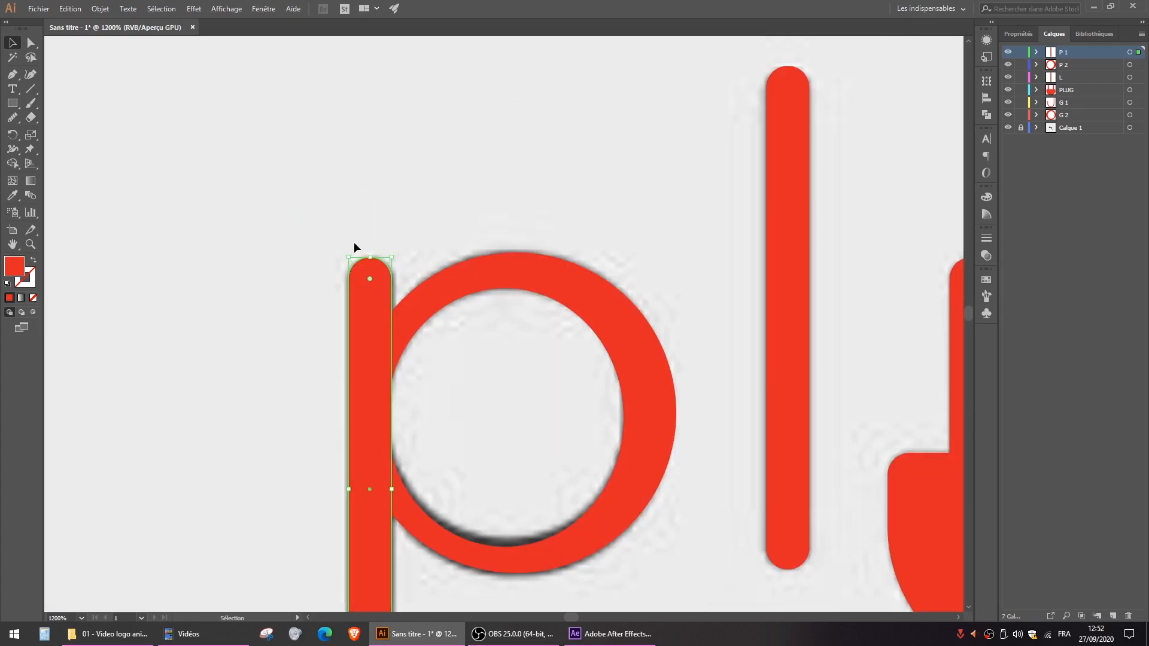
pyautogui.scroll(-3, 413, 189)
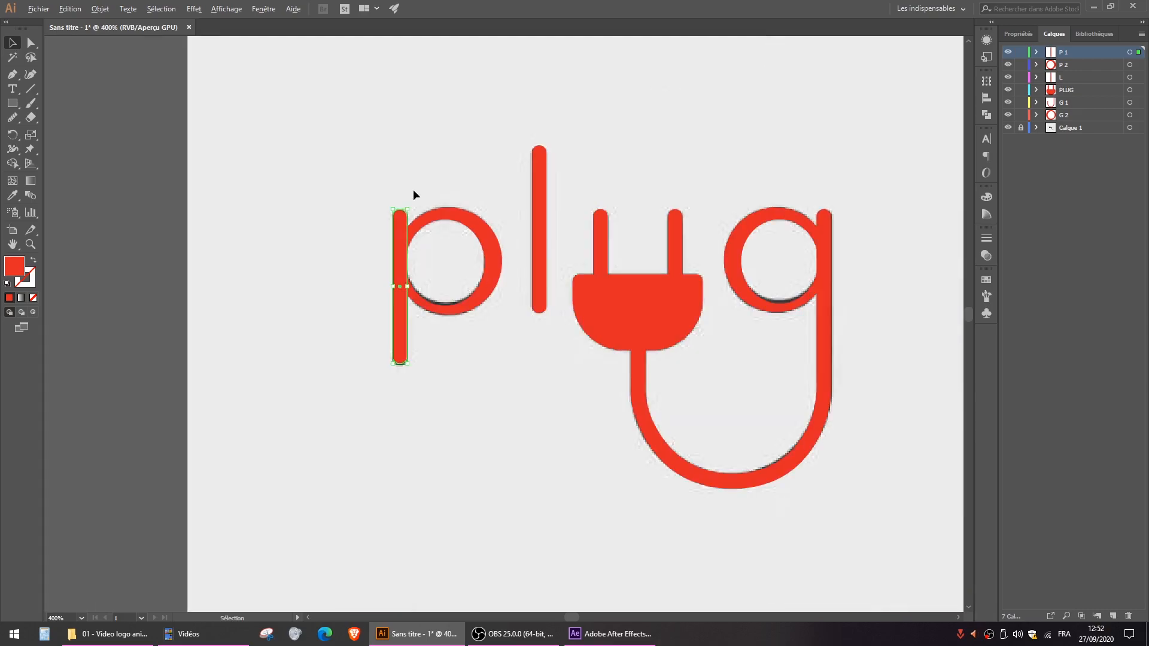
pyautogui.moveTo(551, 253); pyautogui.dragTo(475, 262)
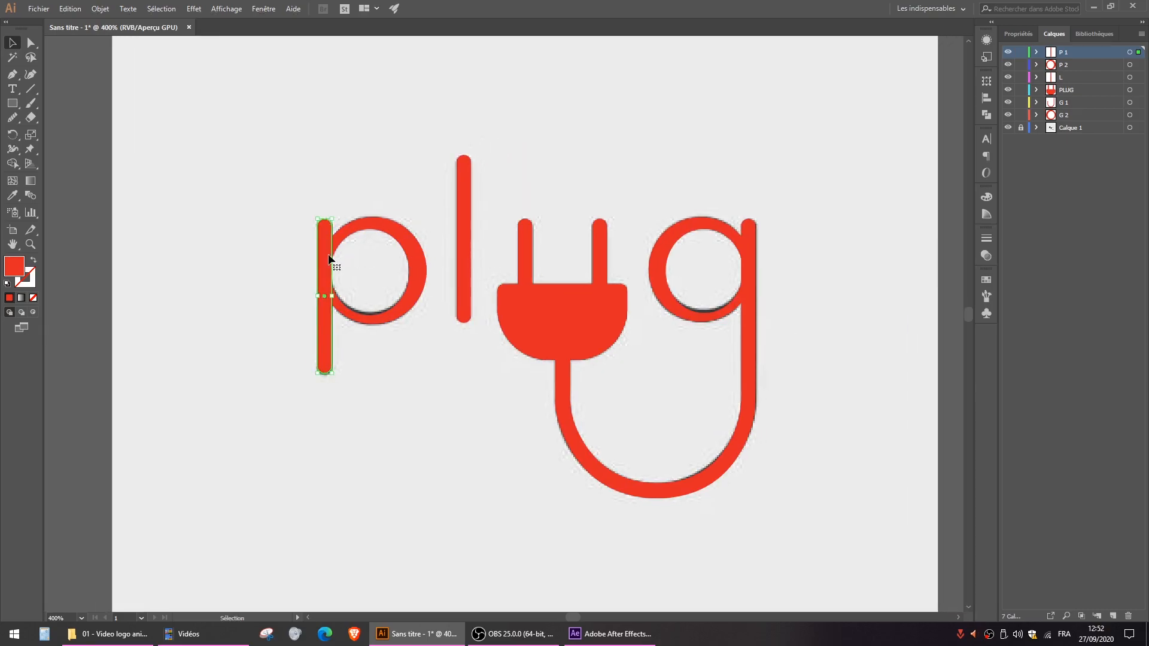
pyautogui.moveTo(335, 374); pyautogui.dragTo(673, 573)
pyautogui.moveTo(439, 432); pyautogui.dragTo(474, 289)
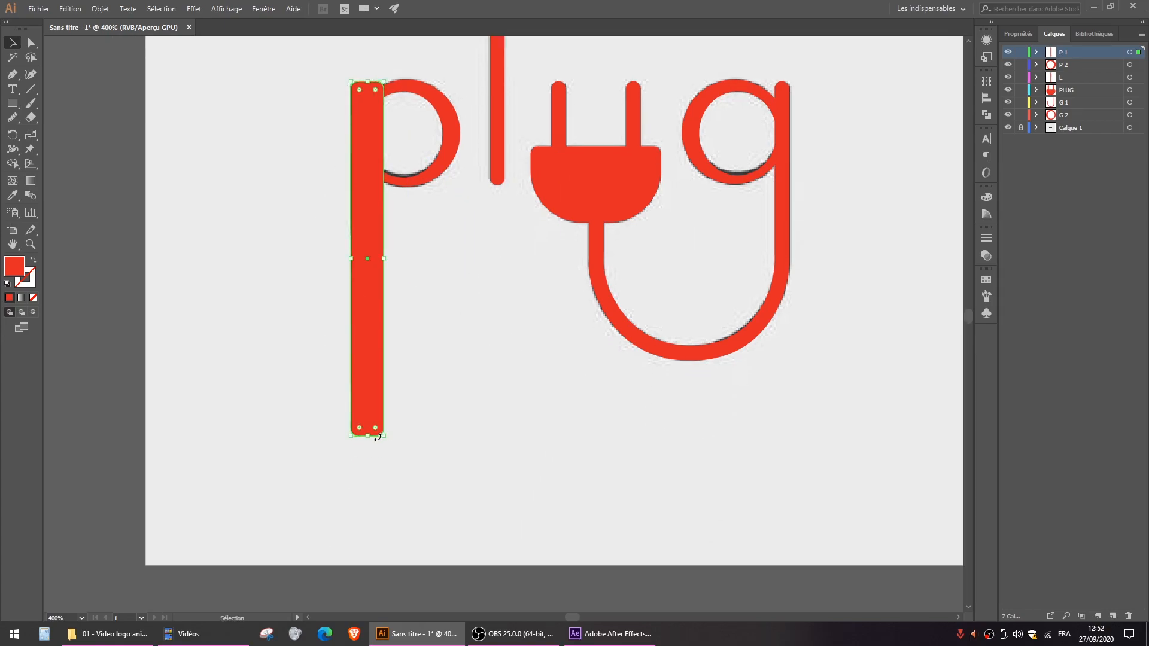
pyautogui.hotkey('ctrl', 'z')
pyautogui.moveTo(386, 276); pyautogui.dragTo(289, 414)
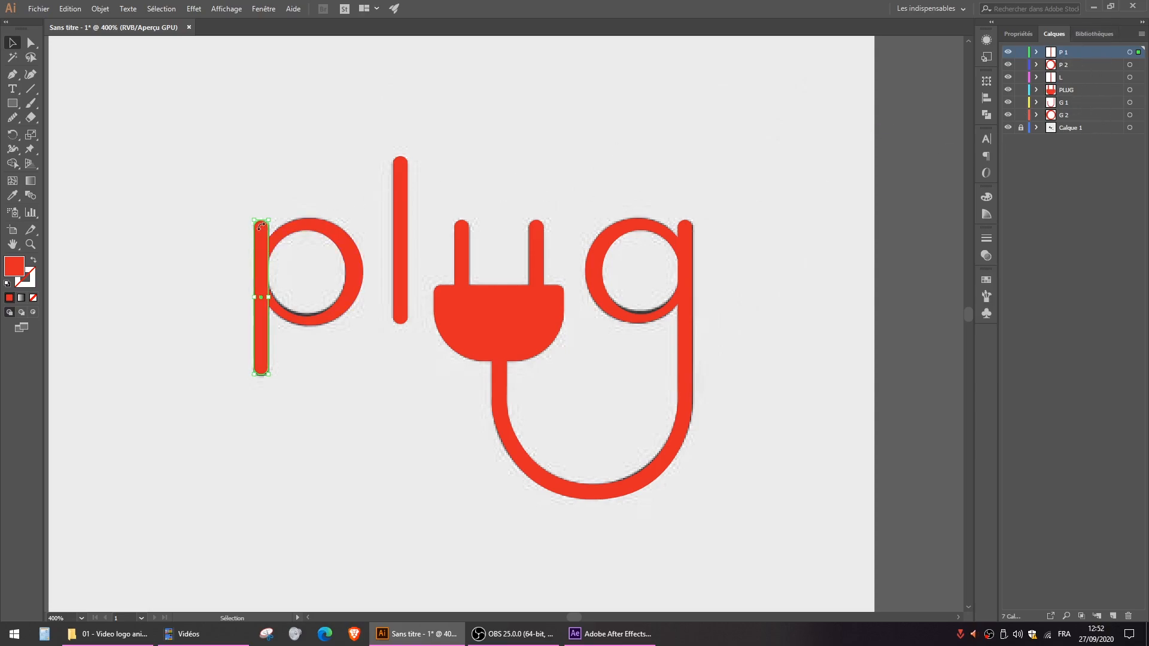
# - Select all the logo's shapes and expand them with Décomposer la forme
pyautogui.moveTo(285, 173); pyautogui.dragTo(745, 520)
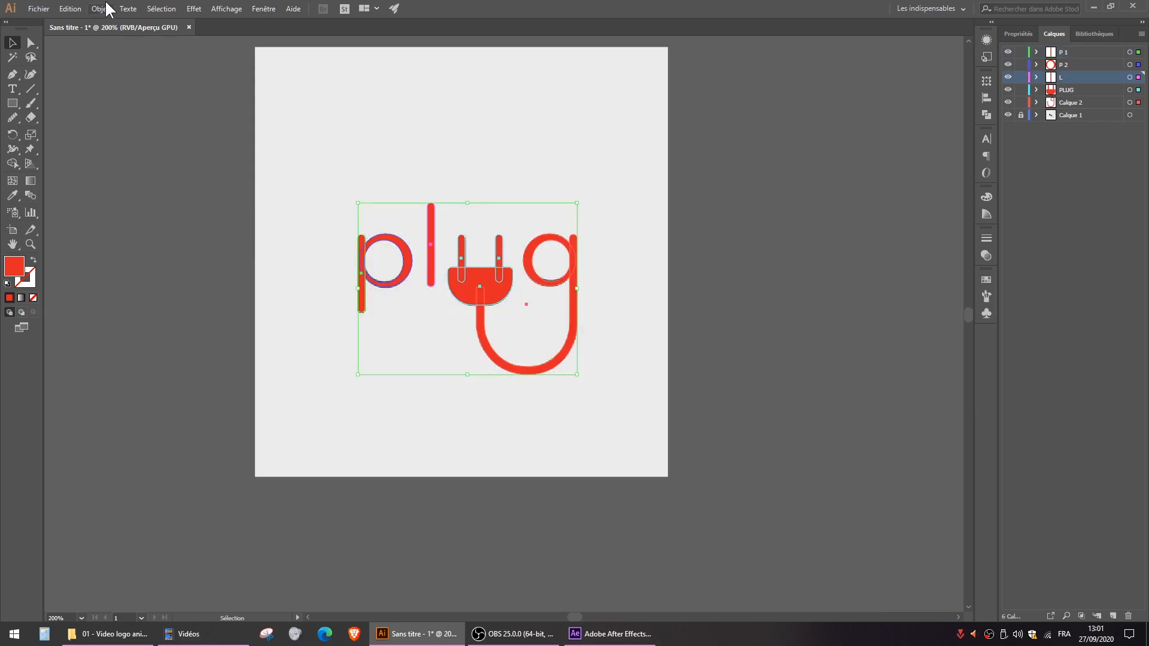
pyautogui.click(107, 8)
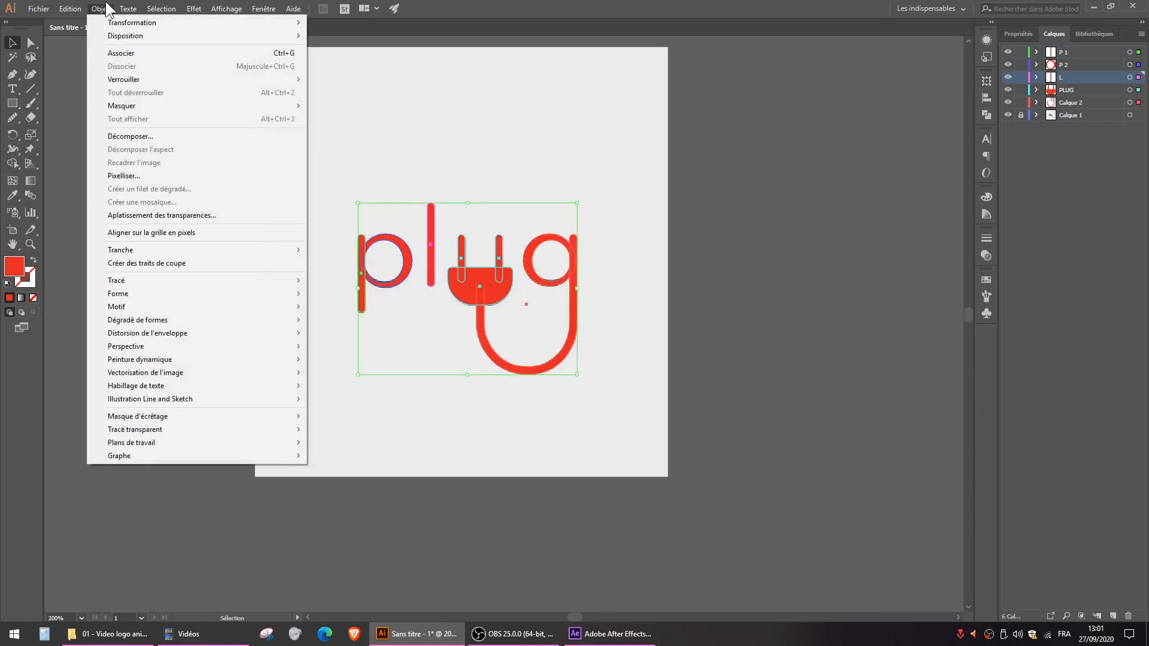
pyautogui.moveTo(174, 303)
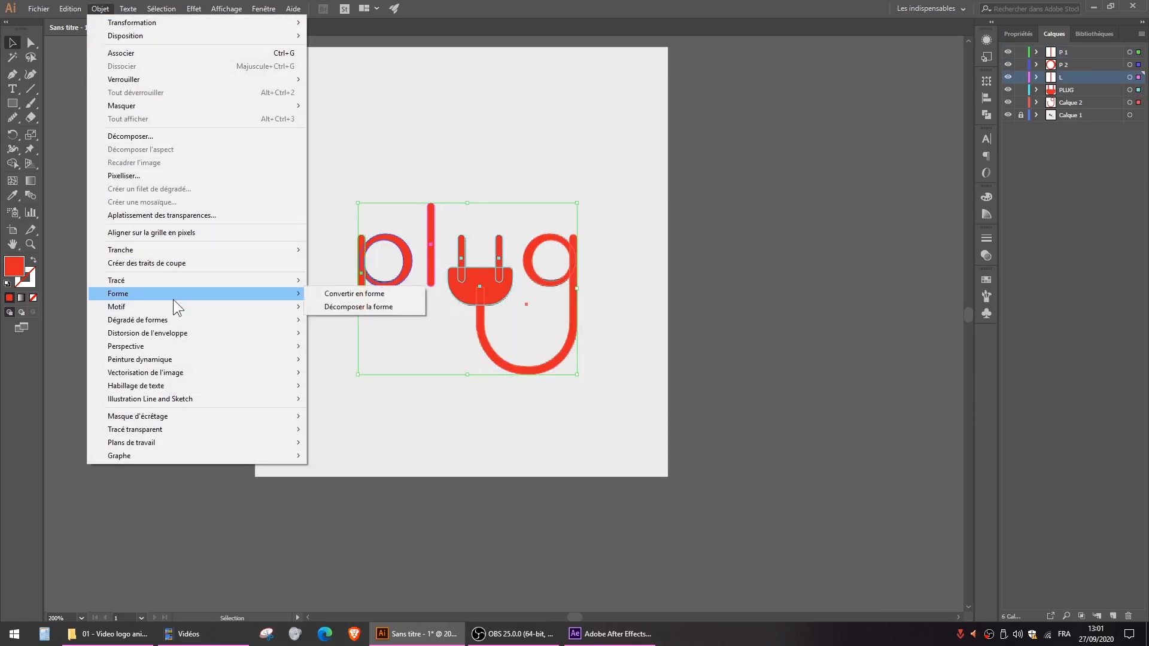
pyautogui.click(363, 308)
# - Try to group all the logo's shapes across their layers
pyautogui.click(398, 140)
pyautogui.moveTo(288, 137); pyautogui.dragTo(589, 426)
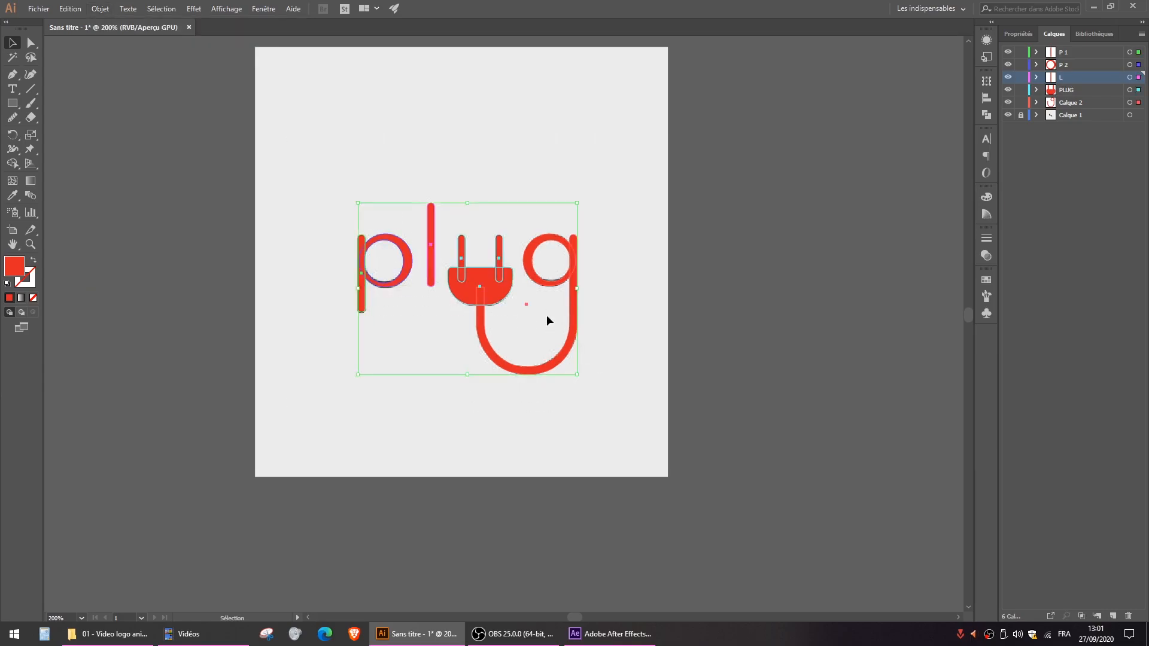
pyautogui.rightClick(490, 286)
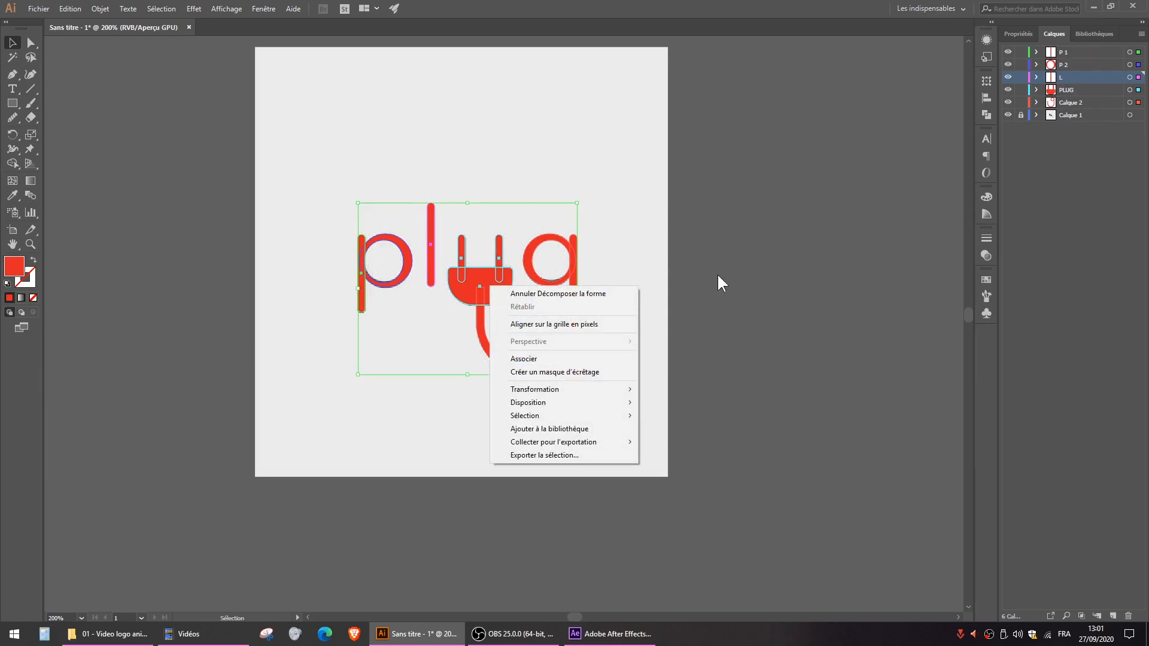
pyautogui.click(531, 359)
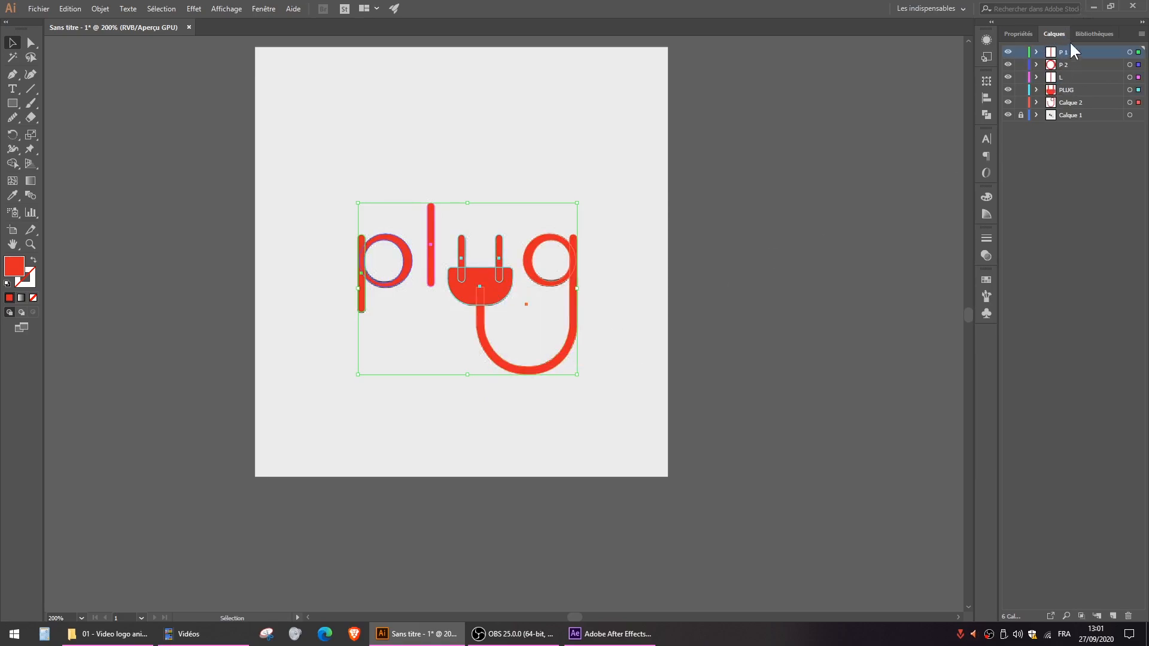
# - Move the logo's shapes off the reference image onto the white artboard and enlarge them to about two thirds of its width
pyautogui.scroll(-4, 627, 118)
pyautogui.moveTo(634, 151); pyautogui.dragTo(699, 272)
pyautogui.scroll(-1, 599, 265)
pyautogui.moveTo(599, 265); pyautogui.dragTo(452, 251)
pyautogui.moveTo(528, 276); pyautogui.dragTo(757, 452)
pyautogui.moveTo(650, 359); pyautogui.dragTo(556, 284)
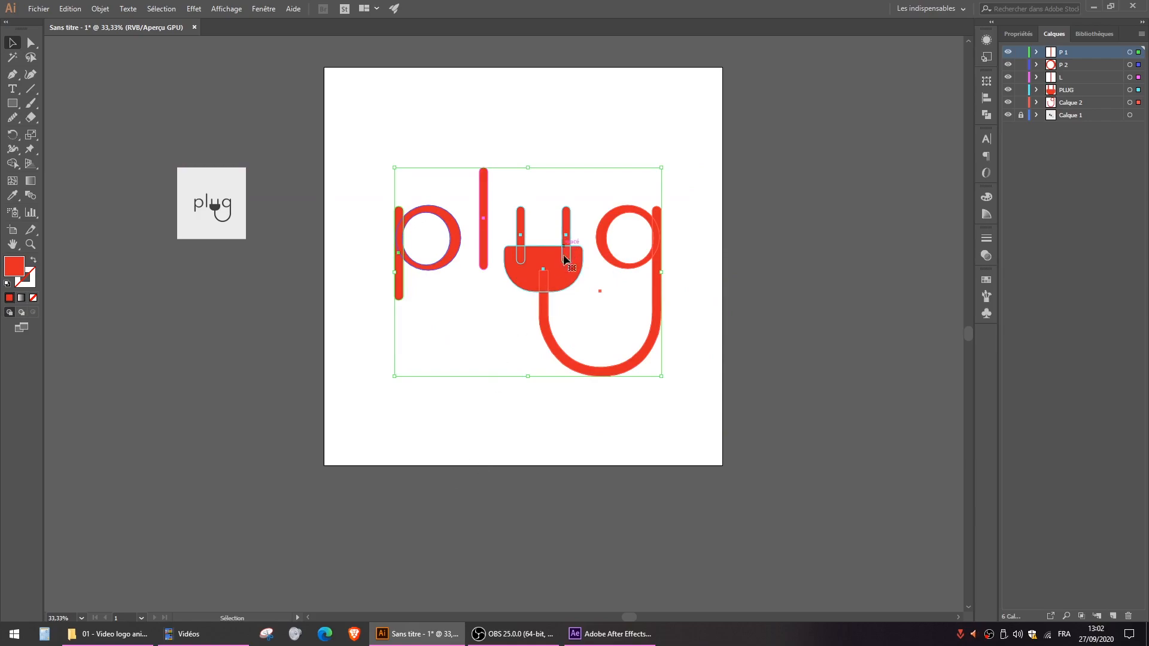
pyautogui.moveTo(564, 270); pyautogui.dragTo(565, 279)
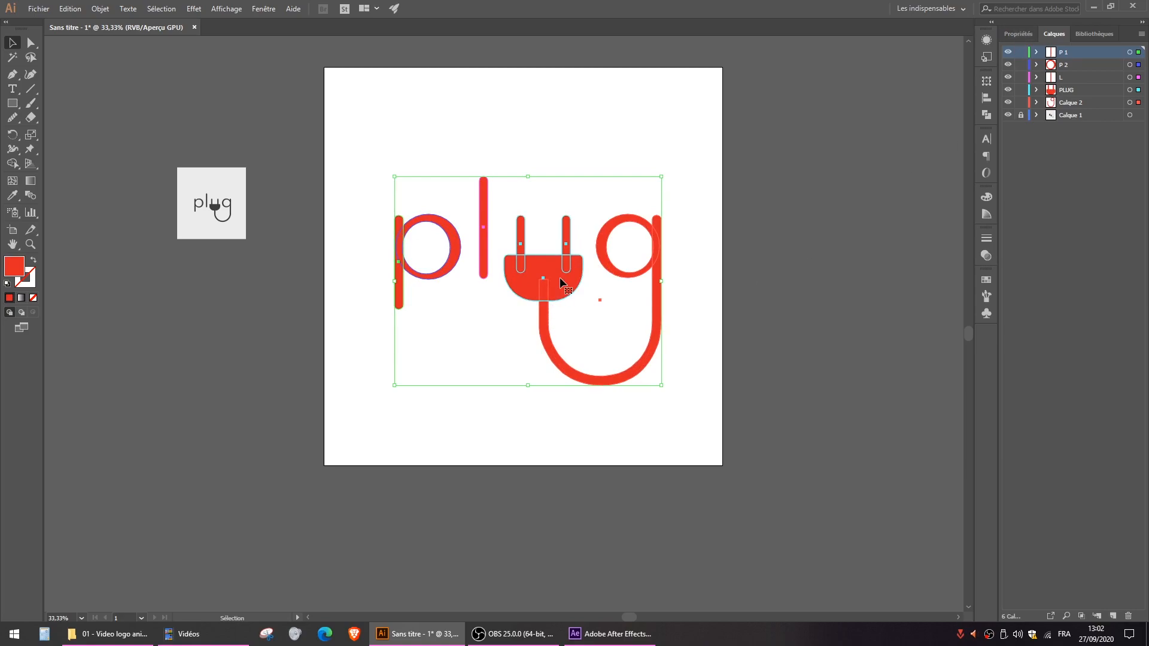
# - Recolour all the logo's shapes with the dark grey sampled from the plug in the reference image
pyautogui.press('i')
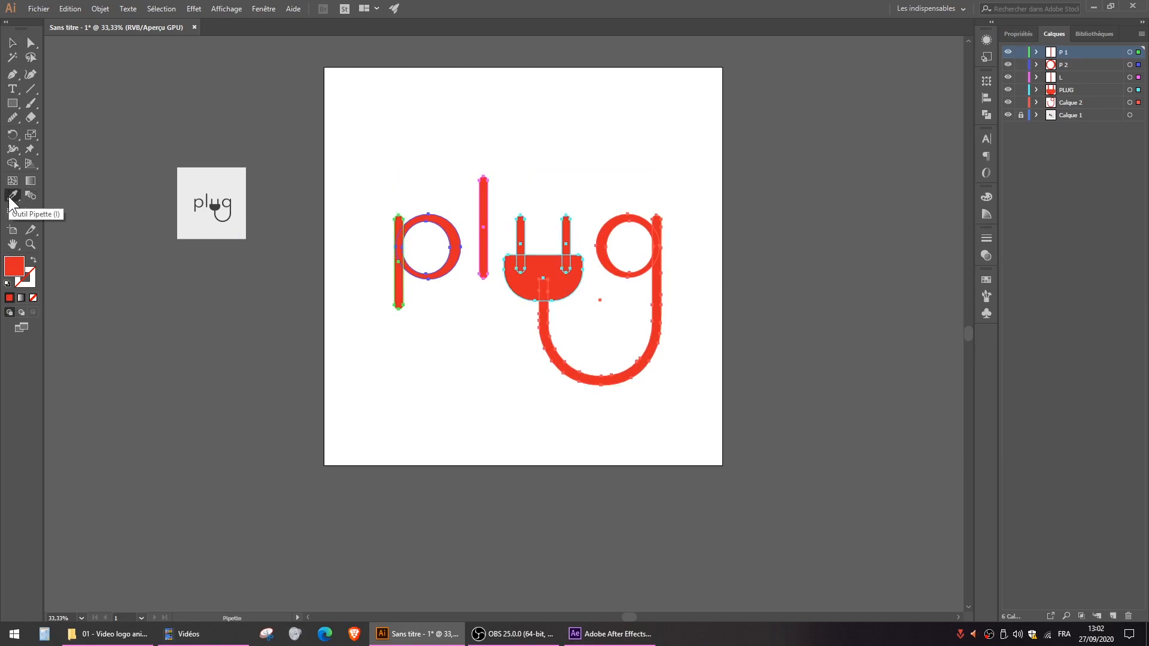
pyautogui.click(216, 206)
pyautogui.press('v')
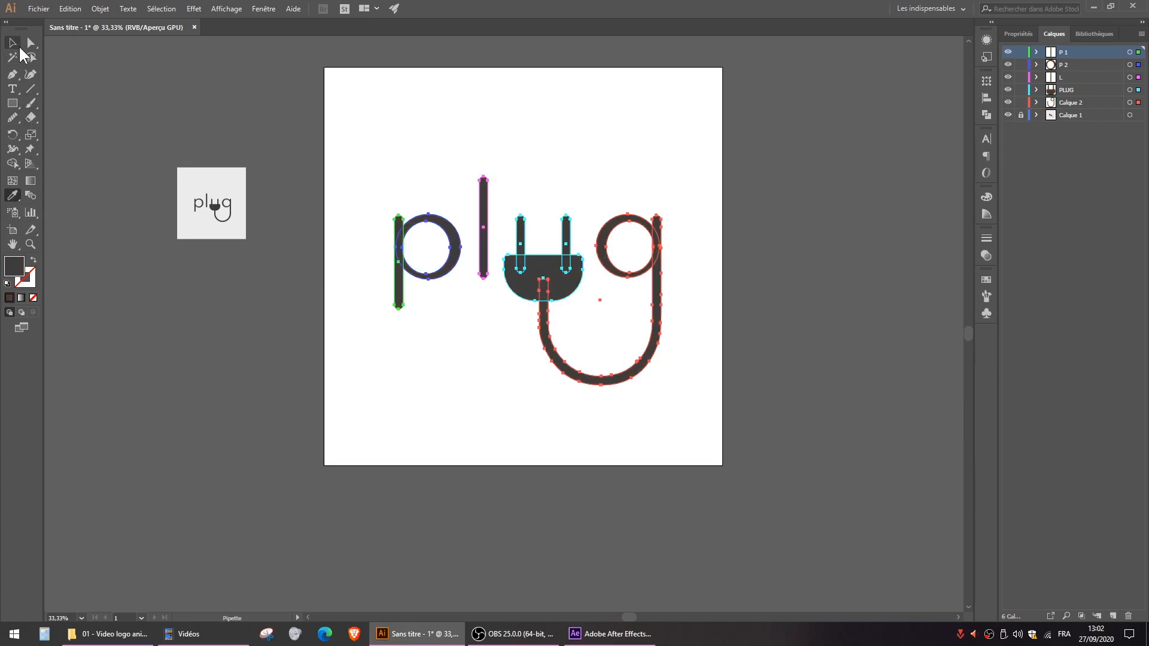
pyautogui.click(188, 85)
# - Shift the whole logo slightly down and to the left on the artboard, then deselect it
pyautogui.moveTo(374, 169); pyautogui.dragTo(690, 409)
pyautogui.moveTo(542, 287); pyautogui.dragTo(539, 294)
pyautogui.click(552, 103)
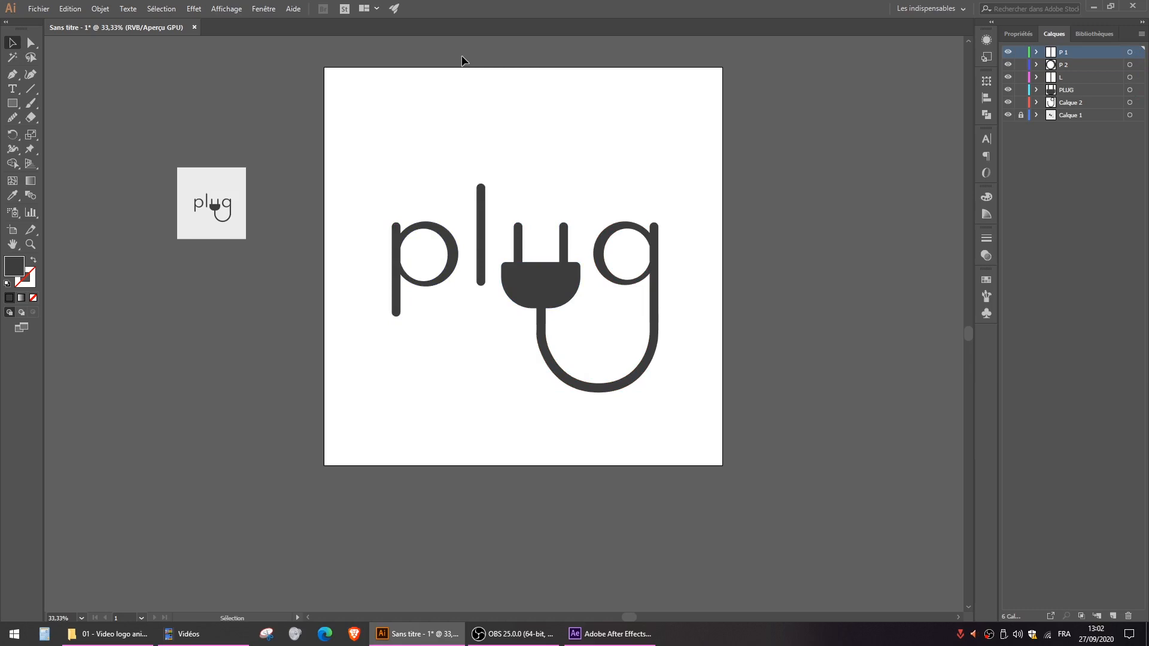
# - Draw a rectangle covering the whole artboard and fit its upper-left corner to the artboard's corner
pyautogui.moveTo(12, 103); pyautogui.dragTo(77, 103)
pyautogui.moveTo(324, 67); pyautogui.dragTo(725, 465)
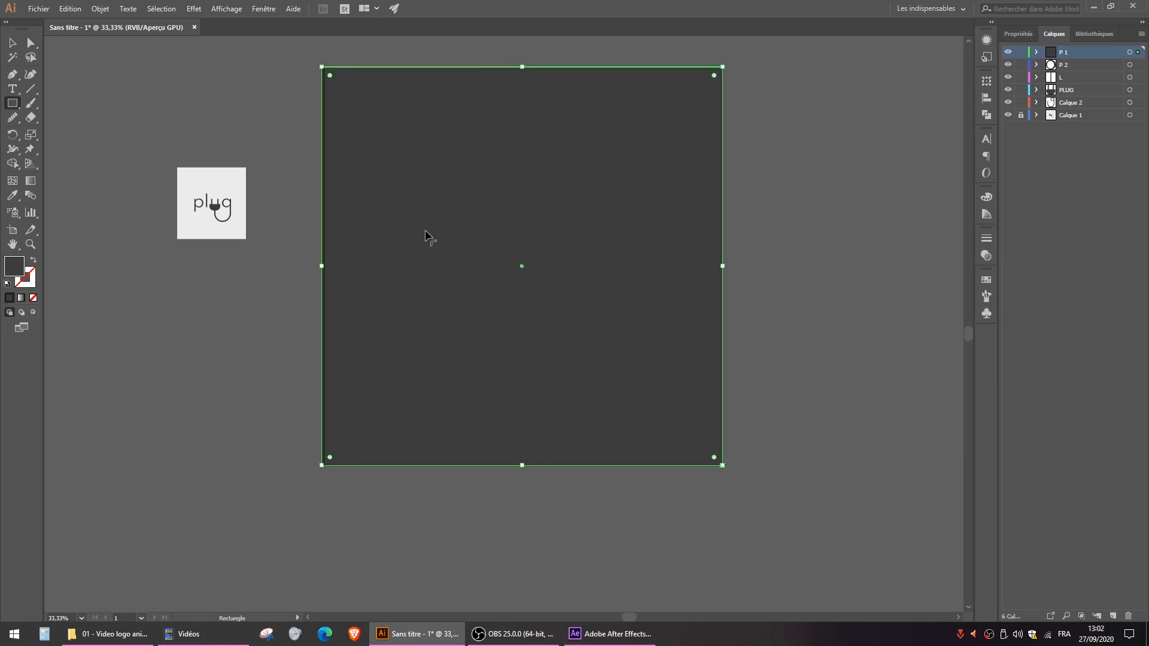
pyautogui.click(13, 43)
pyautogui.scroll(5, 325, 59)
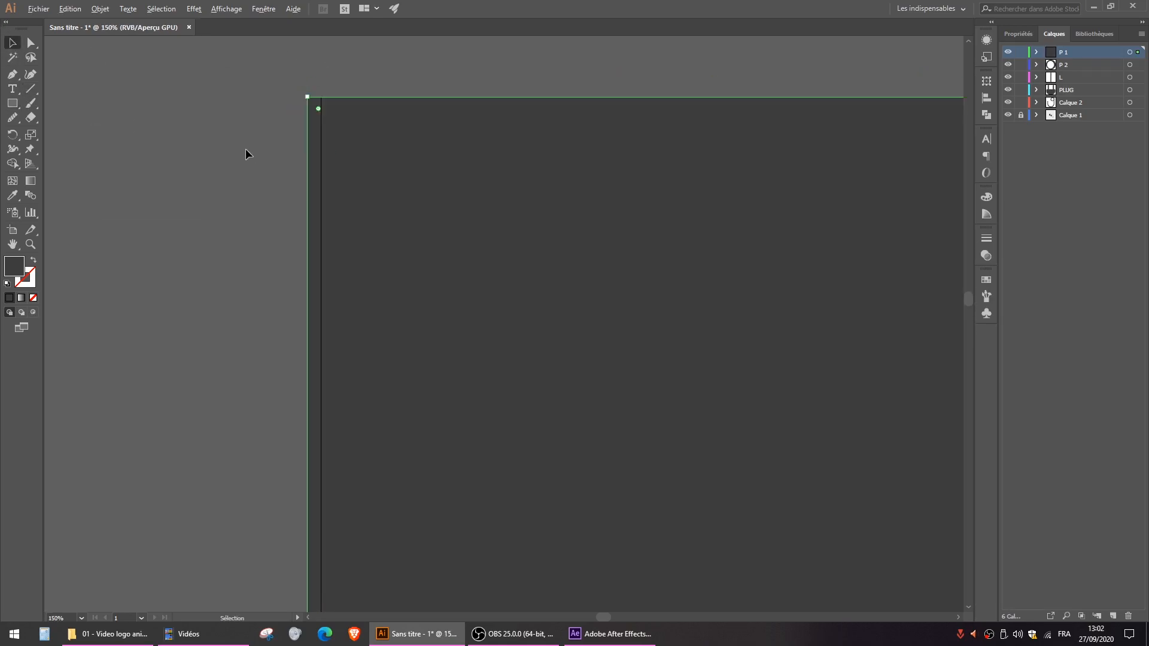
pyautogui.scroll(2, 245, 150)
pyautogui.moveTo(369, 42); pyautogui.dragTo(398, 102)
pyautogui.scroll(-8, 433, 184)
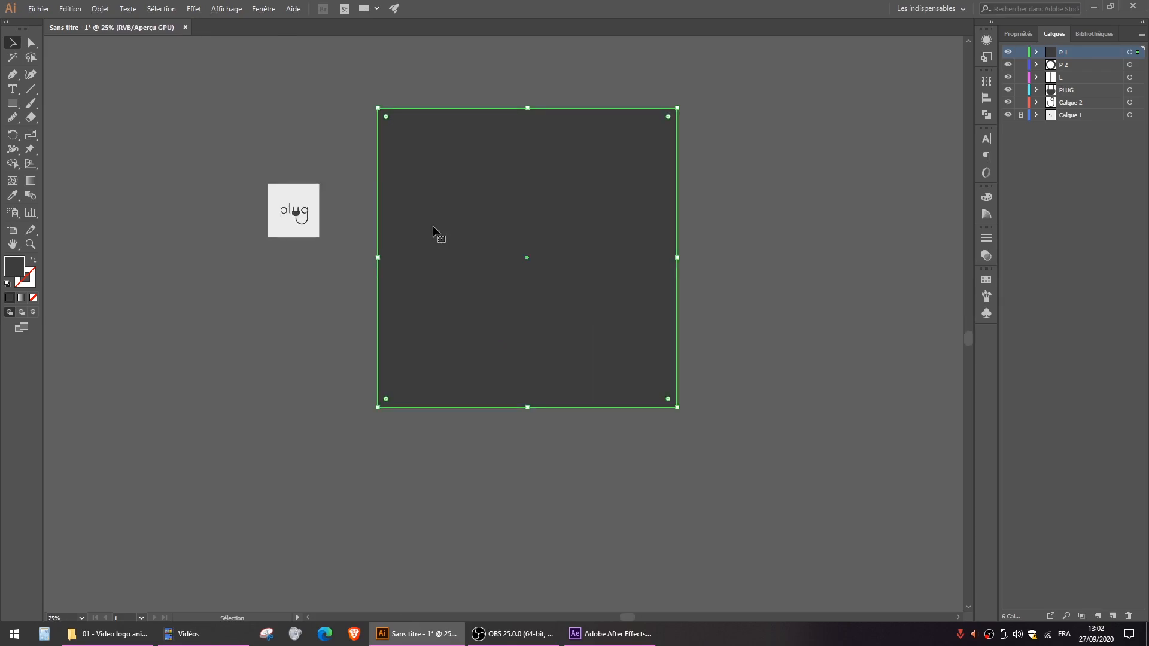
# - Fill the artboard-sized rectangle with the light grey sampled from the reference image's background
pyautogui.press('i')
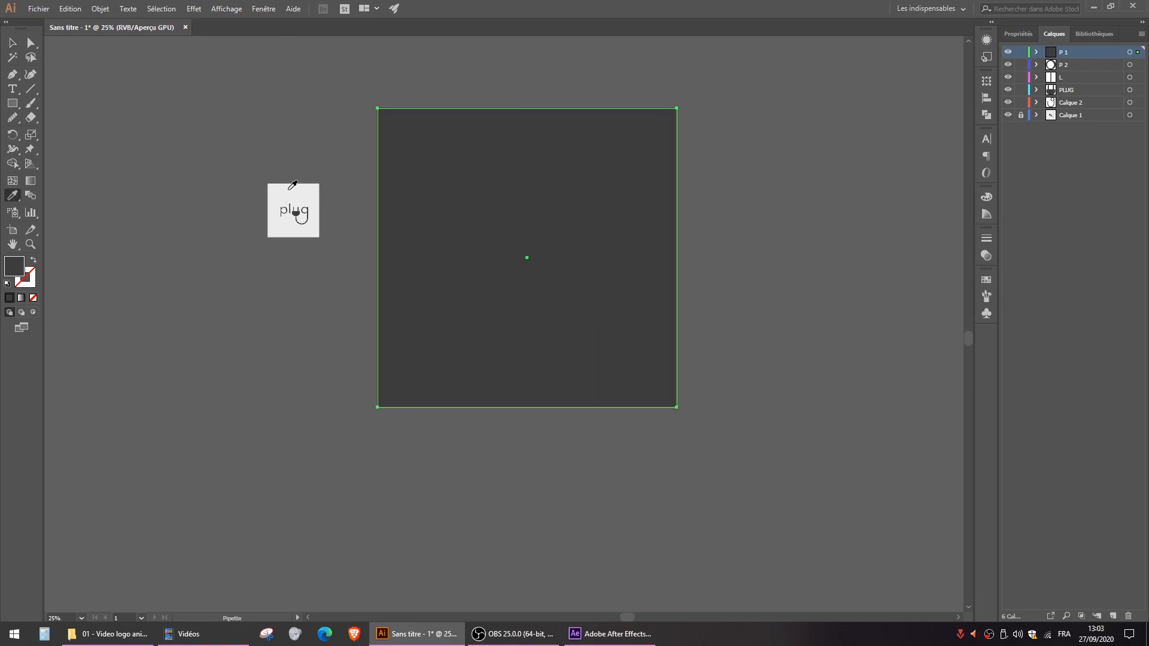
pyautogui.click(290, 188)
pyautogui.click(12, 42)
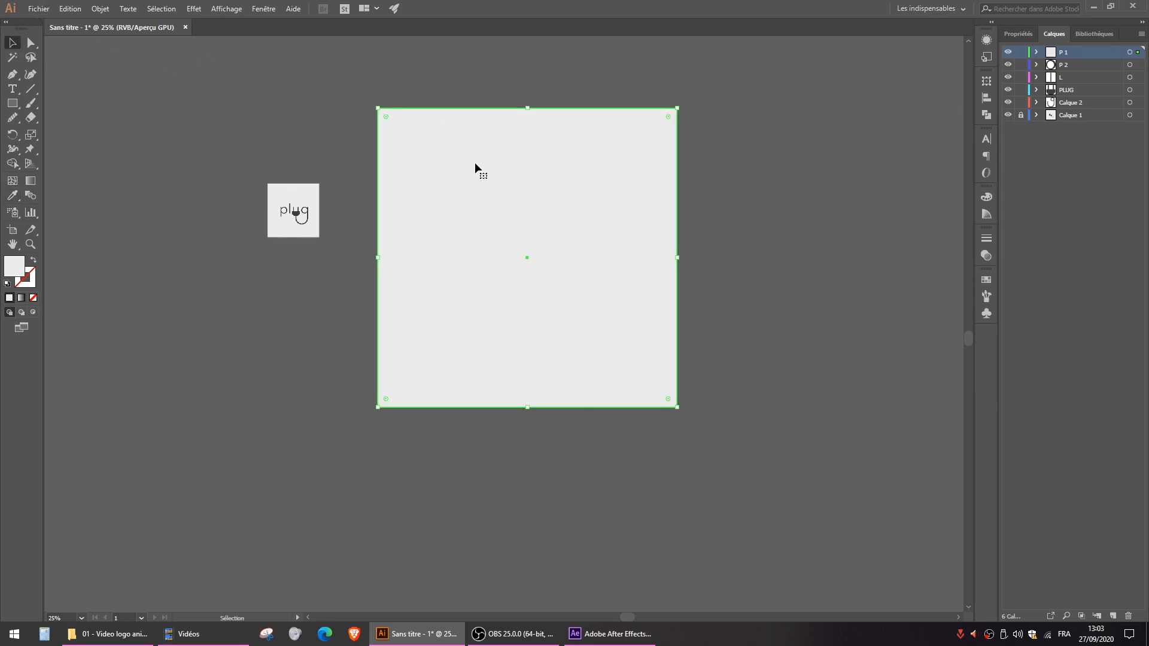
# - Transfer the light grey rectangle in place to a new layer named BG and put that layer directly below Calque 2
pyautogui.press('a')
pyautogui.hotkey('ctrl', 'x')
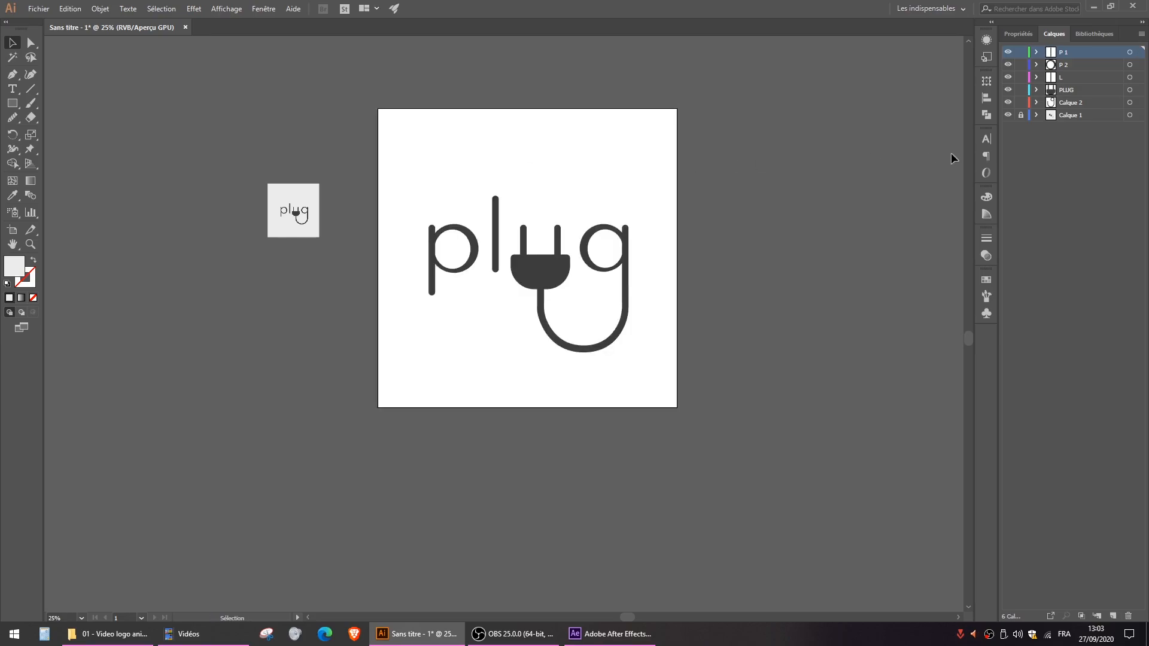
pyautogui.click(1109, 616)
pyautogui.doubleClick(1064, 53)
pyautogui.write('BG')
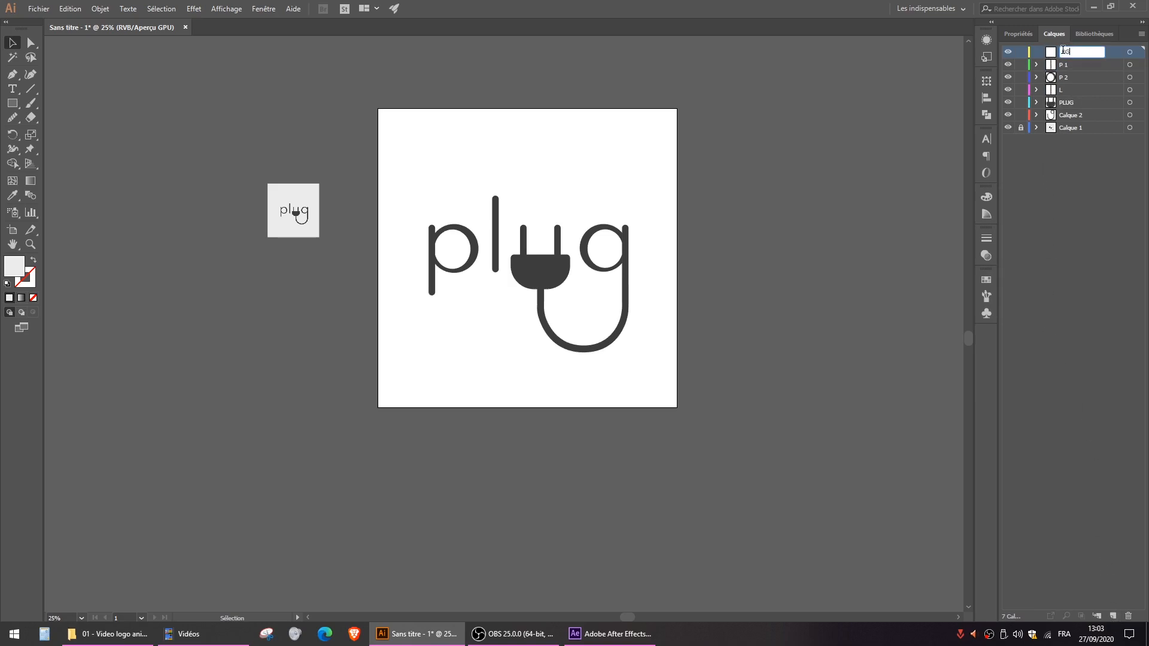
pyautogui.press('Return')
pyautogui.hotkey('ctrl', 'f')
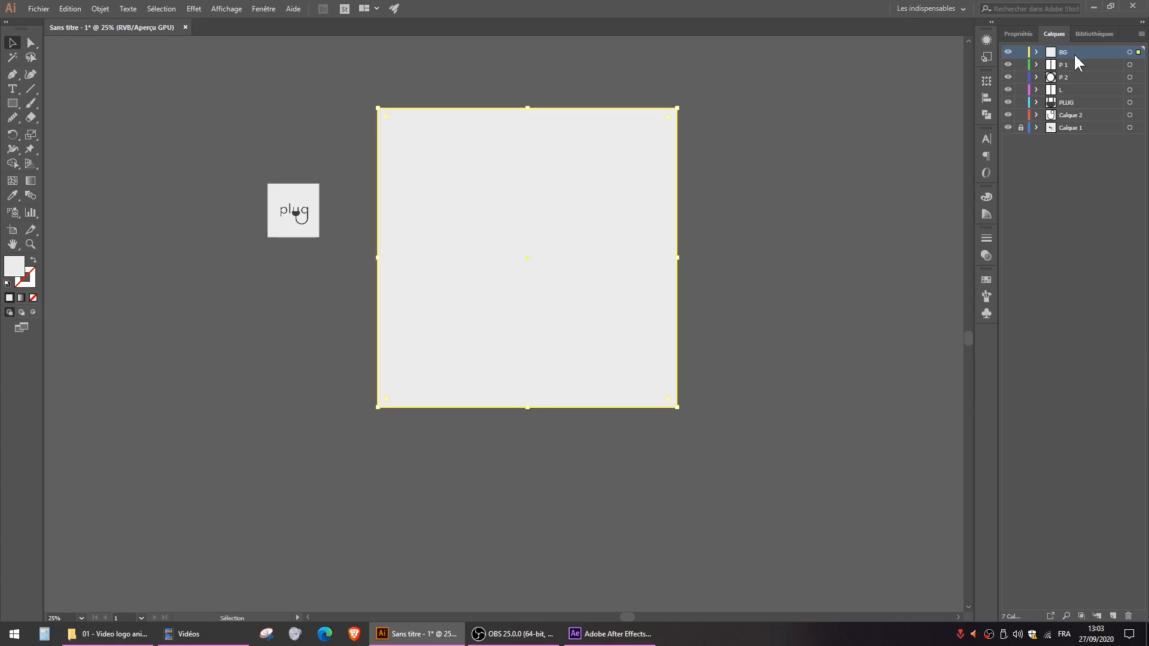
pyautogui.moveTo(1069, 51); pyautogui.dragTo(1069, 119)
pyautogui.click(788, 239)
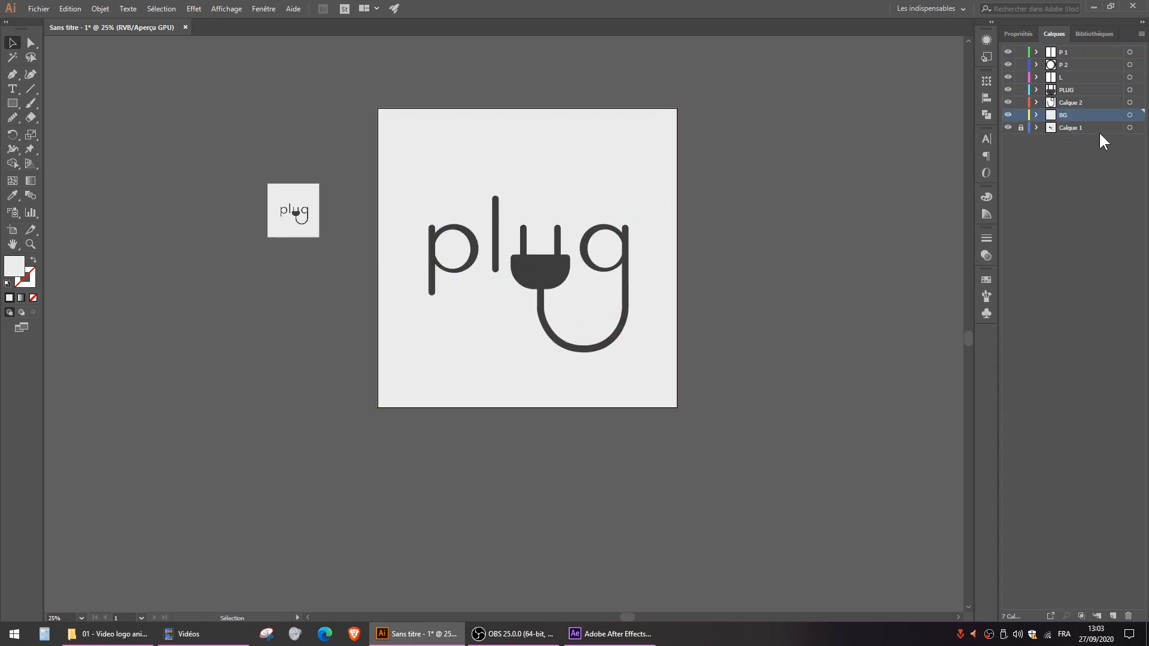
# - Unlock the Calque 1 layer and delete it together with the reference image
pyautogui.click(1022, 127)
pyautogui.click(1072, 129)
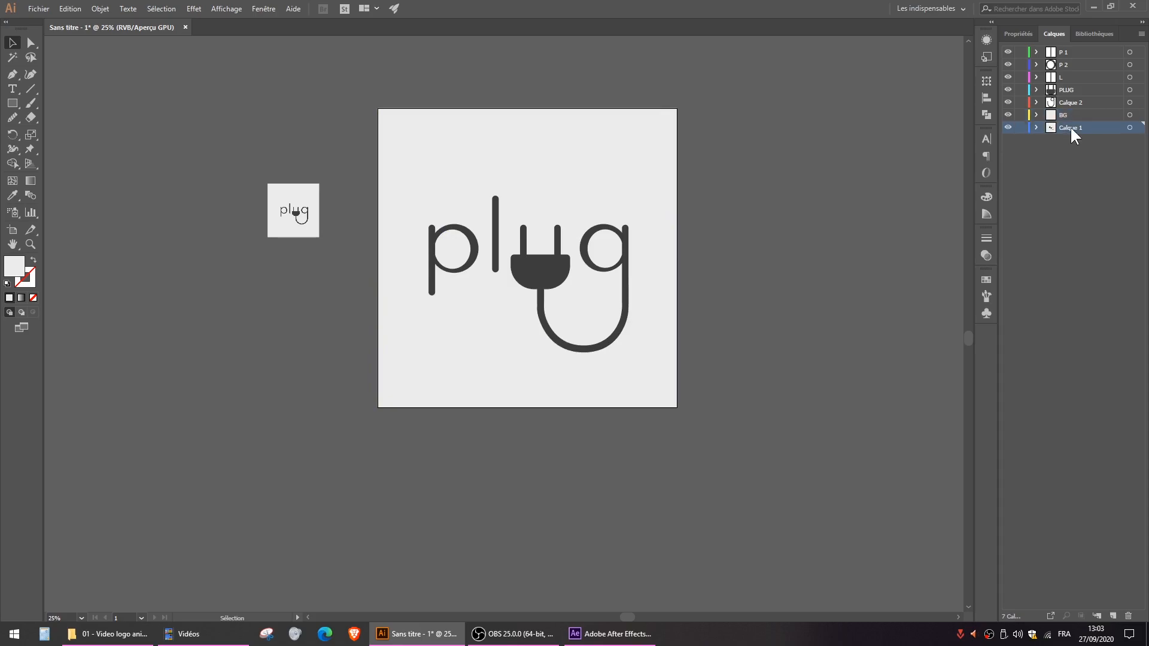
pyautogui.click(1128, 615)
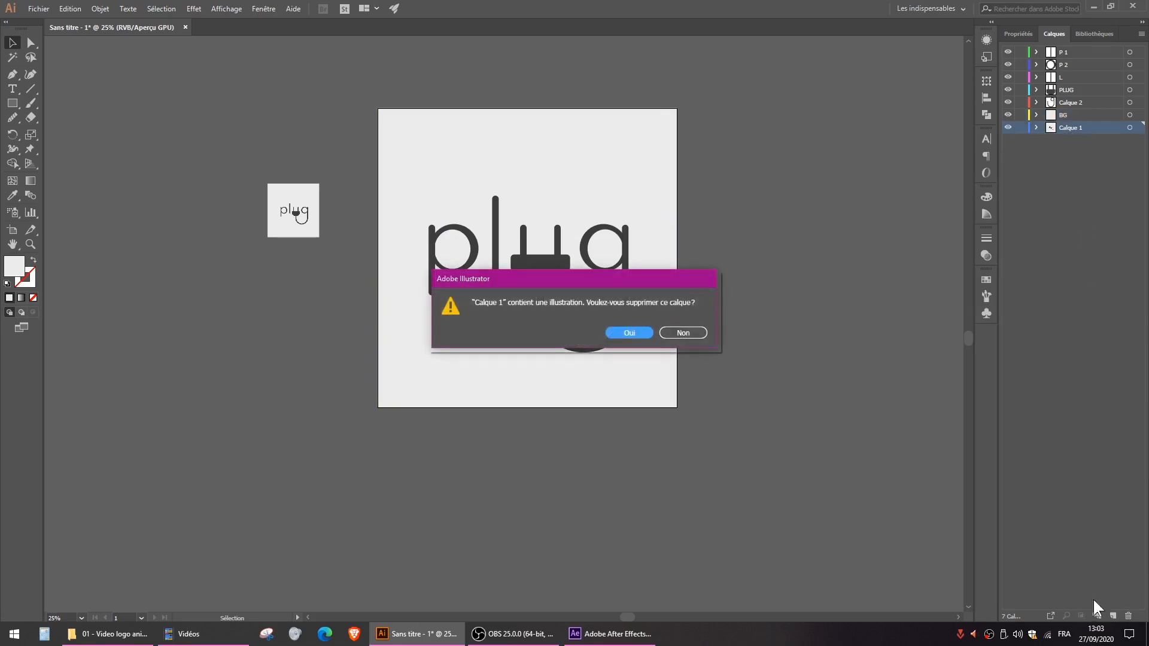
pyautogui.click(630, 333)
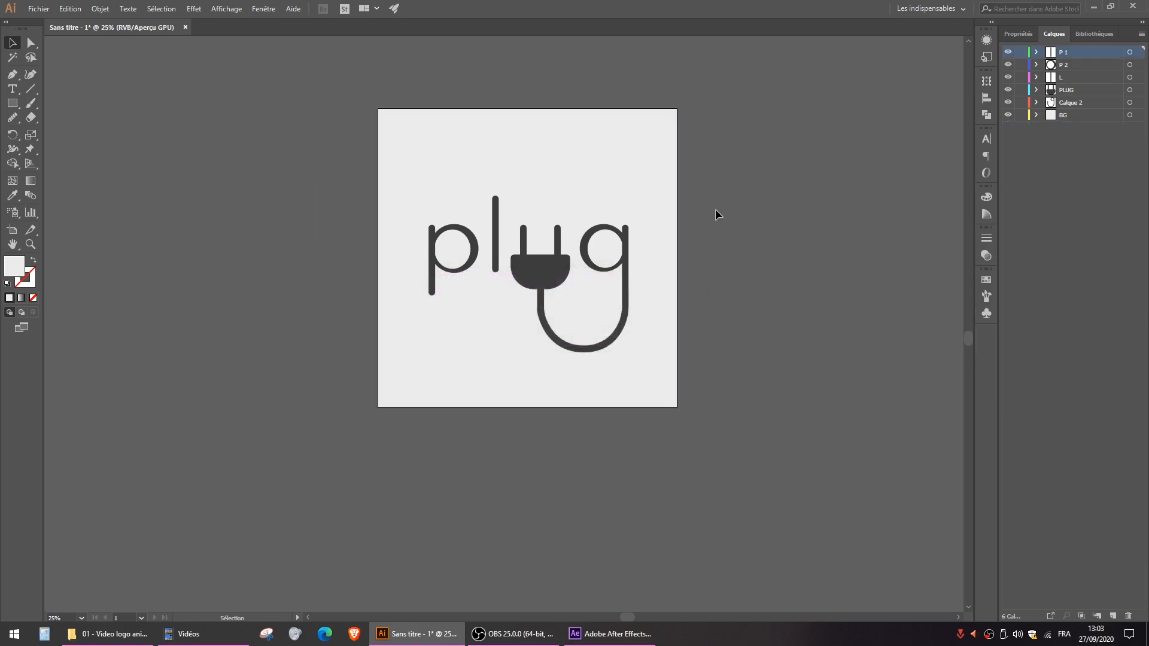
# - Scale the whole logo down proportionally to about 55% of the artboard's width, without the background, and keep it centred
pyautogui.scroll(1, 533, 243)
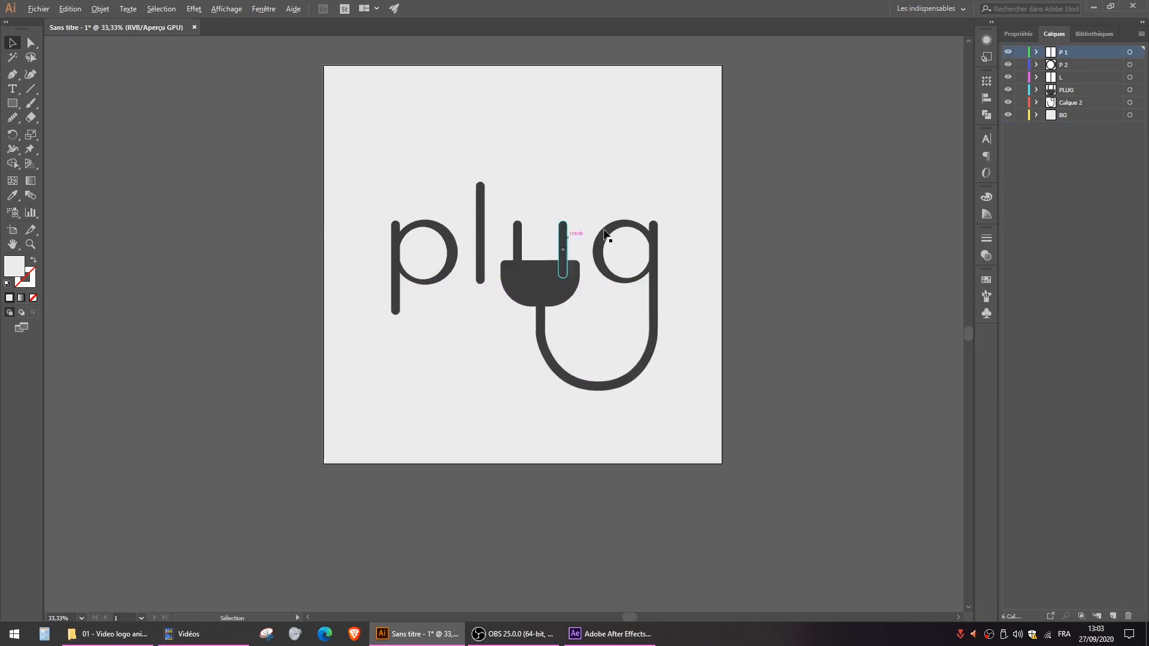
pyautogui.hotkey('ctrl', 'a')
pyautogui.keyDown('shift'); pyautogui.click(419, 426); pyautogui.keyUp('shift')
pyautogui.moveTo(654, 186); pyautogui.dragTo(636, 193)
pyautogui.click(824, 149)
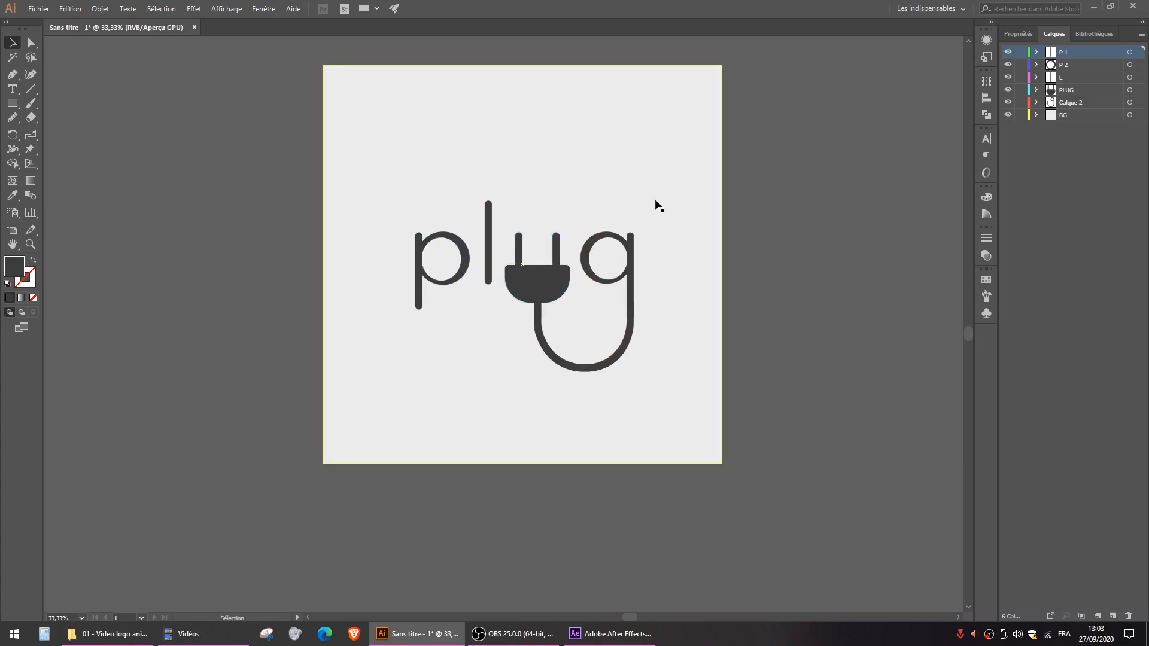
# - Save the document as an Adobe Illustrator file named "logo PLUG (layers)" in the desktop folder Oustadi > 01 - Video logo animation
pyautogui.click(38, 8)
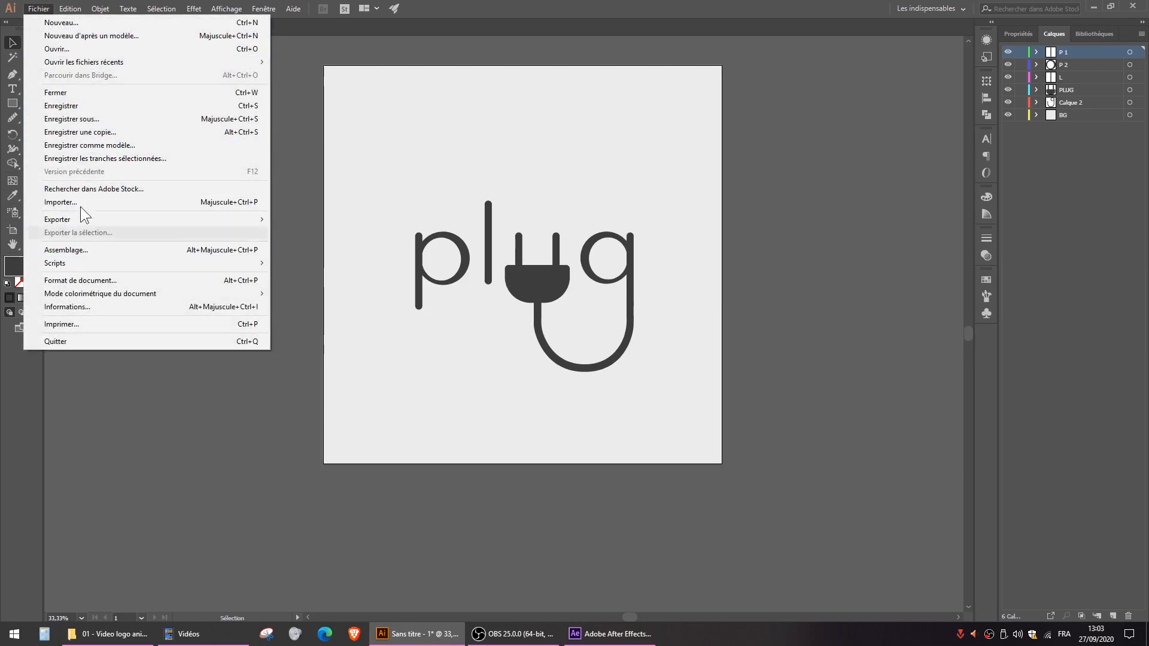
pyautogui.click(74, 120)
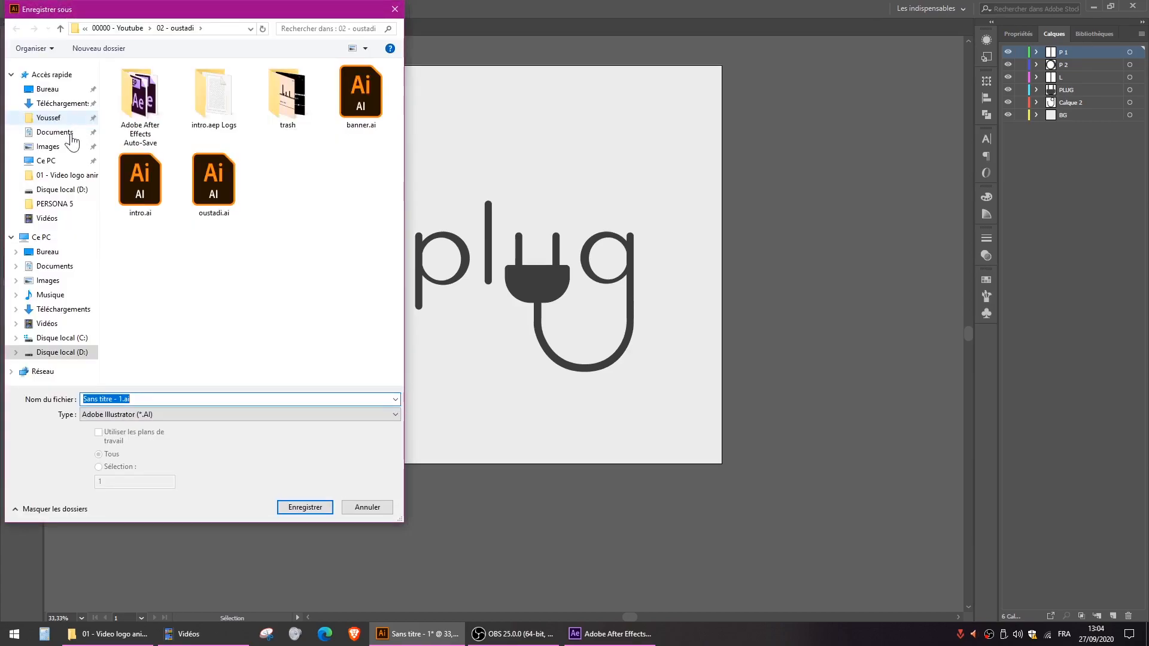
pyautogui.click(47, 88)
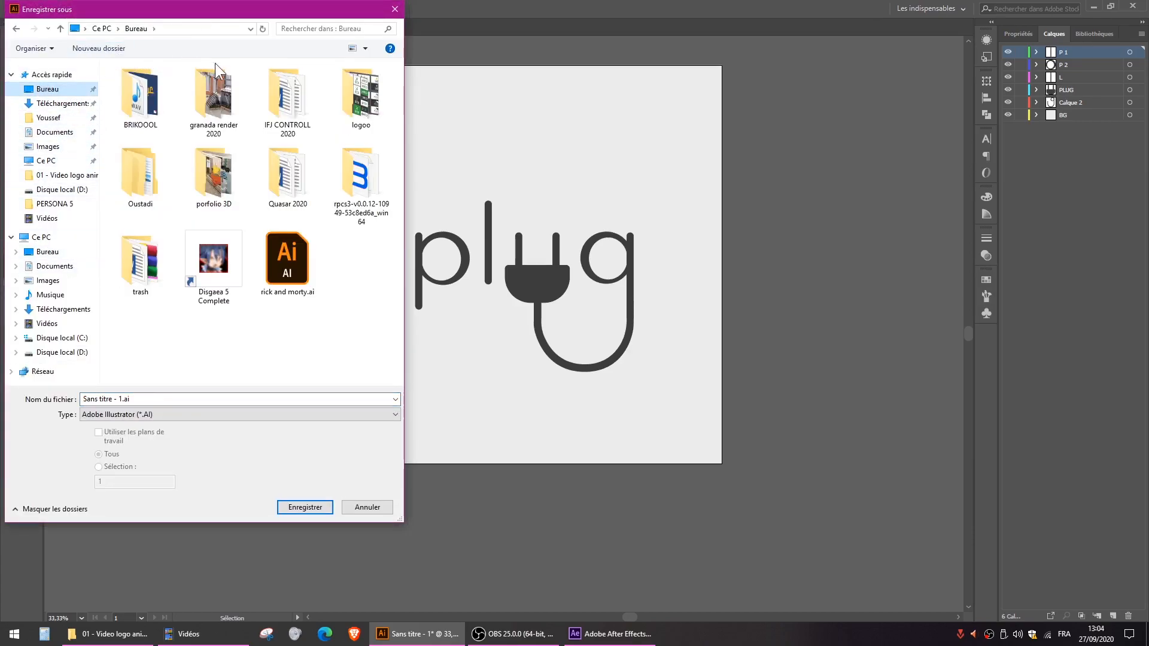
pyautogui.doubleClick(150, 188)
pyautogui.click(159, 87)
pyautogui.doubleClick(159, 89)
pyautogui.click(178, 397)
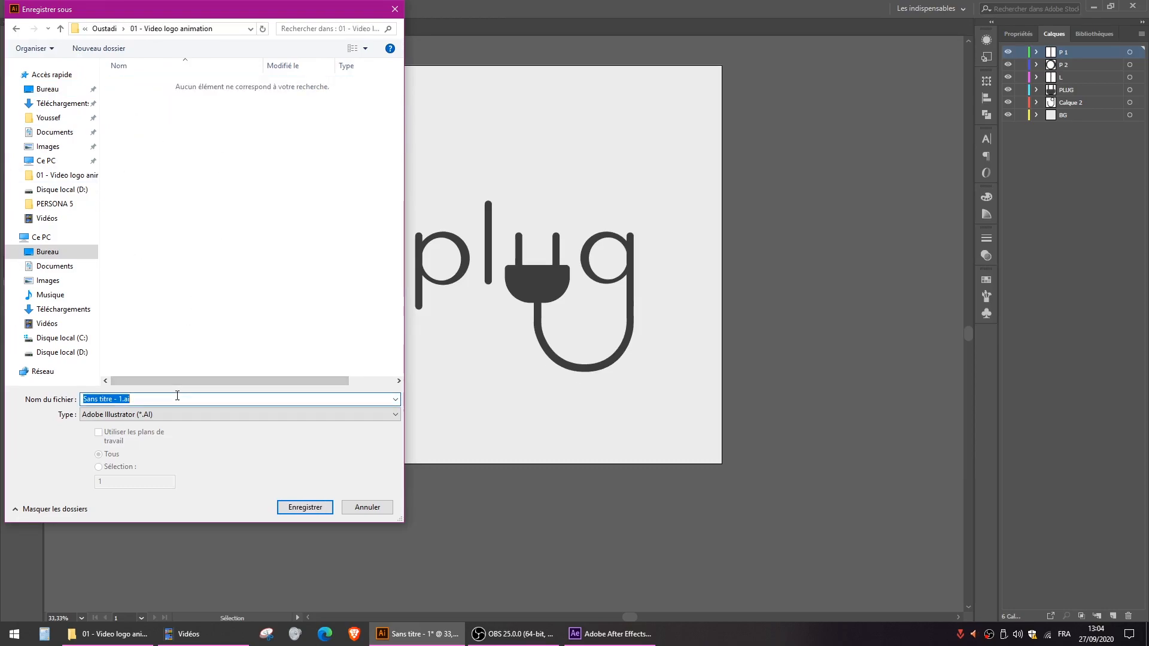
pyautogui.write('logo PLUG ()layers')
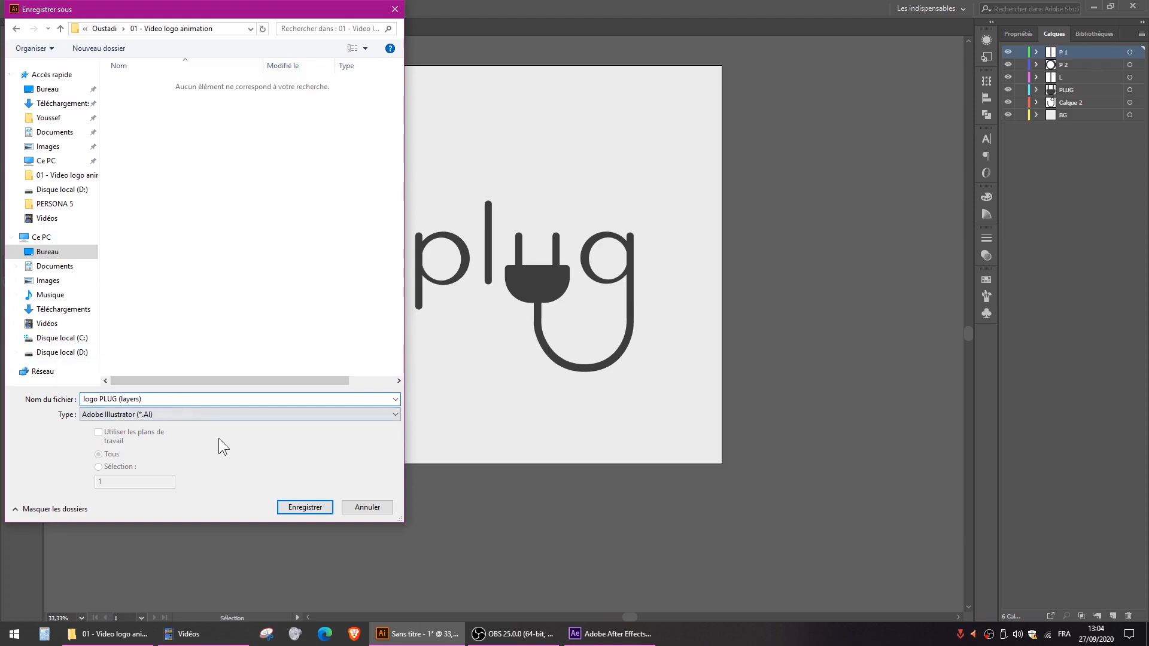
pyautogui.click(304, 507)
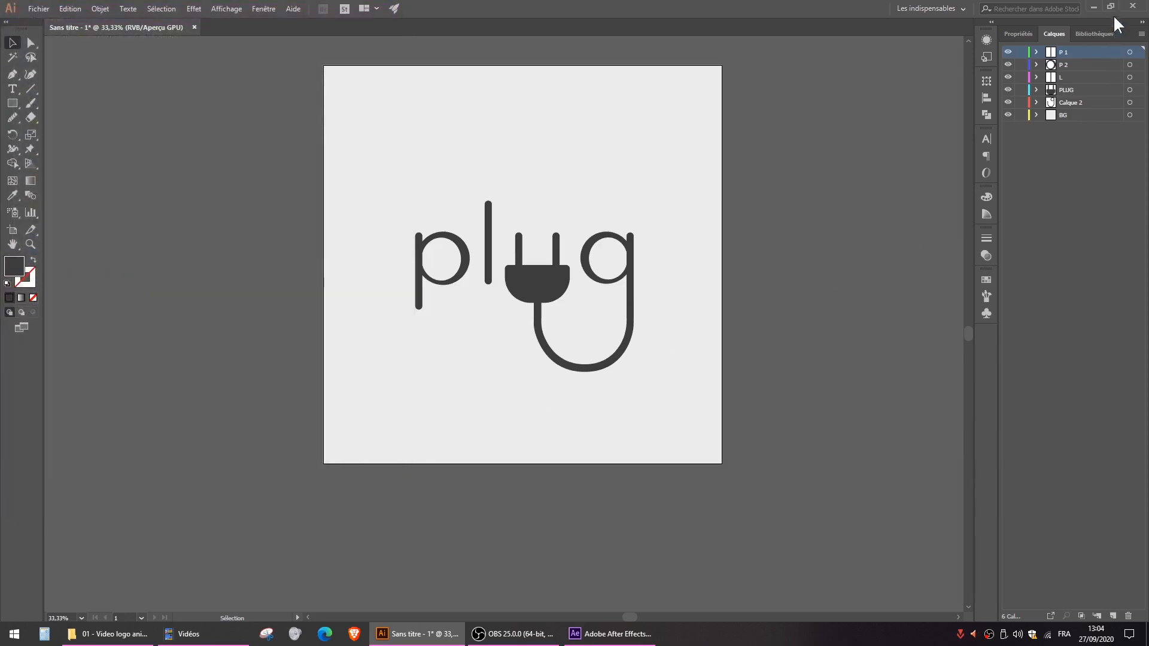
pyautogui.click(666, 390)
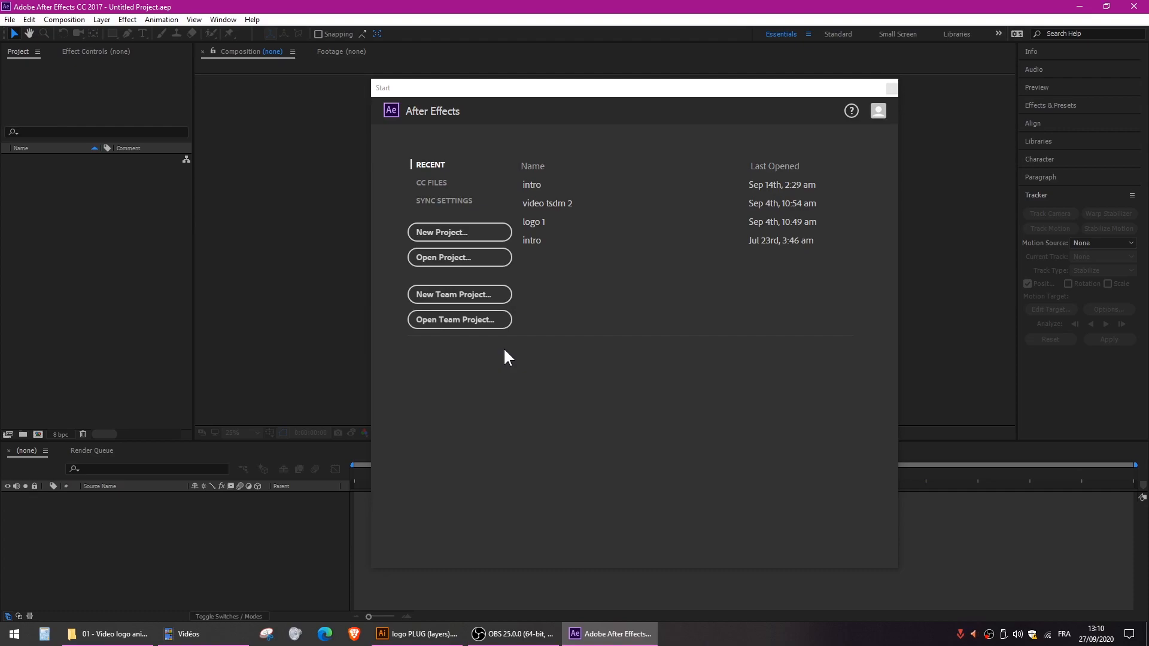
# - In After Effects, start a new project and set up a new composition with the HDV/HDTV 720 25 preset
pyautogui.click(433, 234)
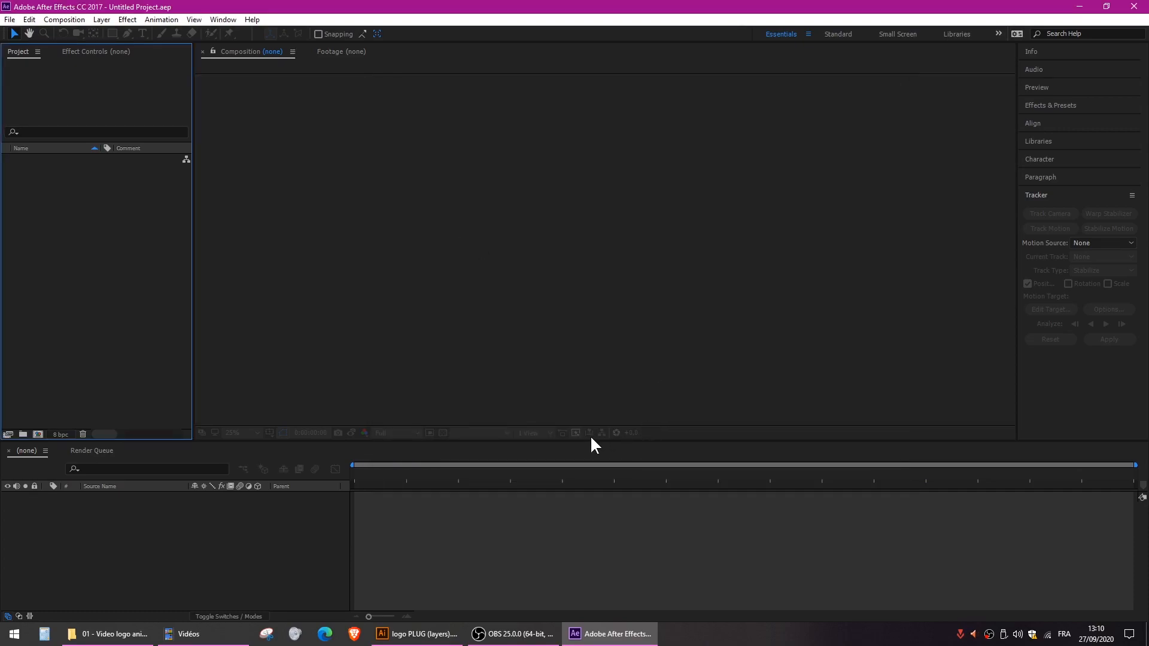
pyautogui.rightClick(116, 197)
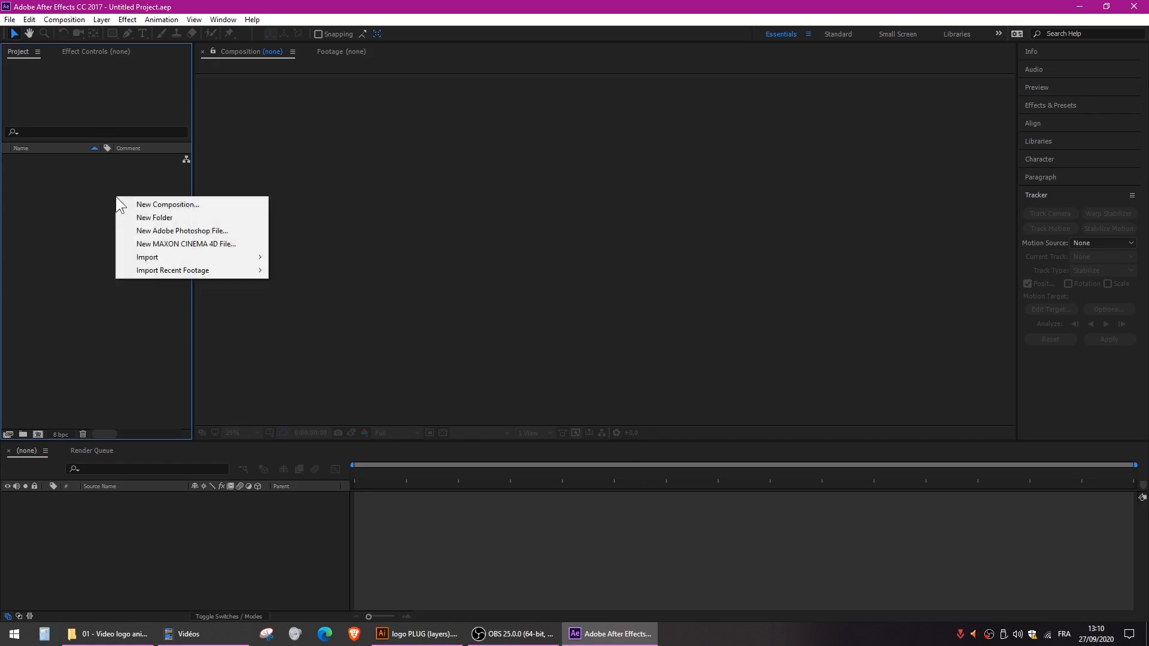
pyautogui.click(150, 204)
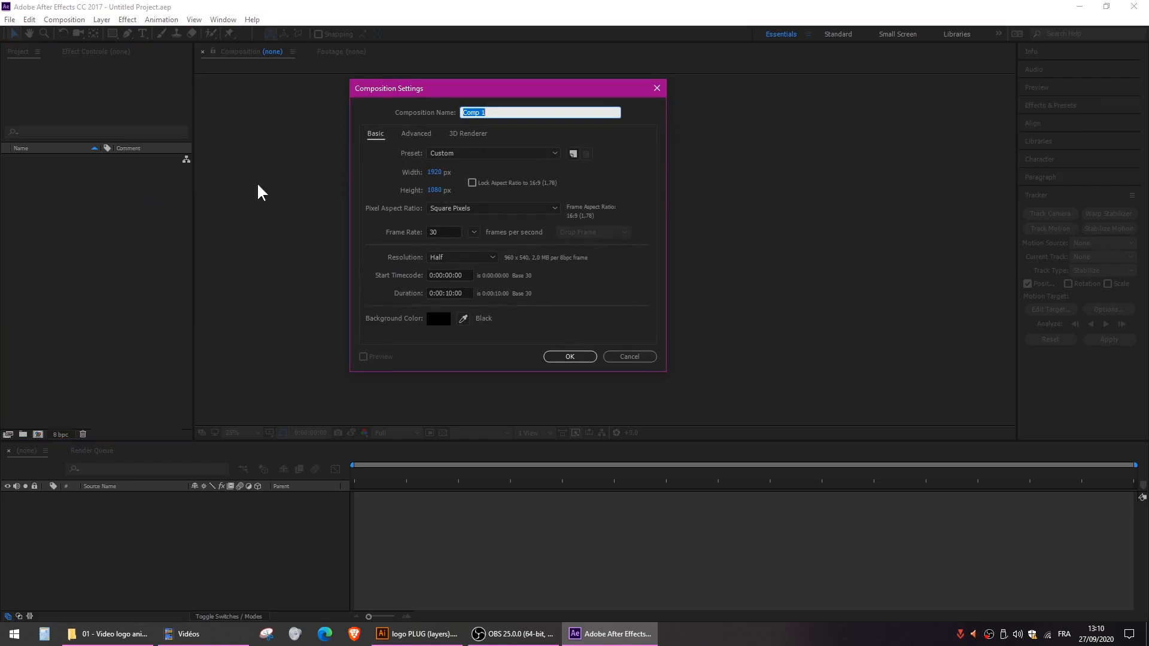
pyautogui.moveTo(505, 123); pyautogui.dragTo(578, 216)
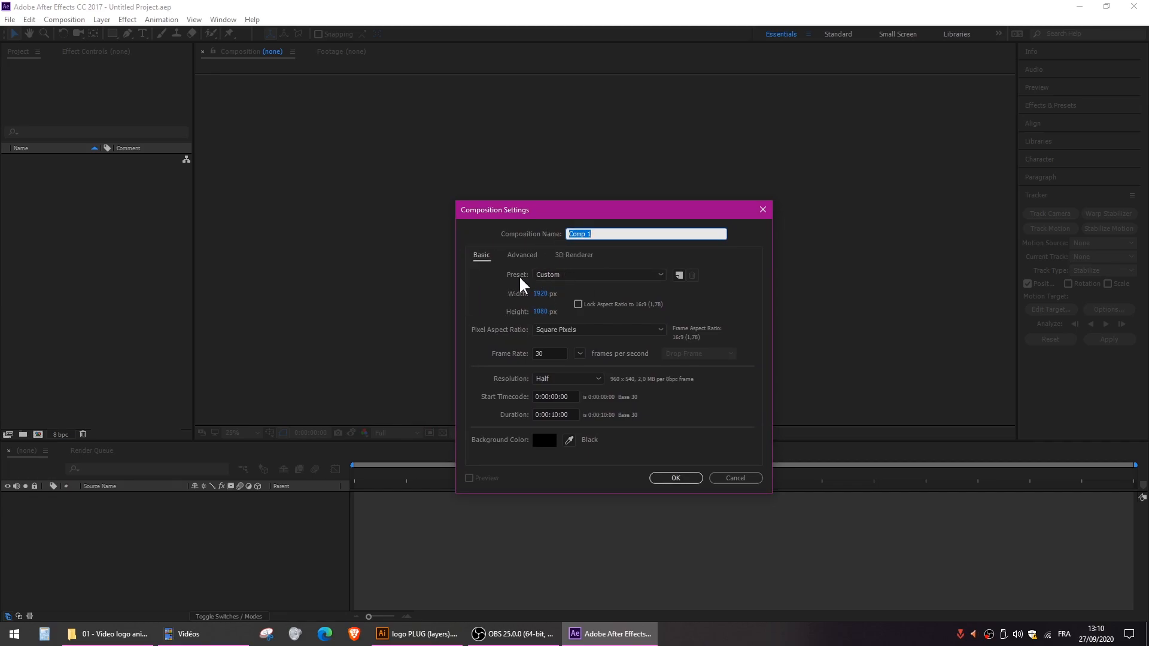
pyautogui.click(573, 276)
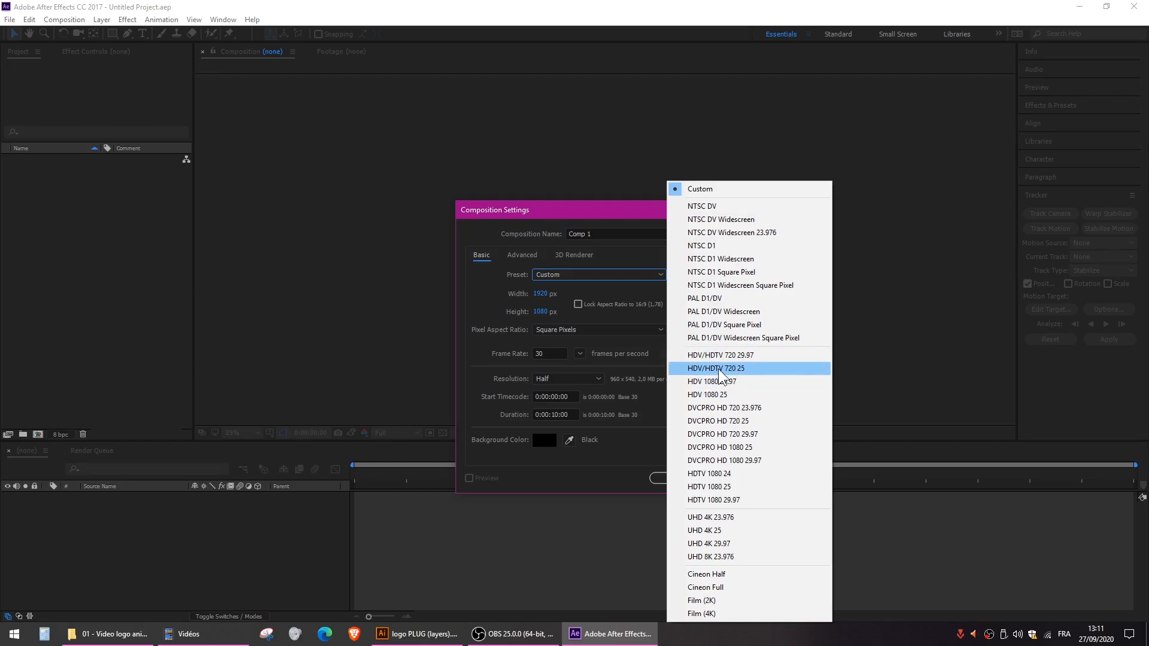
pyautogui.click(746, 373)
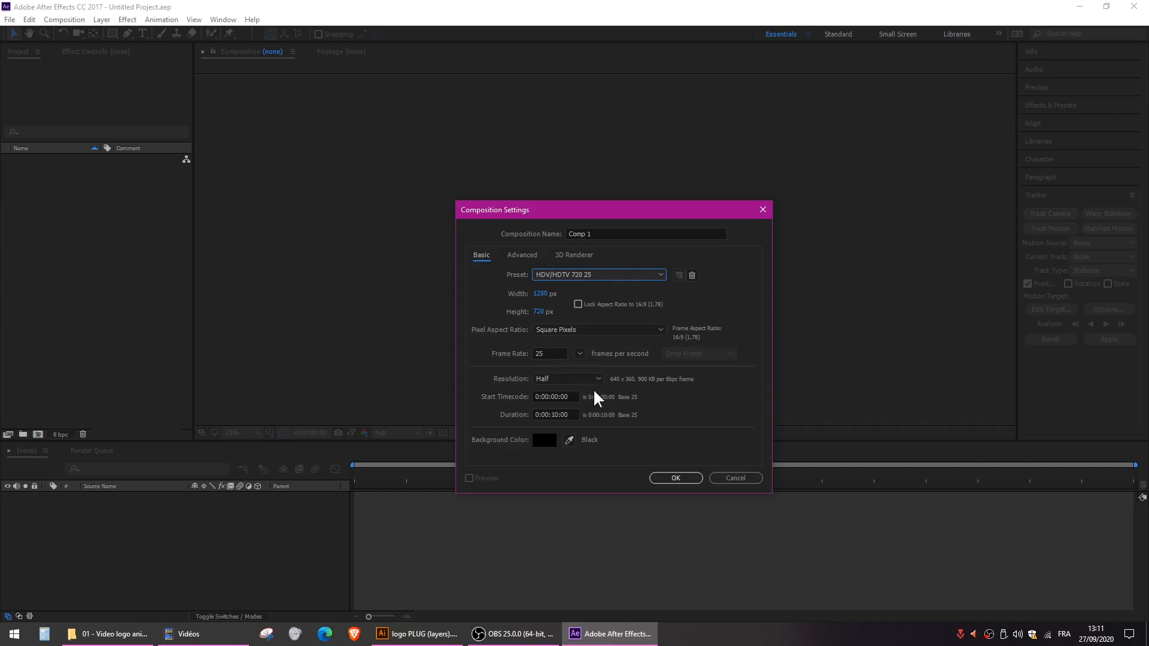
# - Open the new composition's duration for editing
pyautogui.doubleClick(558, 415)
pyautogui.click(561, 416)
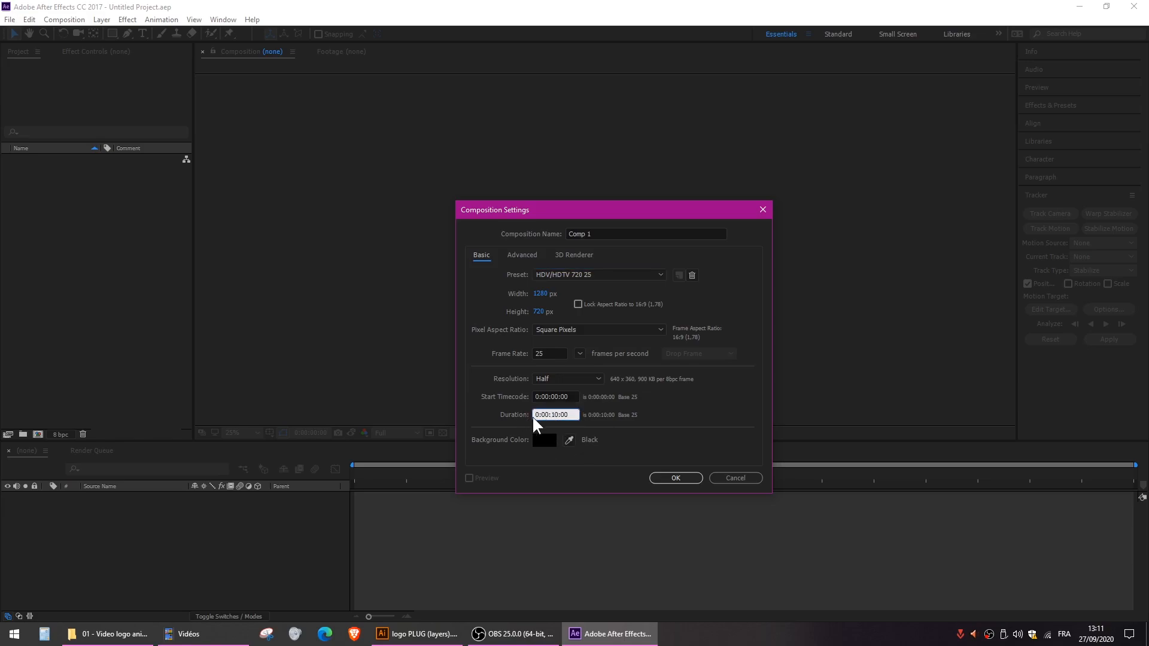
pyautogui.moveTo(536, 413); pyautogui.dragTo(593, 415)
pyautogui.click(573, 415)
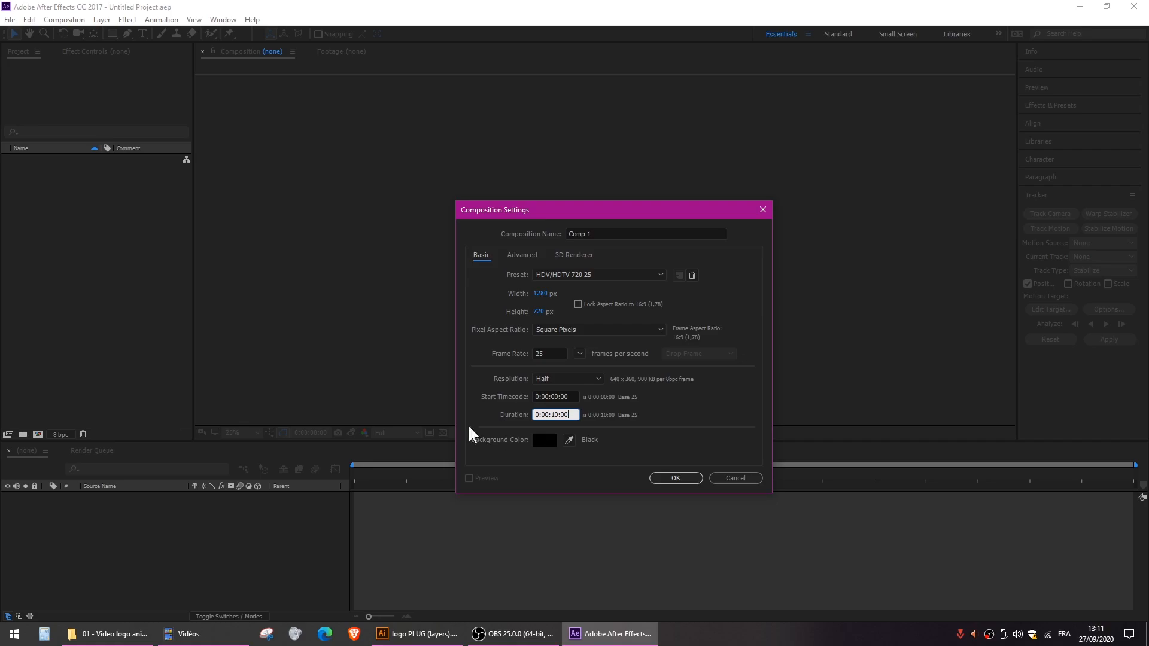
# - Create the composition with a duration of 0:00:10:00 and set its preview magnification to Fit up to 100%
pyautogui.click(675, 478)
pyautogui.scroll(2, 613, 225)
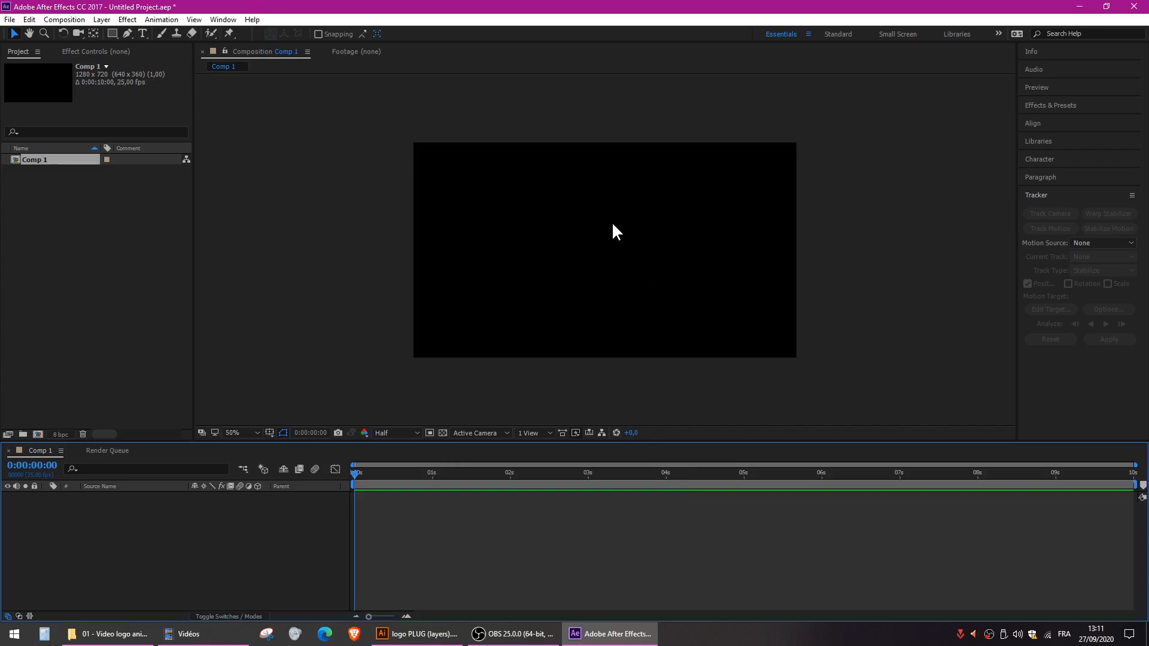
pyautogui.scroll(-1, 613, 226)
pyautogui.click(252, 434)
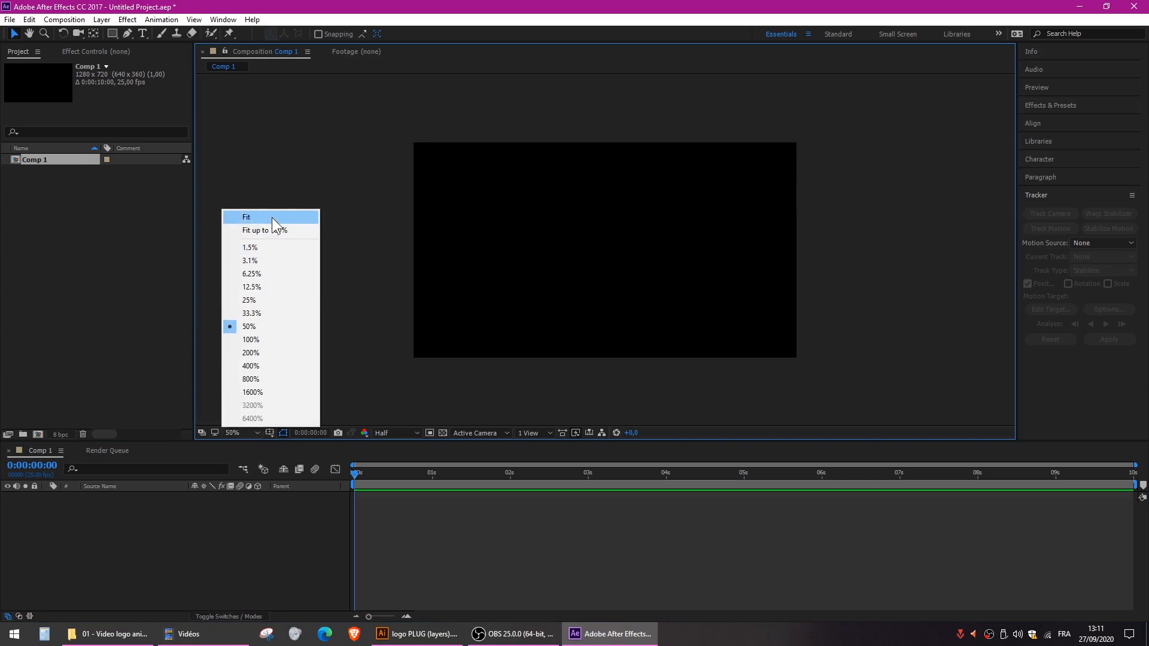
pyautogui.click(272, 236)
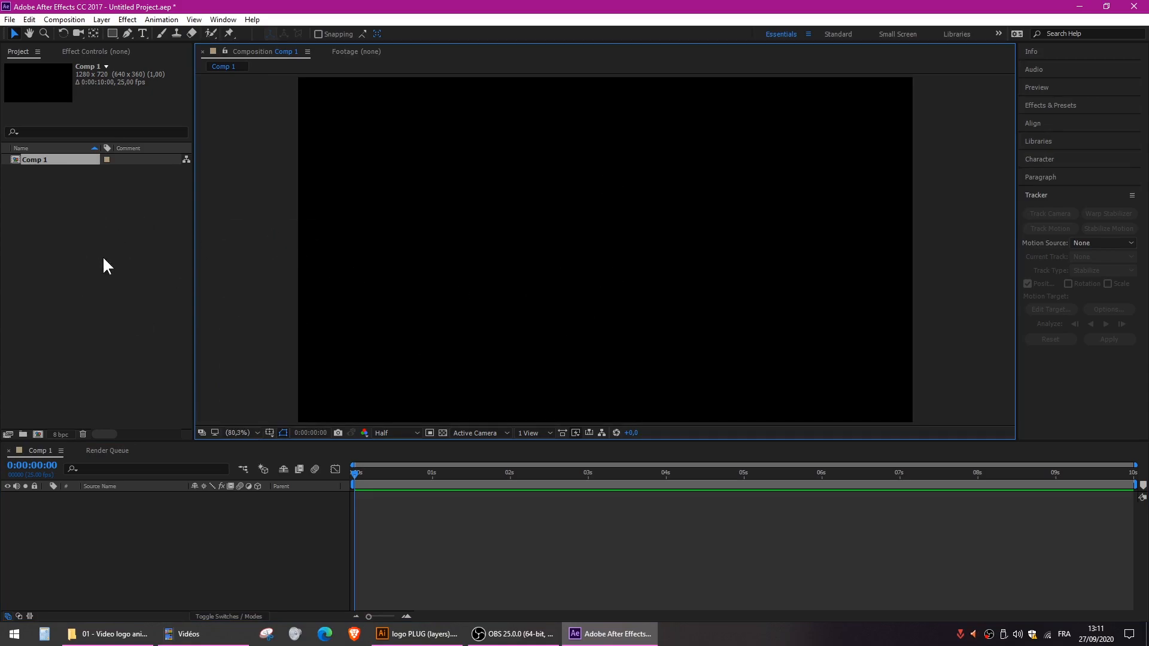
# - Bring the file logo PLUG (layers).ai from the 01 - Video logo animation folder into the project for import
pyautogui.click(108, 634)
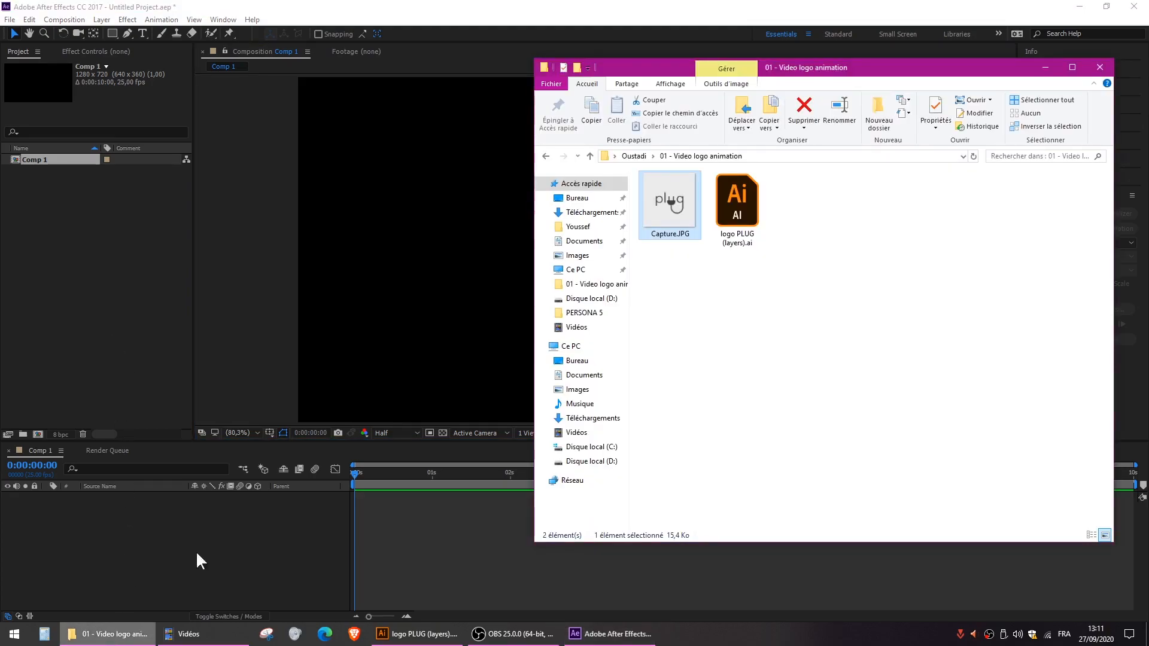
pyautogui.click(716, 294)
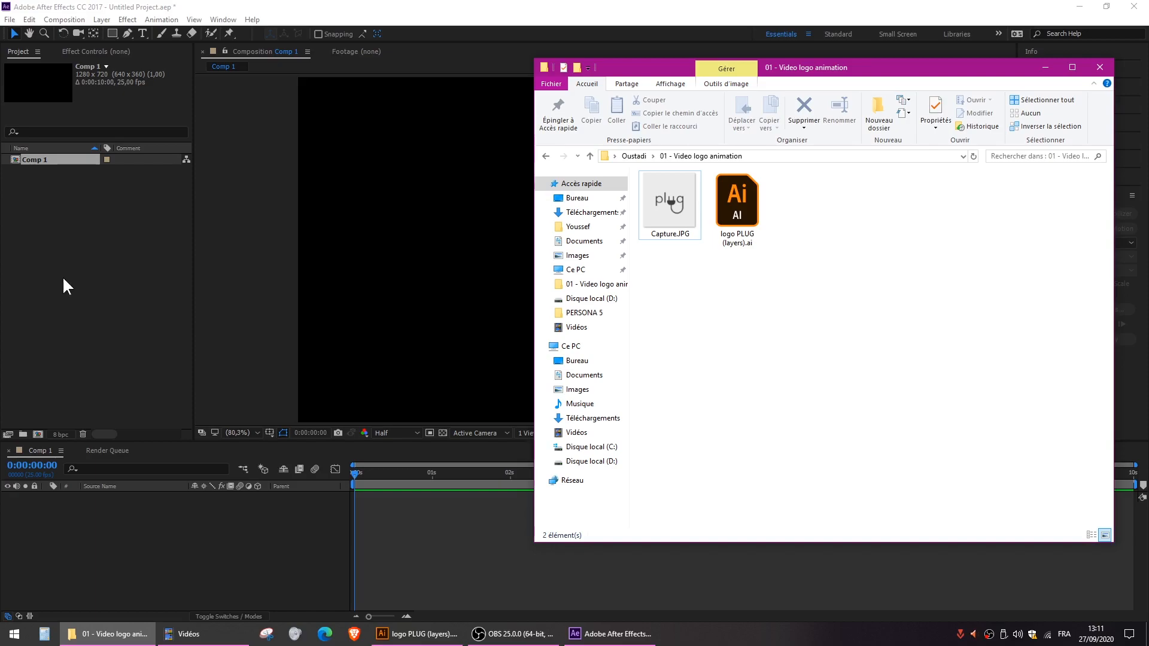
pyautogui.rightClick(45, 217)
pyautogui.moveTo(127, 278)
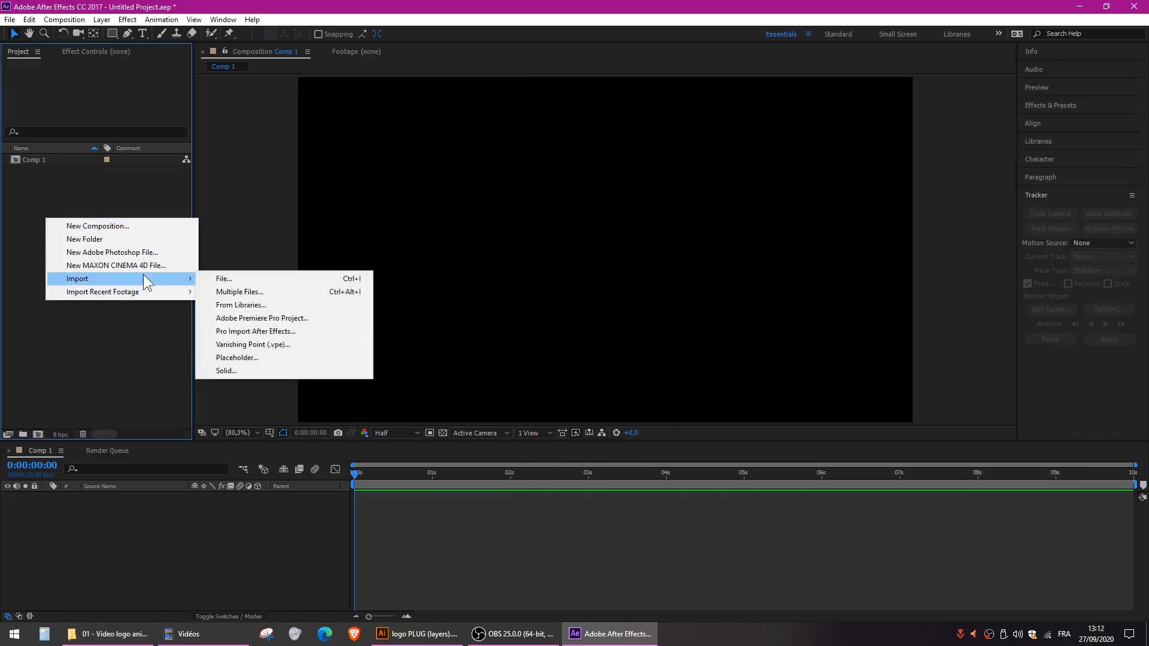
pyautogui.click(108, 634)
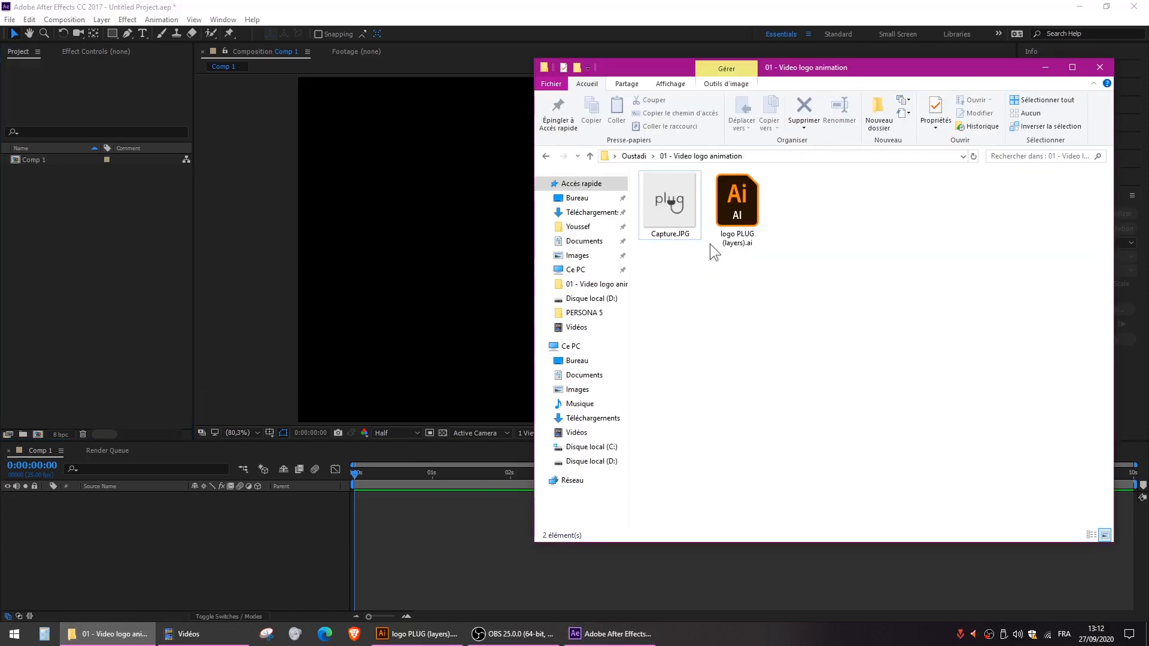
pyautogui.click(737, 233)
pyautogui.moveTo(738, 230); pyautogui.dragTo(60, 230)
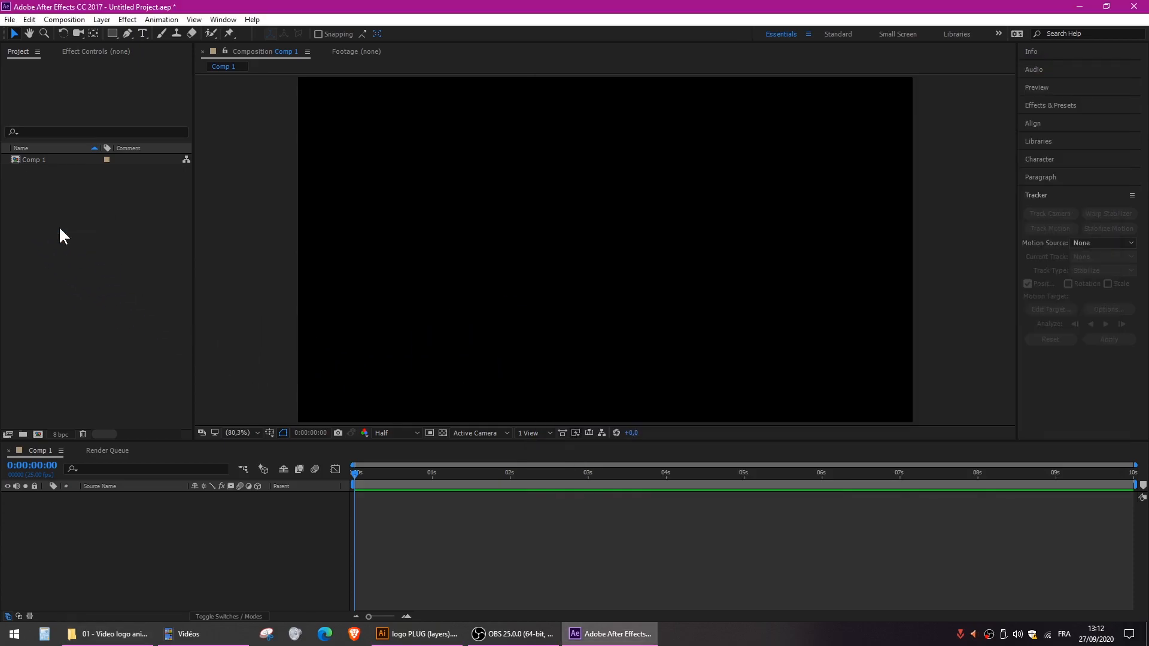
pyautogui.moveTo(800, 240); pyautogui.dragTo(559, 165)
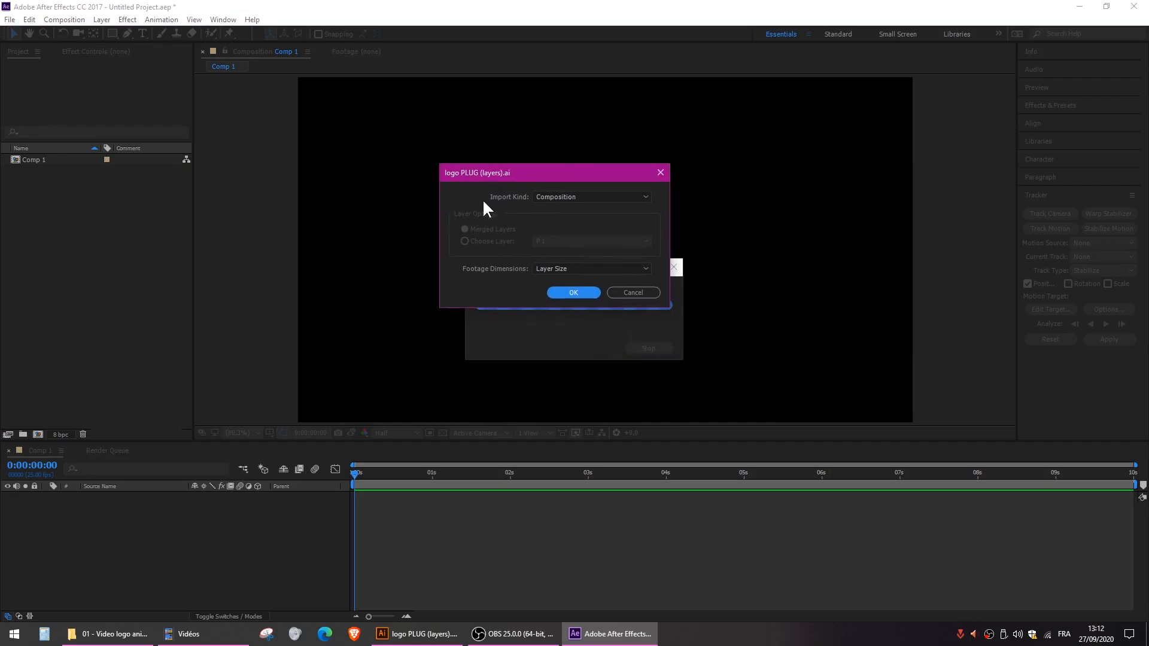
# - Try the Footage import kind for the logo file, with a single chosen layer and with merged layers
pyautogui.click(551, 194)
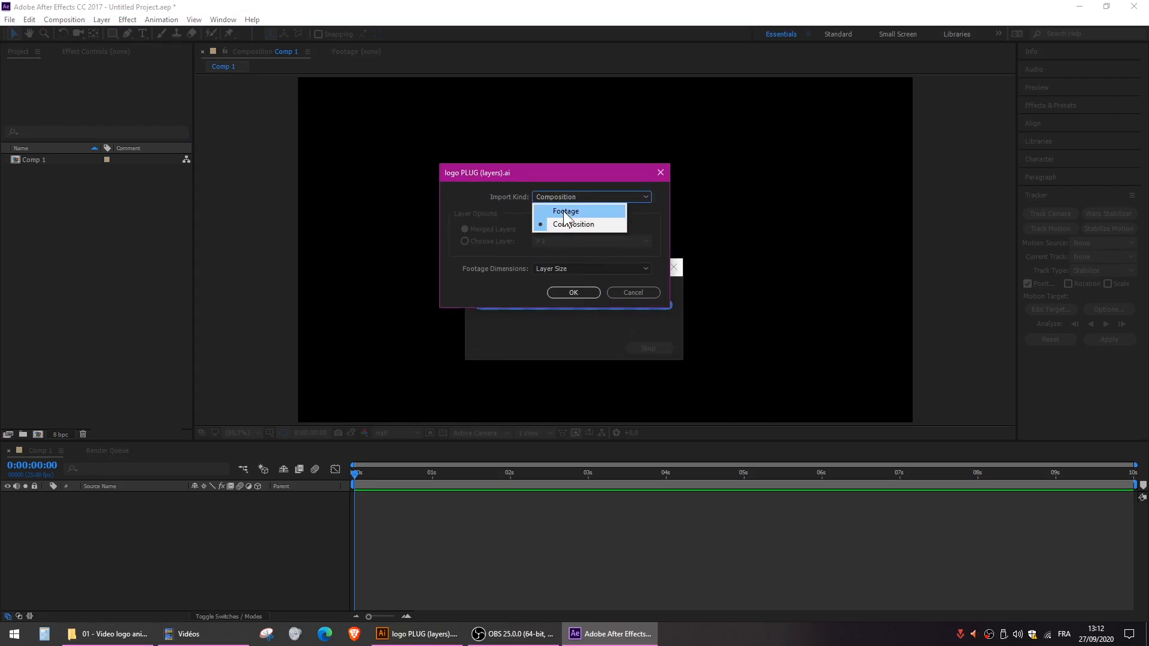
pyautogui.click(564, 212)
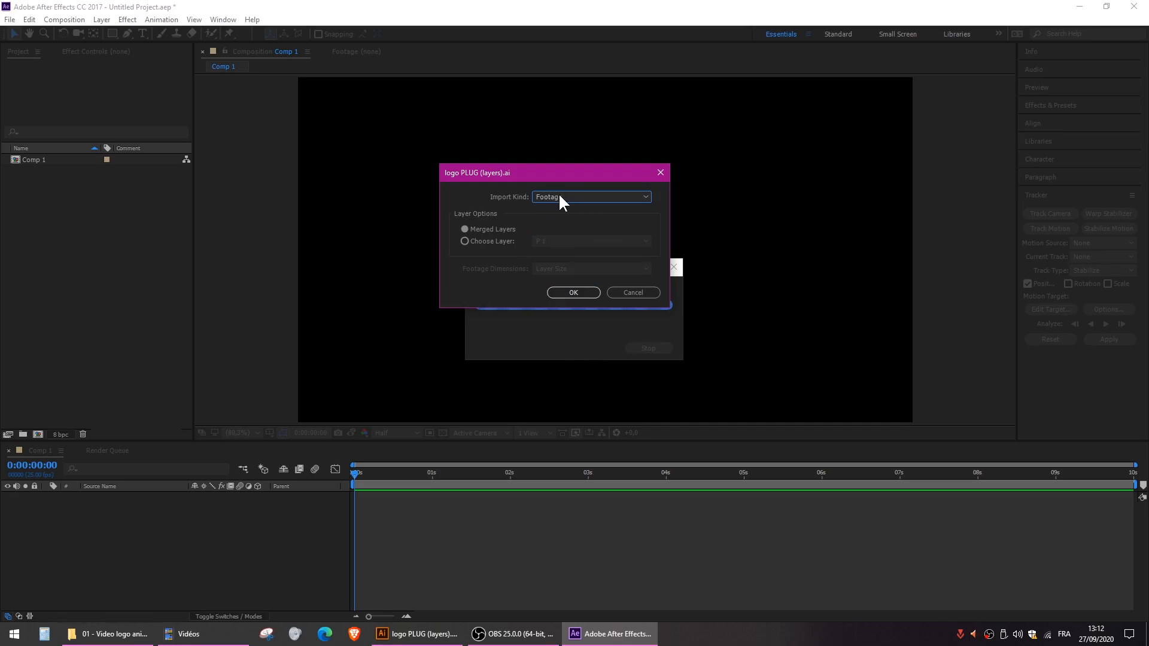
pyautogui.click(560, 197)
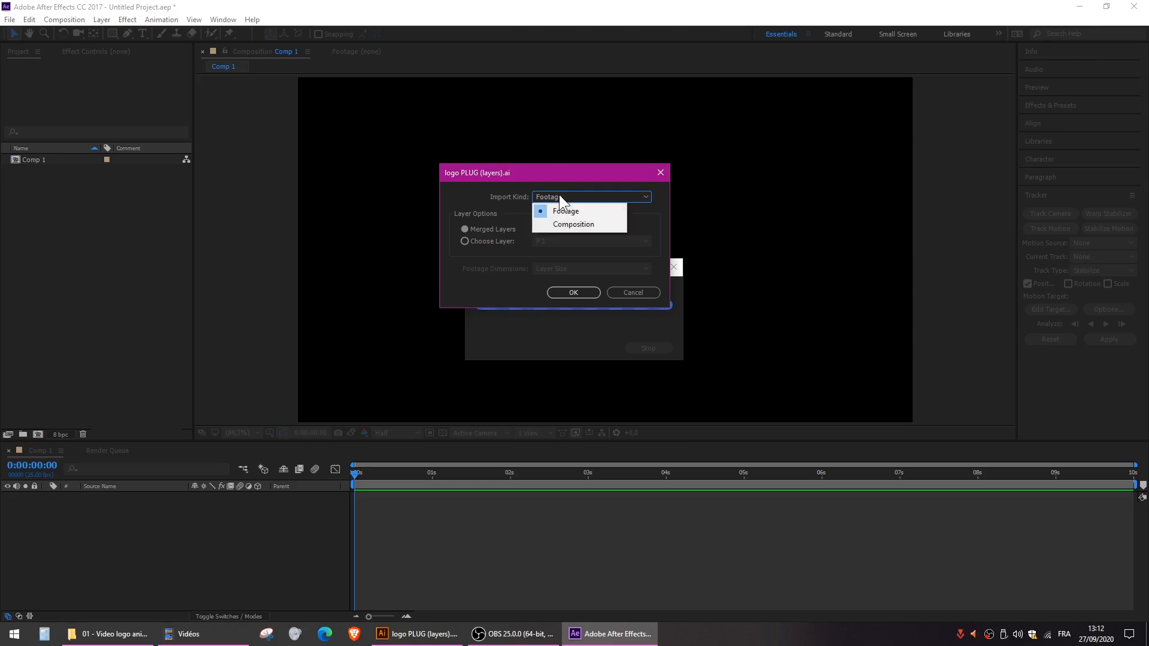
pyautogui.click(486, 242)
pyautogui.click(486, 242)
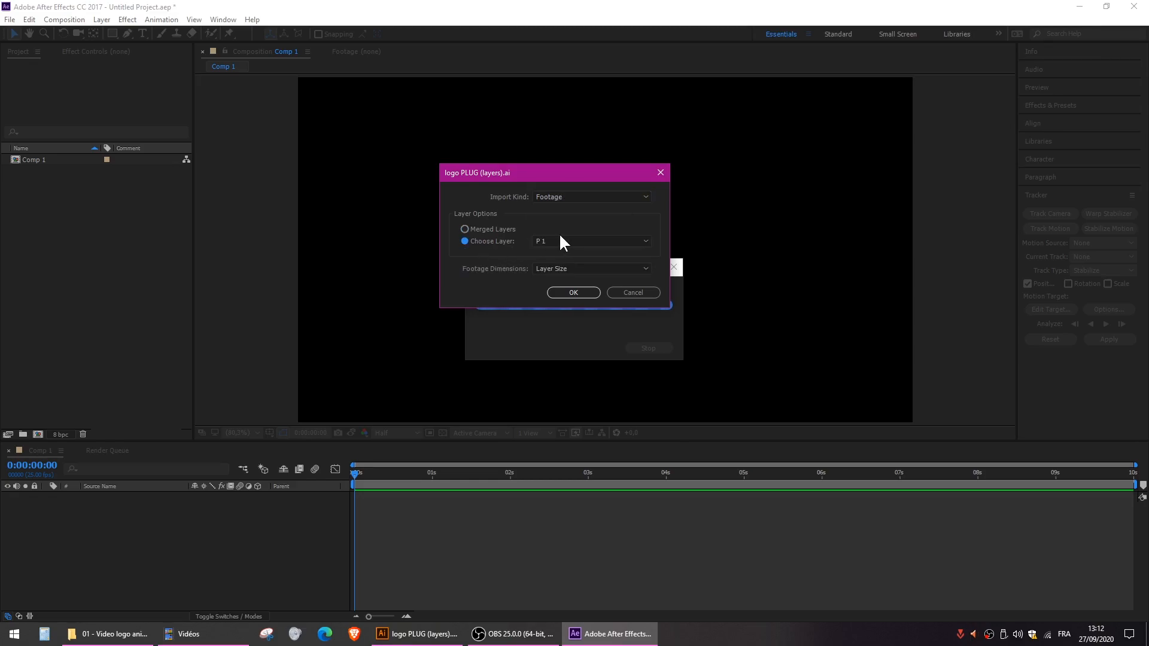
pyautogui.click(562, 240)
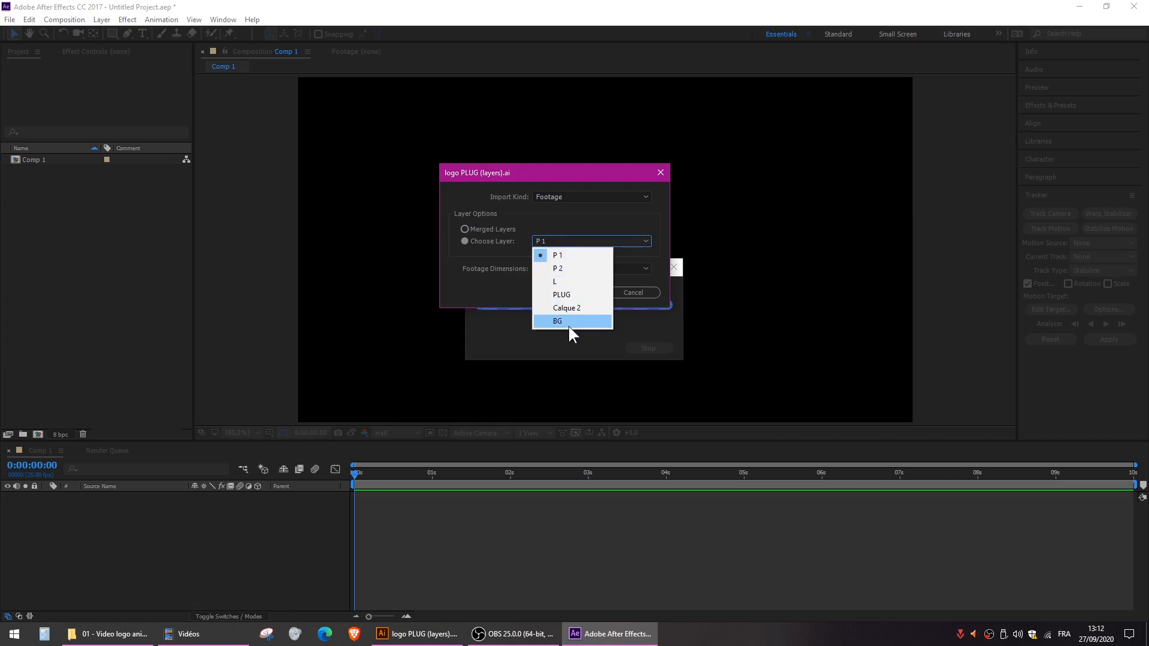
pyautogui.click(560, 222)
pyautogui.click(480, 229)
# - Import the logo file as a Composition with footage dimensions set to Layer Size
pyautogui.click(548, 195)
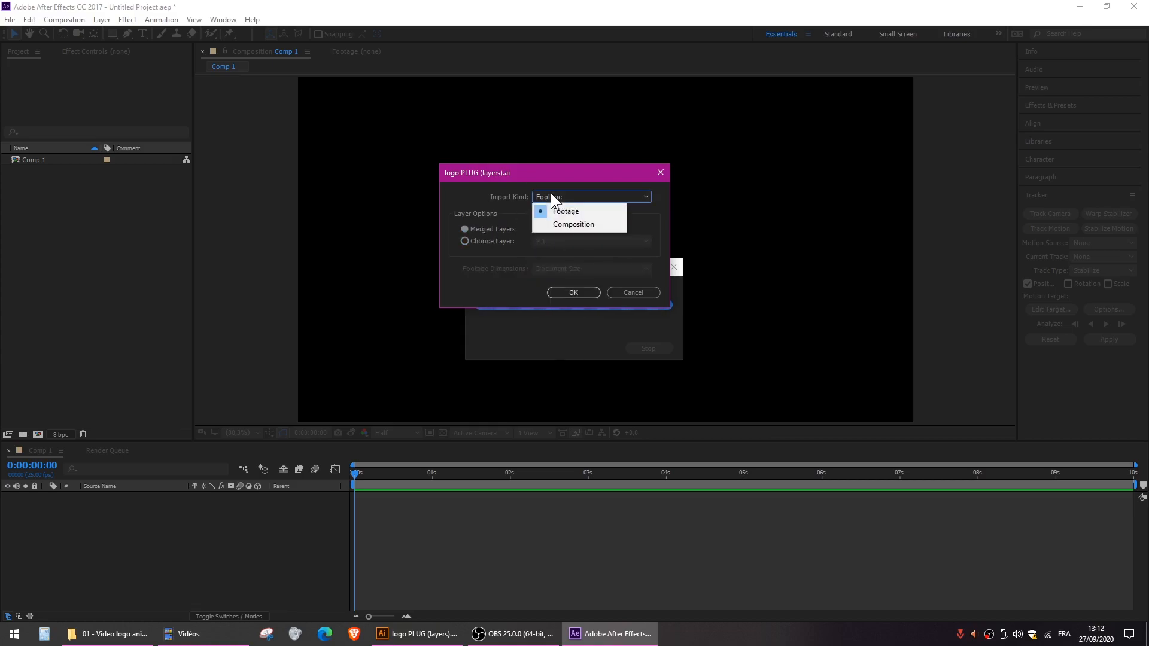
pyautogui.click(574, 226)
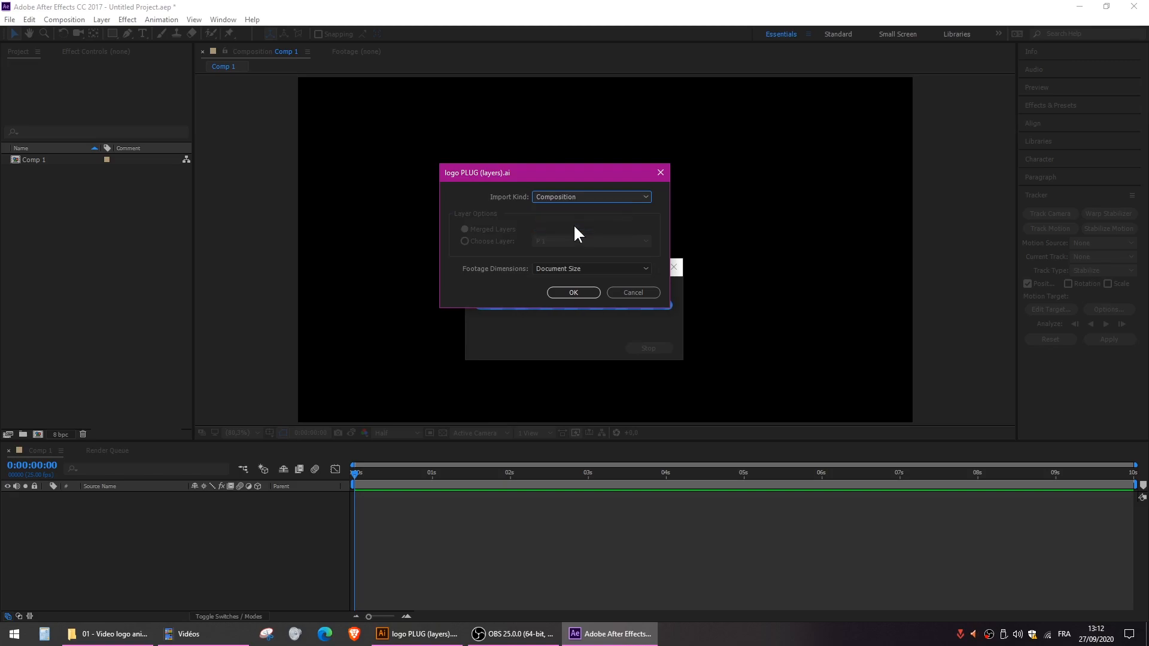
pyautogui.click(562, 267)
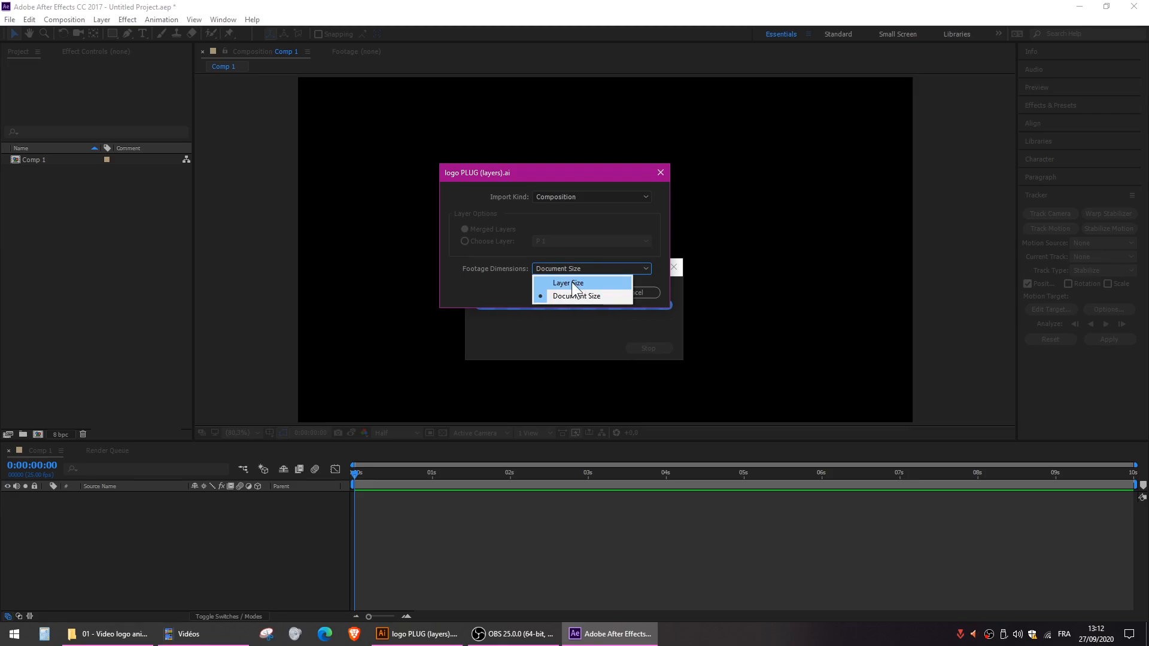
pyautogui.click(573, 282)
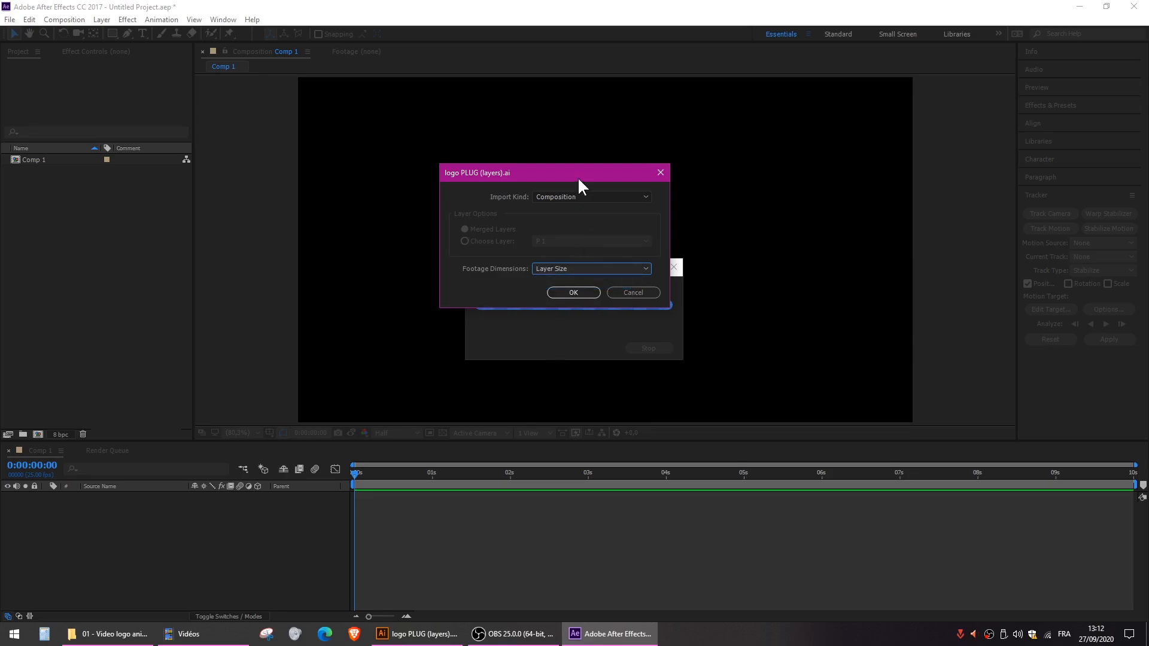
pyautogui.click(573, 292)
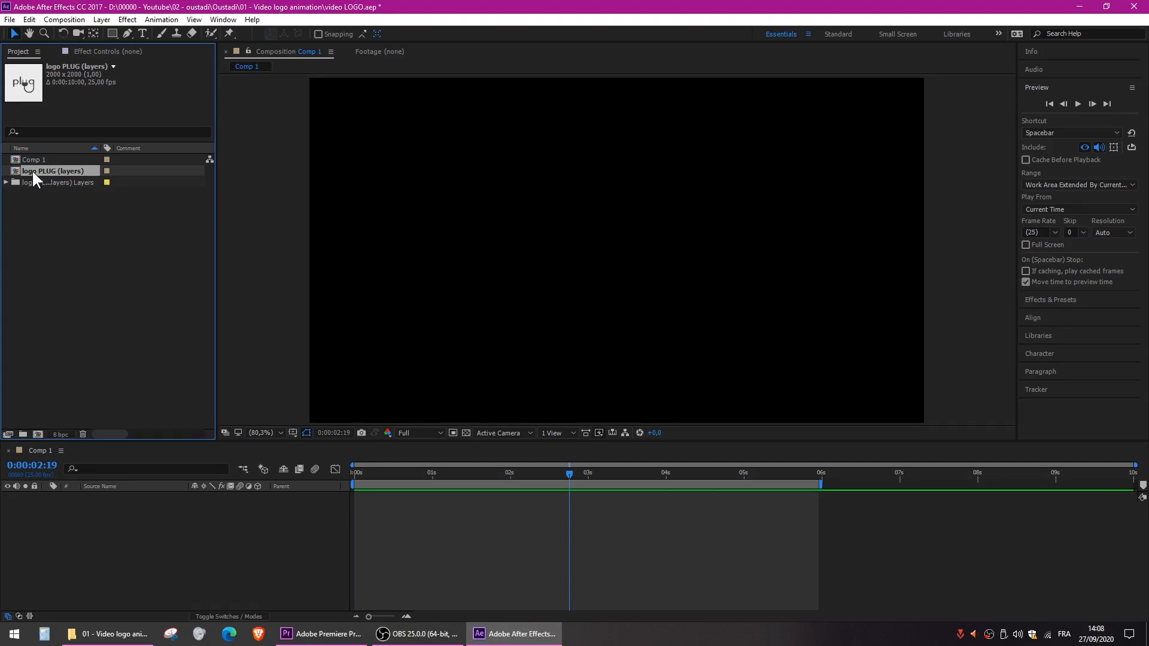
# - Move the BG layer out of the logo PLUG (layers) composition and into Comp 1
pyautogui.click(34, 452)
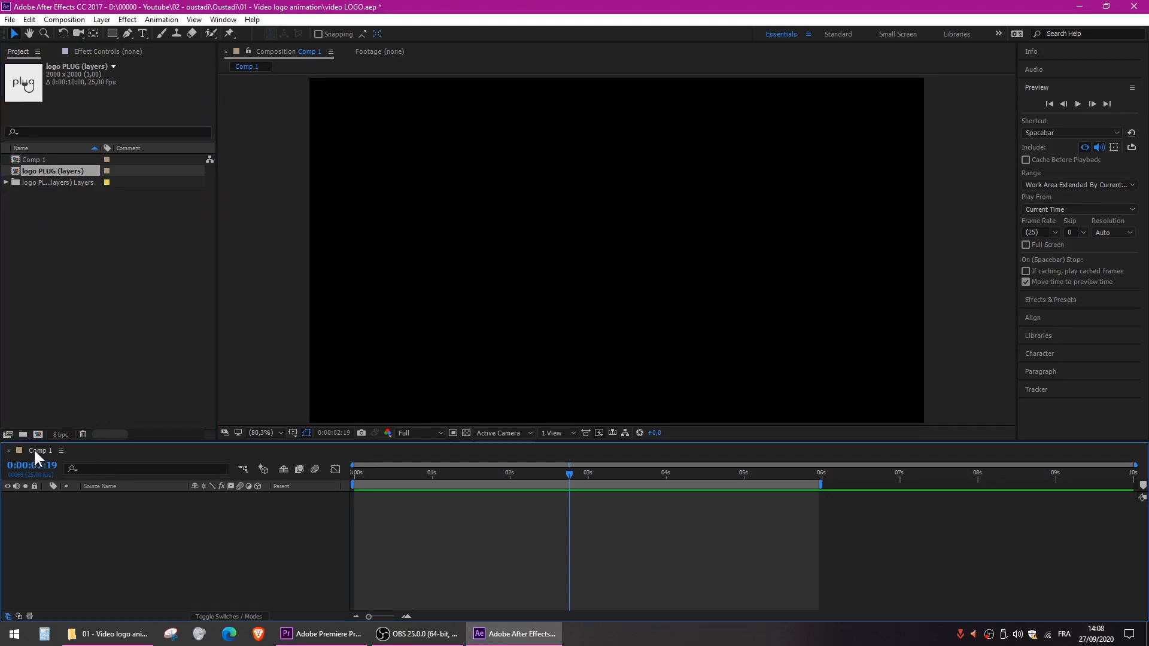
pyautogui.click(25, 158)
pyautogui.doubleClick(34, 171)
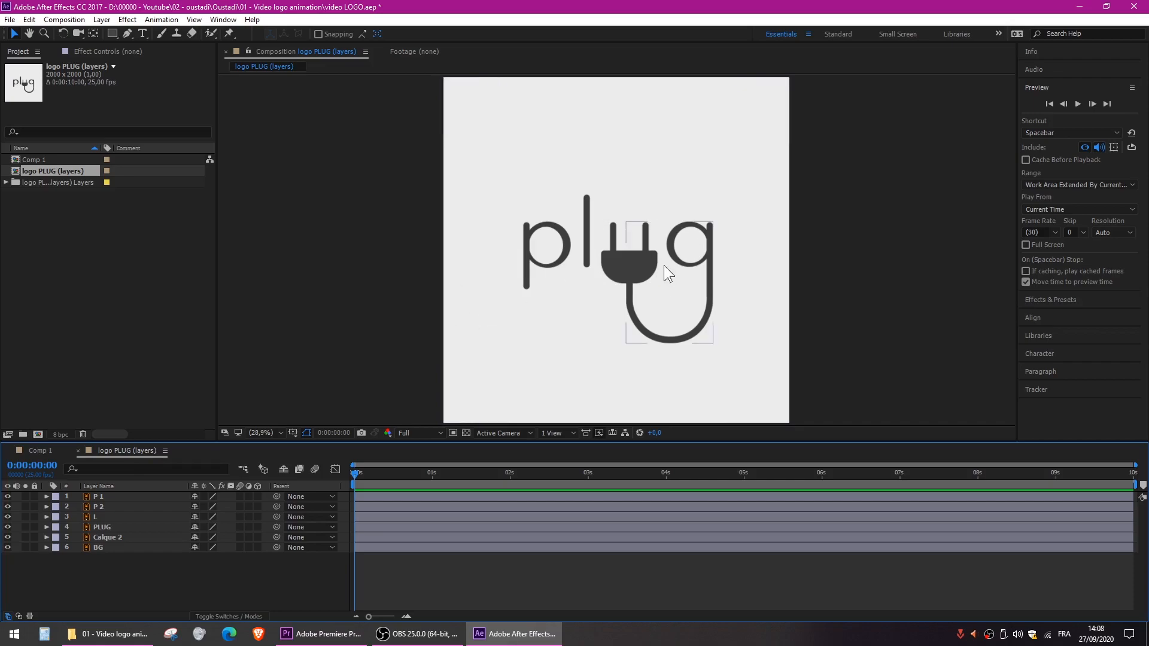
pyautogui.click(99, 547)
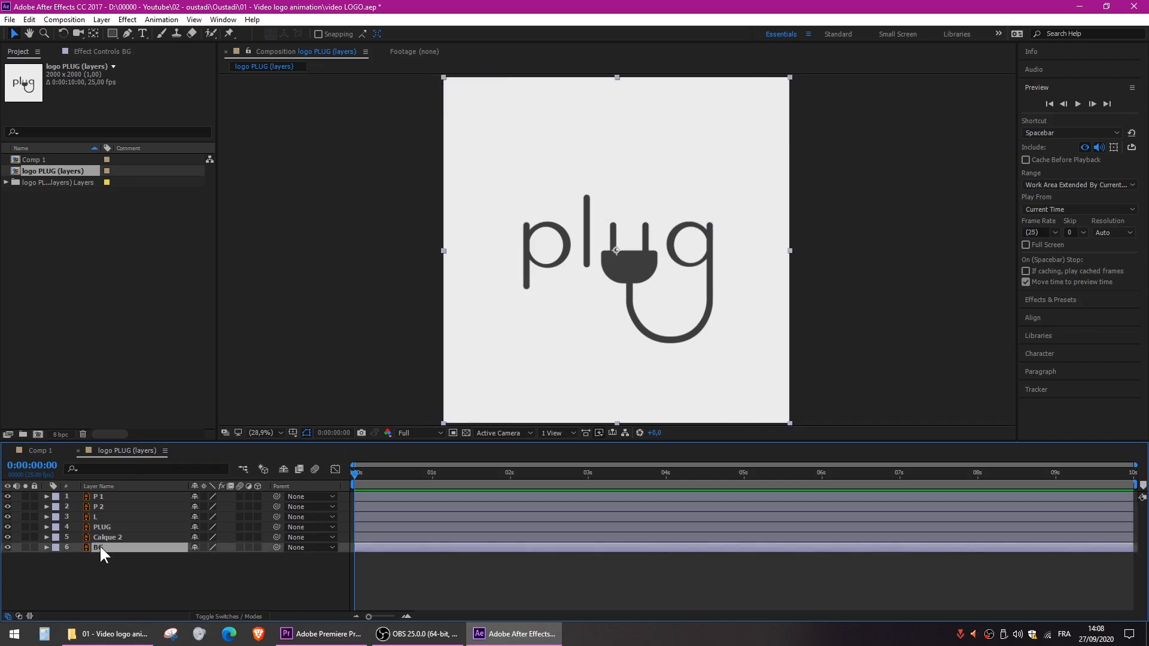
pyautogui.press('Delete')
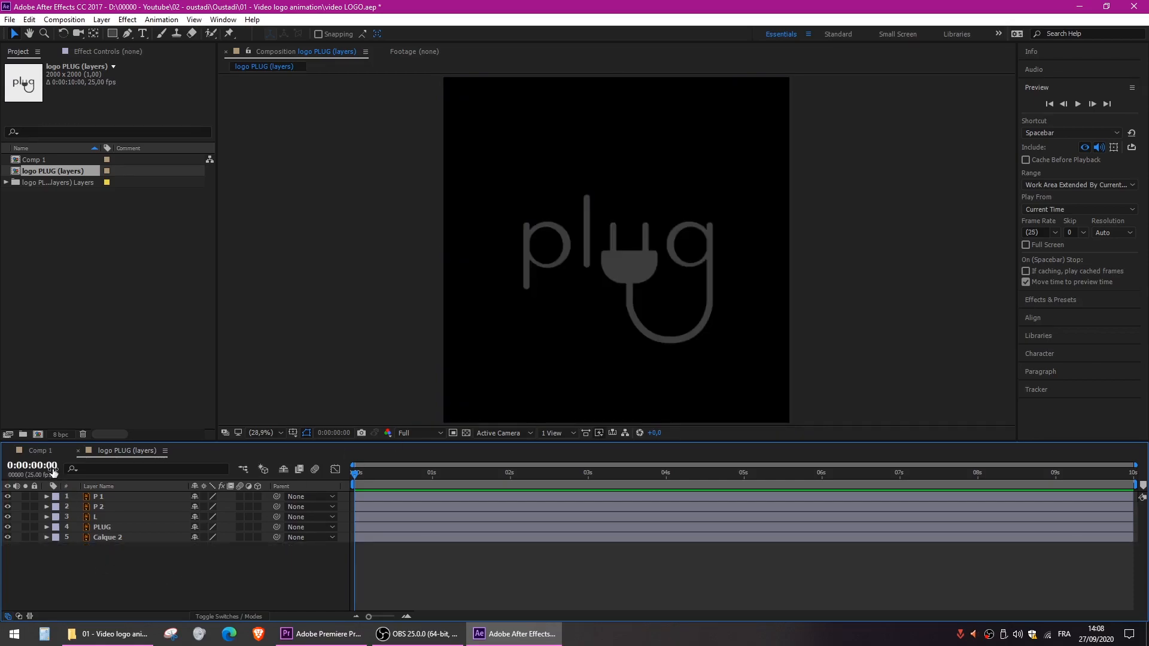
pyautogui.click(36, 449)
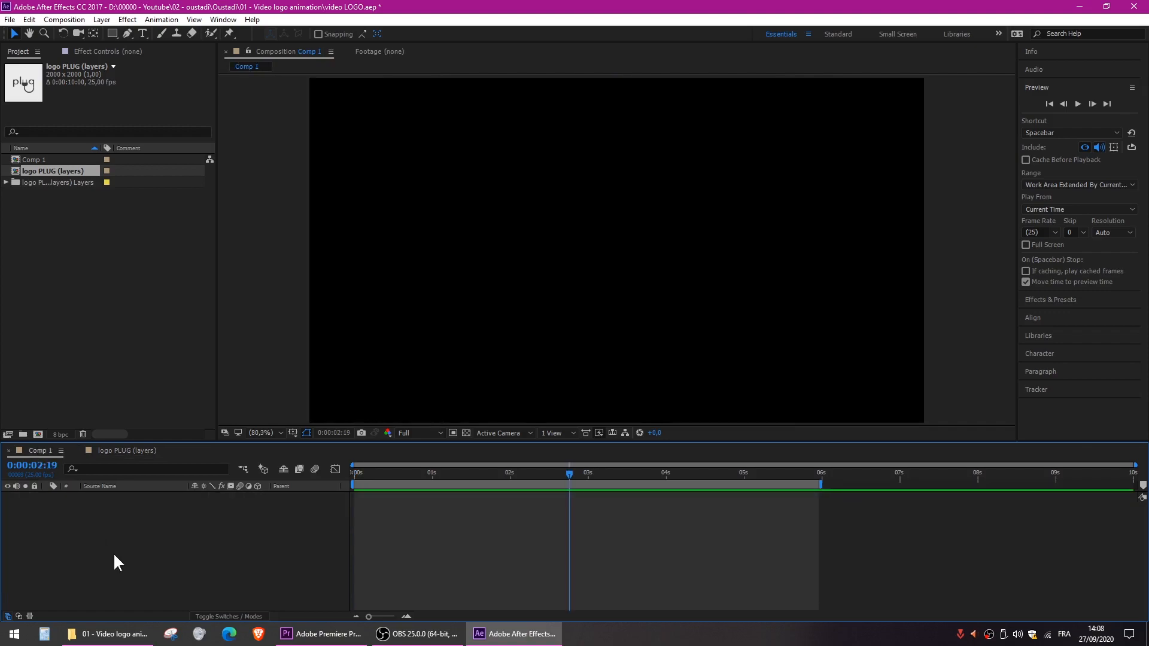
pyautogui.hotkey('ctrl', 'v')
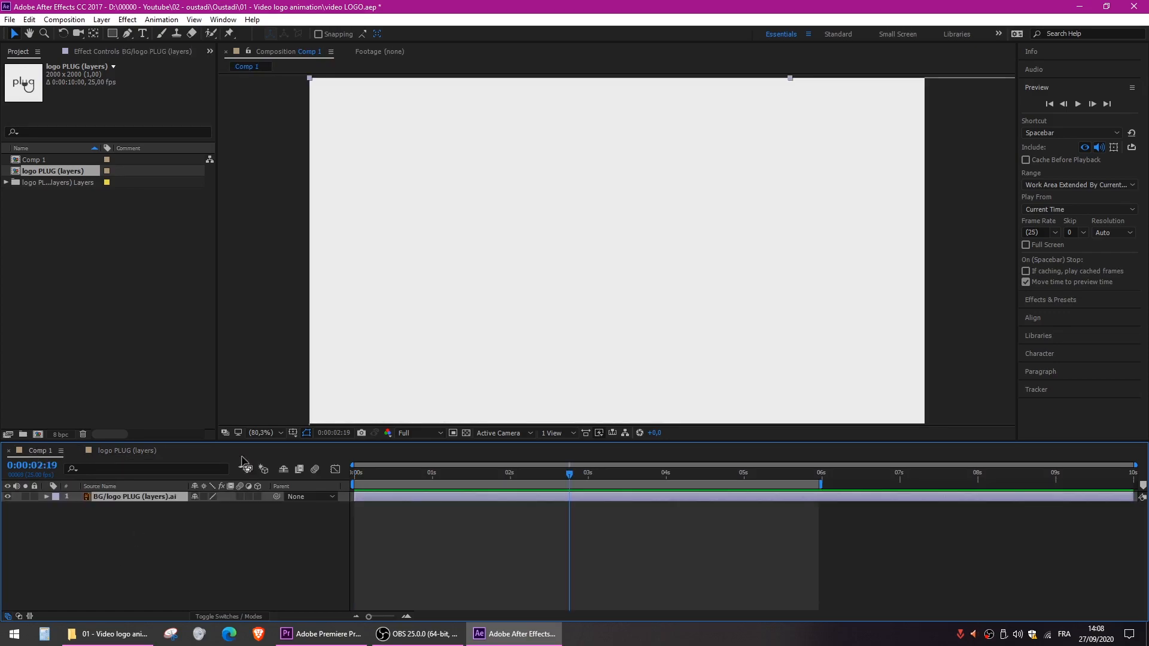
# - Scale the BG layer down so it covers the Comp 1 frame with a slight overlap on every side
pyautogui.scroll(-6, 337, 281)
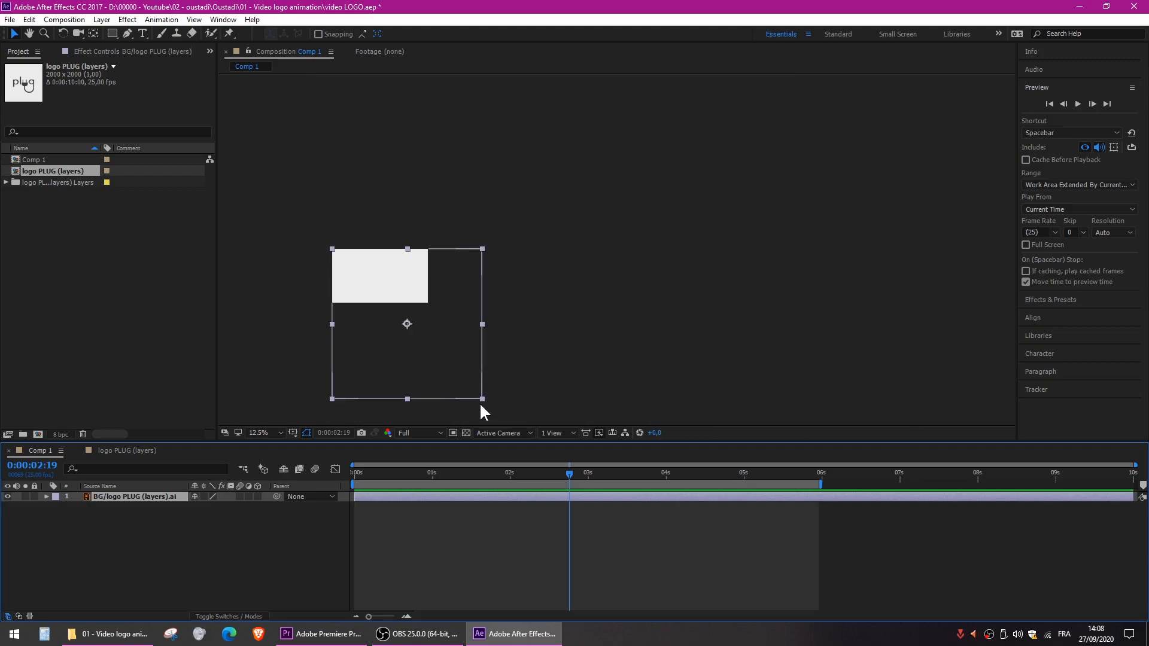
pyautogui.moveTo(482, 398); pyautogui.dragTo(628, 275)
pyautogui.scroll(3, 382, 289)
pyautogui.press('`')
pyautogui.press('`')
pyautogui.click(173, 544)
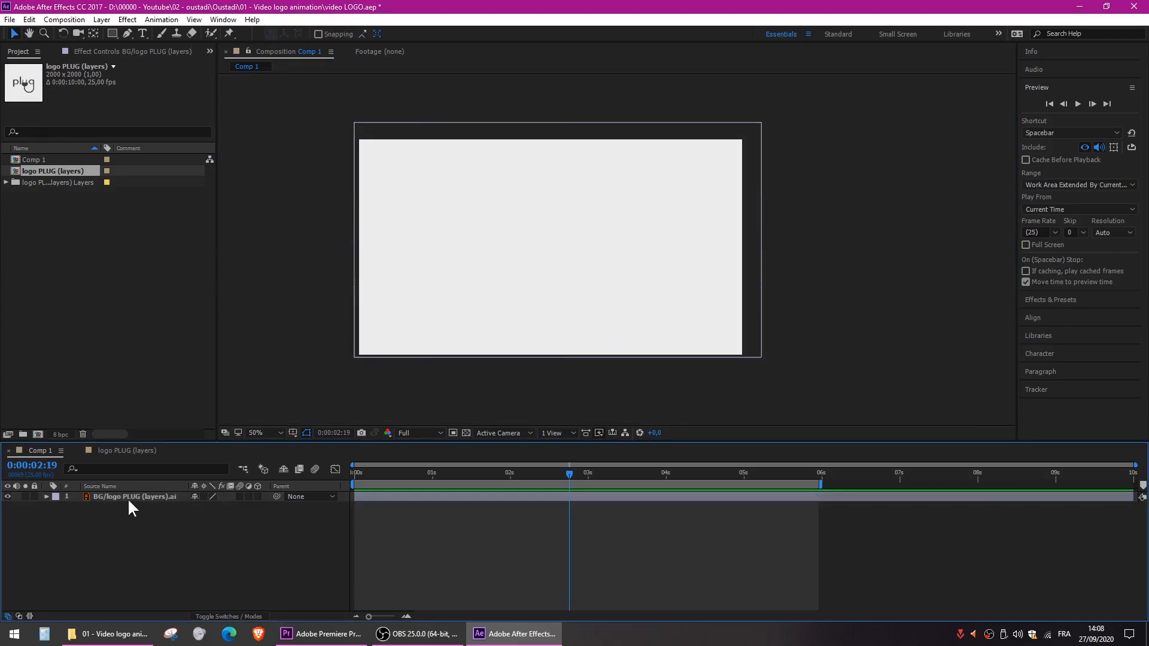
# - Add the logo PLUG (layers) composition to Comp 1 above the background, centred in the frame
pyautogui.click(120, 451)
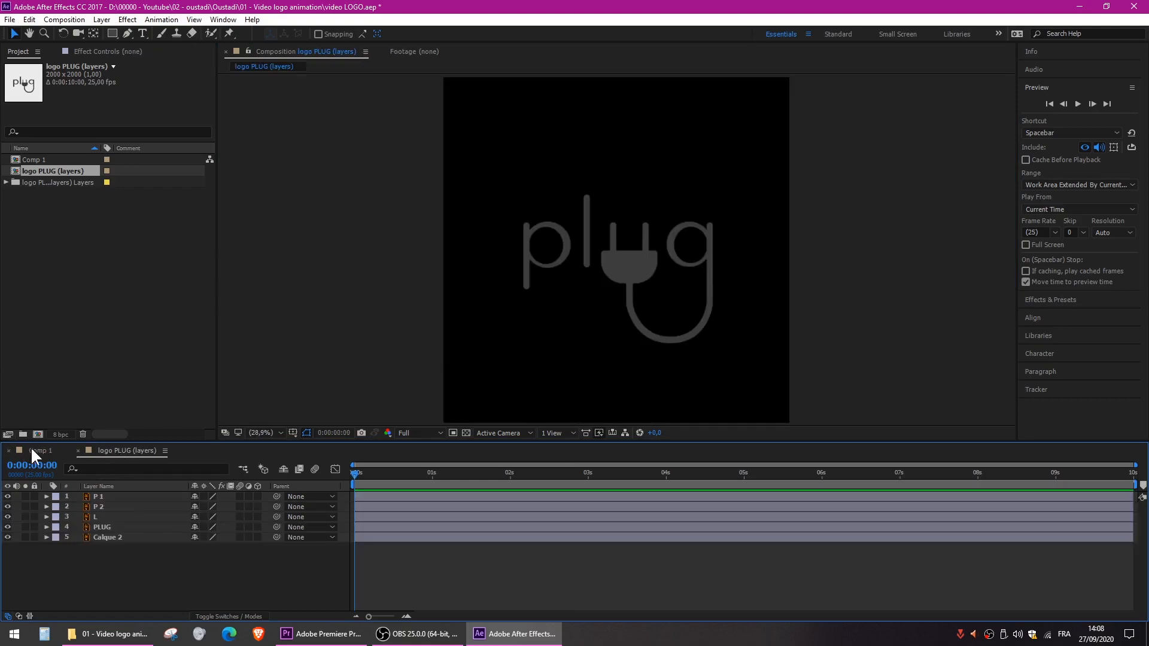
pyautogui.click(33, 450)
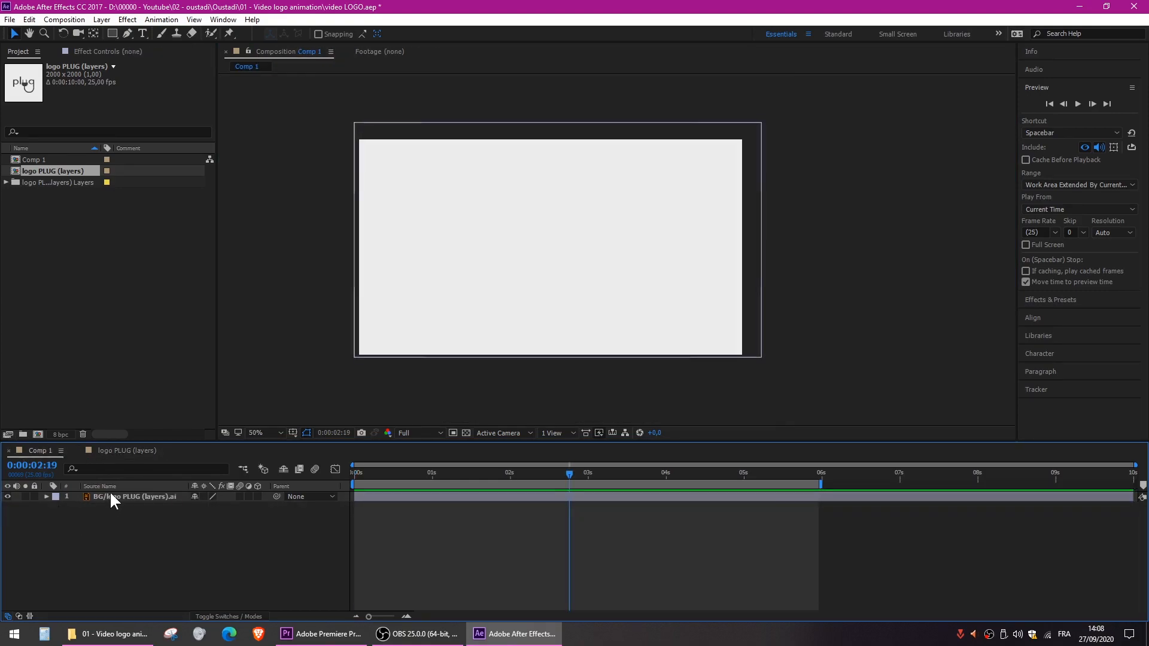
pyautogui.click(119, 450)
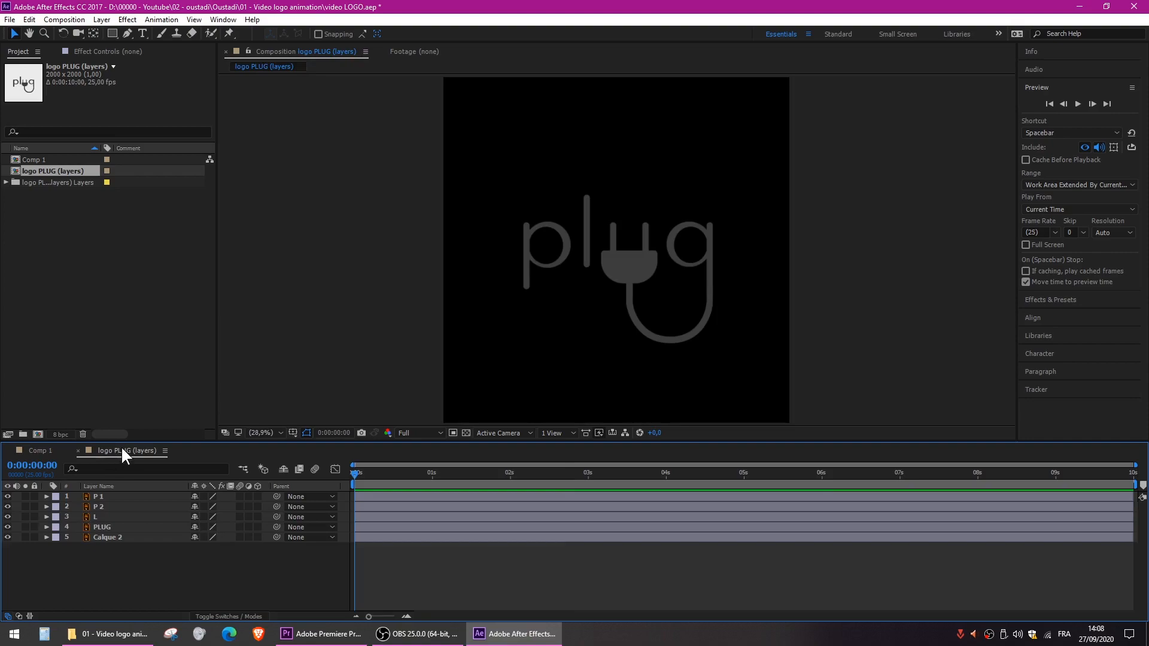
pyautogui.click(37, 447)
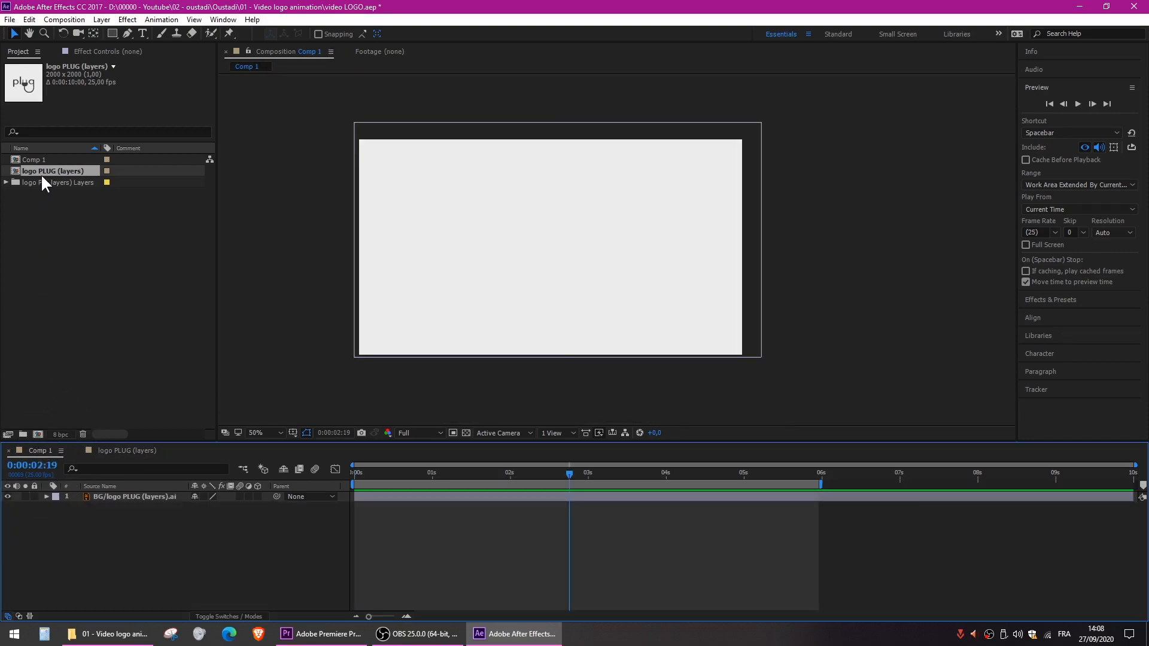
pyautogui.moveTo(39, 171); pyautogui.dragTo(557, 254)
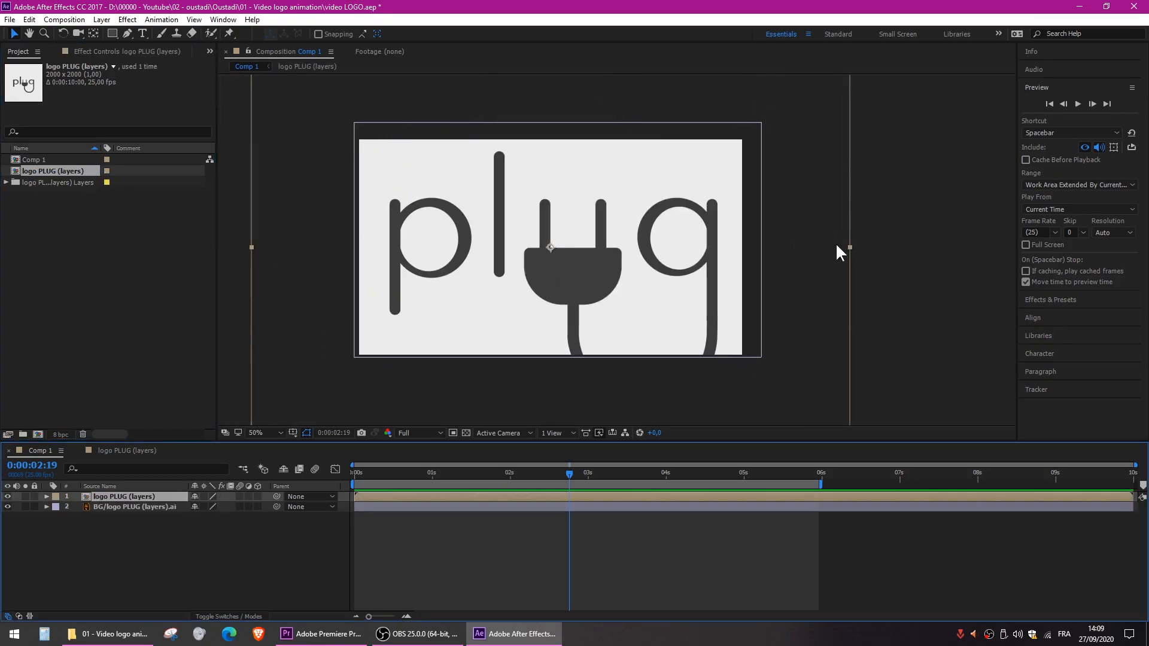
# - Scale the logo layer in Comp 1 down proportionally to just under half its size, keeping it centred
pyautogui.moveTo(850, 248); pyautogui.dragTo(695, 255)
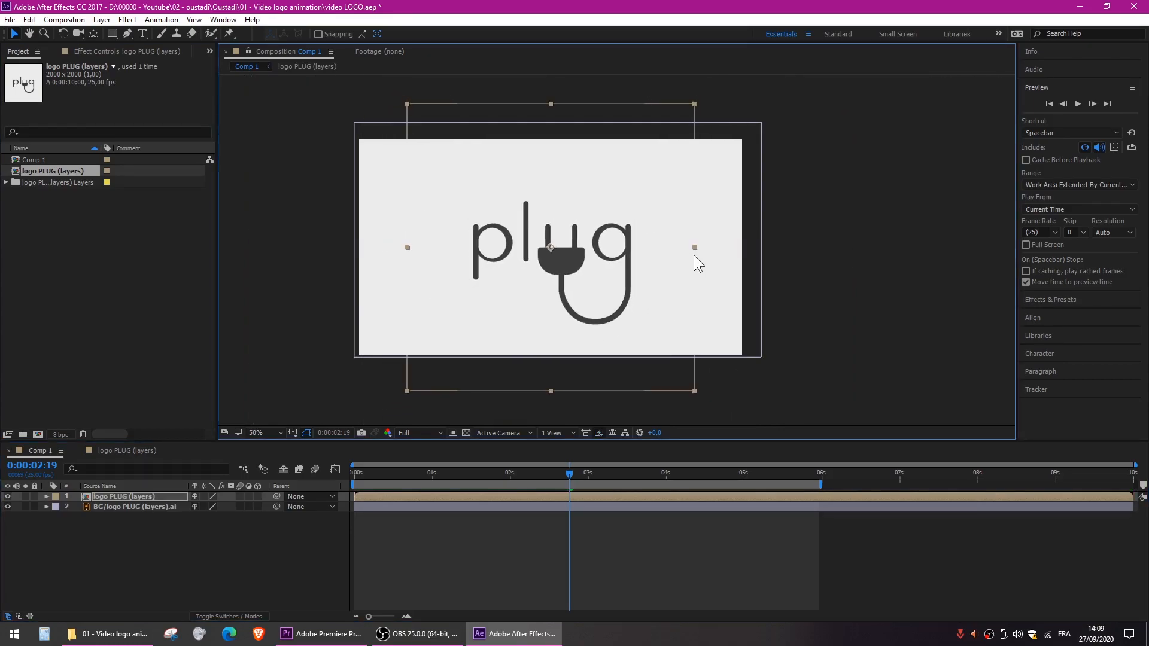
pyautogui.click(899, 246)
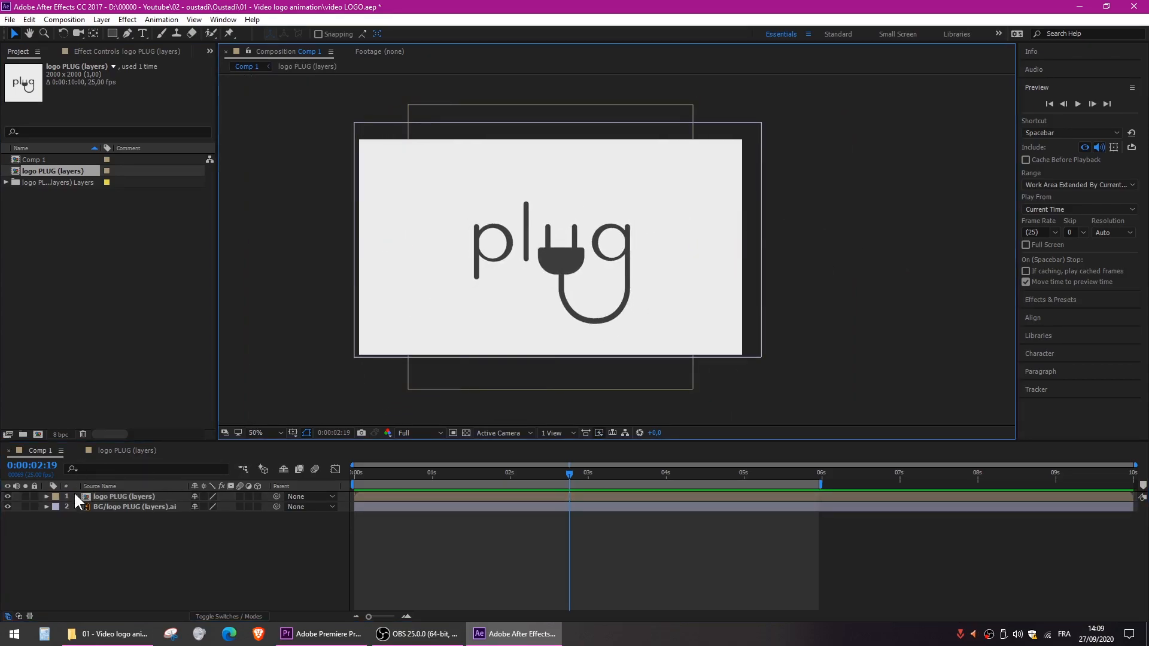
pyautogui.click(100, 497)
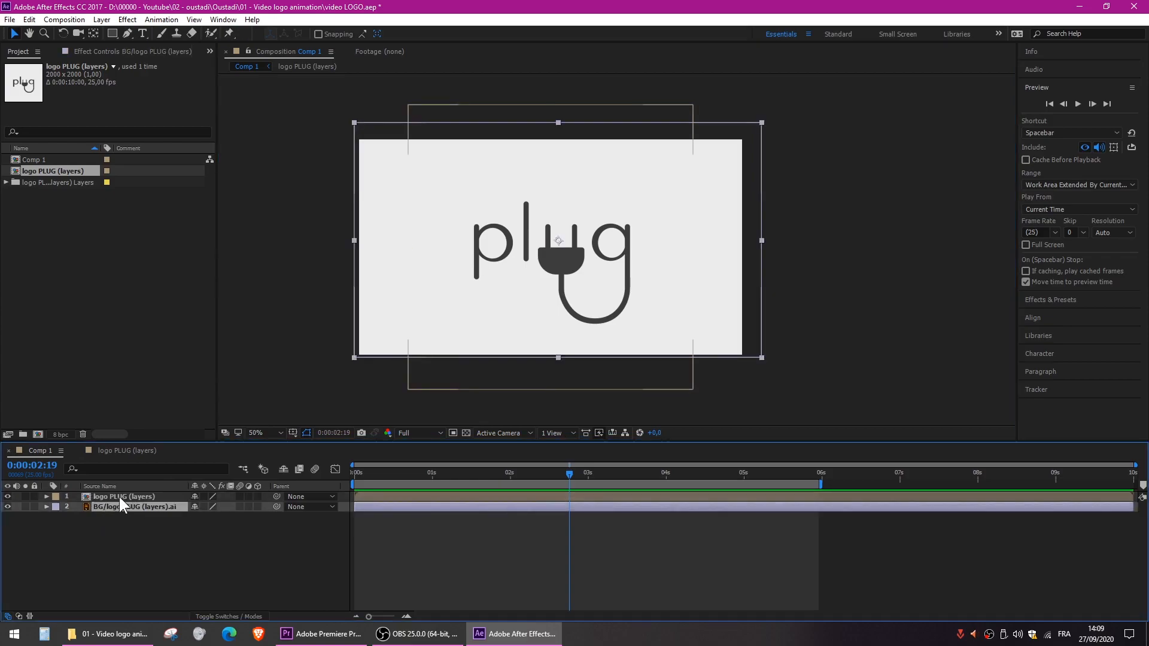
# - Open the logo PLUG (layers) composition nested in Comp 1
pyautogui.doubleClick(120, 496)
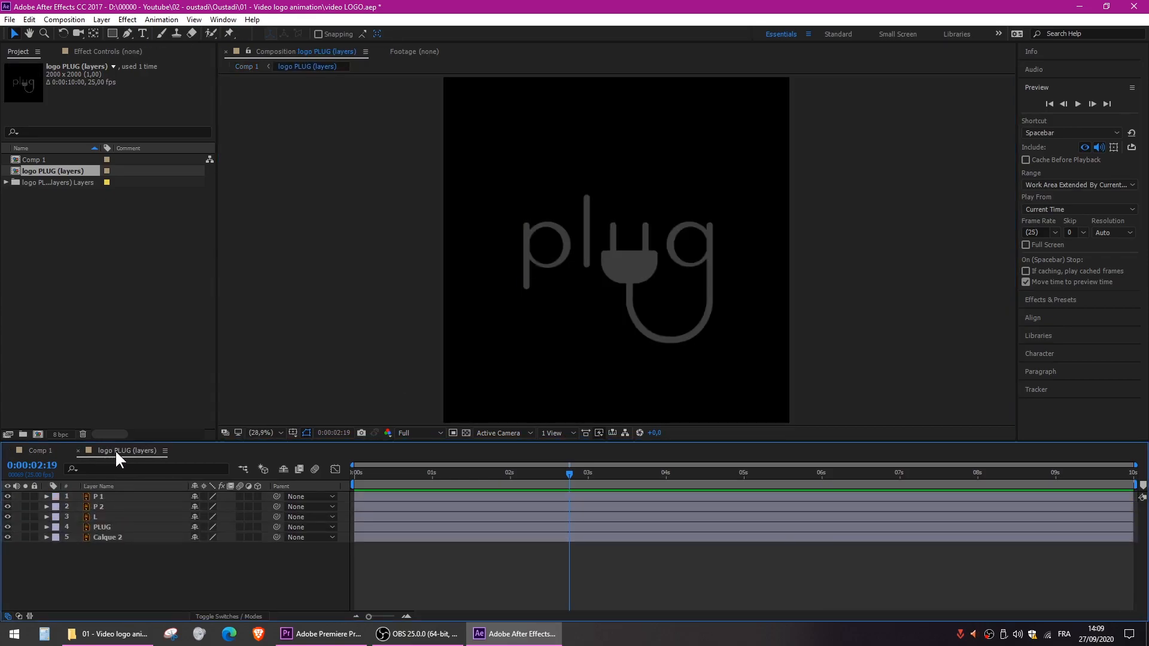
pyautogui.scroll(1, 598, 263)
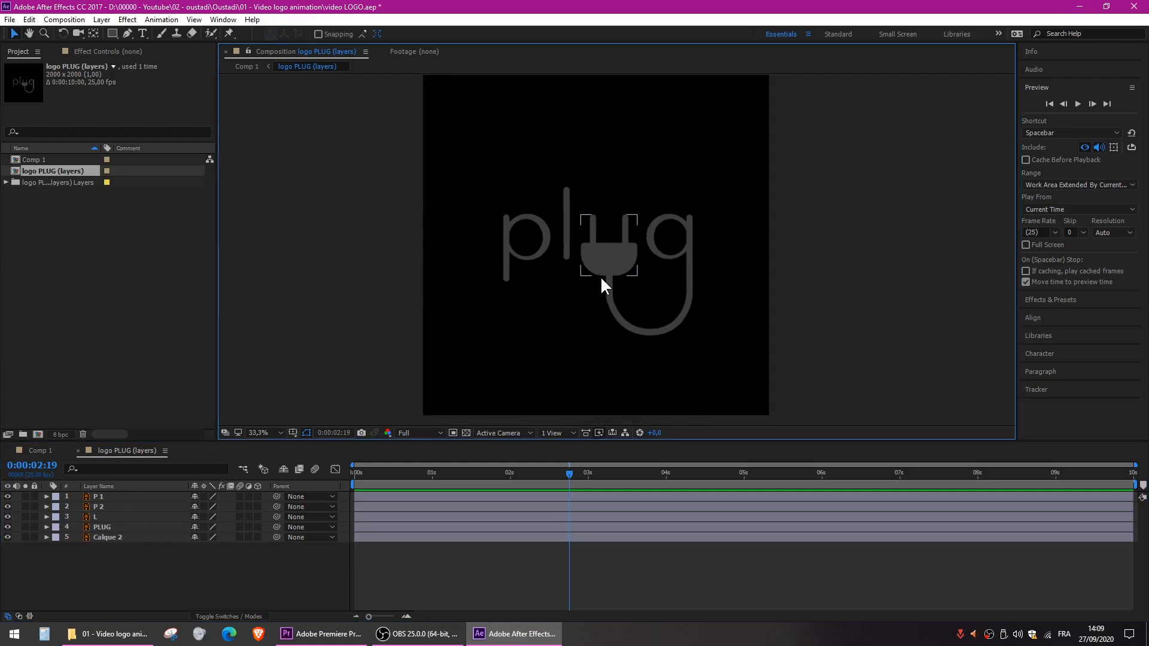
pyautogui.scroll(2, 613, 298)
pyautogui.scroll(-1, 611, 247)
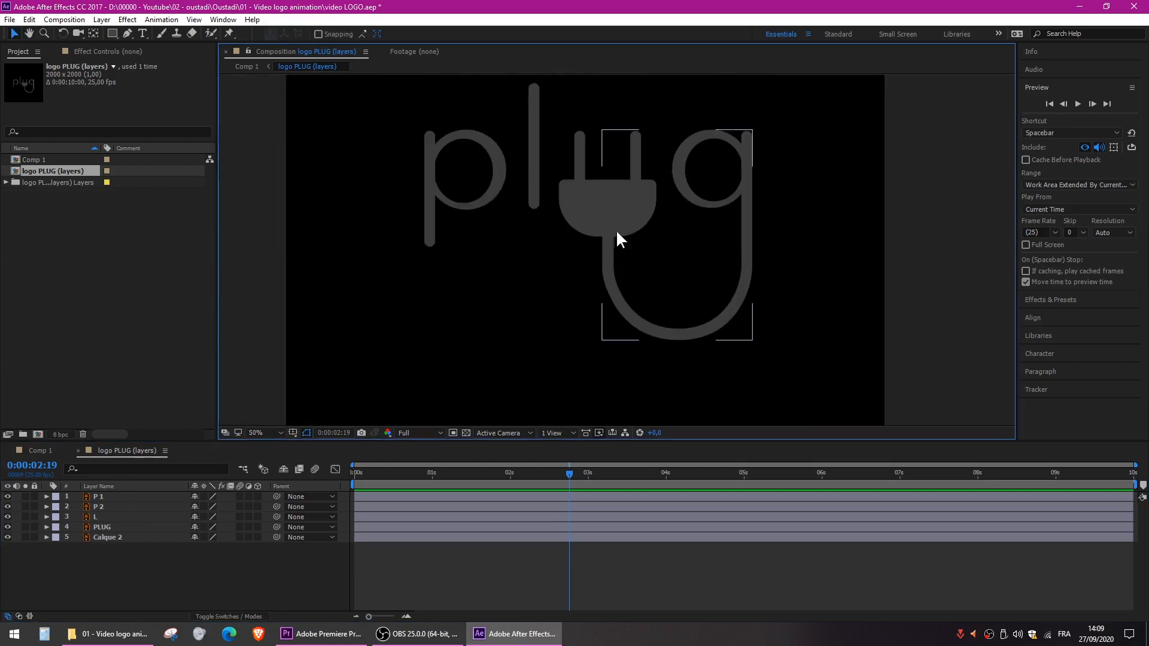
pyautogui.moveTo(633, 190); pyautogui.dragTo(640, 224)
# - Add starting Position and Opacity keyframes to the P 1 layer at 0:00:01:00
pyautogui.moveTo(374, 479); pyautogui.dragTo(430, 479)
pyautogui.click(100, 497)
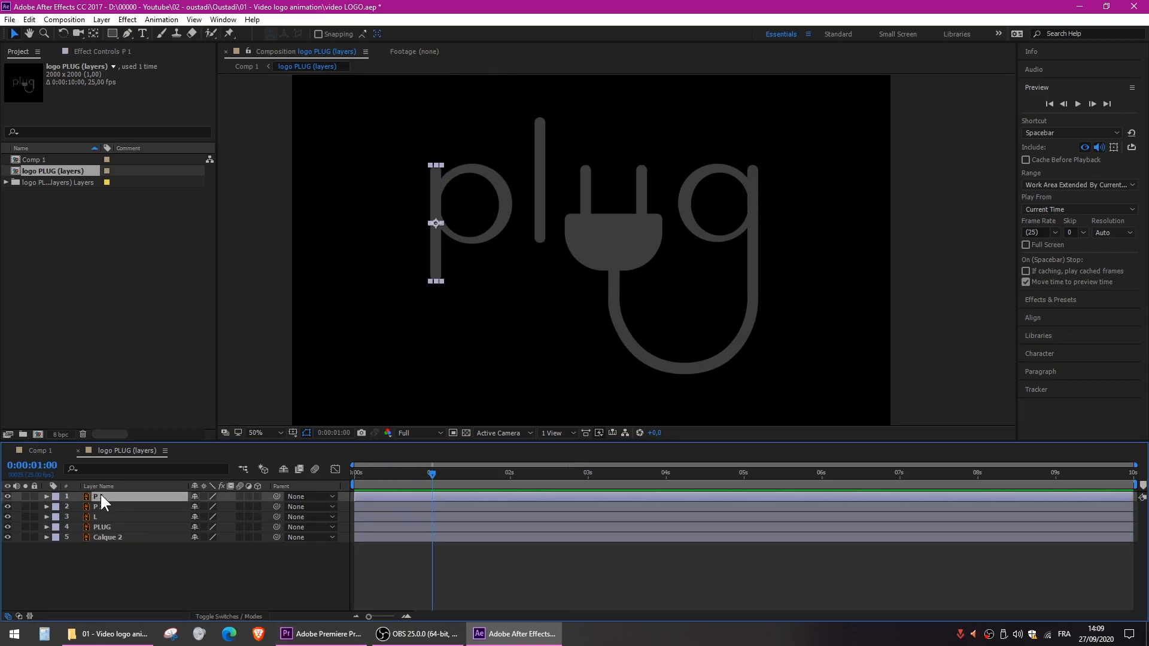
pyautogui.press('p')
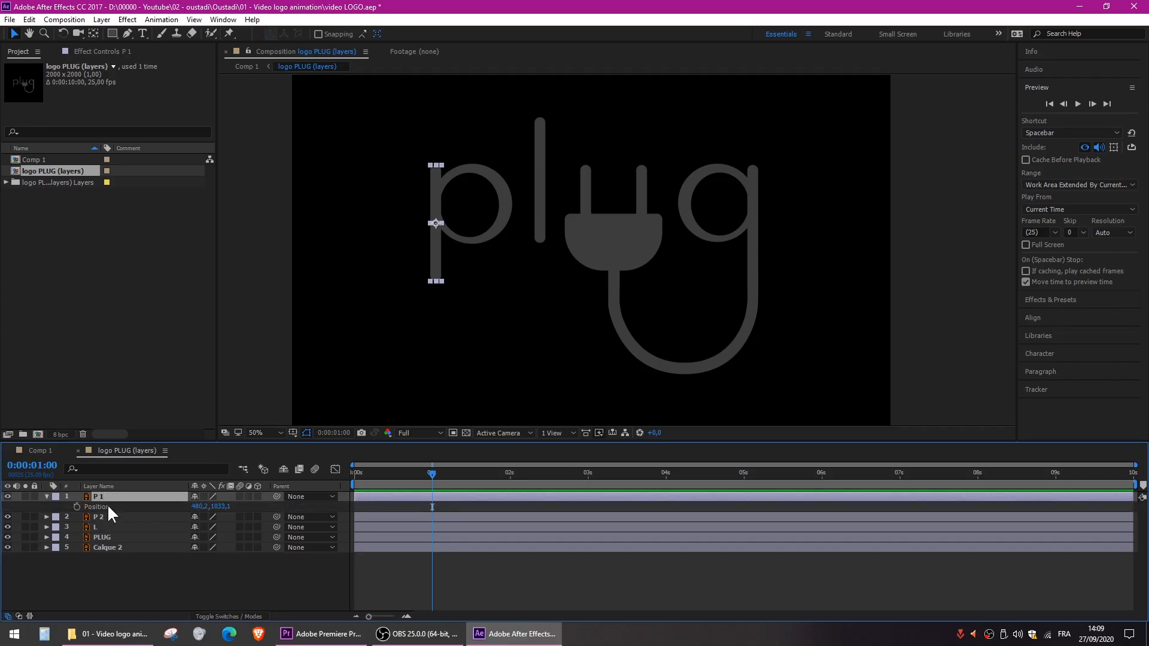
pyautogui.hotkey('shift', 't')
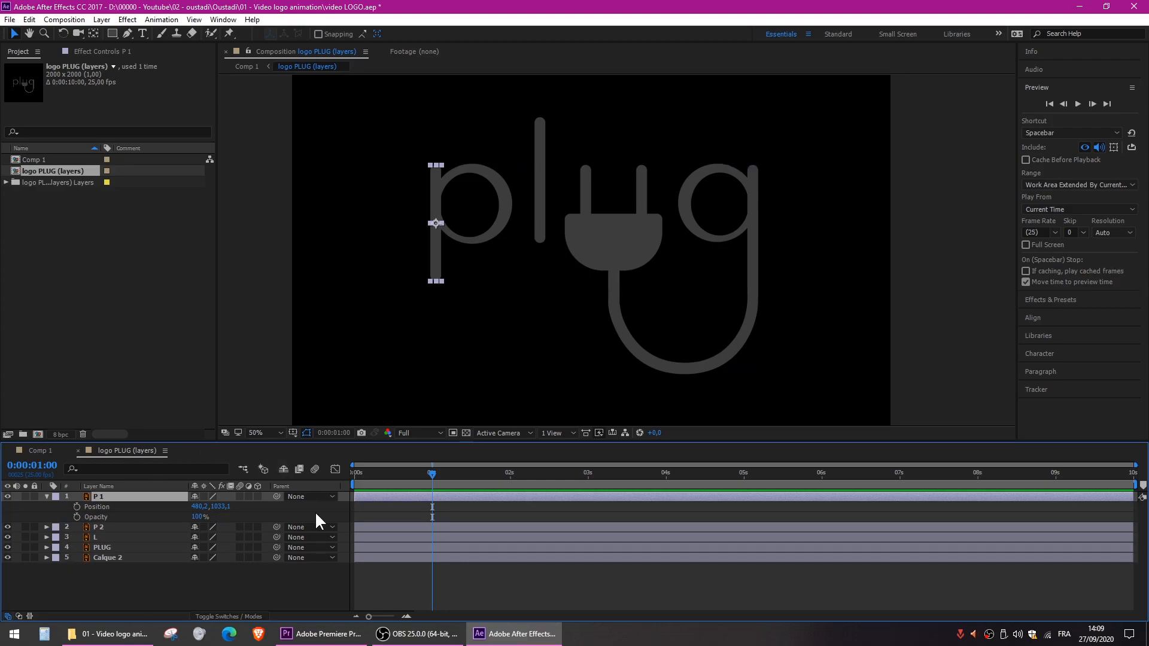
pyautogui.click(76, 507)
pyautogui.click(77, 517)
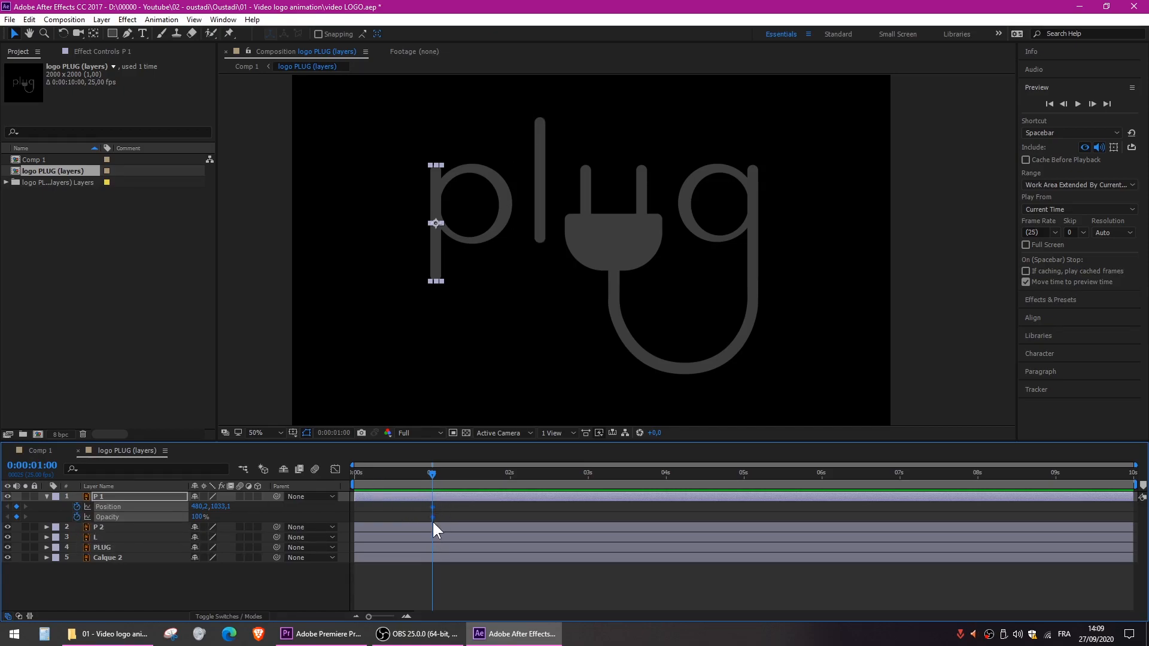
# - Add a second pair of Position and Opacity keyframes to P 1 at 0:00:01:12, keeping the same values
pyautogui.moveTo(435, 477); pyautogui.dragTo(470, 472)
pyautogui.click(17, 507)
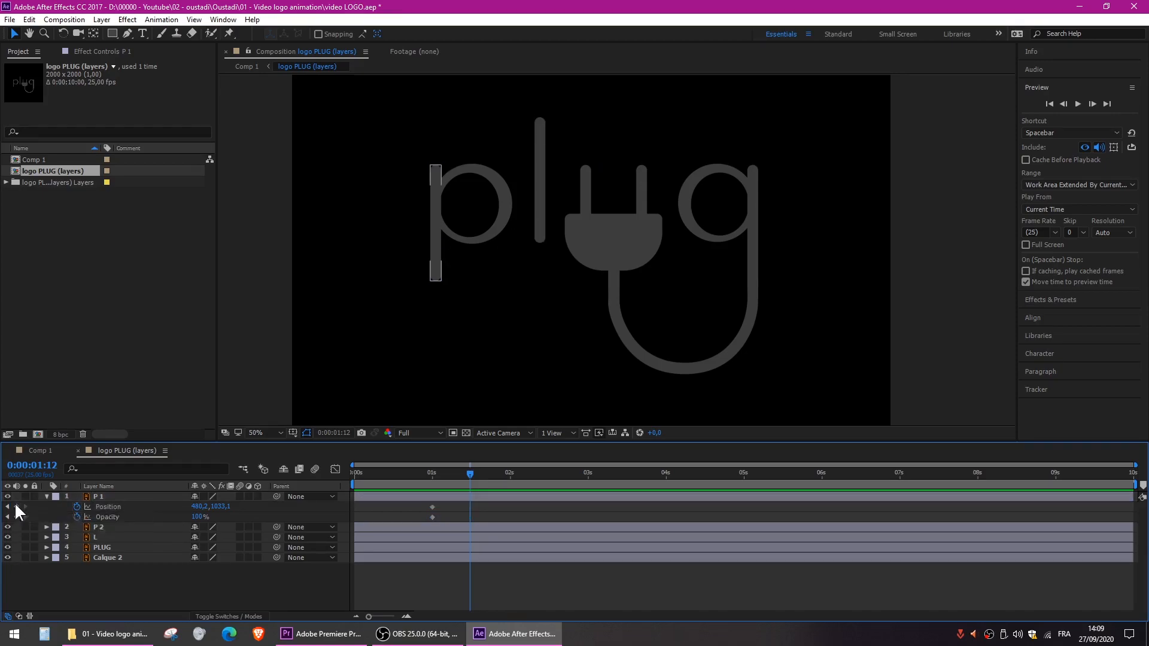
pyautogui.click(17, 517)
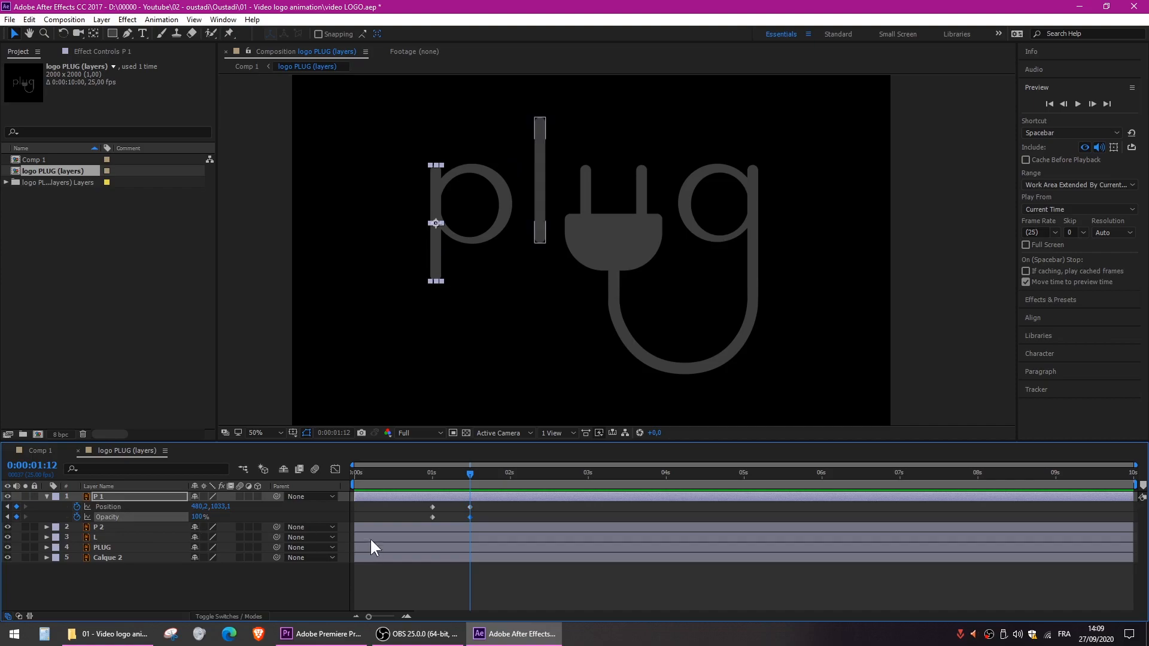
pyautogui.moveTo(485, 501); pyautogui.dragTo(467, 524)
# - At 0:00:01:00, lower the P 1 stem vertically to a Y position of about 1191 and set its Opacity to 0%
pyautogui.moveTo(459, 474); pyautogui.dragTo(433, 481)
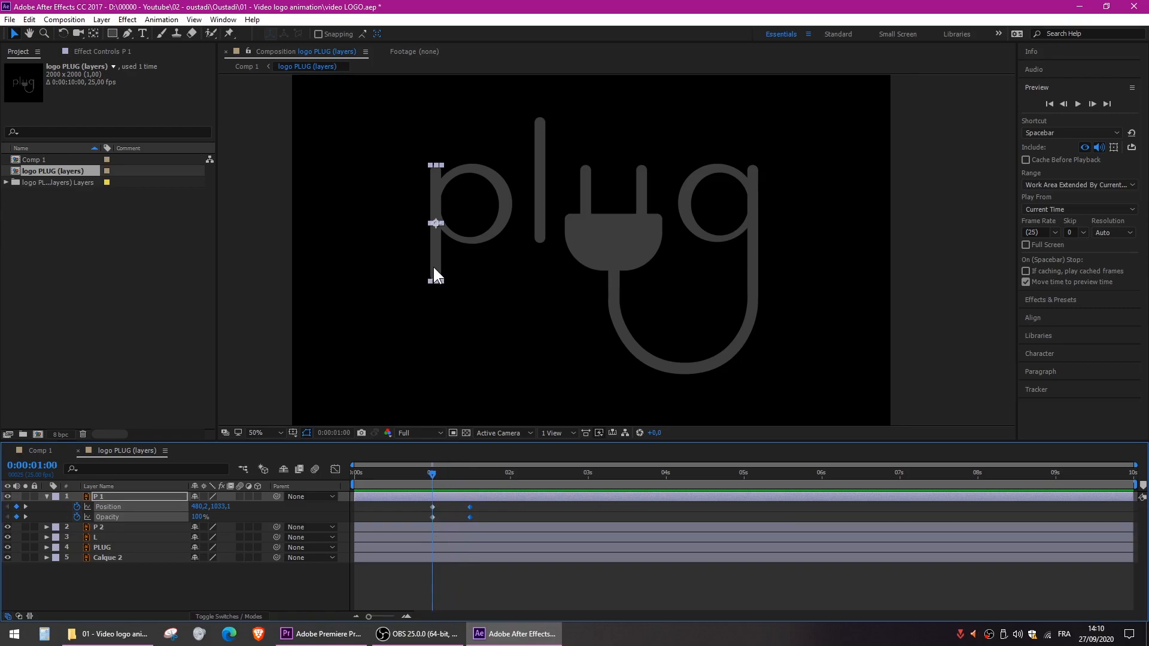
pyautogui.moveTo(434, 254); pyautogui.dragTo(434, 301)
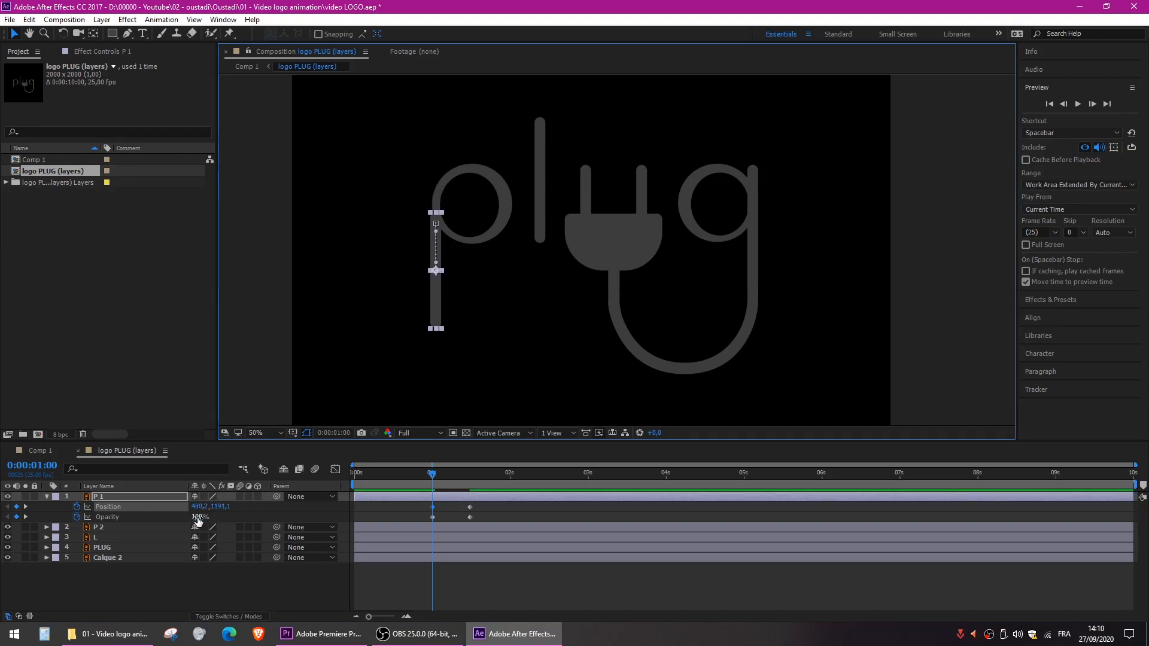
pyautogui.moveTo(197, 517); pyautogui.dragTo(135, 519)
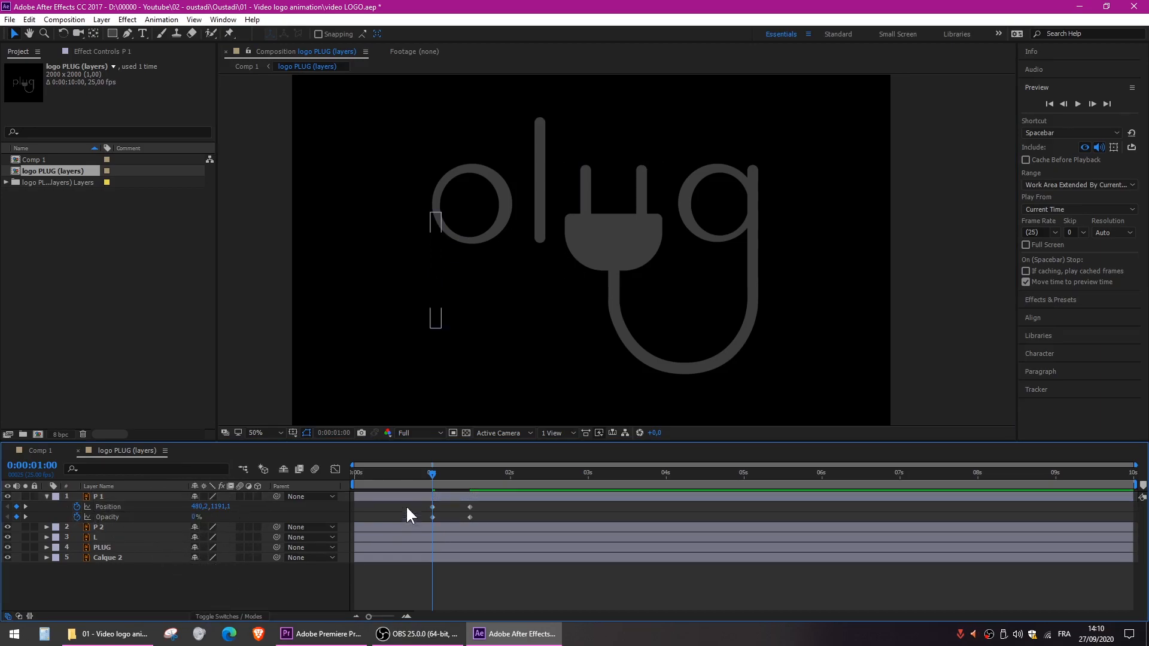
# - Preview the P 1 rise and fade-in from the start of the composition
pyautogui.moveTo(411, 473); pyautogui.dragTo(336, 472)
pyautogui.press('space')
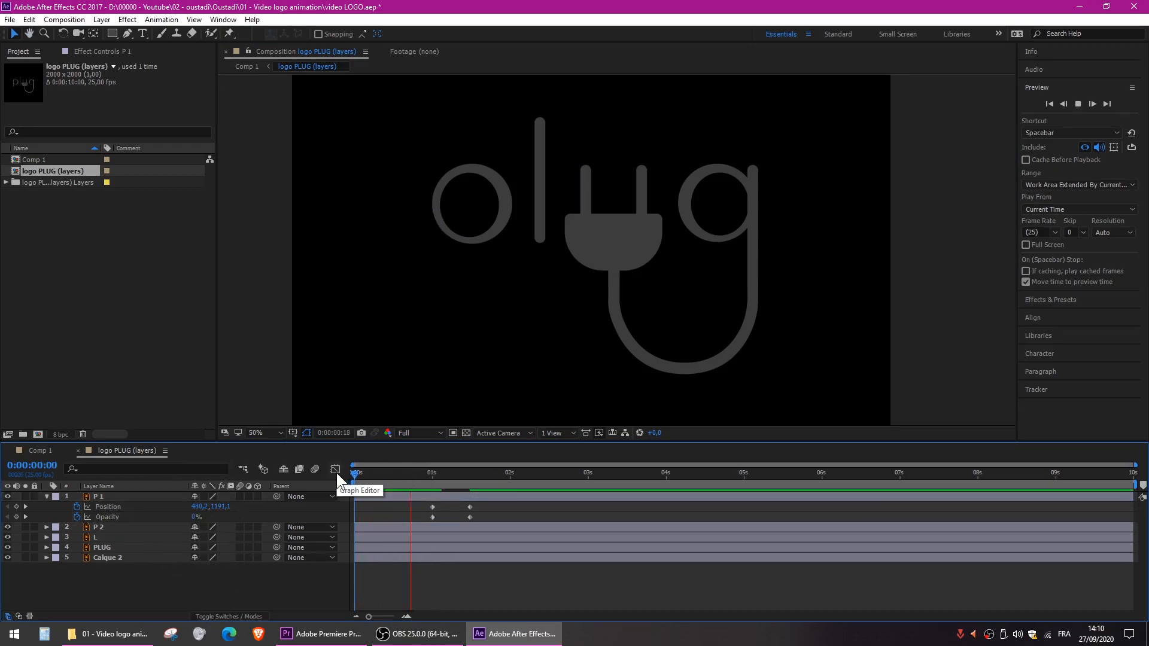
pyautogui.press('space')
pyautogui.click(438, 472)
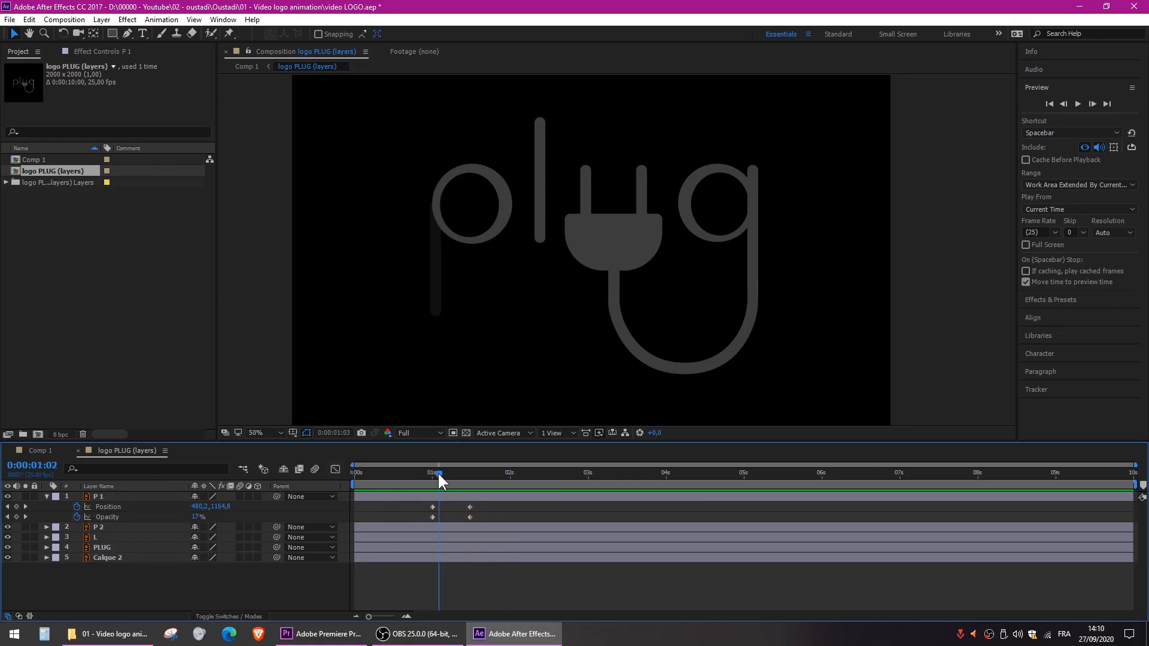
# - Apply Easy Ease to all four Position and Opacity keyframes of P 1 and replay the animation from the start
pyautogui.moveTo(490, 506); pyautogui.dragTo(414, 519)
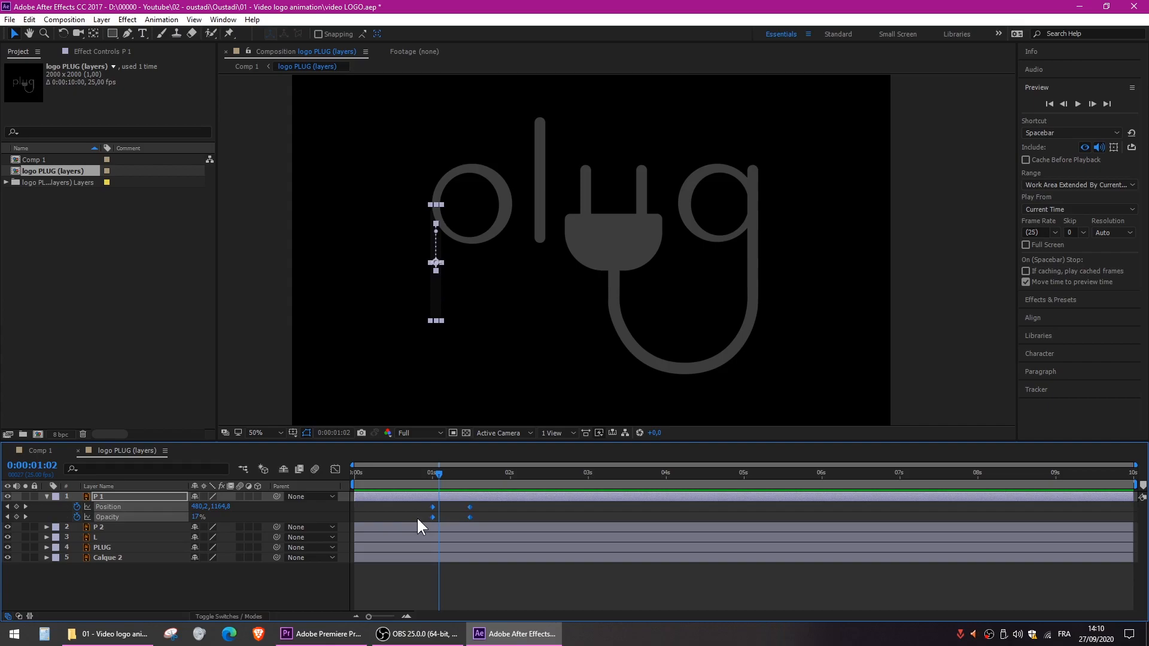
pyautogui.press('F9')
pyautogui.moveTo(435, 474); pyautogui.dragTo(339, 472)
pyautogui.press('space')
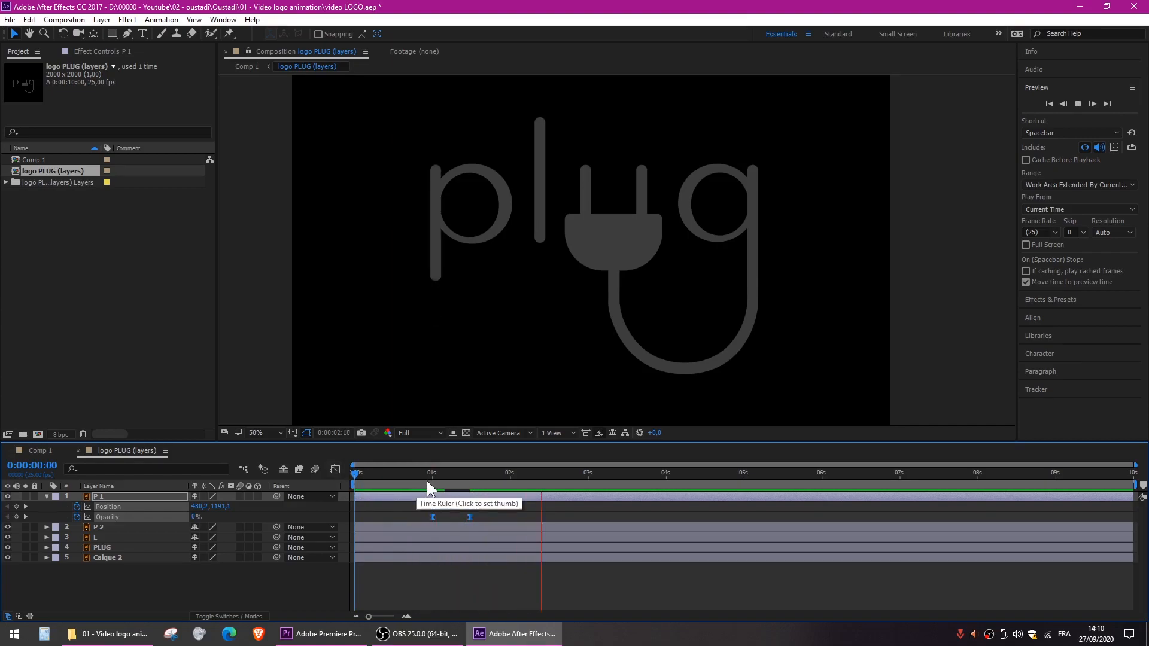
# - At 0:00:01:12, make the P 2 layer 3D and reveal its Rotation and Opacity properties
pyautogui.moveTo(426, 470); pyautogui.dragTo(469, 474)
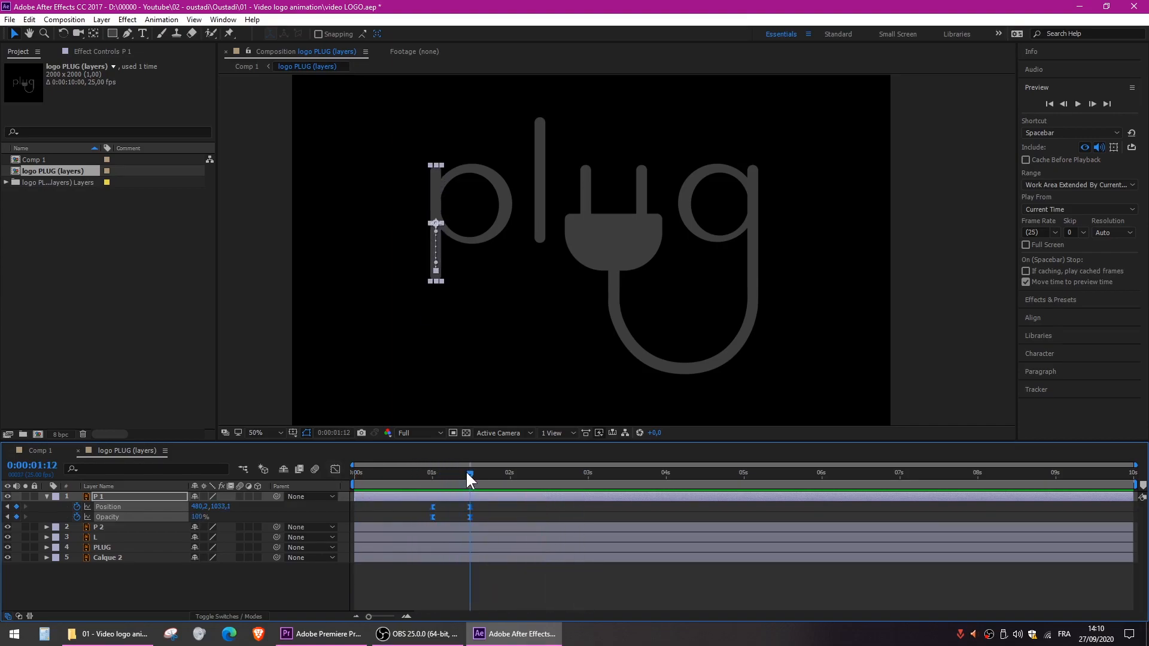
pyautogui.click(501, 224)
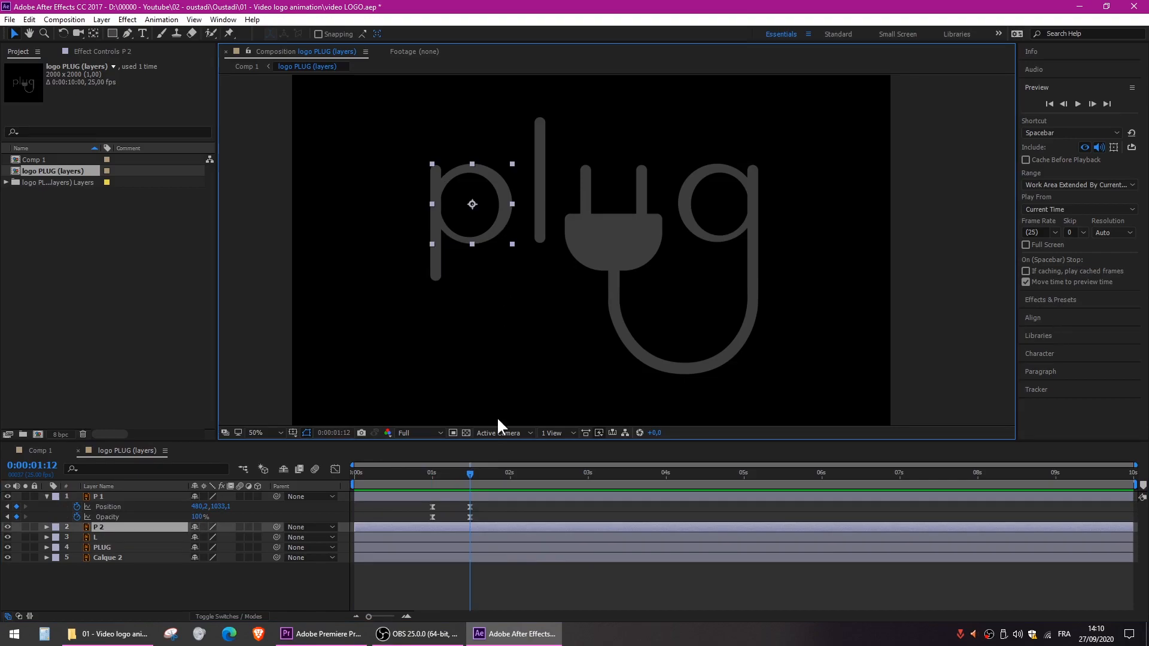
pyautogui.click(114, 527)
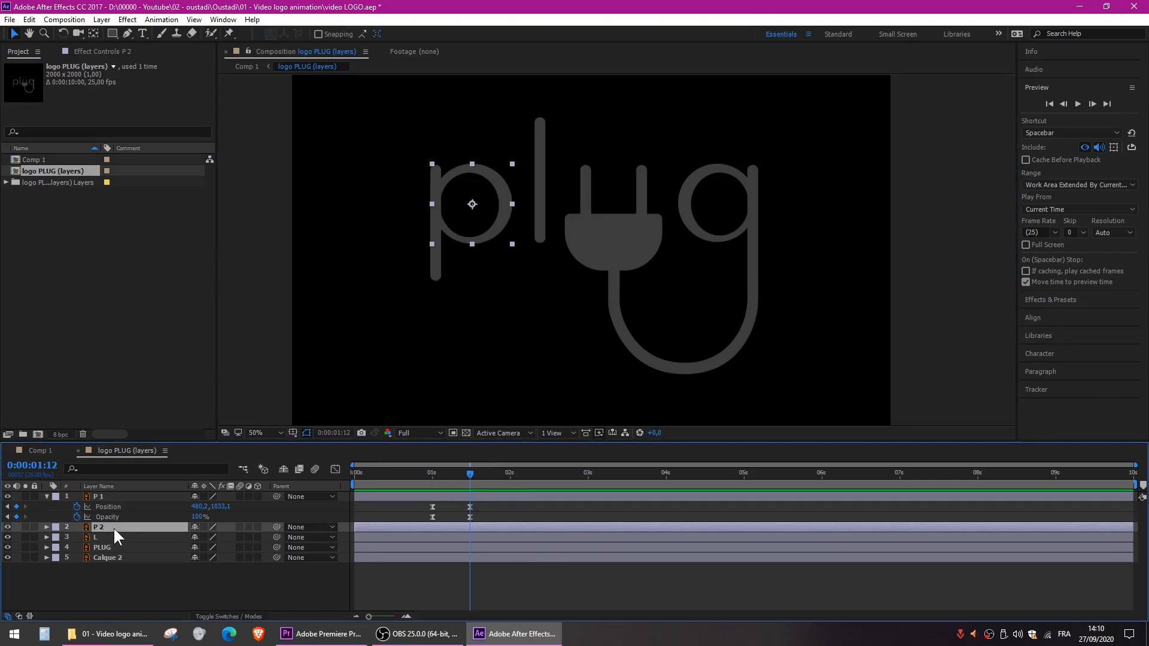
pyautogui.press('ctrl')
pyautogui.press('ctrl')
pyautogui.click(256, 527)
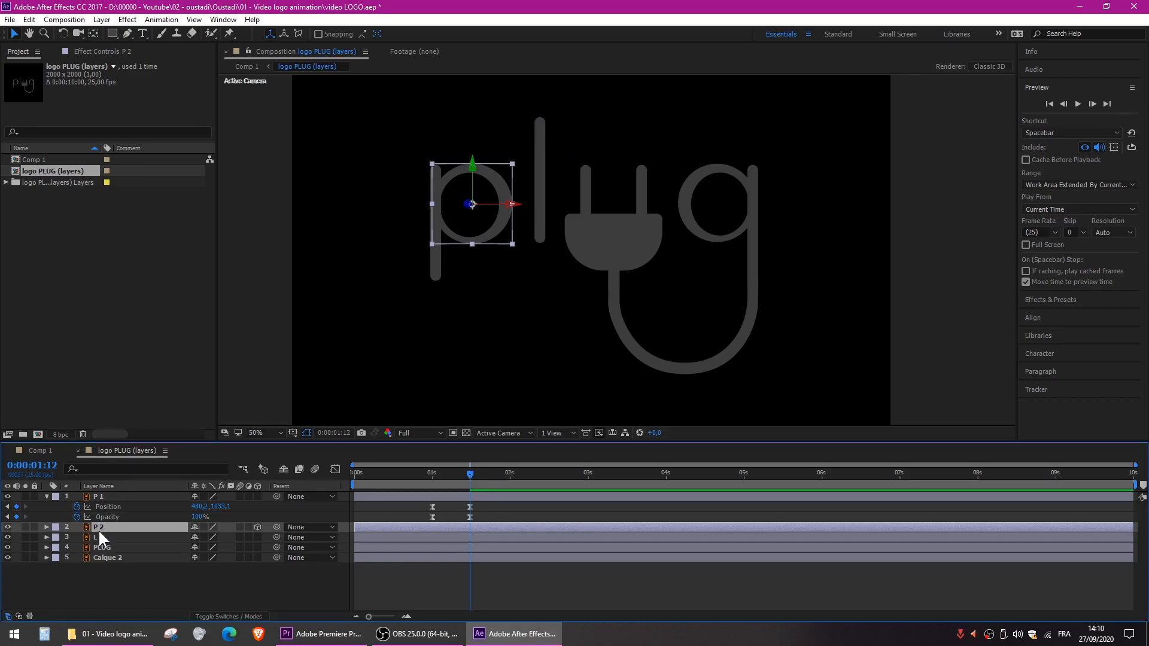
pyautogui.press('r')
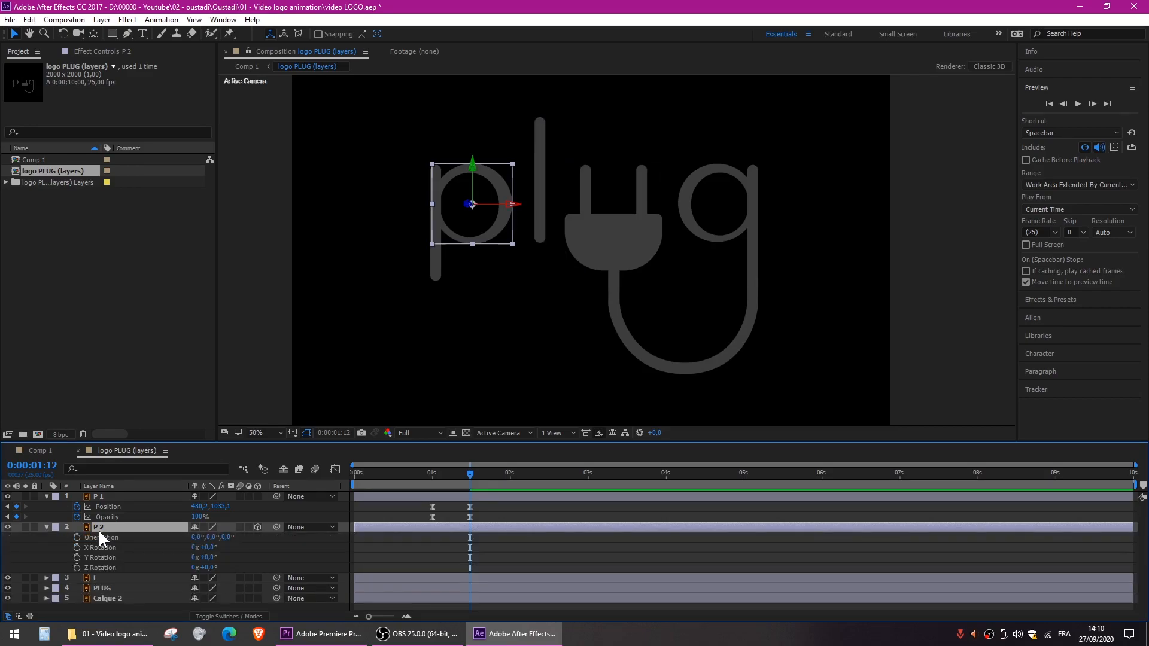
pyautogui.hotkey('shift', 't')
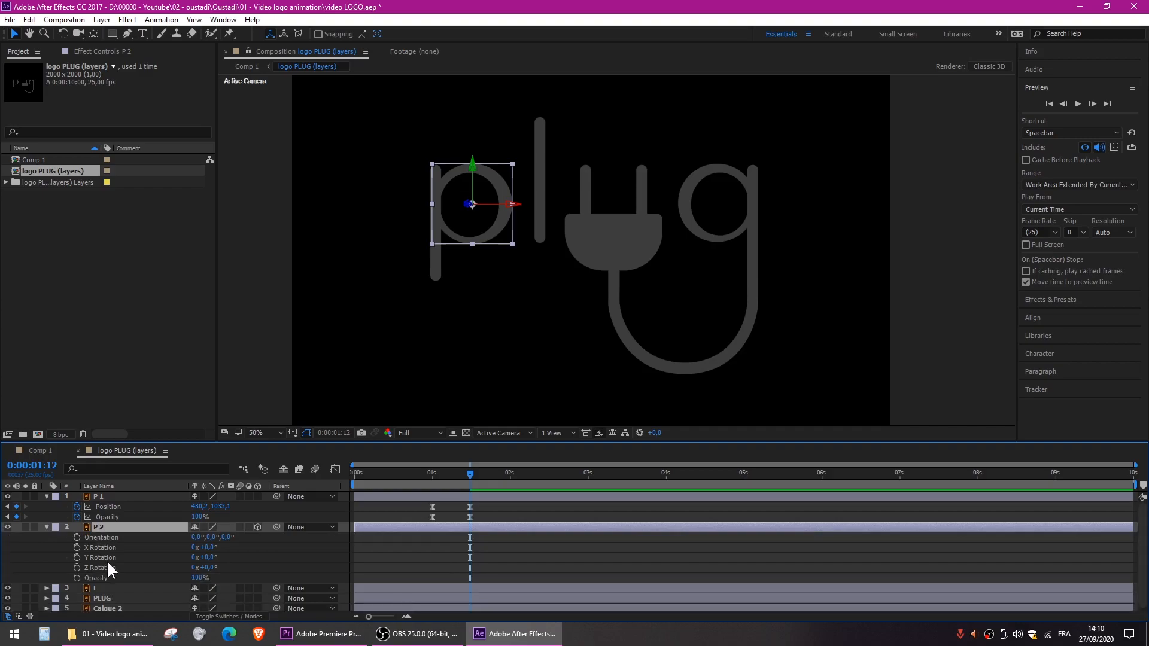
# - Try out P 2's Y Rotation and move its anchor point to the circle's left edge, on the P stem
pyautogui.click(106, 557)
pyautogui.moveTo(204, 558)
pyautogui.mouseDown()
pyautogui.moveTo(258, 558)
pyautogui.moveTo(214, 559)
pyautogui.mouseUp()
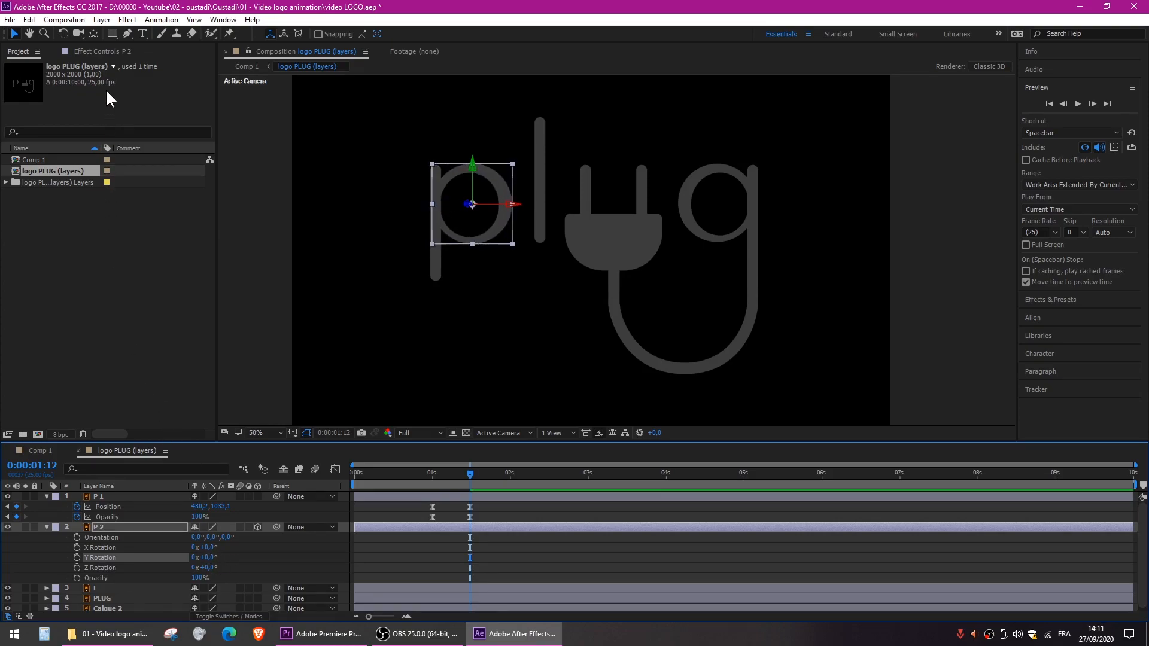
pyautogui.click(94, 35)
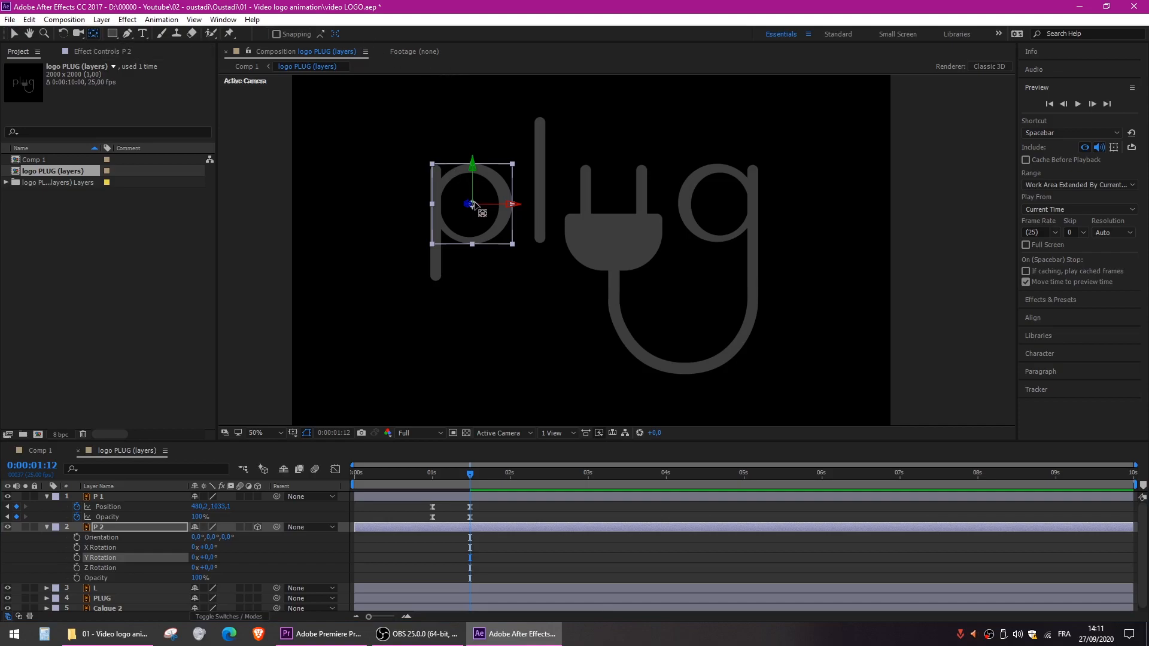
pyautogui.moveTo(472, 204); pyautogui.dragTo(437, 208)
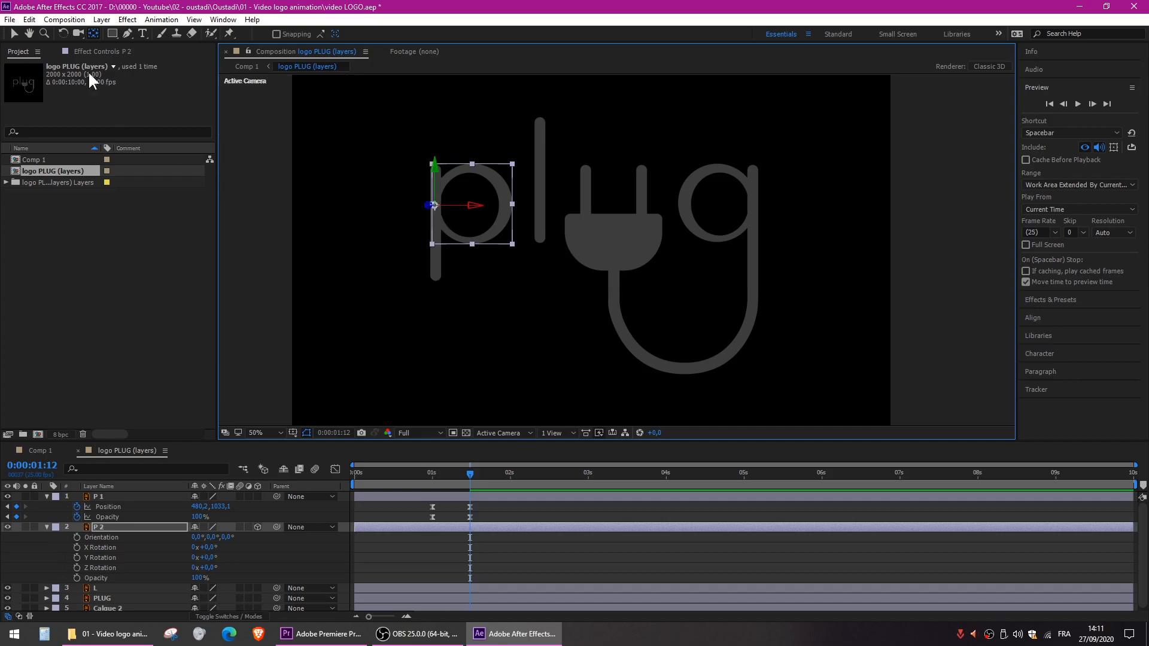
pyautogui.click(16, 34)
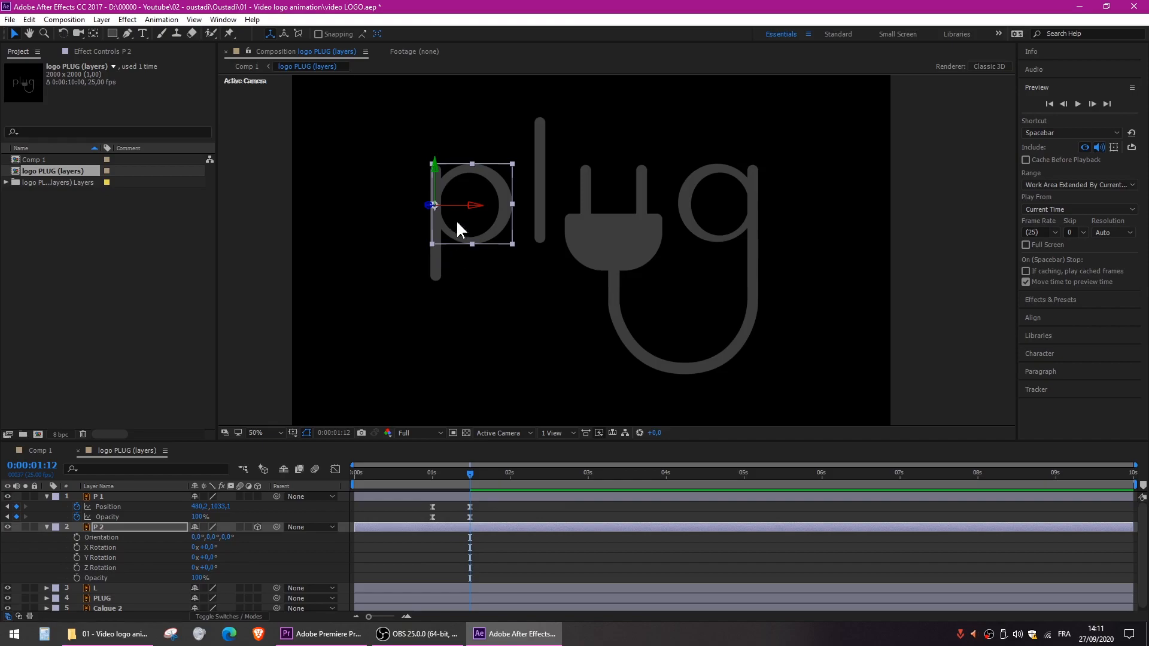
# - Add Opacity and Y Rotation keyframes to P 2 at 0:00:01:12 and show only its keyframed properties
pyautogui.click(77, 578)
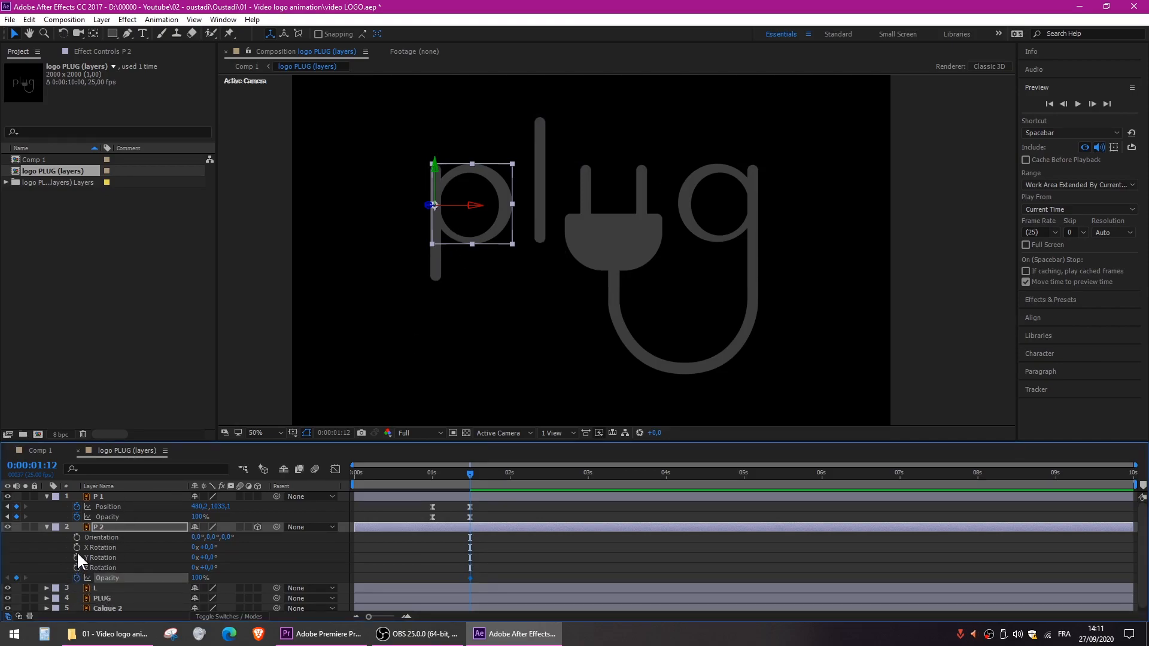
pyautogui.click(77, 556)
pyautogui.click(101, 526)
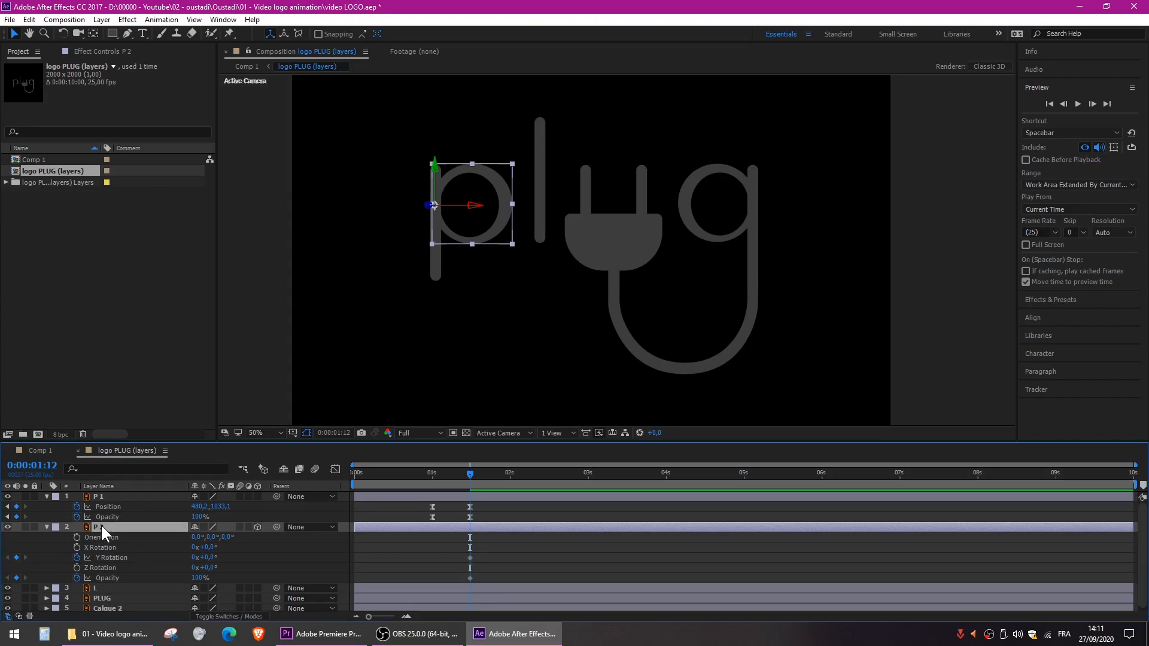
pyautogui.press('u')
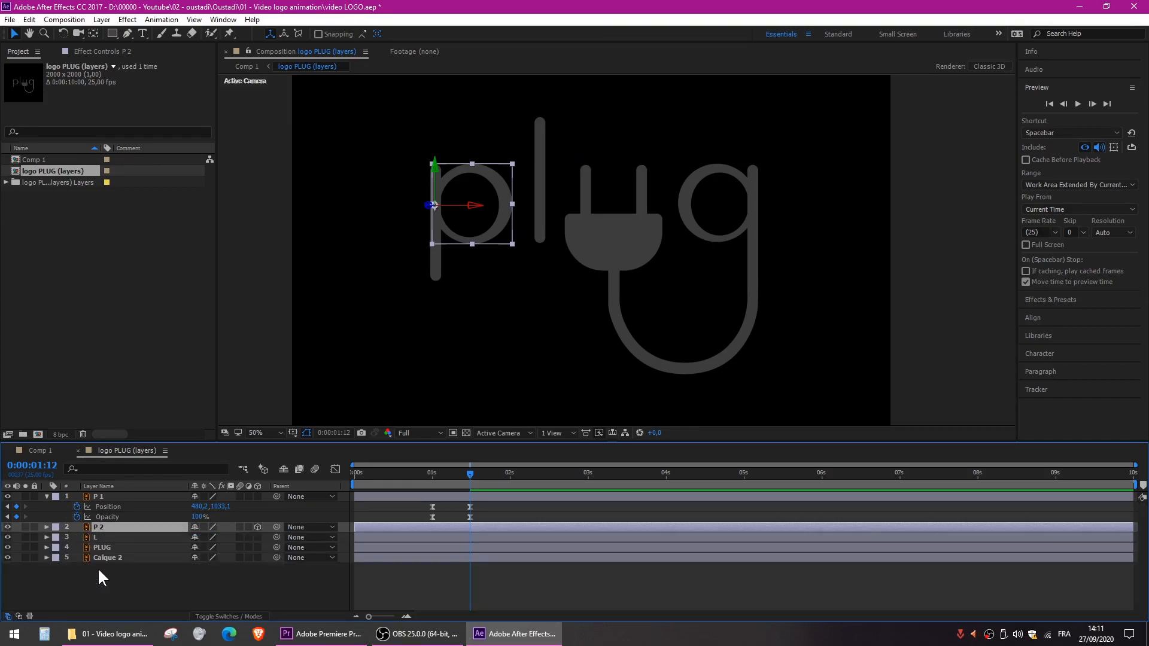
pyautogui.press('u')
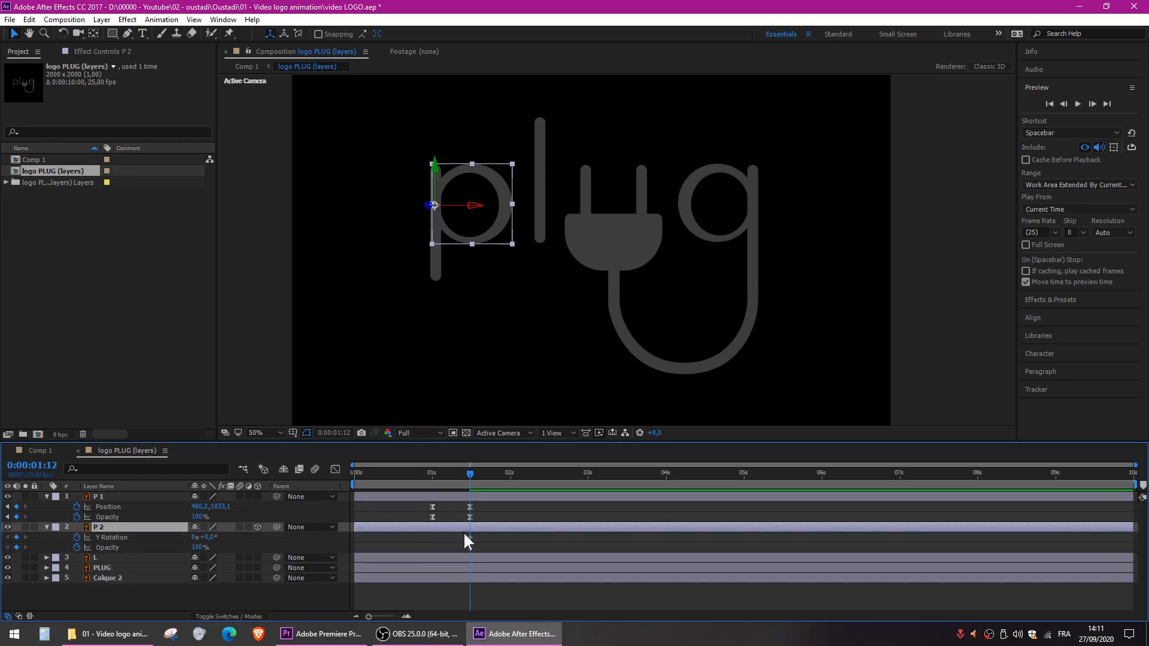
# - Add a second pair of Y Rotation and Opacity keyframes to P 2 at 0:00:02:00 with the same values
pyautogui.moveTo(474, 477); pyautogui.dragTo(513, 477)
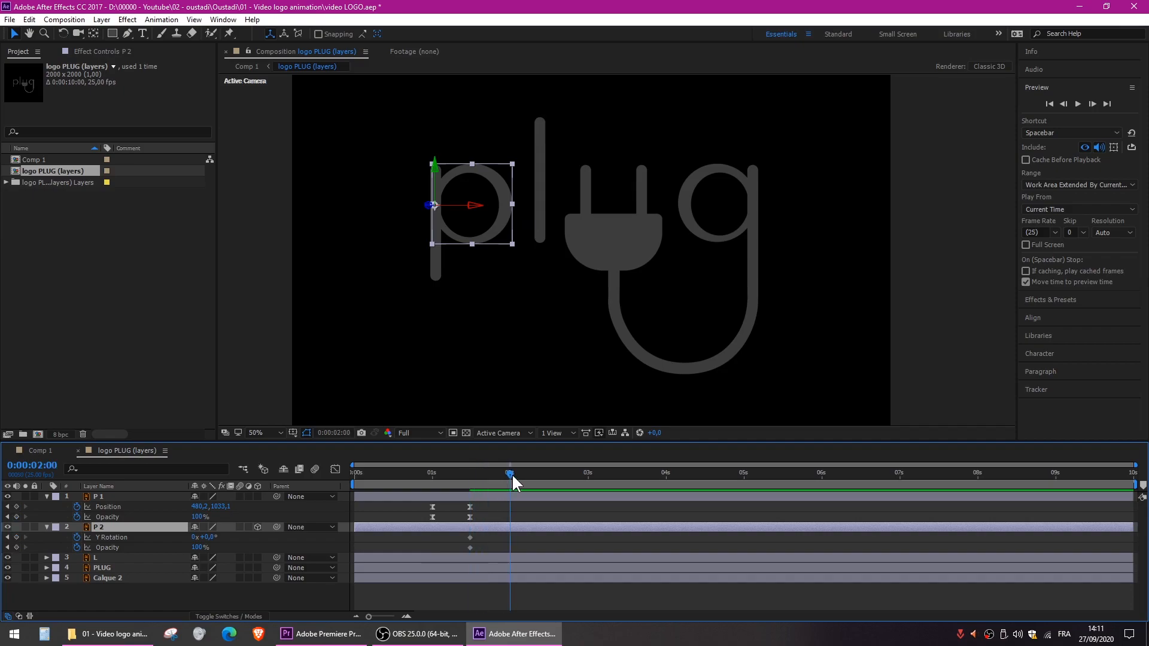
pyautogui.click(16, 537)
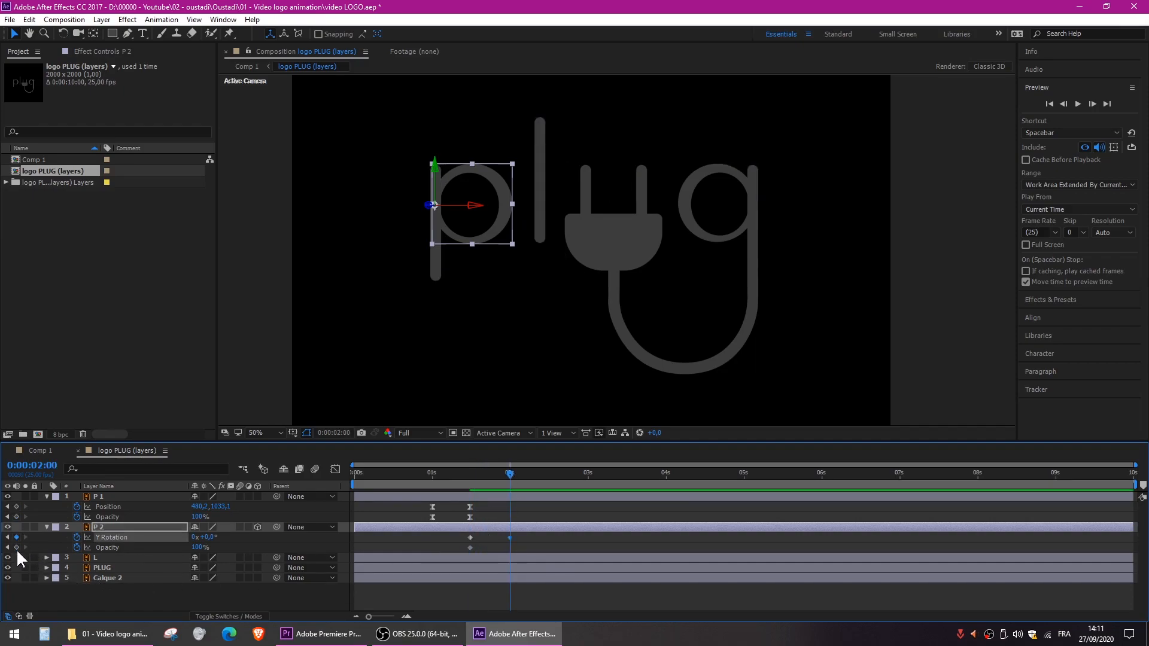
pyautogui.click(16, 547)
# - At 0:00:01:12, set P 2's Y Rotation to -98° and Opacity to 0%, and preview the composition from the start
pyautogui.moveTo(505, 474); pyautogui.dragTo(466, 476)
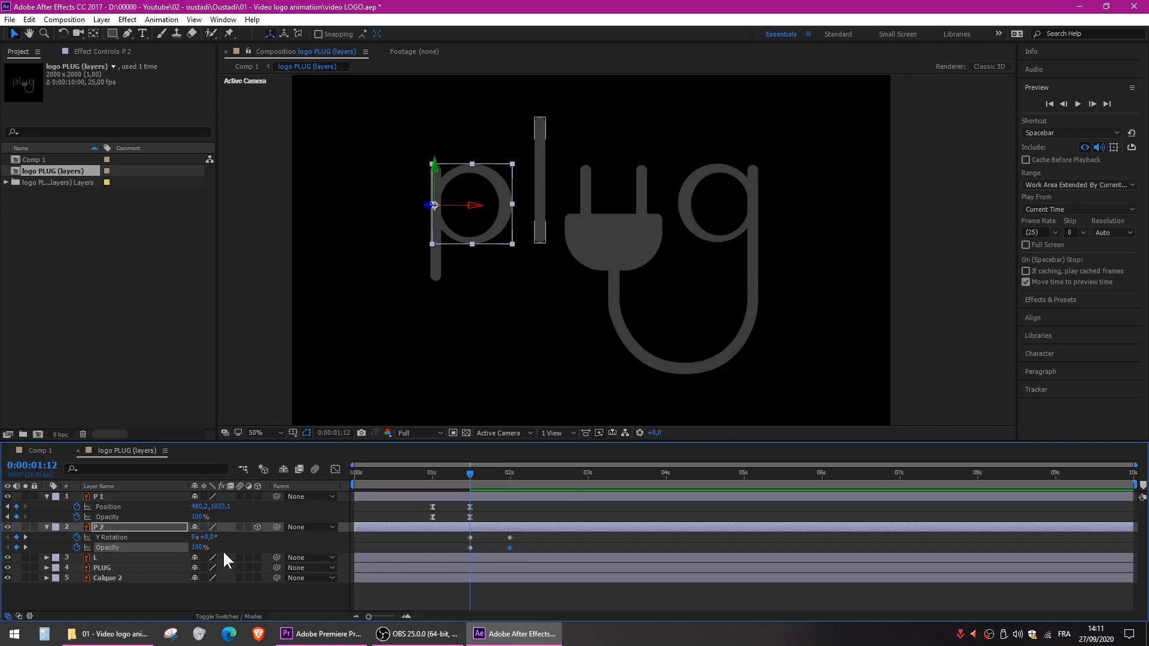
pyautogui.moveTo(201, 538); pyautogui.dragTo(155, 558)
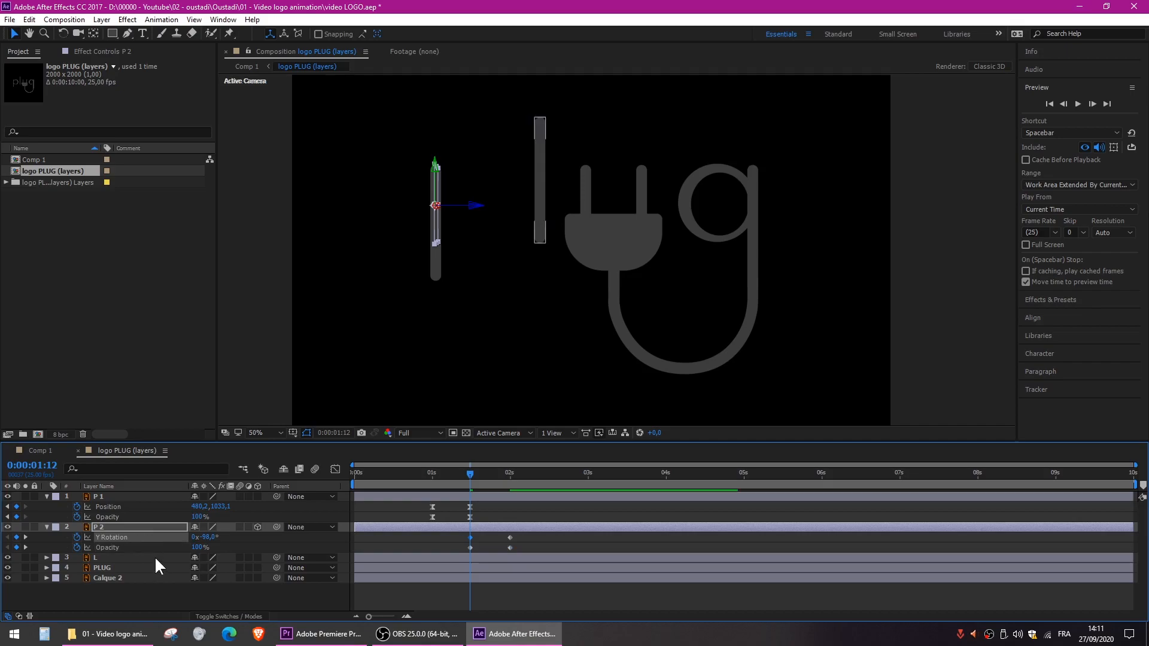
pyautogui.click(200, 549)
pyautogui.write('0')
pyautogui.press('Return')
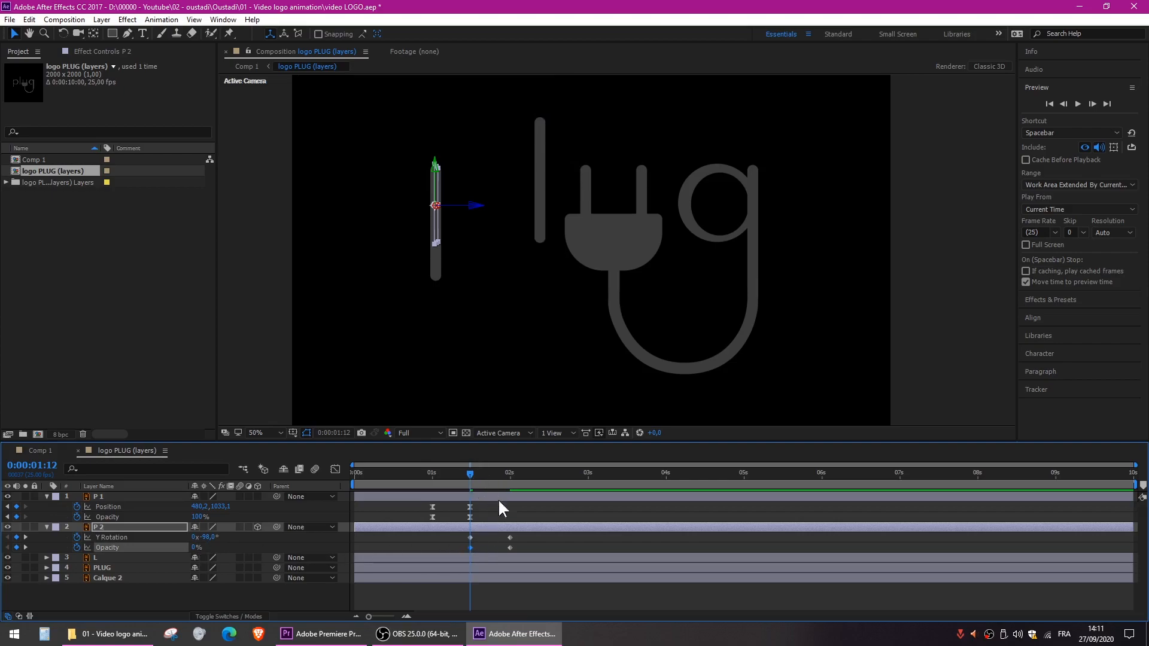
pyautogui.moveTo(469, 474); pyautogui.dragTo(321, 473)
pyautogui.press('space')
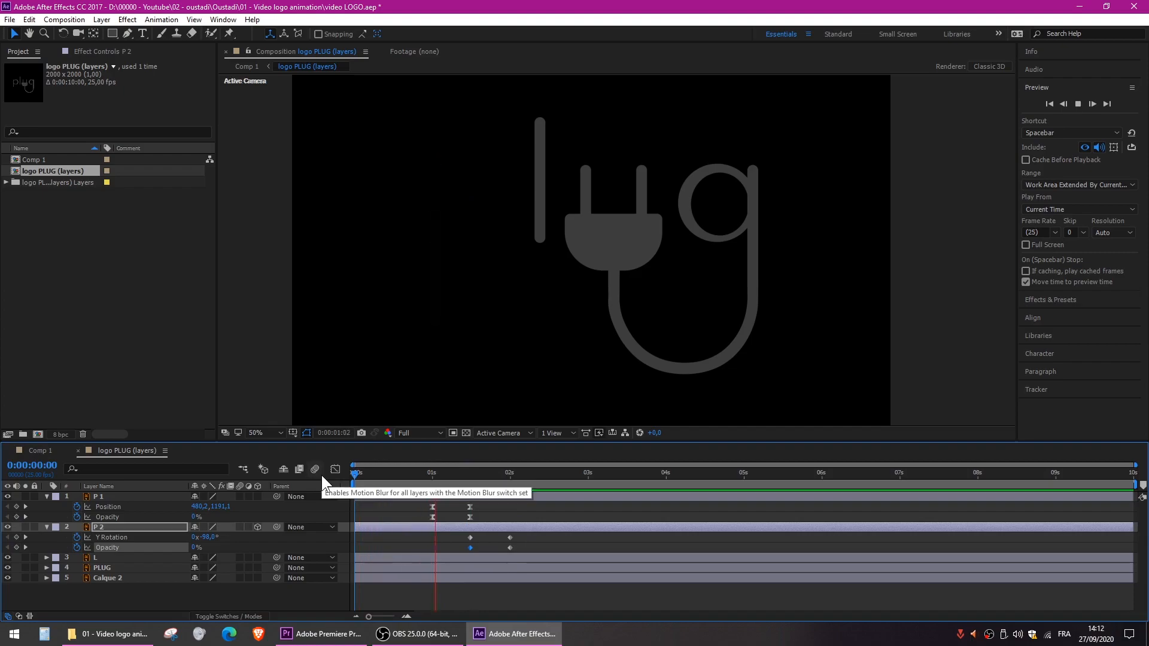
# - Apply Easy Ease to all of P 2's Y Rotation and Opacity keyframes
pyautogui.press('space')
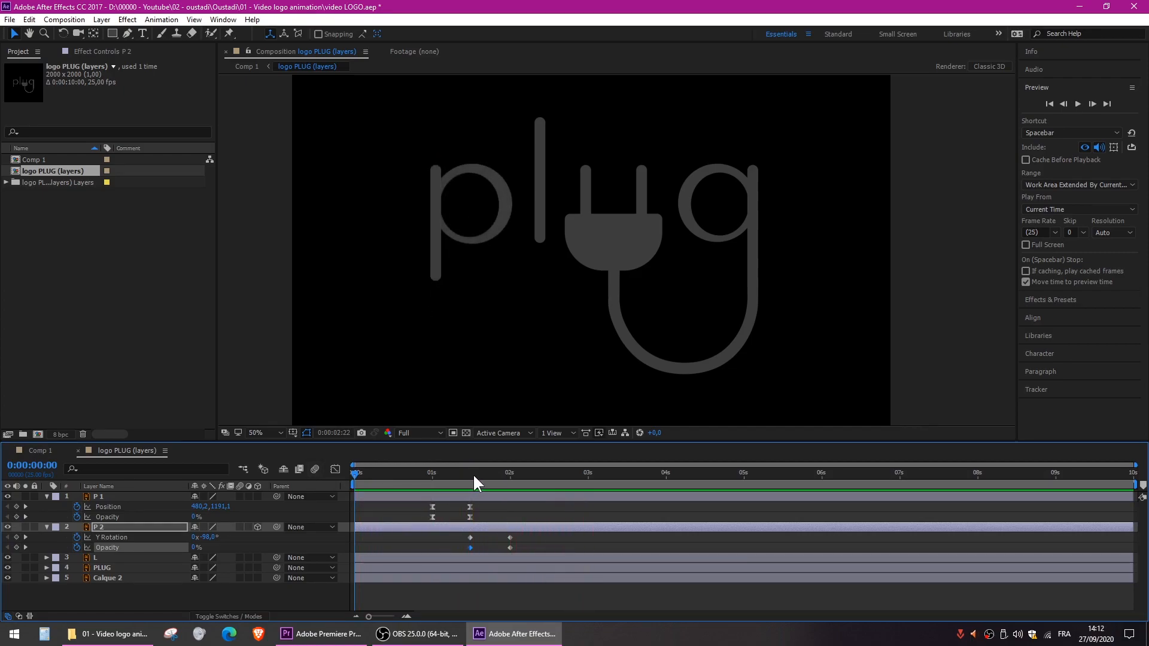
pyautogui.click(471, 473)
pyautogui.moveTo(523, 533); pyautogui.dragTo(453, 557)
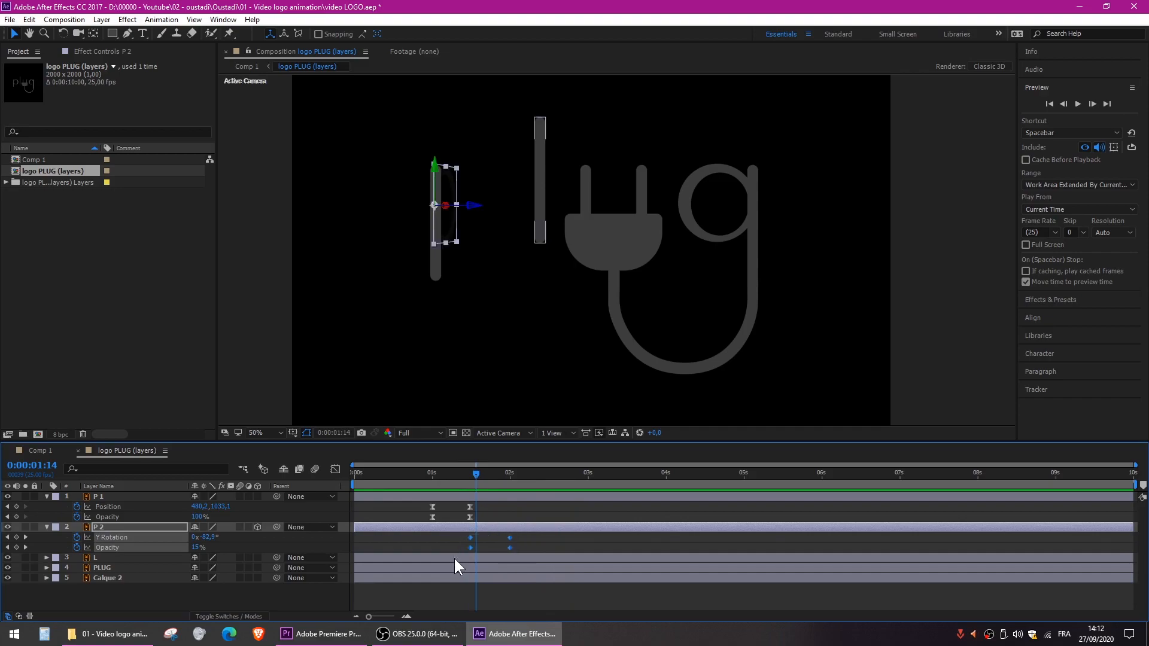
pyautogui.press('F9')
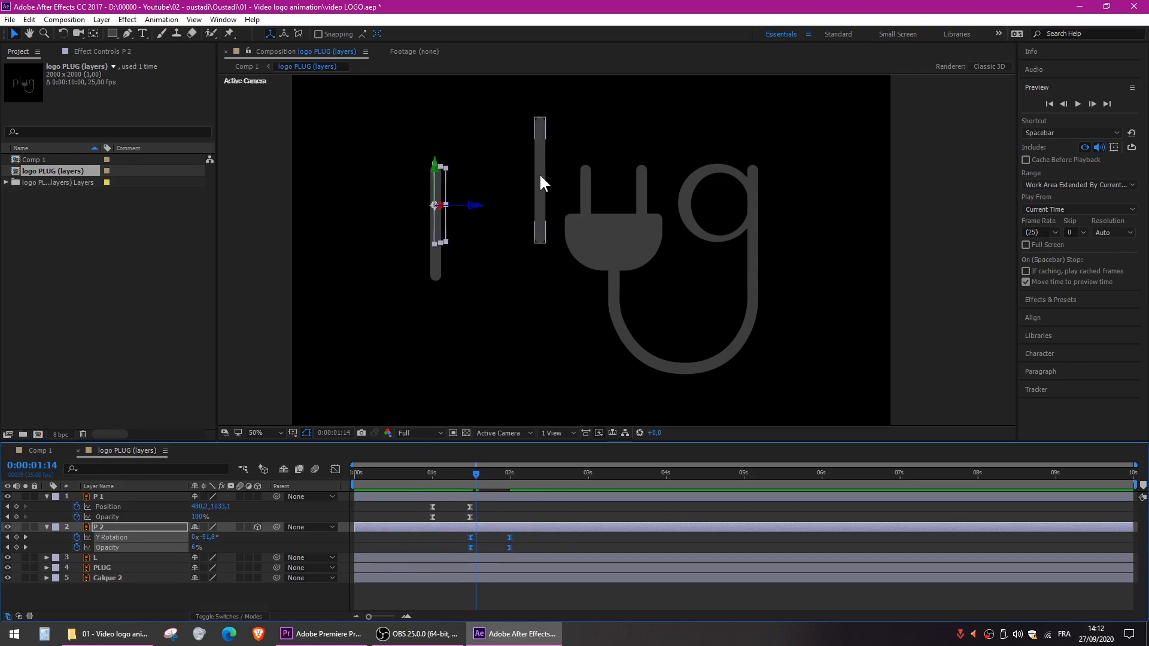
# - Add Position and Opacity keyframes to layer L at 0:00:01:00 and a second pair with the same values at 0:00:01:12
pyautogui.click(538, 147)
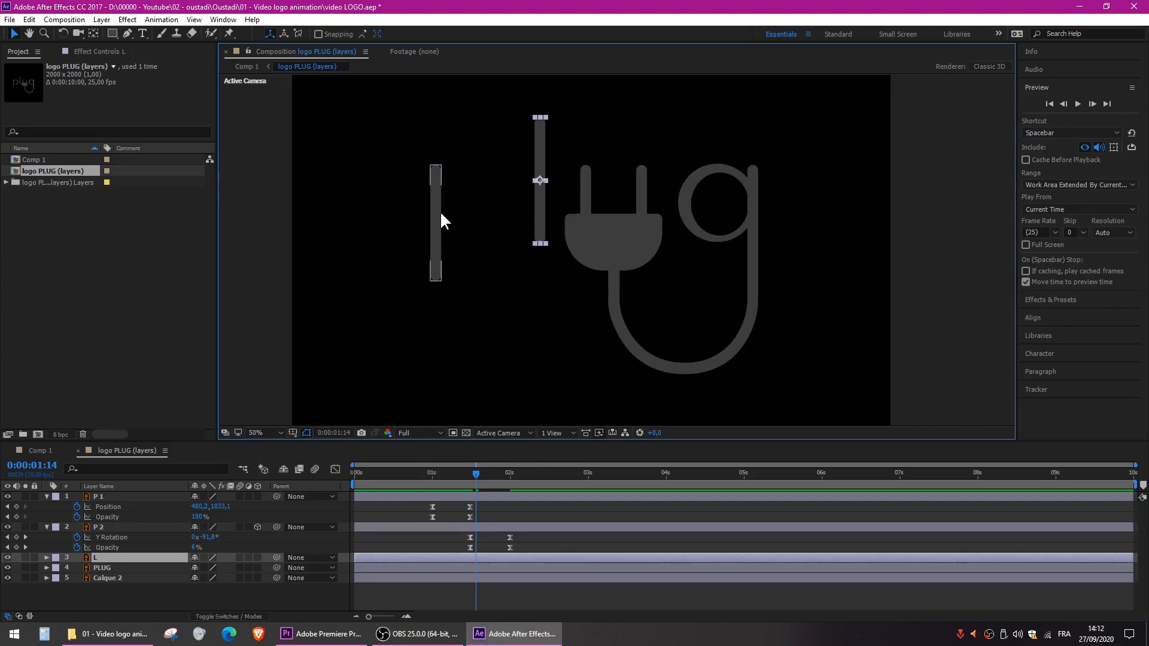
pyautogui.moveTo(470, 473); pyautogui.dragTo(433, 473)
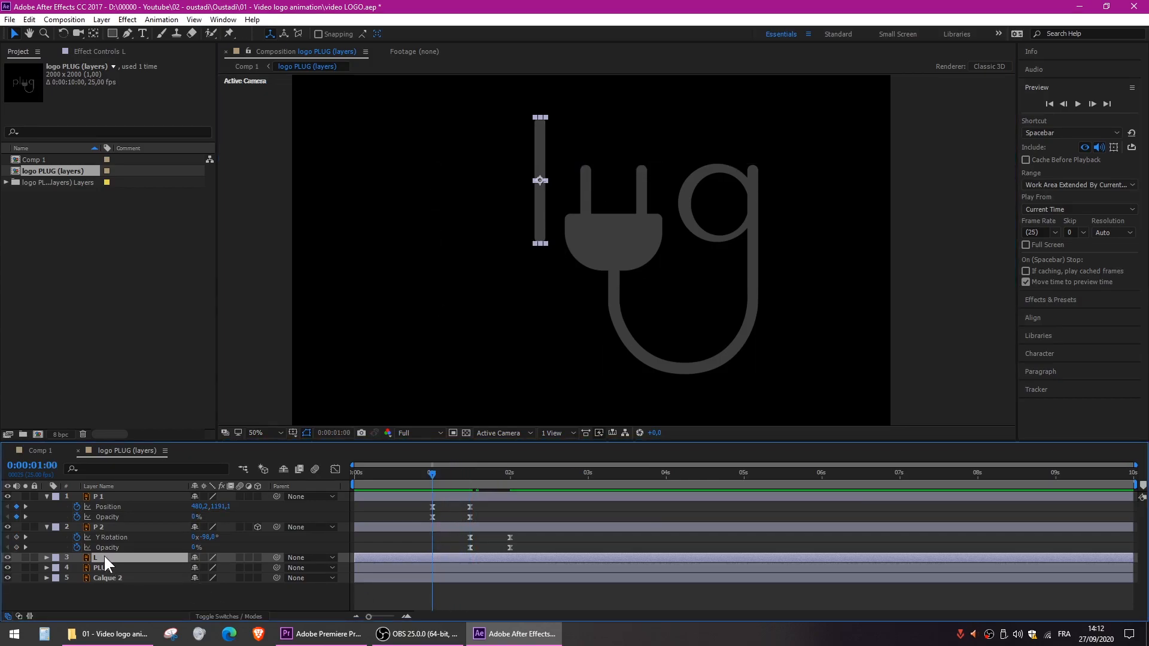
pyautogui.press('p')
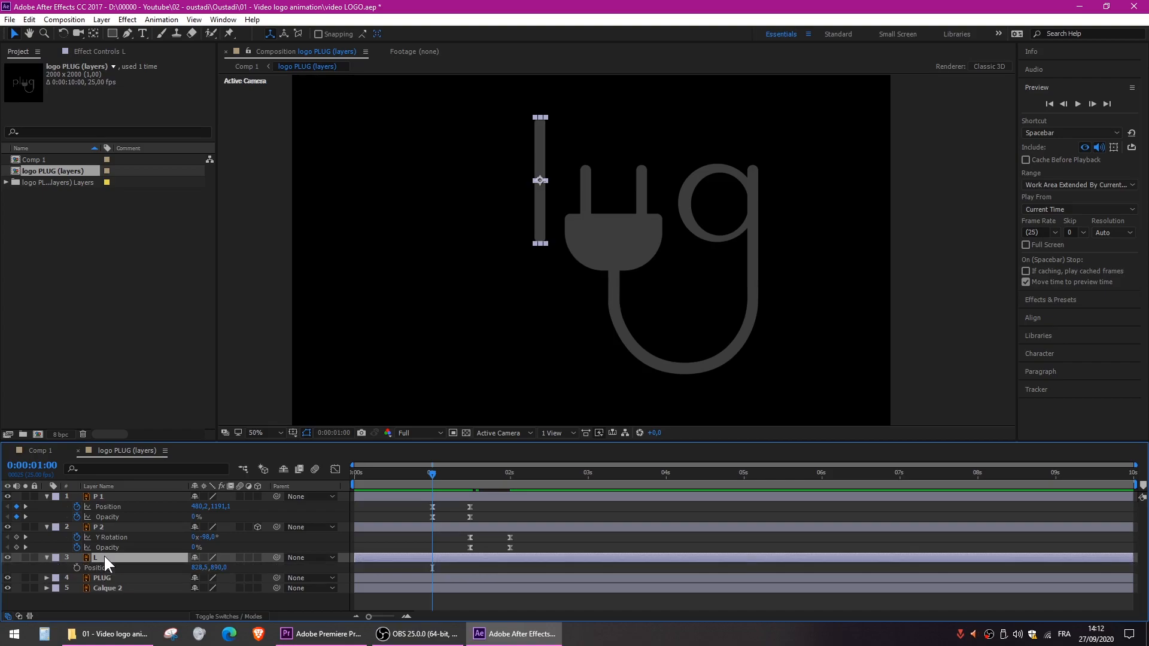
pyautogui.hotkey('shift', 't')
pyautogui.click(76, 568)
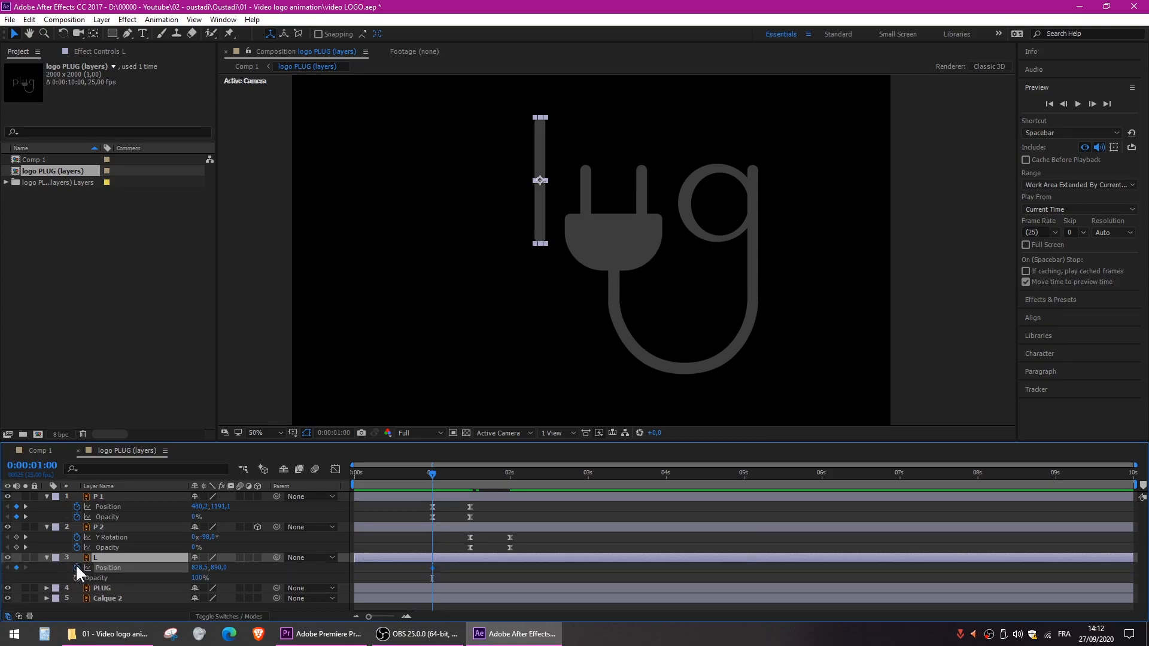
pyautogui.click(77, 578)
pyautogui.moveTo(449, 472); pyautogui.dragTo(464, 472)
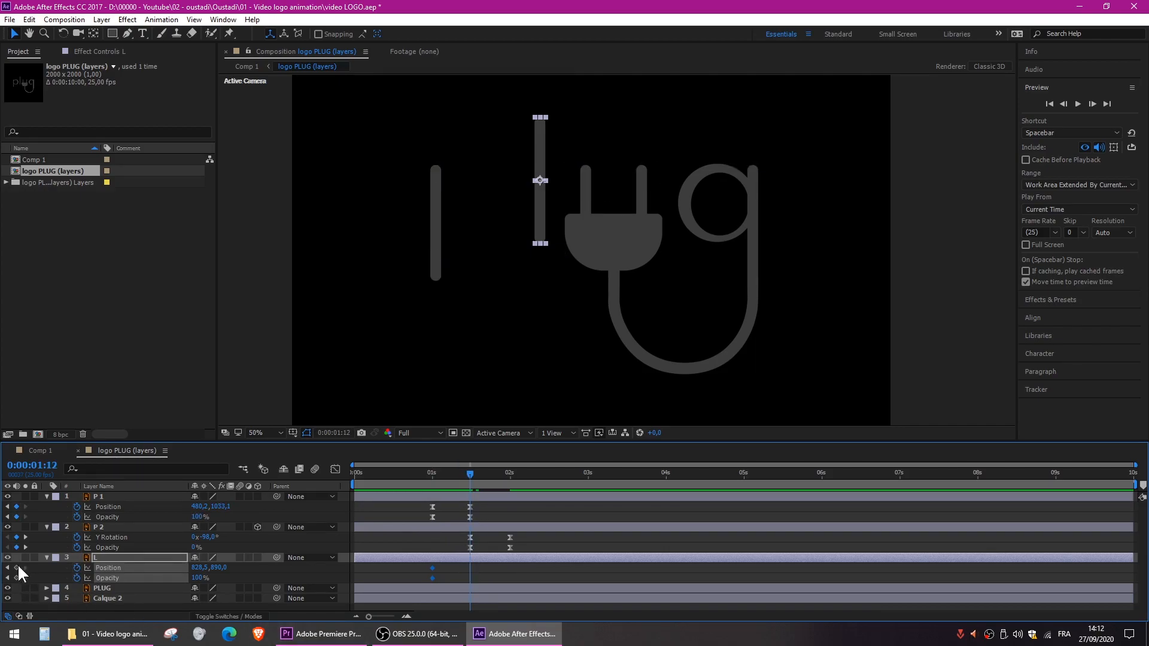
# - At 0:00:01:00, move the L straight up to Position 828.5, 808.0 and set its Opacity to 0%
pyautogui.moveTo(459, 474); pyautogui.dragTo(433, 471)
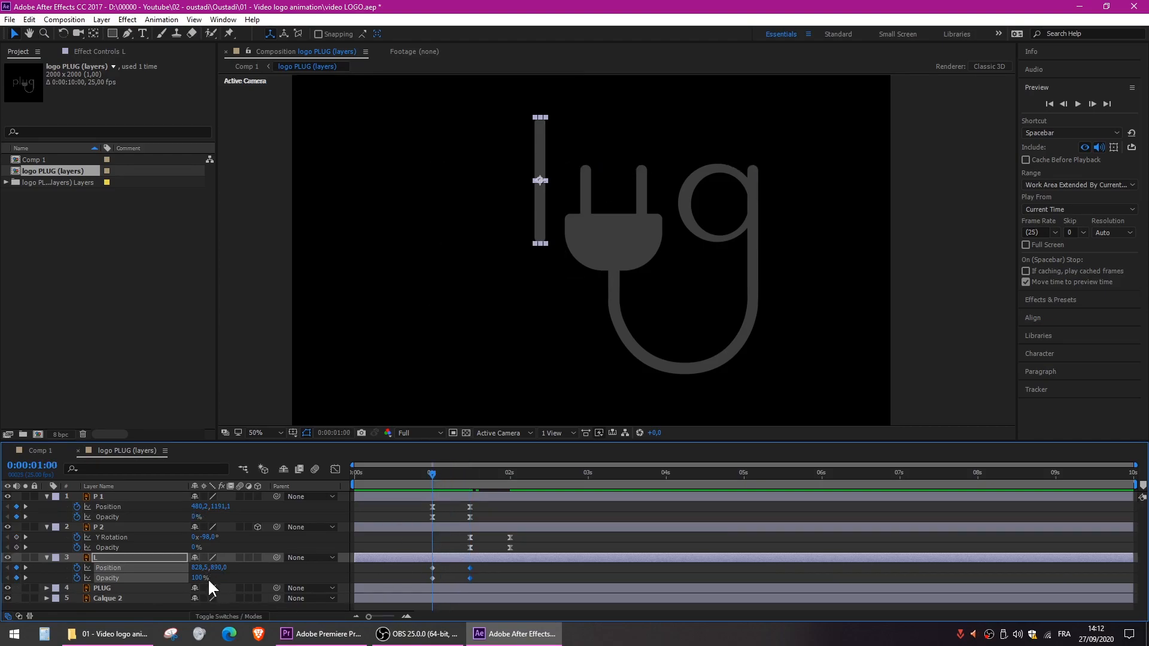
pyautogui.click(537, 223)
pyautogui.click(536, 220)
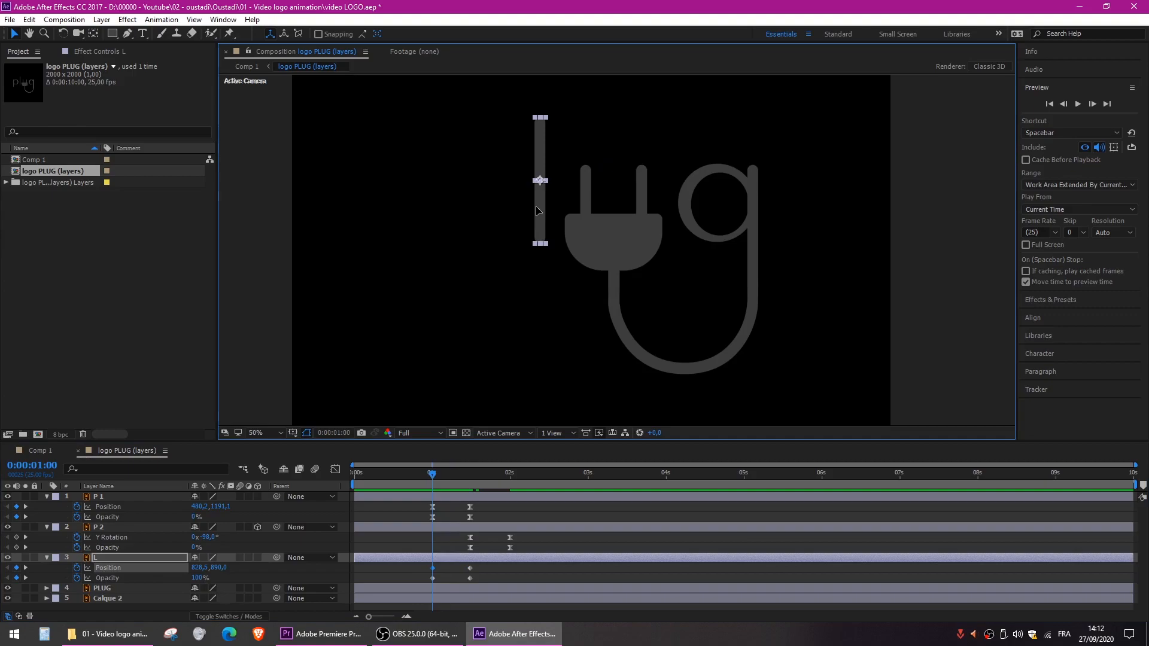
pyautogui.moveTo(540, 209); pyautogui.dragTo(541, 203)
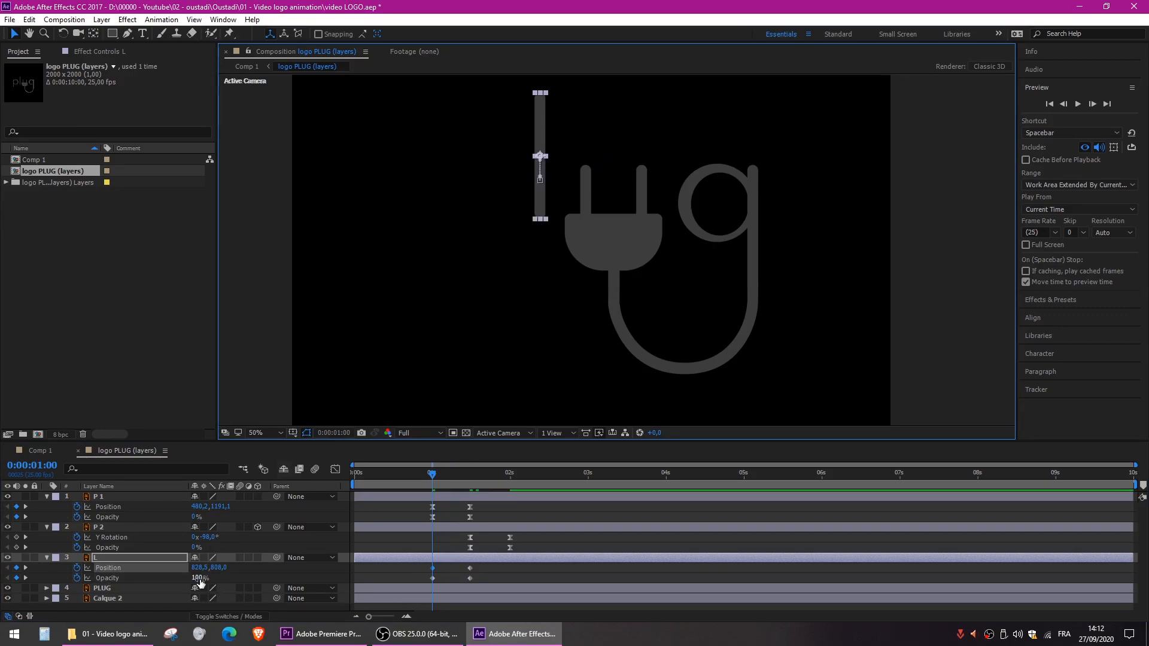
pyautogui.moveTo(200, 582); pyautogui.dragTo(132, 581)
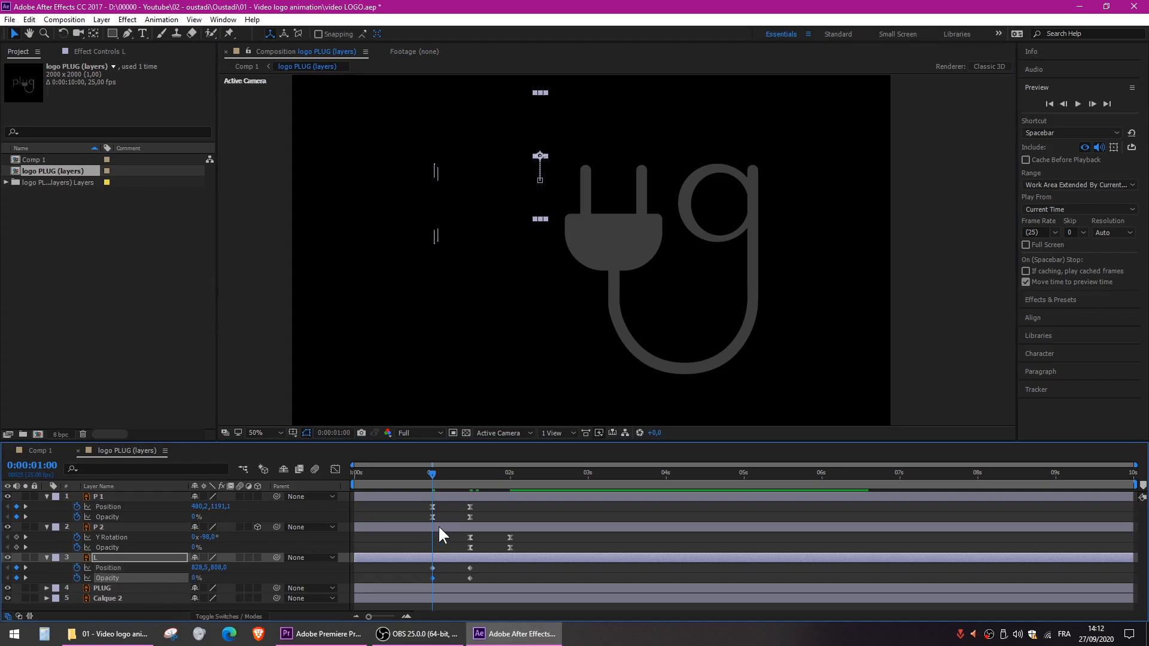
# - Apply Easy Ease to L's Position and Opacity keyframes and preview the composition from 0:00:00:04
pyautogui.moveTo(488, 561); pyautogui.dragTo(411, 582)
pyautogui.hotkey('ctrl', 'z')
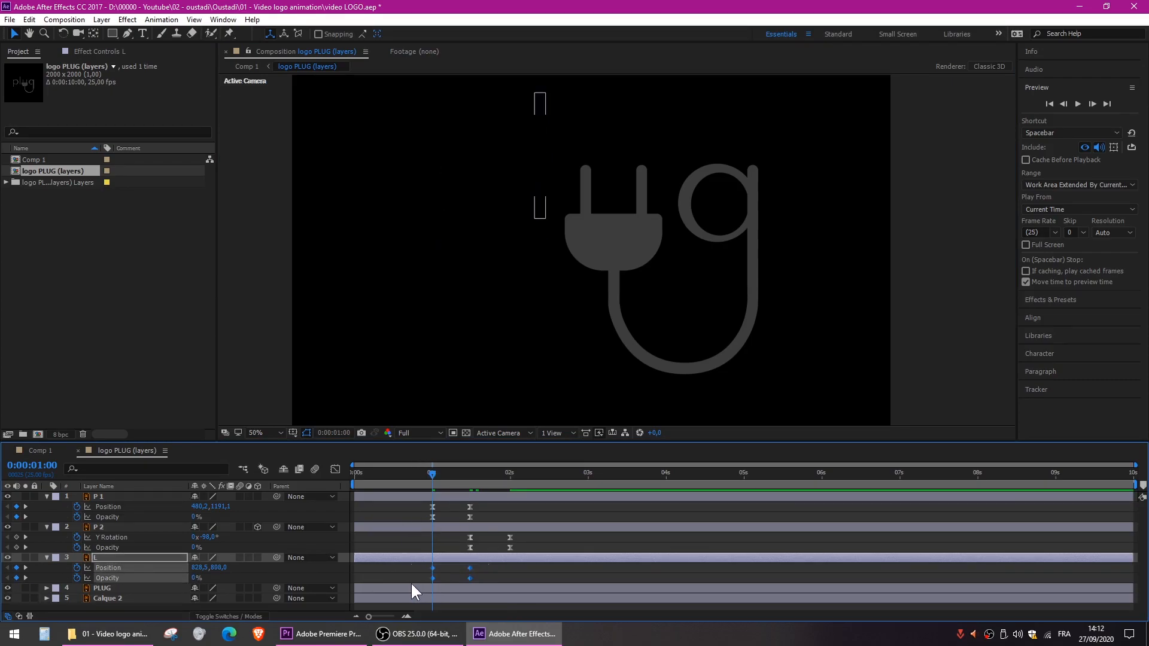
pyautogui.moveTo(432, 473); pyautogui.dragTo(367, 472)
pyautogui.press('space')
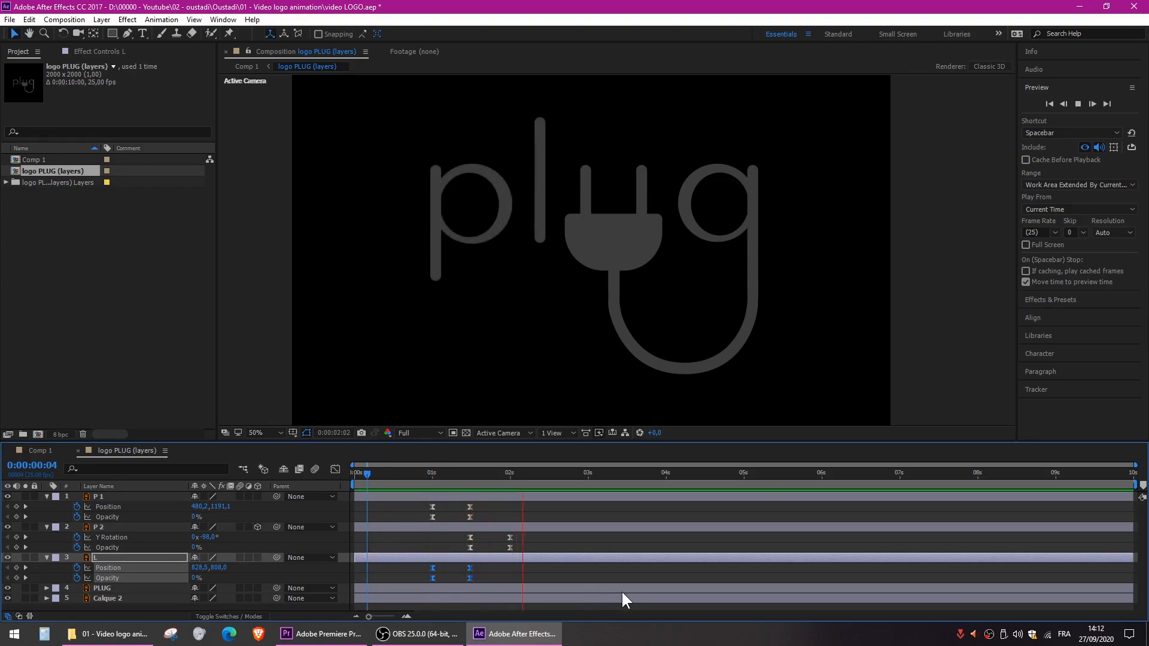
# - Add Scale and Opacity keyframes to the PLUG layer at 0:00:02:00
pyautogui.moveTo(431, 476); pyautogui.dragTo(514, 478)
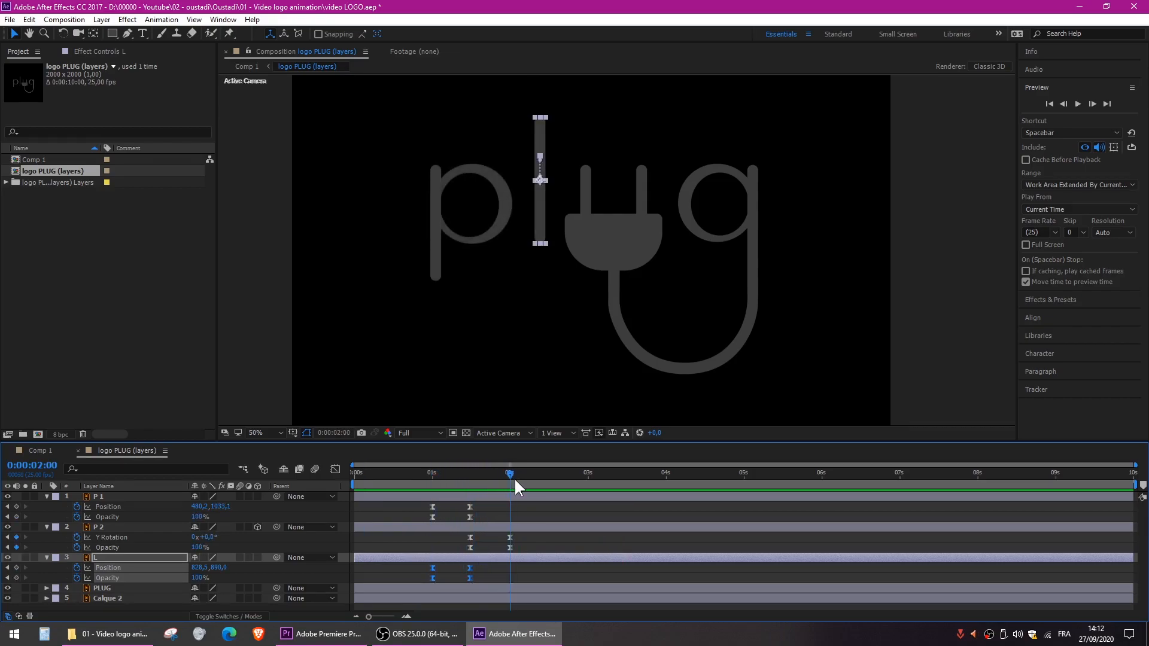
pyautogui.click(618, 246)
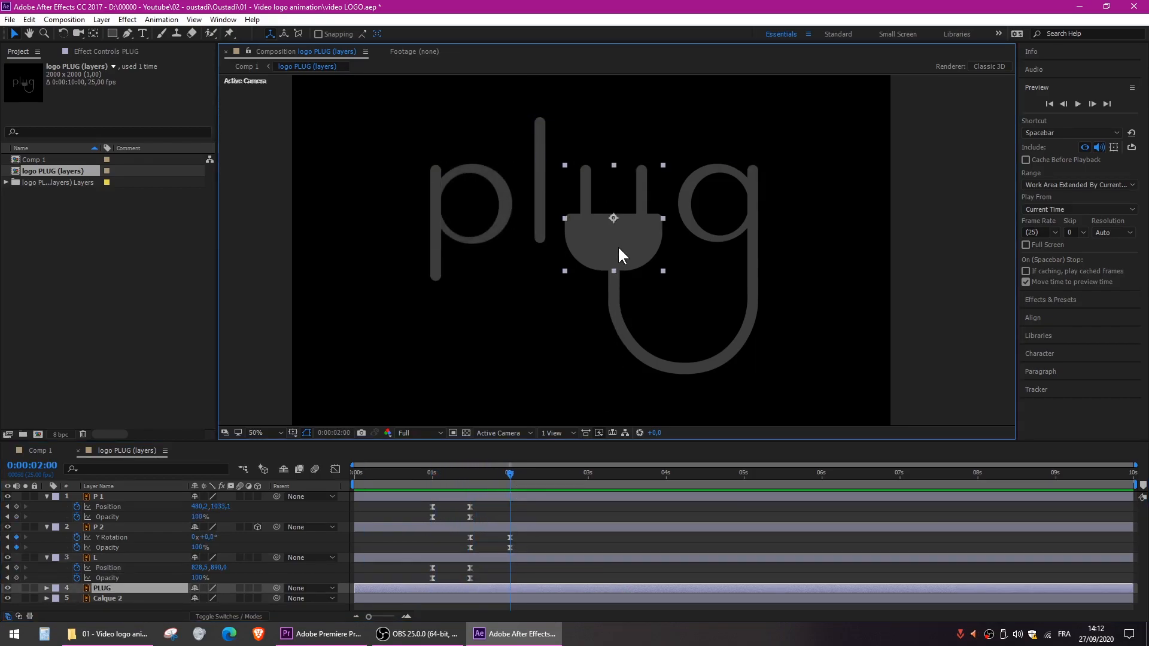
pyautogui.click(109, 589)
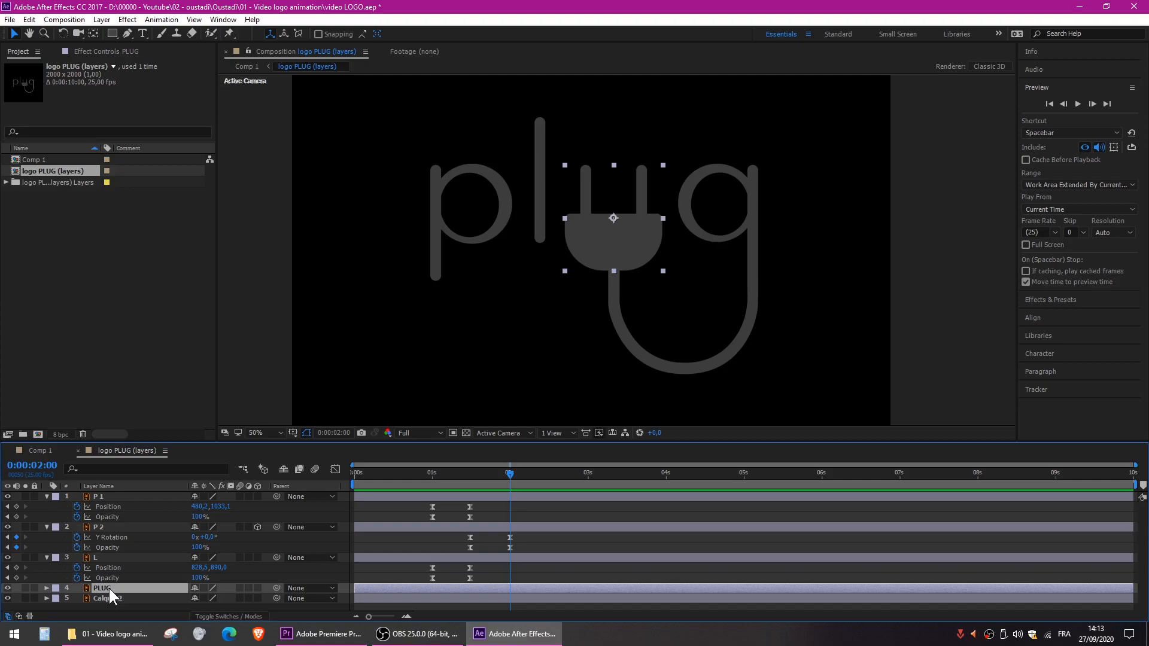
pyautogui.press('s')
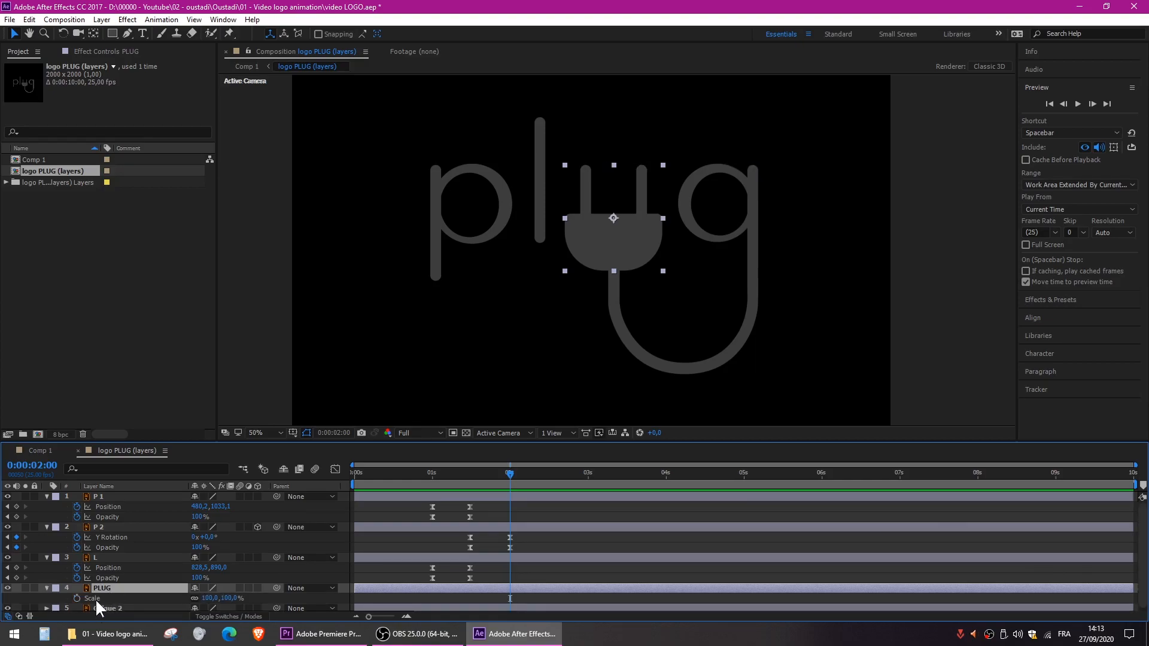
pyautogui.hotkey('shift', 't')
pyautogui.scroll(-1, 117, 559)
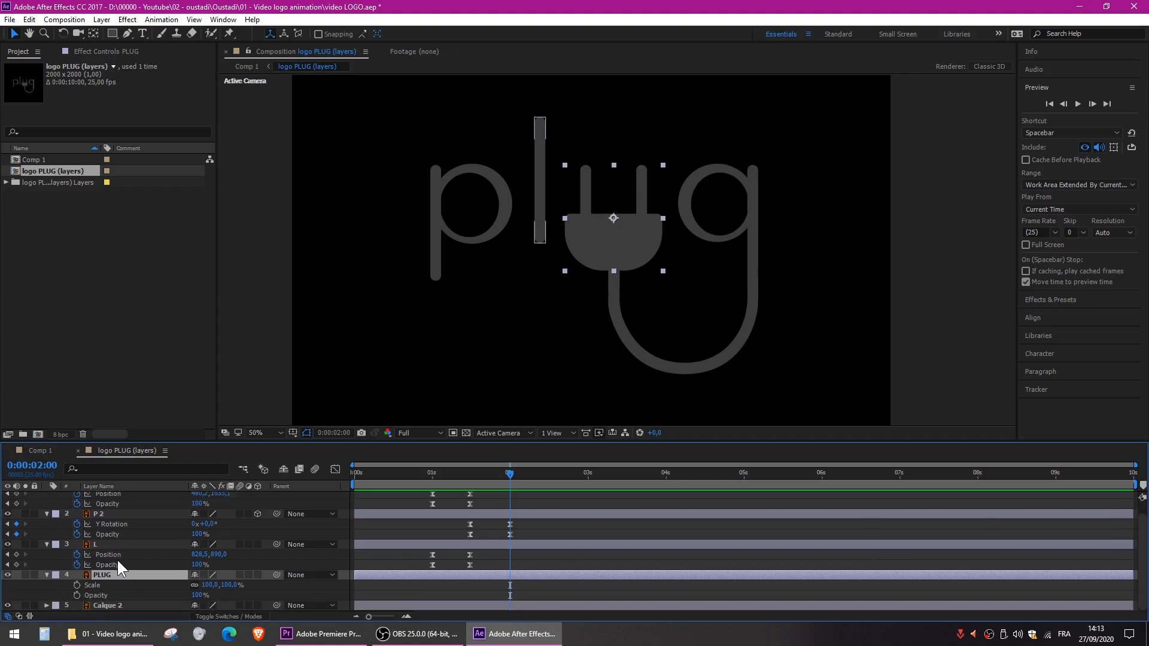
pyautogui.click(76, 585)
pyautogui.click(75, 595)
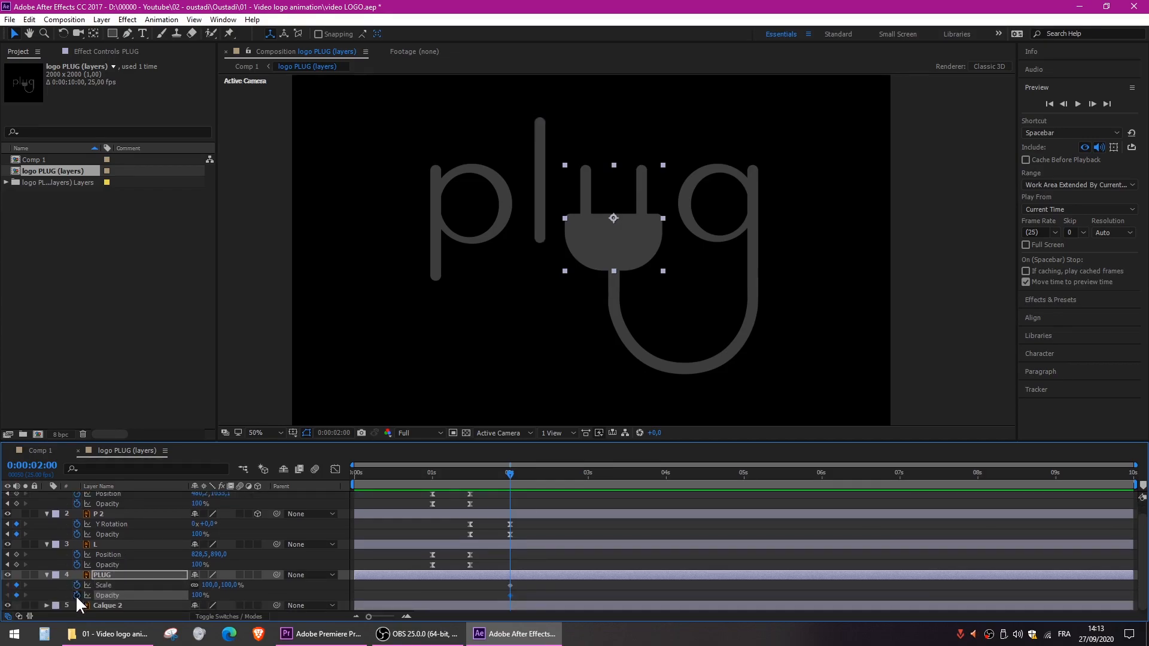
# - Add a second pair of Scale and Opacity keyframes to PLUG at 0:00:02:12, and set Scale to 61% and Opacity to 0% at 0:00:02:00
pyautogui.moveTo(514, 472); pyautogui.dragTo(547, 472)
pyautogui.click(16, 585)
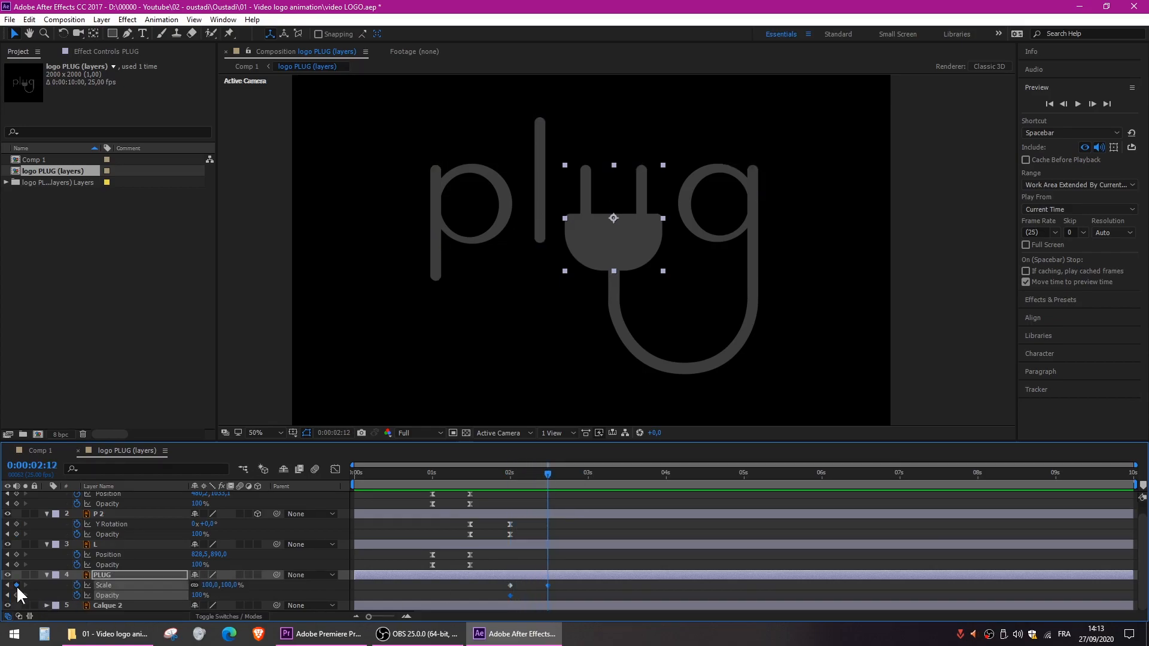
pyautogui.click(16, 595)
pyautogui.moveTo(545, 473); pyautogui.dragTo(515, 476)
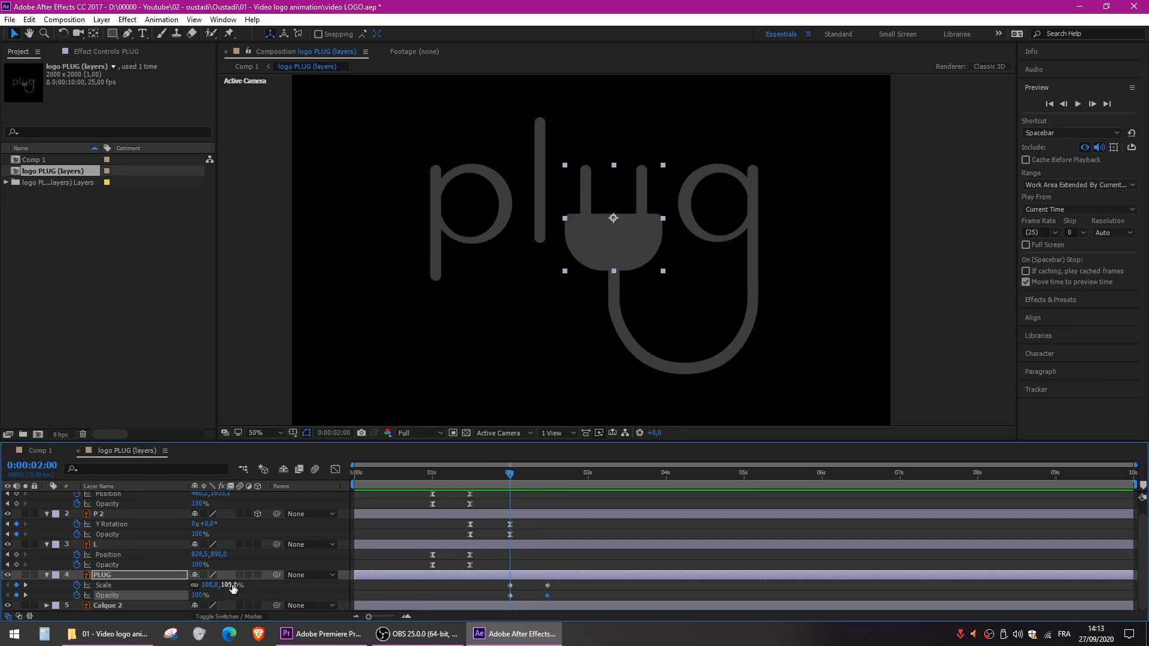
pyautogui.moveTo(212, 587); pyautogui.dragTo(108, 601)
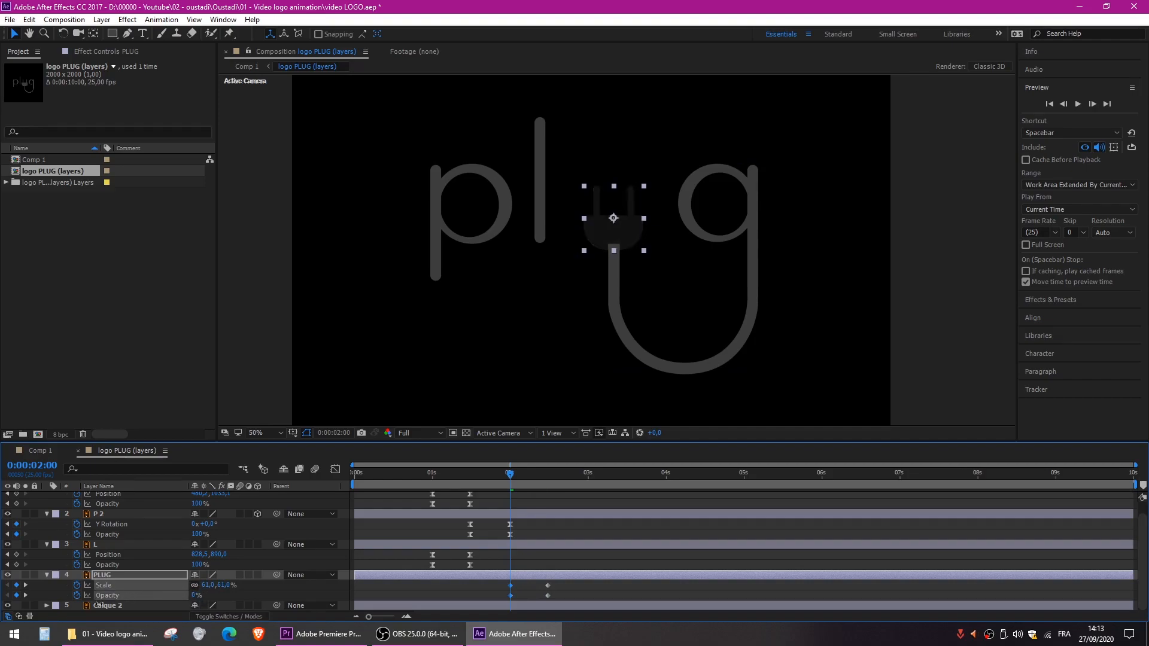
# - Apply Easy Ease to PLUG's Scale and Opacity keyframes and preview the composition from the start
pyautogui.moveTo(558, 584); pyautogui.dragTo(480, 604)
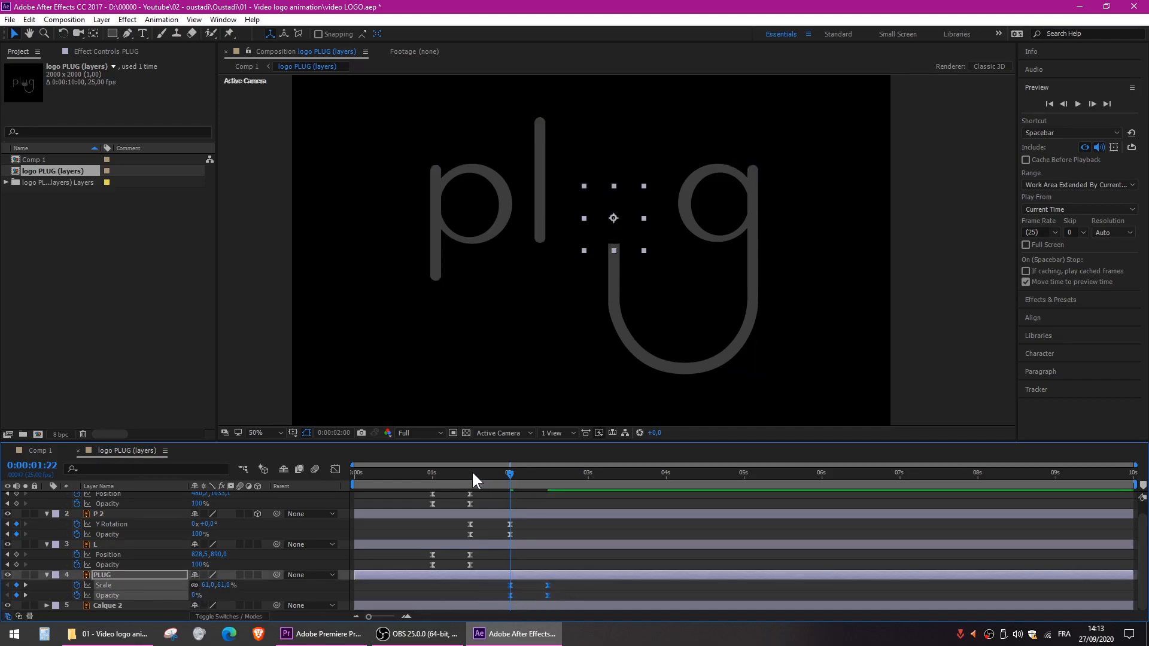
pyautogui.moveTo(483, 470); pyautogui.dragTo(332, 464)
pyautogui.press('space')
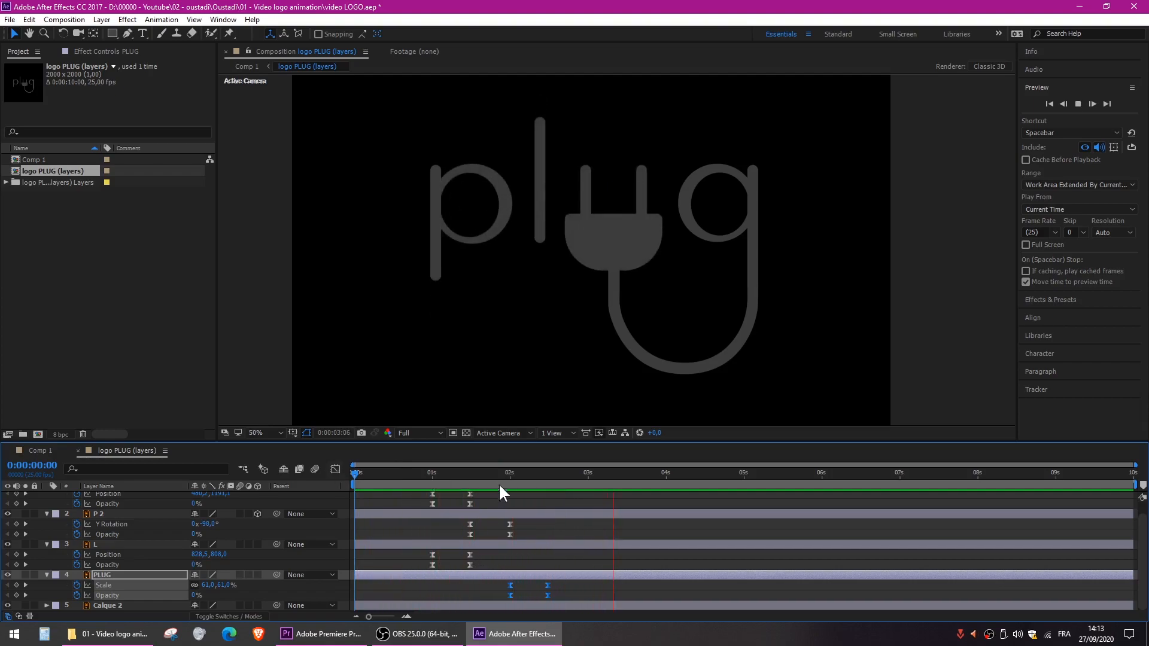
# - Place the current time at 0:00:02:12 and rename the Calque 2 layer as G
pyautogui.moveTo(509, 475); pyautogui.dragTo(547, 475)
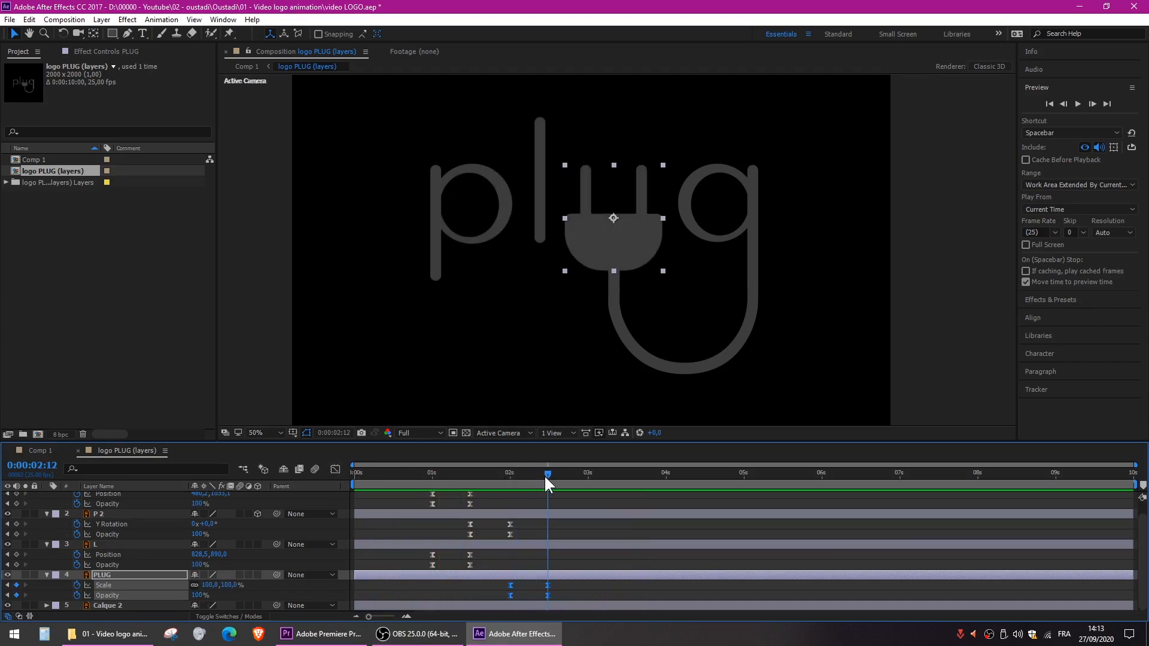
pyautogui.click(573, 591)
pyautogui.click(112, 605)
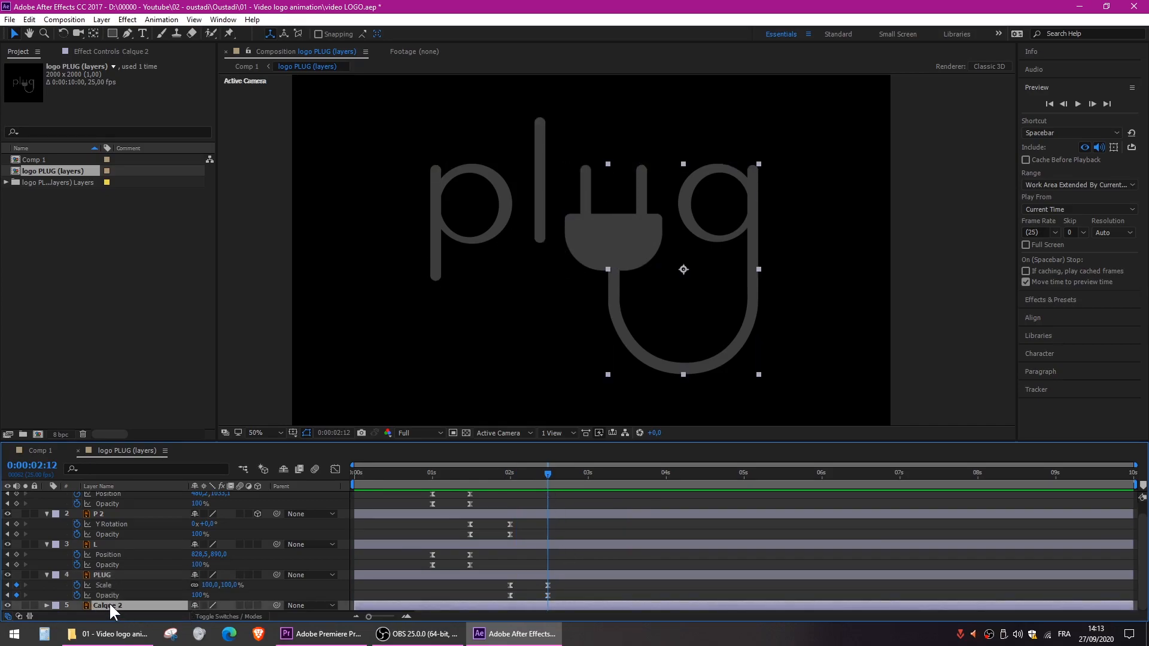
pyautogui.press('Return')
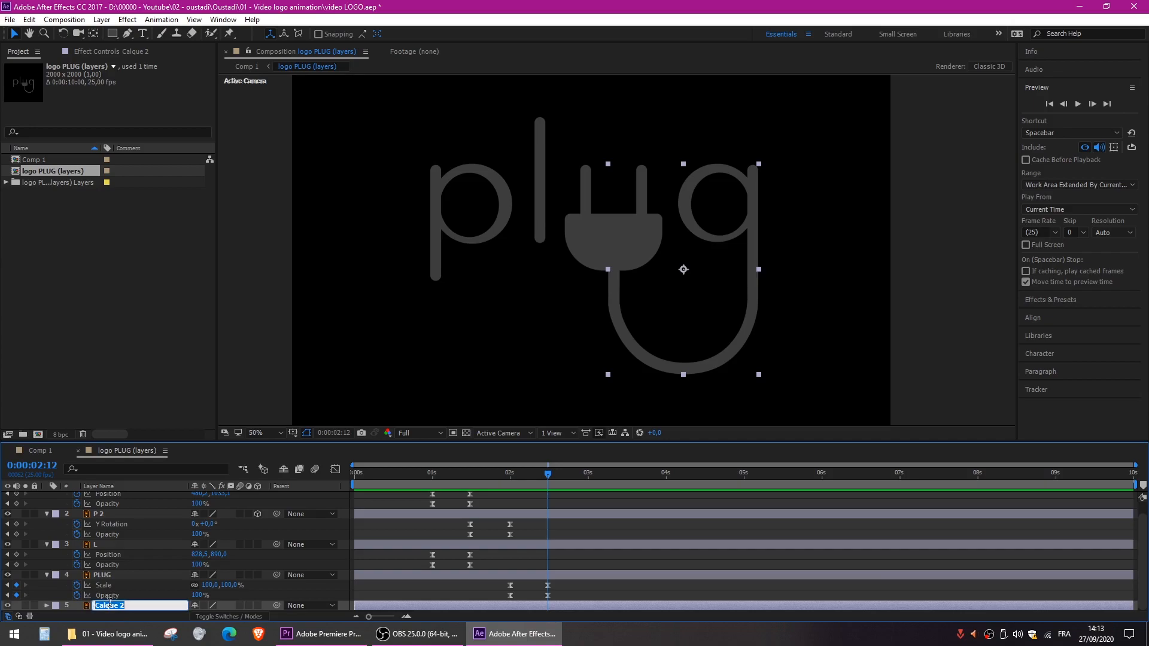
pyautogui.write('G')
pyautogui.press('Return')
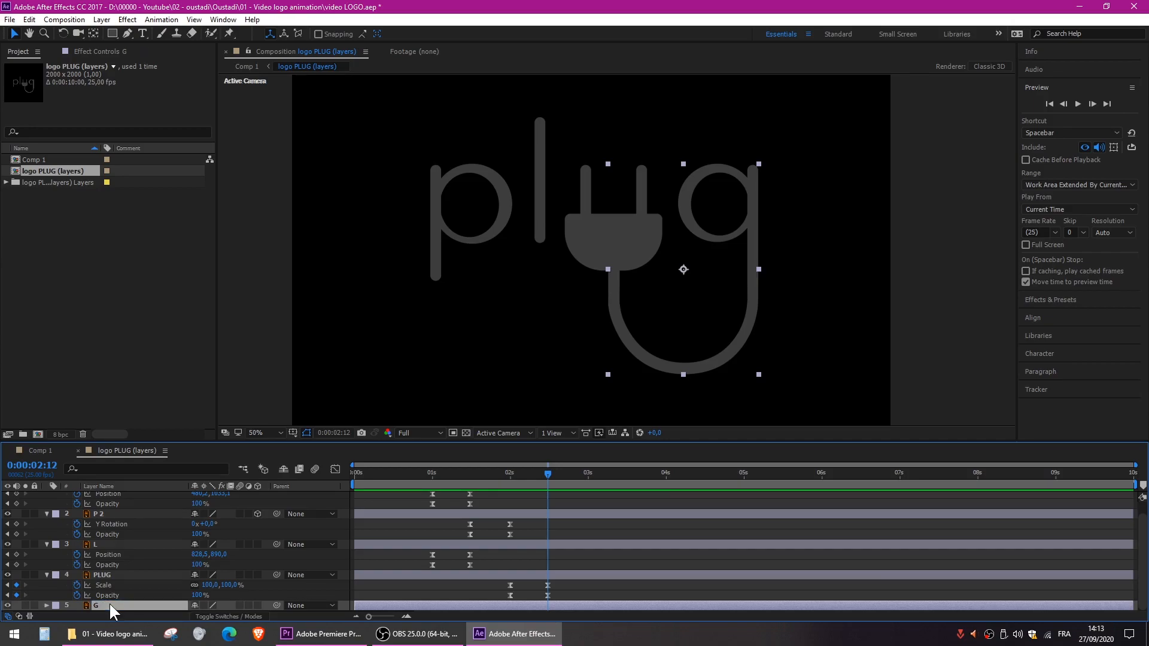
# - Start an open mask path on layer G with the Pen tool, tracing the g's bowl from its lower right end around to its top
pyautogui.click(105, 602)
pyautogui.click(106, 605)
pyautogui.click(128, 34)
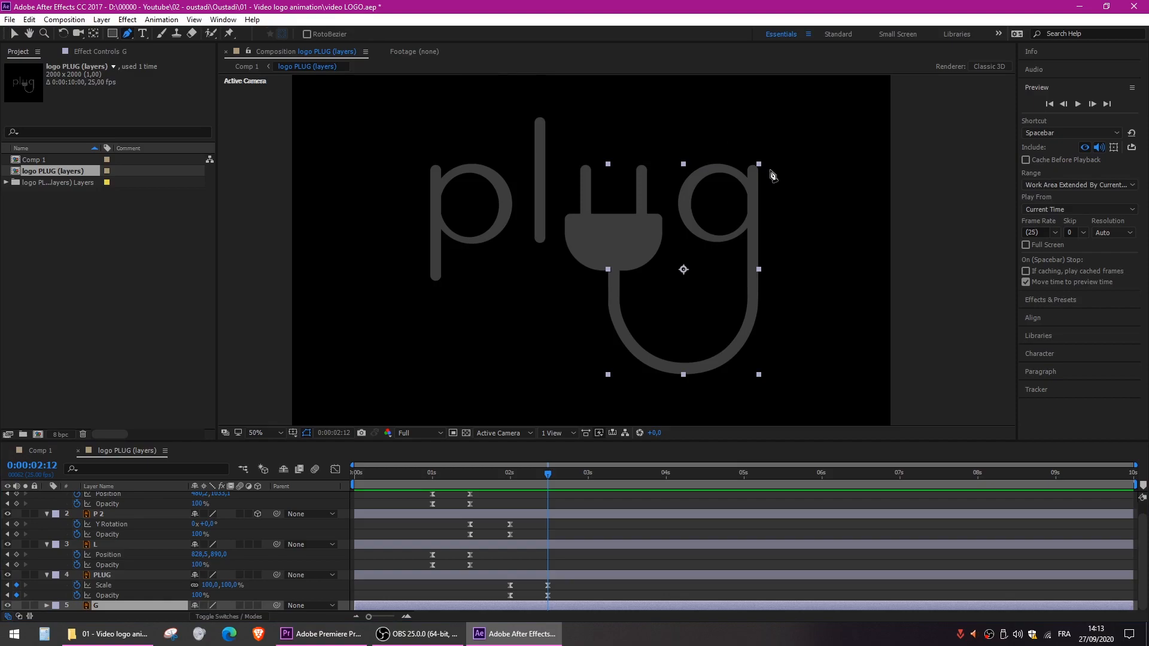
pyautogui.click(742, 231)
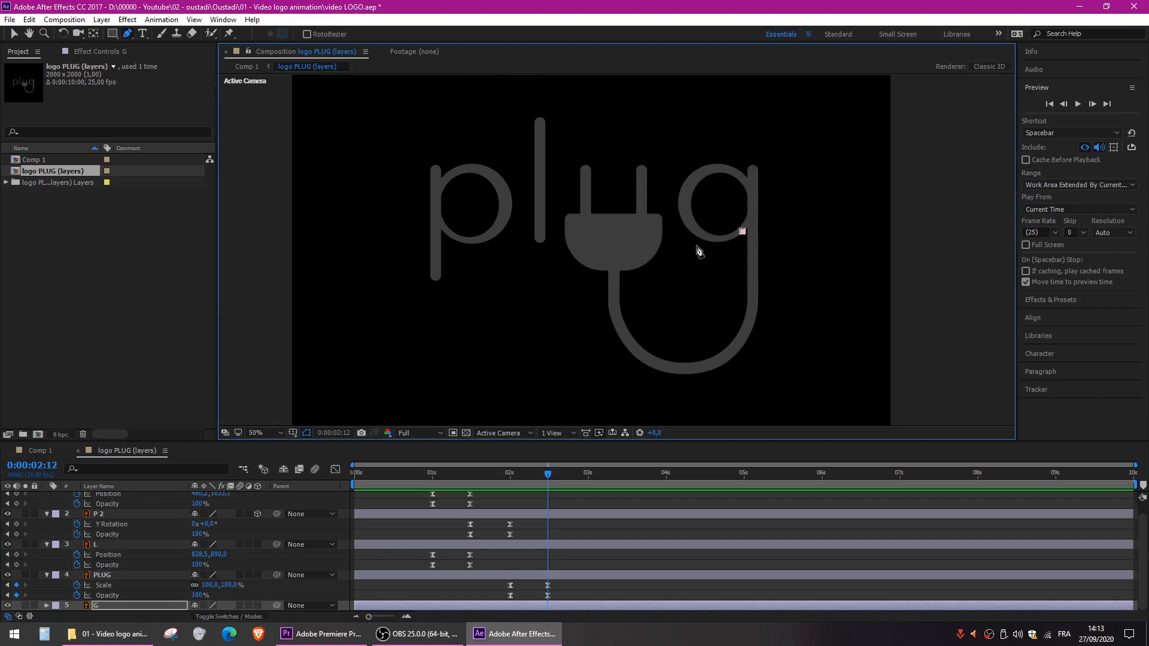
pyautogui.moveTo(690, 224); pyautogui.dragTo(664, 196)
pyautogui.moveTo(715, 169); pyautogui.dragTo(726, 173)
pyautogui.moveTo(663, 196); pyautogui.dragTo(673, 196)
pyautogui.moveTo(748, 186); pyautogui.dragTo(759, 192)
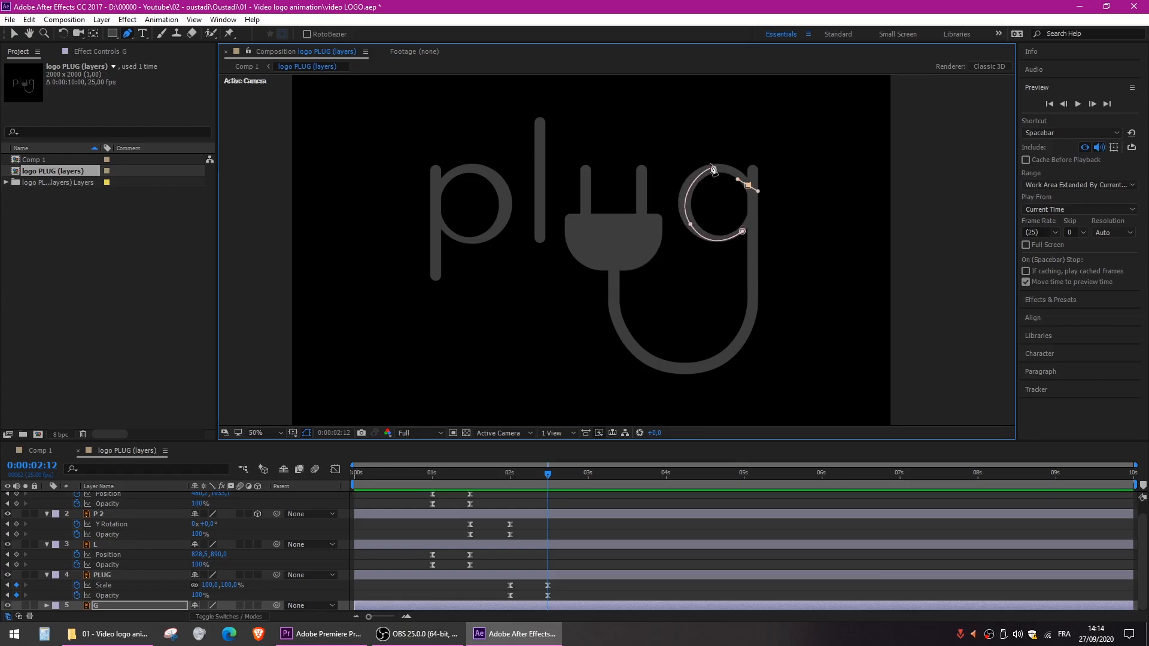
pyautogui.hotkey('ctrl', 'z')
# - Continue the mask path down the g's stem, around the bottom curve and up the cable into the plug, and select layer G
pyautogui.moveTo(754, 170)
pyautogui.mouseDown()
pyautogui.moveTo(766, 151)
pyautogui.moveTo(753, 187)
pyautogui.mouseUp()
pyautogui.click(752, 279)
pyautogui.click(752, 319)
pyautogui.moveTo(683, 370); pyautogui.dragTo(627, 369)
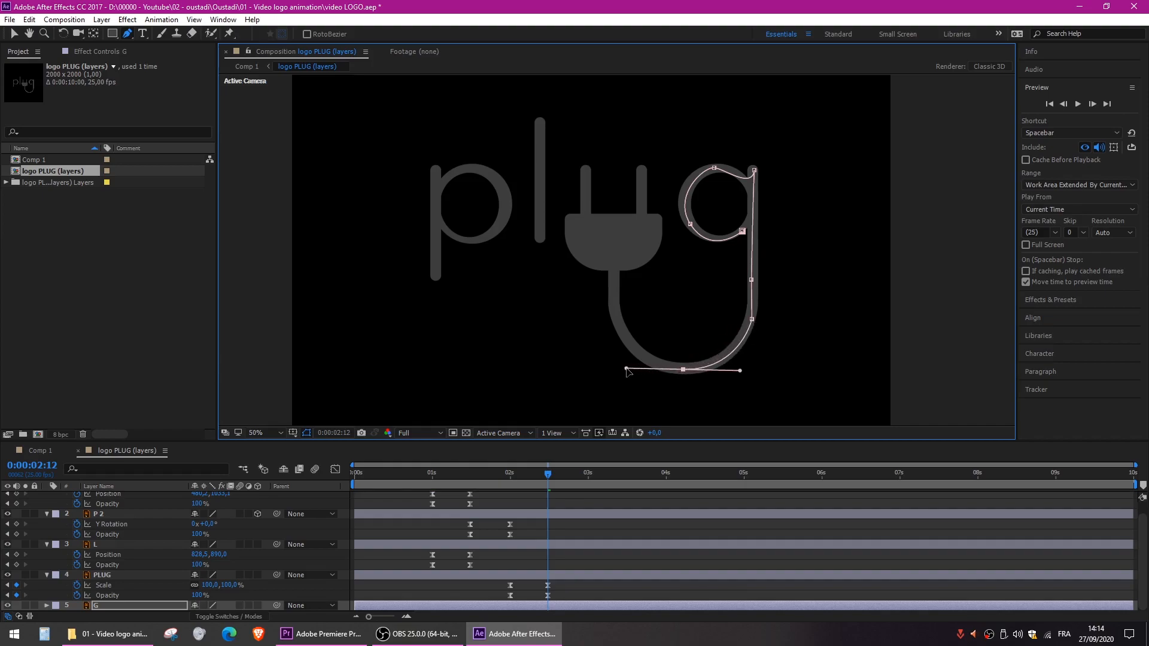
pyautogui.moveTo(615, 305); pyautogui.dragTo(617, 289)
pyautogui.click(614, 251)
pyautogui.moveTo(614, 251); pyautogui.dragTo(614, 254)
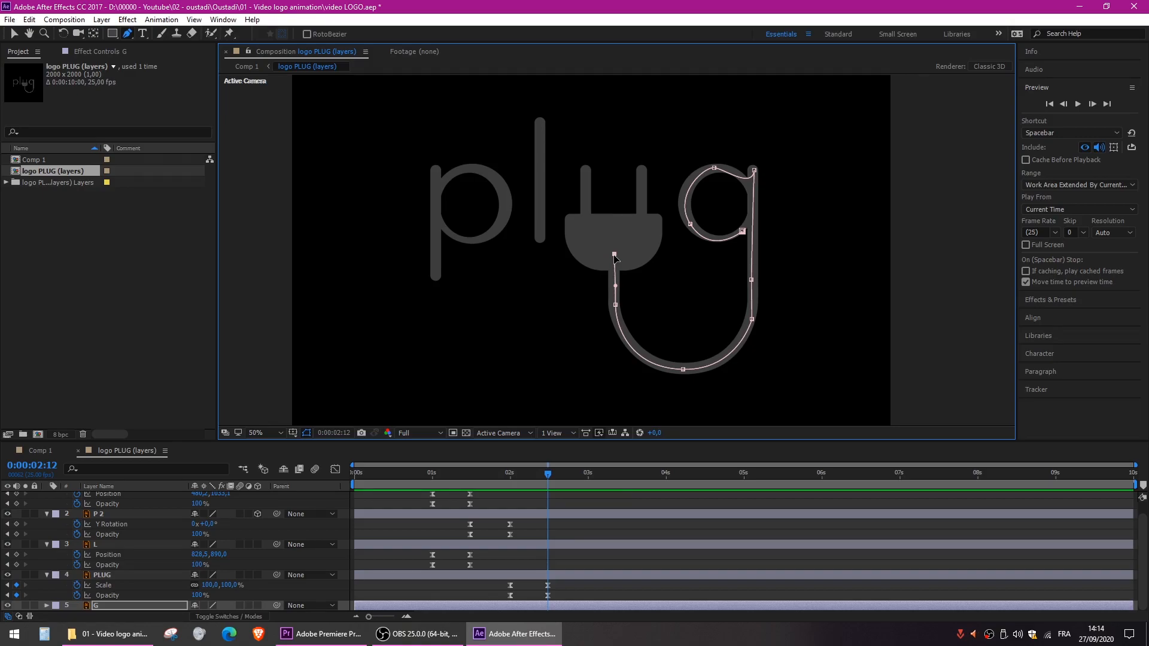
pyautogui.click(115, 605)
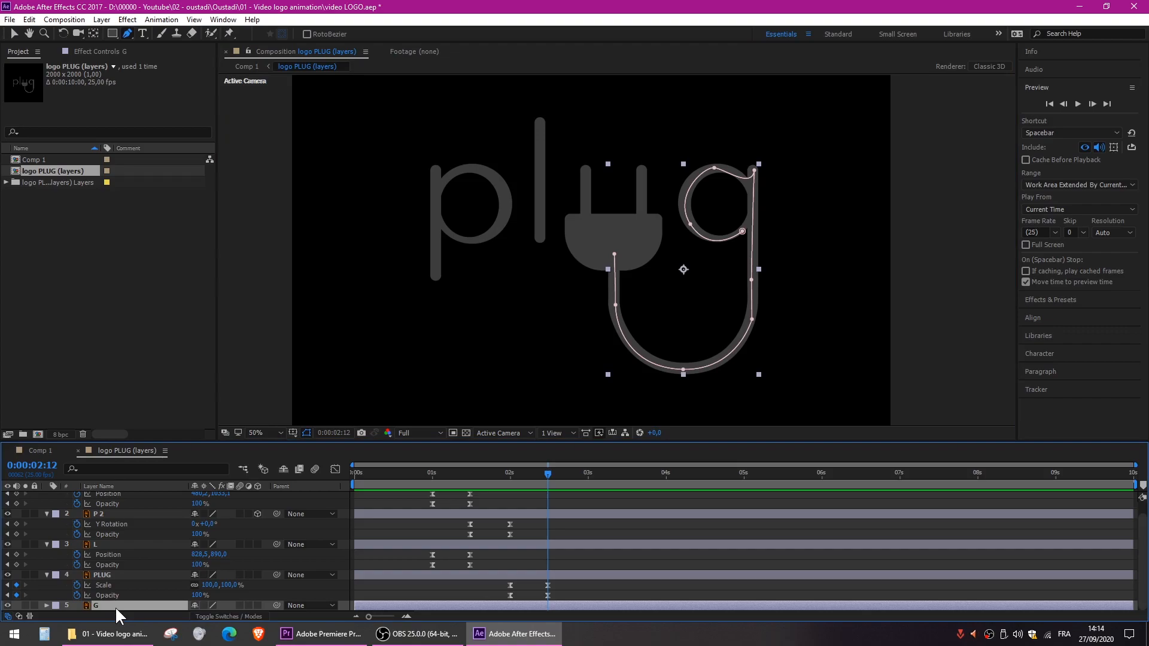
# - Apply the Stroke effect to layer G, using Mask 1 as its path and a Brush Size of about 35
pyautogui.click(128, 19)
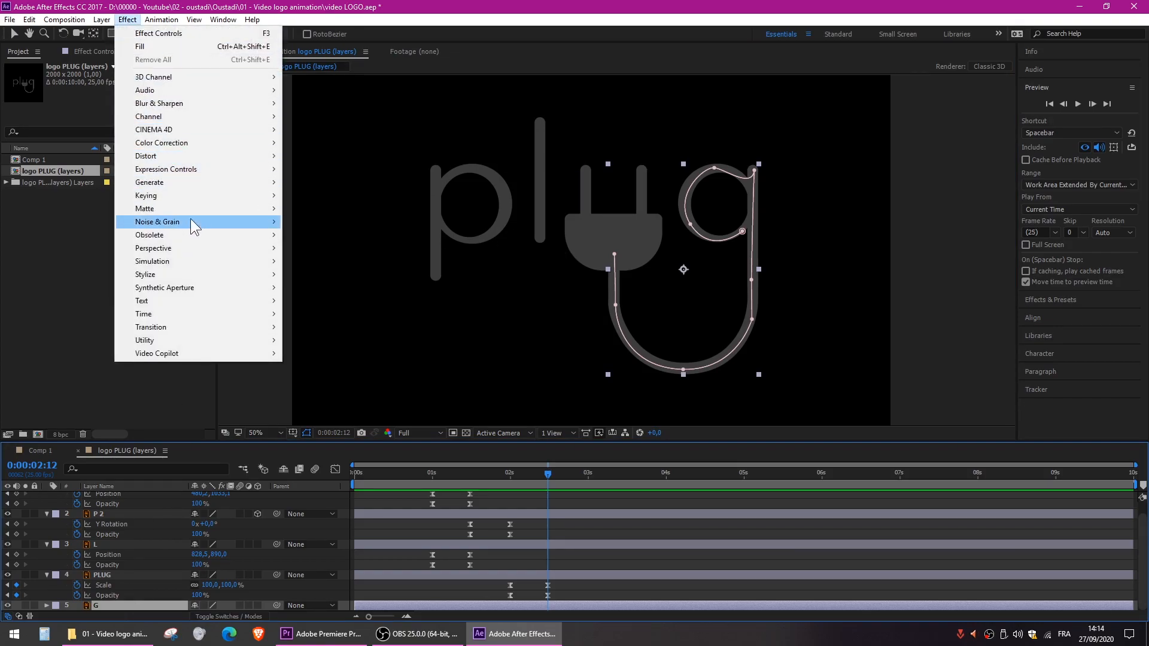
pyautogui.moveTo(176, 185)
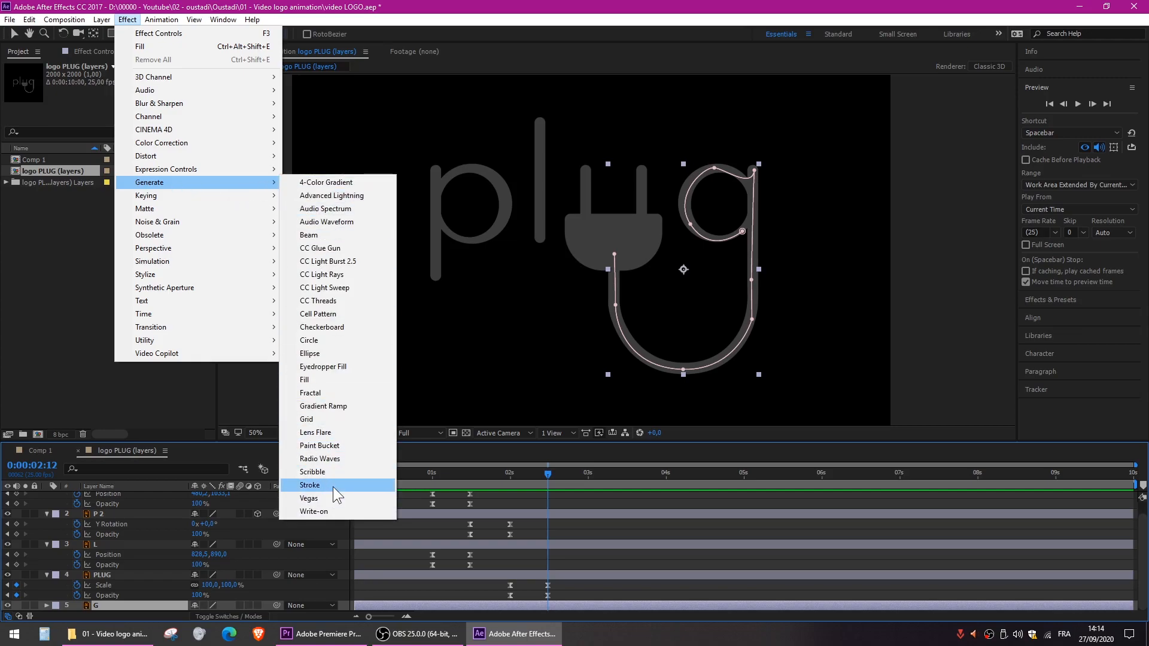
pyautogui.click(310, 485)
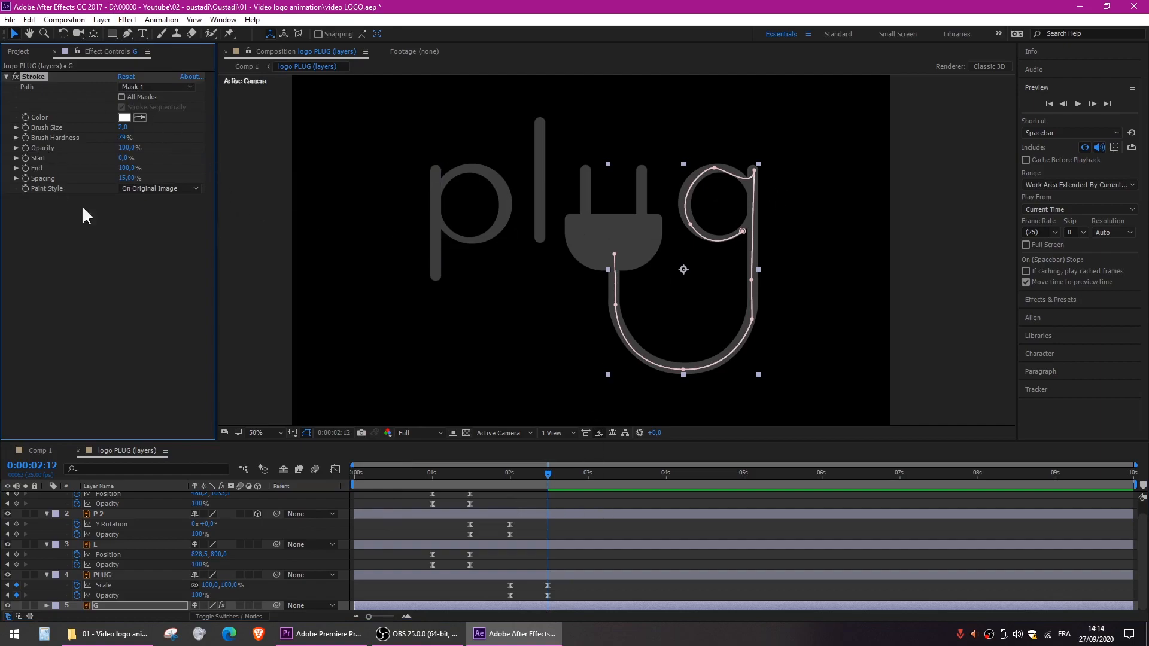
pyautogui.click(146, 85)
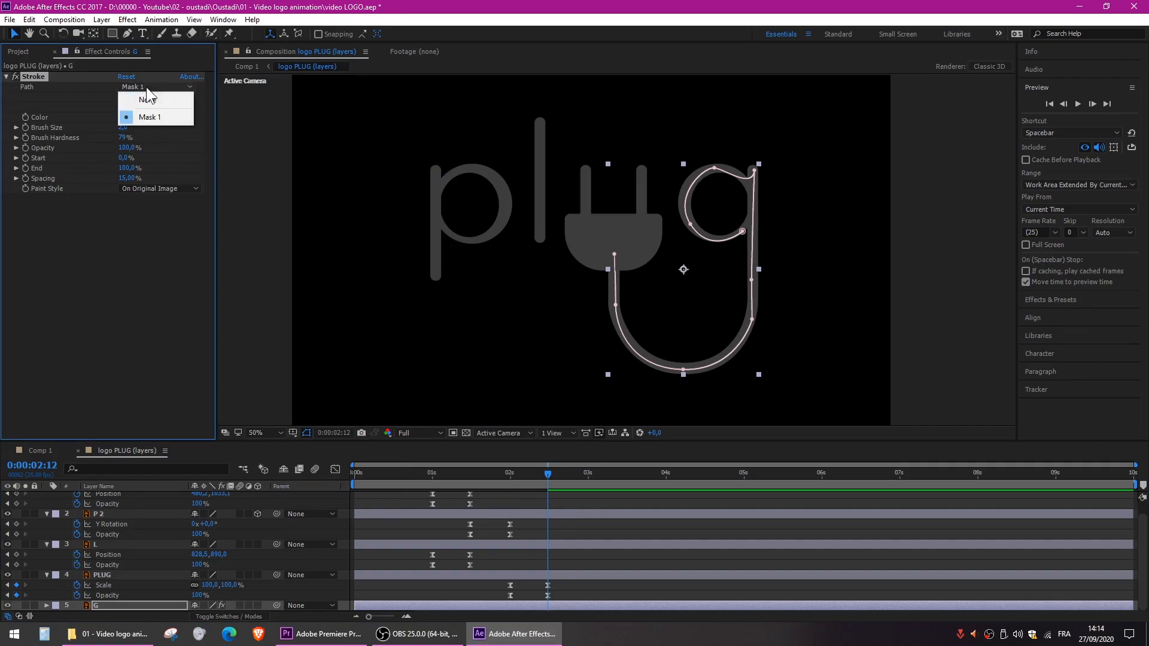
pyautogui.click(152, 117)
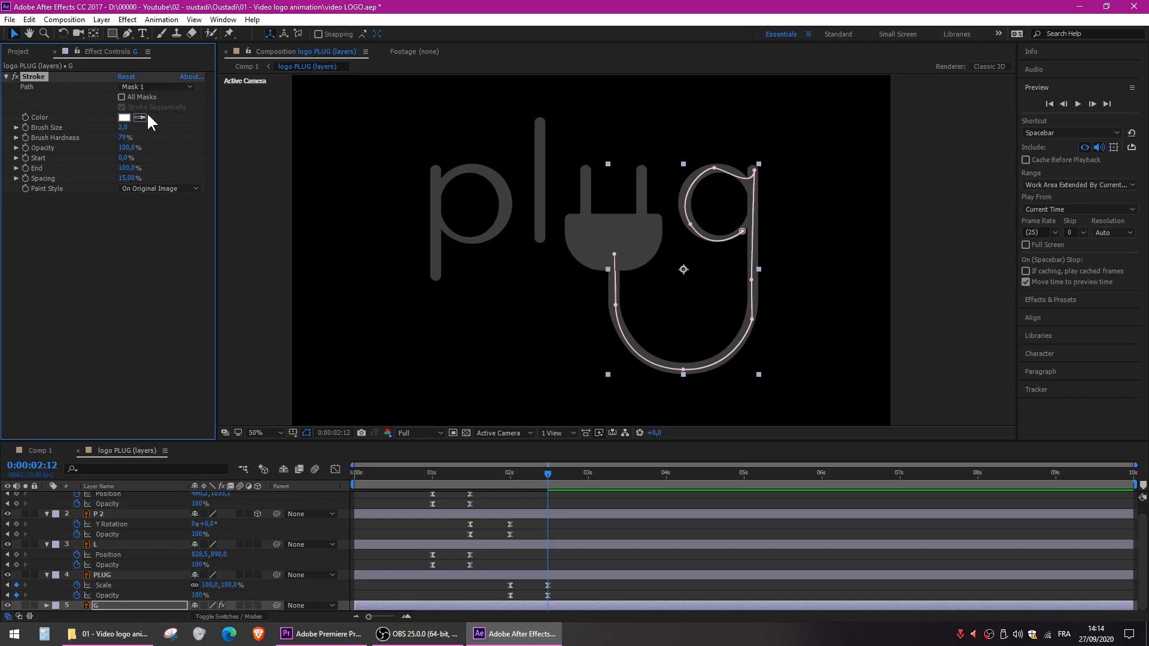
pyautogui.click(124, 116)
pyautogui.moveTo(130, 126); pyautogui.dragTo(323, 133)
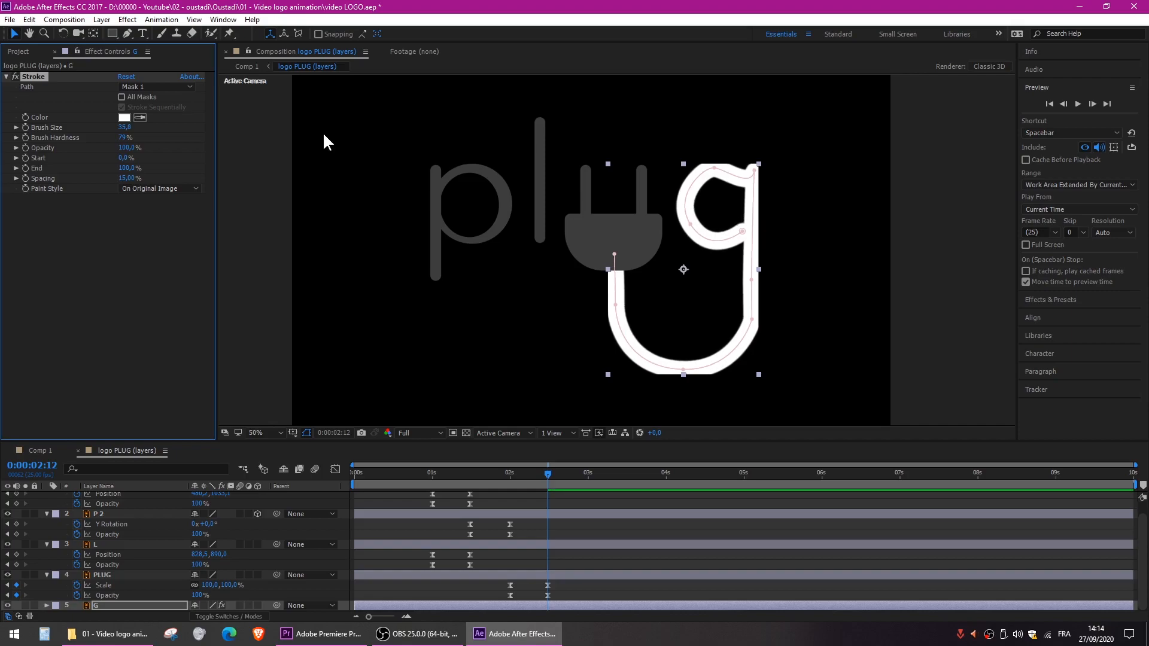
# - Move the mask path's starting point at the lower right end of the g's bowl slightly up and inward
pyautogui.scroll(4, 785, 187)
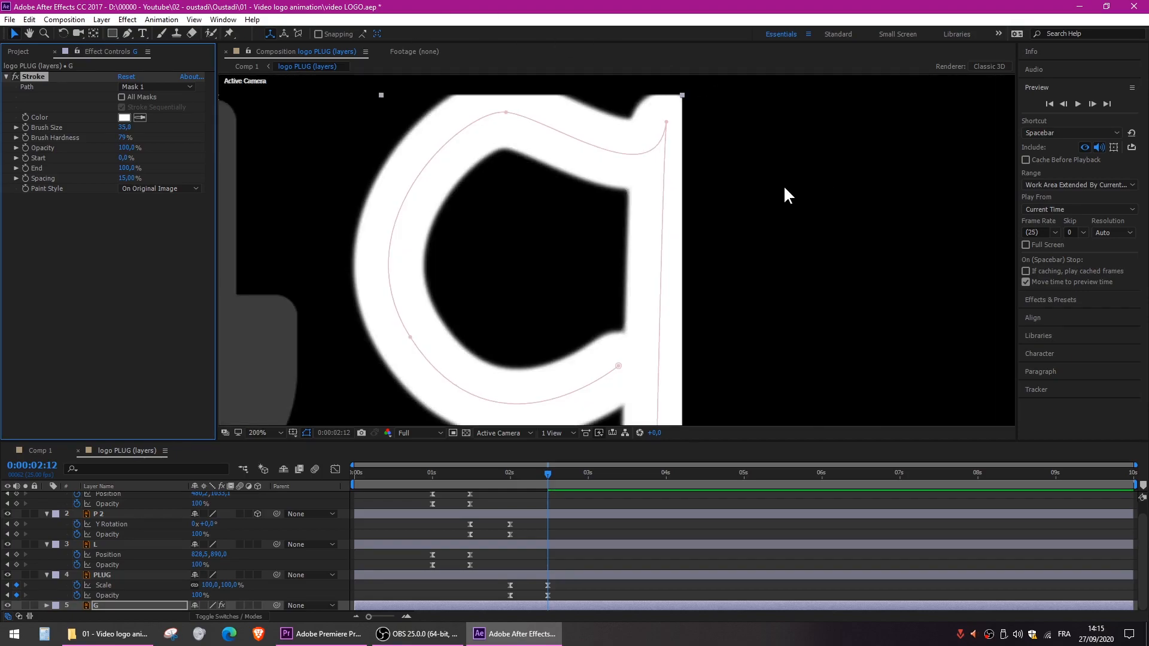
pyautogui.moveTo(619, 365)
pyautogui.mouseDown()
pyautogui.moveTo(520, 290)
pyautogui.moveTo(609, 361)
pyautogui.moveTo(603, 344)
pyautogui.mouseUp()
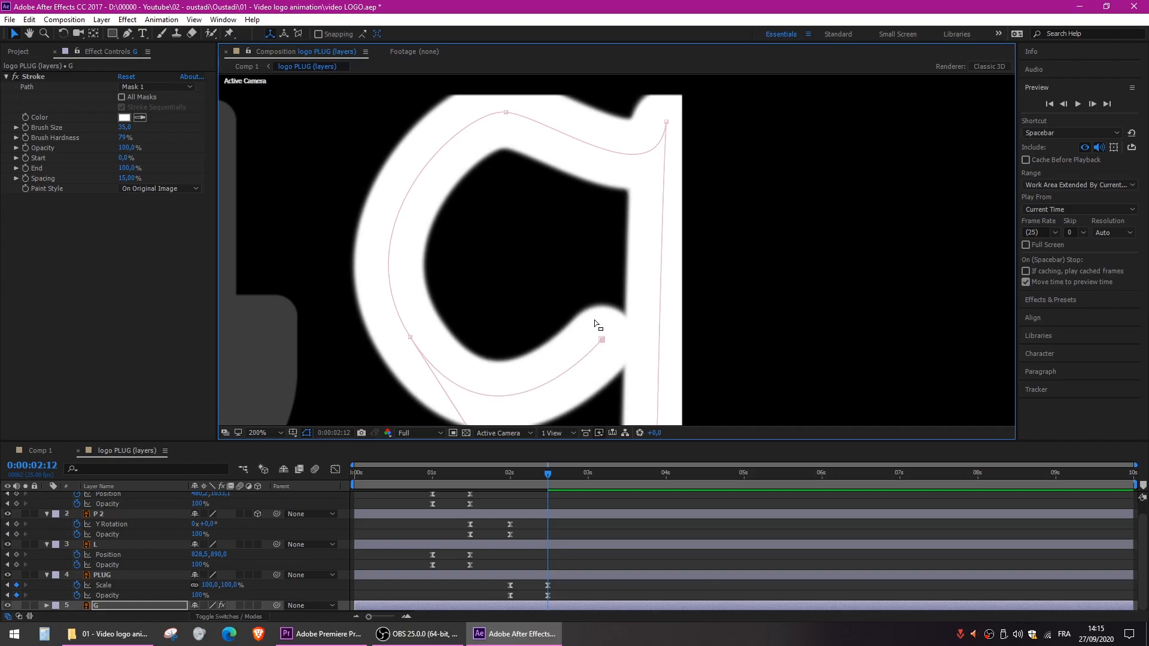
pyautogui.scroll(-4, 595, 318)
pyautogui.moveTo(590, 350); pyautogui.dragTo(636, 233)
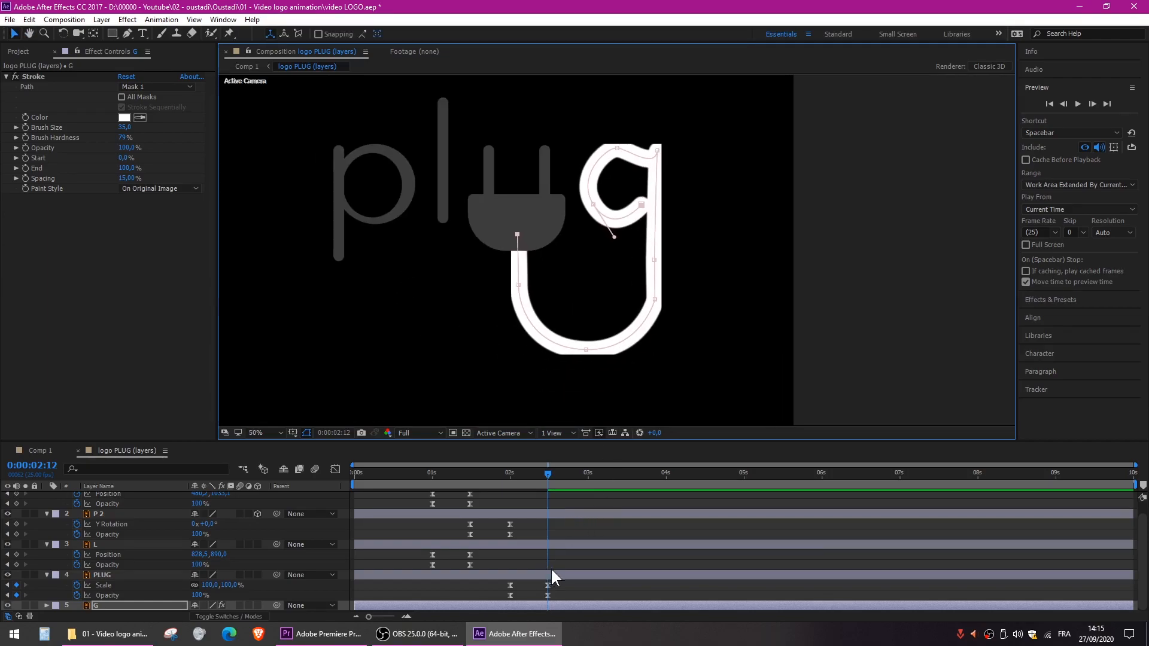
# - Keyframe the Stroke's End at 0% at 0:00:02:12 and show layer G's animated properties in the timeline
pyautogui.click(37, 169)
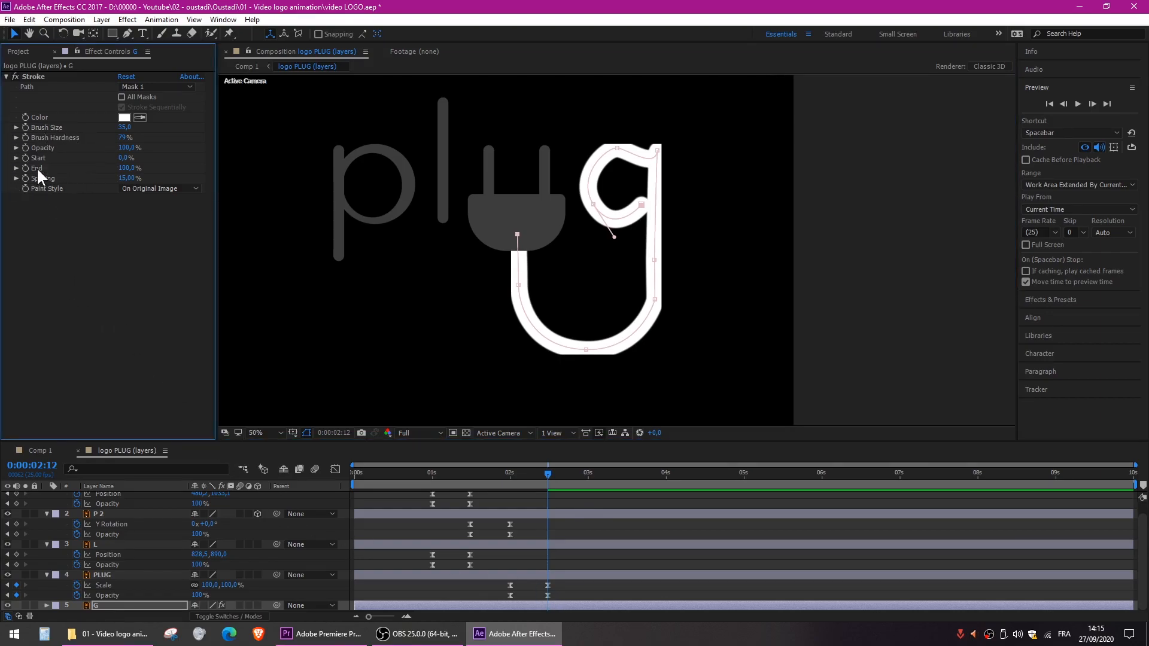
pyautogui.moveTo(126, 169)
pyautogui.mouseDown()
pyautogui.moveTo(54, 161)
pyautogui.moveTo(142, 174)
pyautogui.moveTo(171, 165)
pyautogui.moveTo(35, 169)
pyautogui.mouseUp()
pyautogui.press('ctrl')
pyautogui.press('ctrl')
pyautogui.press('ctrl')
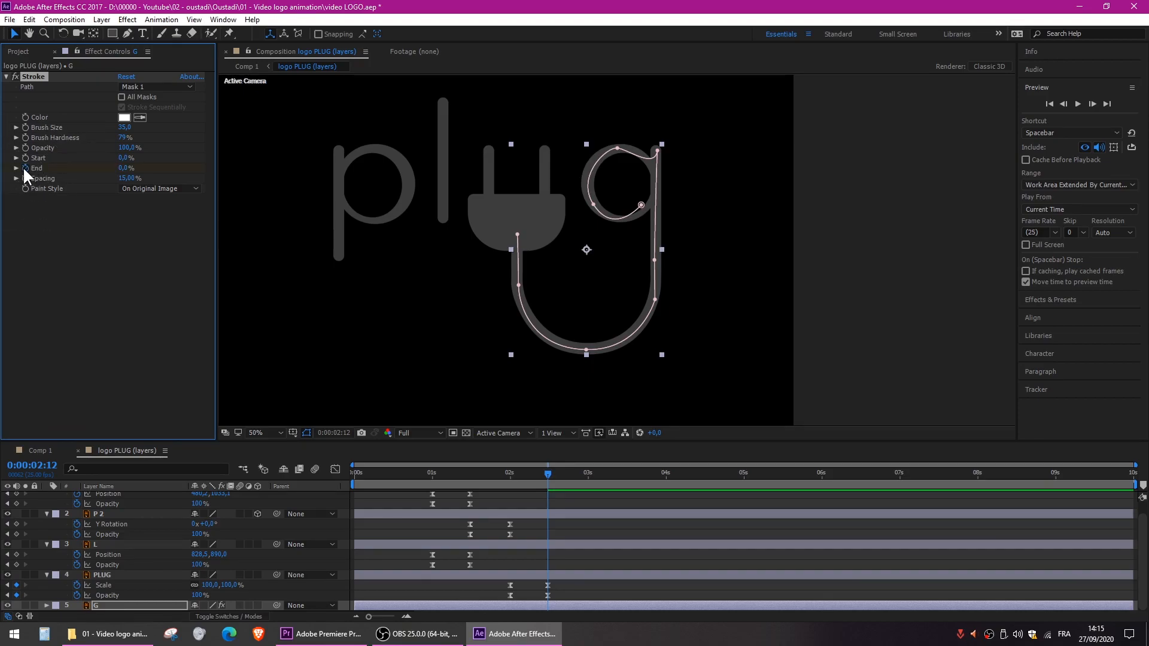
pyautogui.click(128, 607)
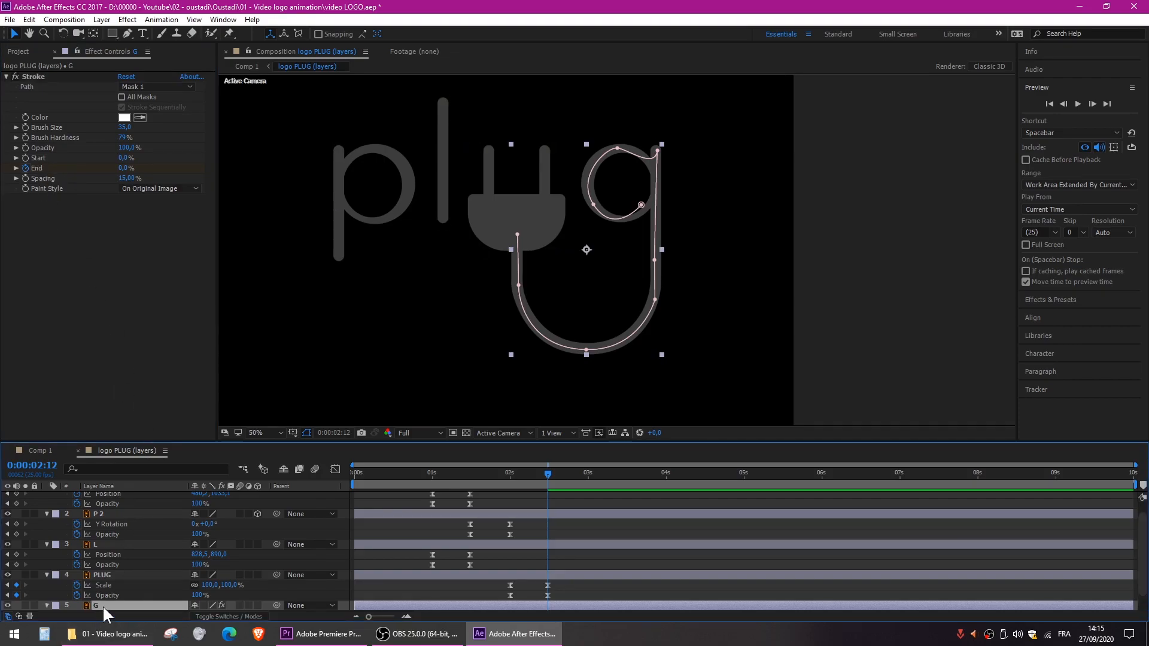
pyautogui.press('u')
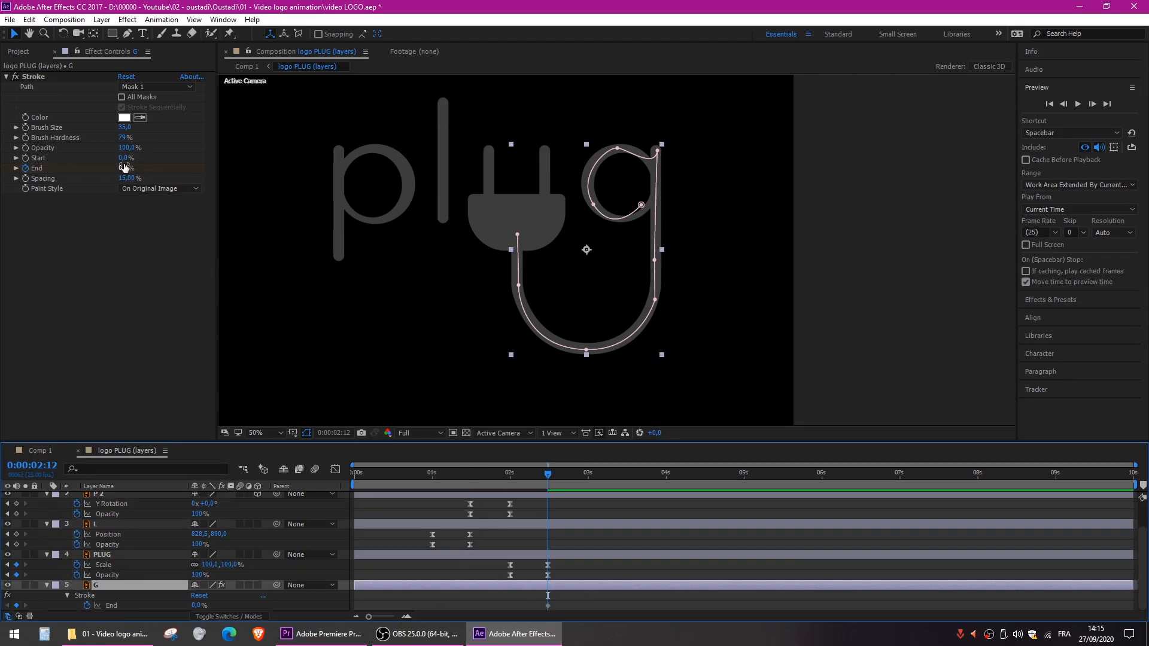
# - Add a 100% keyframe for the Stroke's End at 0:00:03:06
pyautogui.moveTo(556, 475); pyautogui.dragTo(609, 477)
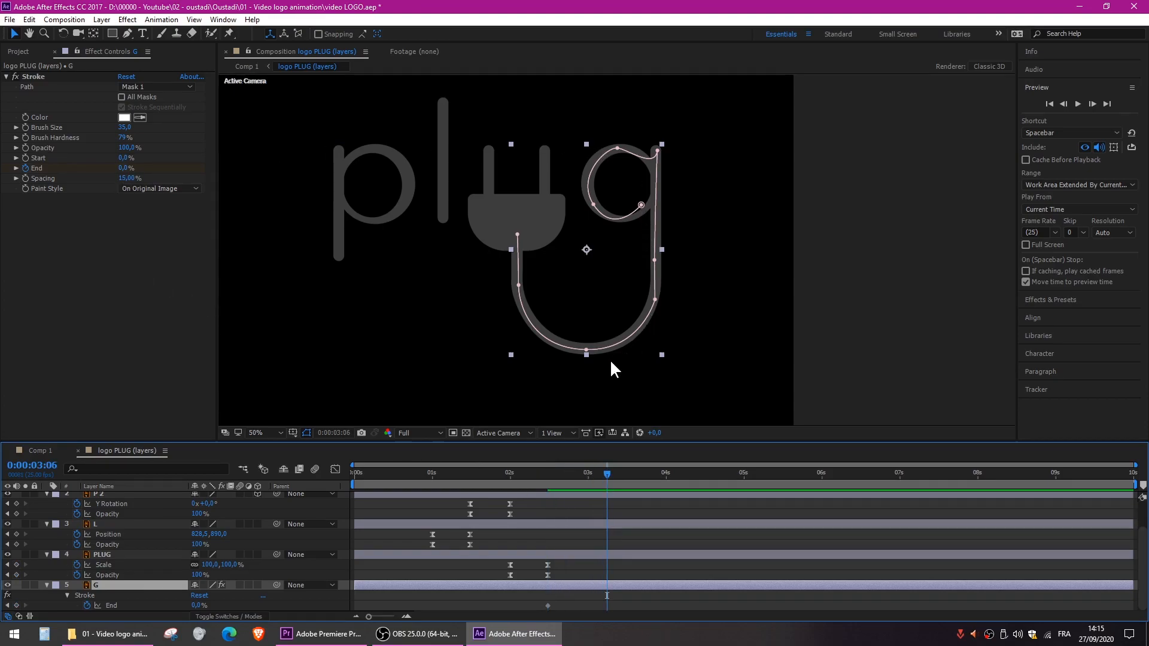
pyautogui.moveTo(125, 168); pyautogui.dragTo(254, 174)
pyautogui.click(169, 277)
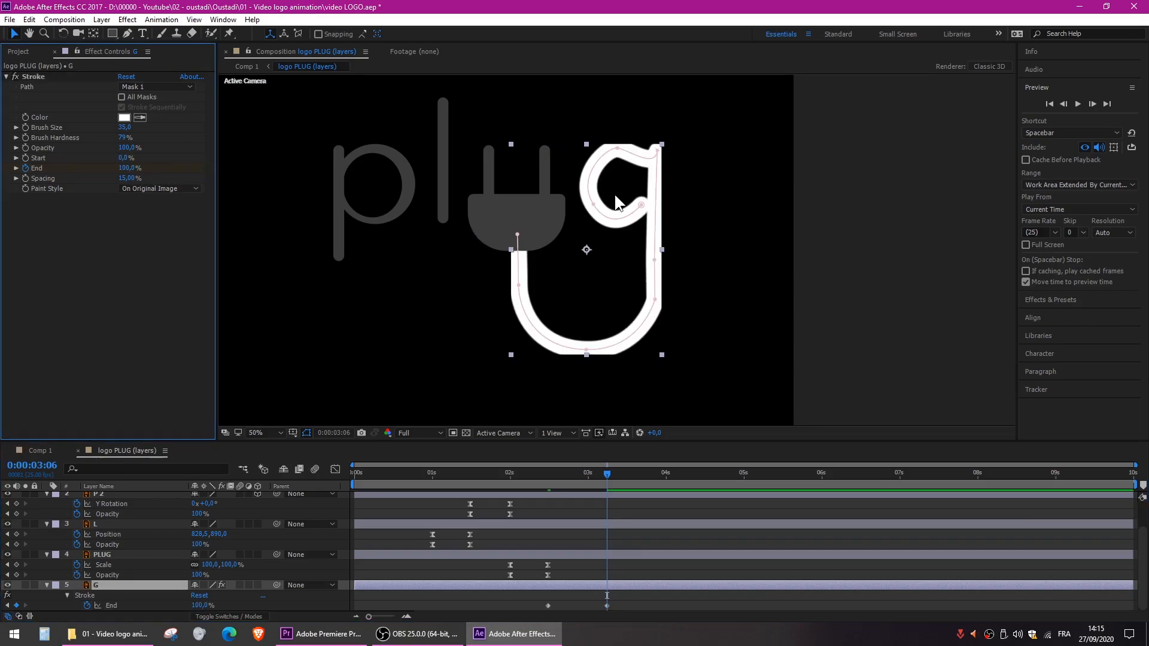
# - Set the Stroke's Paint Style to Reveal Original Image and apply Easy Ease to both End keyframes
pyautogui.click(156, 188)
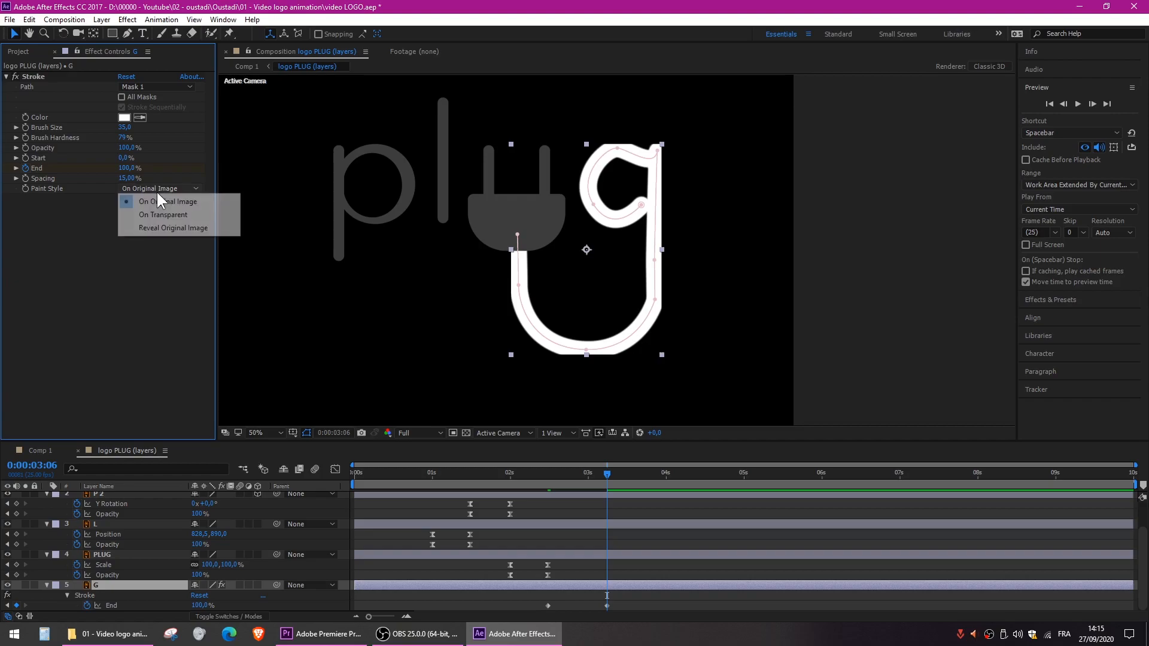
pyautogui.click(170, 231)
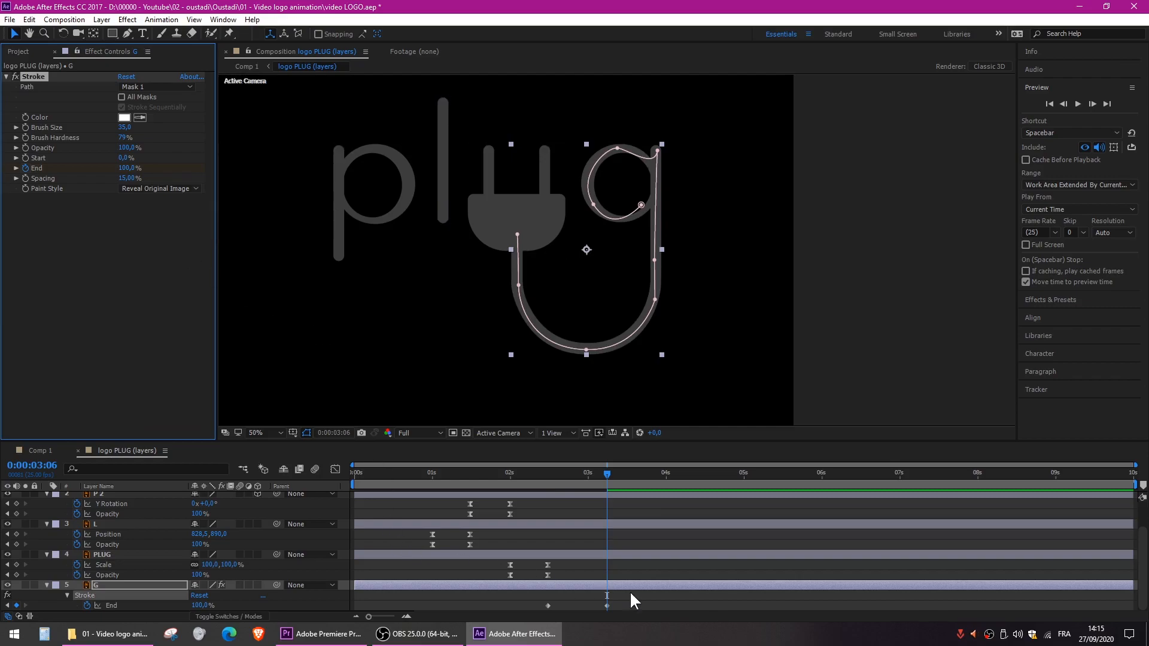
pyautogui.moveTo(630, 597); pyautogui.dragTo(522, 612)
pyautogui.press('F9')
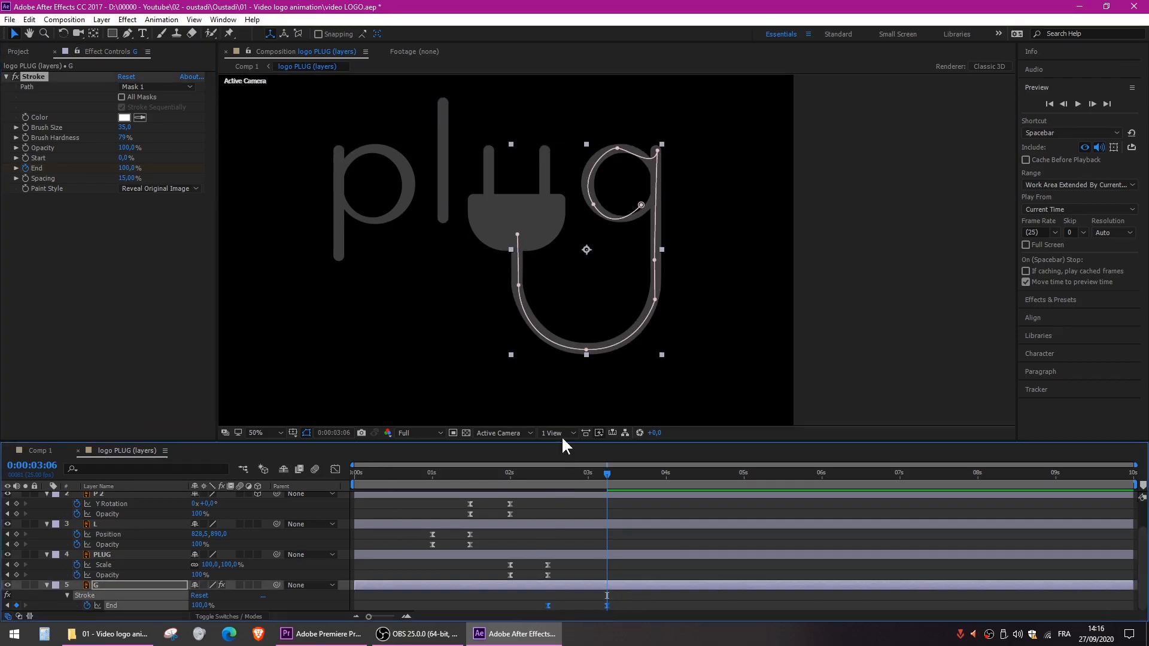
# - Preview the logo animation from the start and scrub to 0:00:02:11, just before the g is drawn
pyautogui.moveTo(571, 478); pyautogui.dragTo(251, 471)
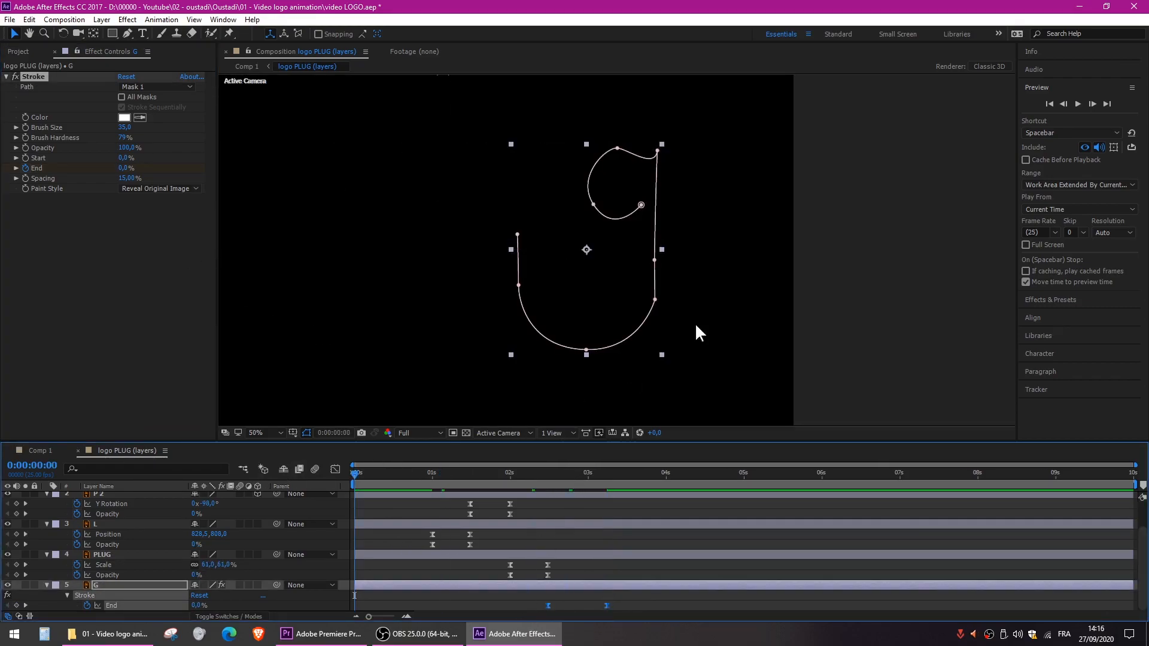
pyautogui.click(804, 174)
pyautogui.press('space')
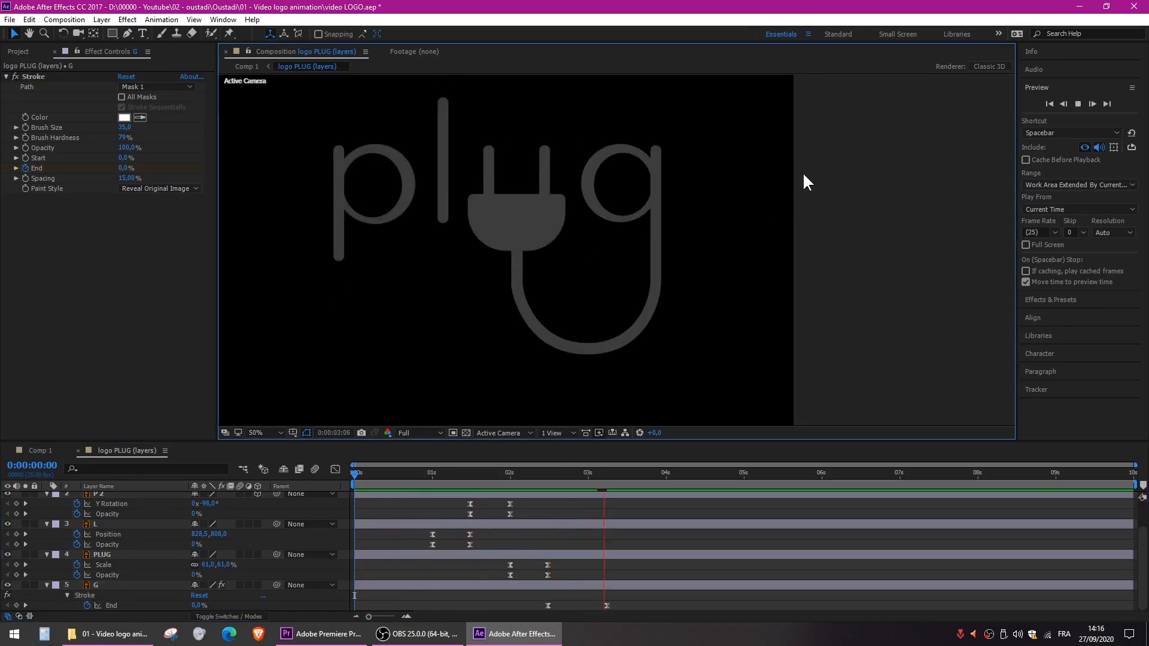
pyautogui.moveTo(521, 477); pyautogui.dragTo(545, 476)
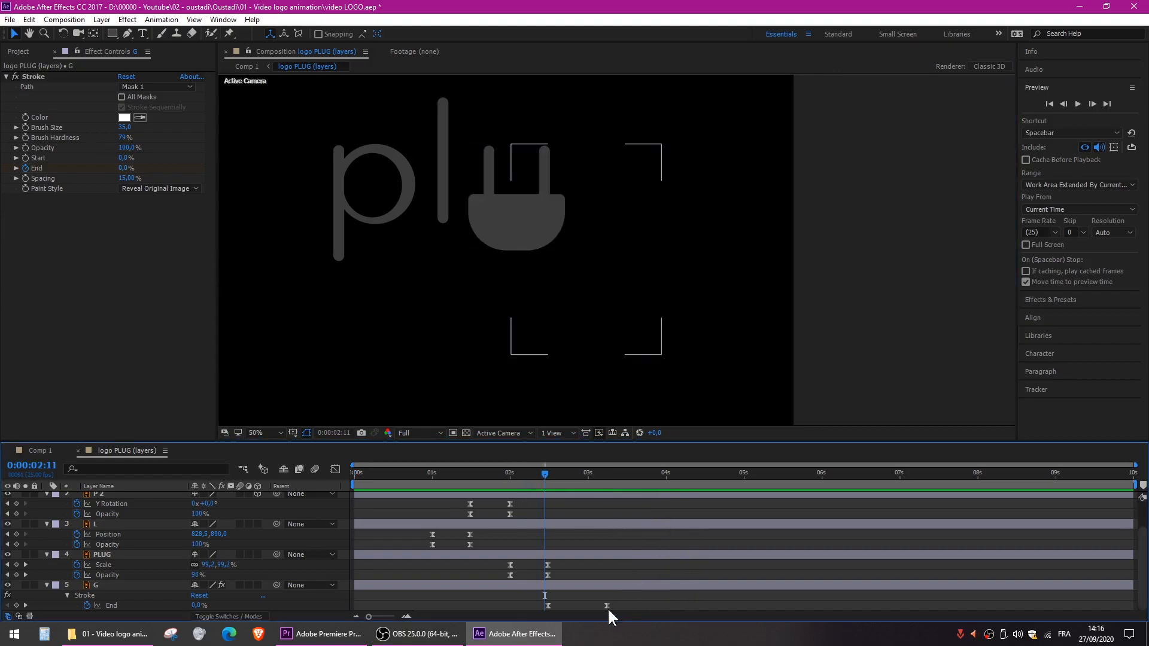
# - Move the final Stroke End keyframe to 0:00:03:10 and preview the composition from the start
pyautogui.moveTo(606, 607); pyautogui.dragTo(619, 607)
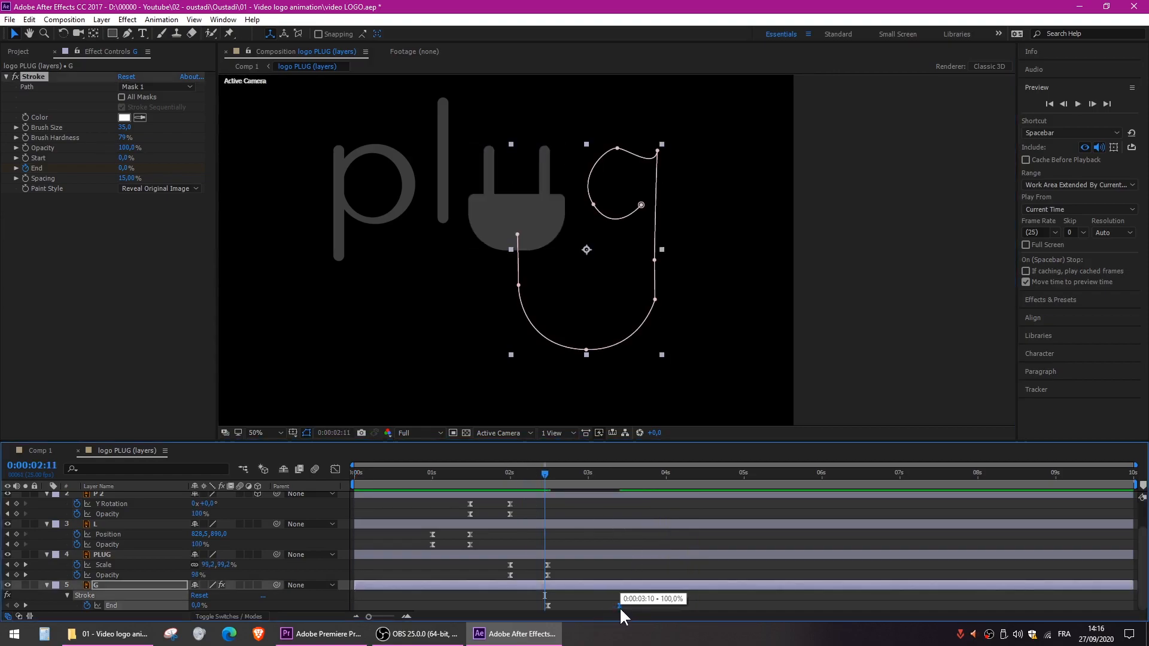
pyautogui.press('Home')
pyautogui.moveTo(514, 251); pyautogui.dragTo(625, 264)
pyautogui.click(293, 257)
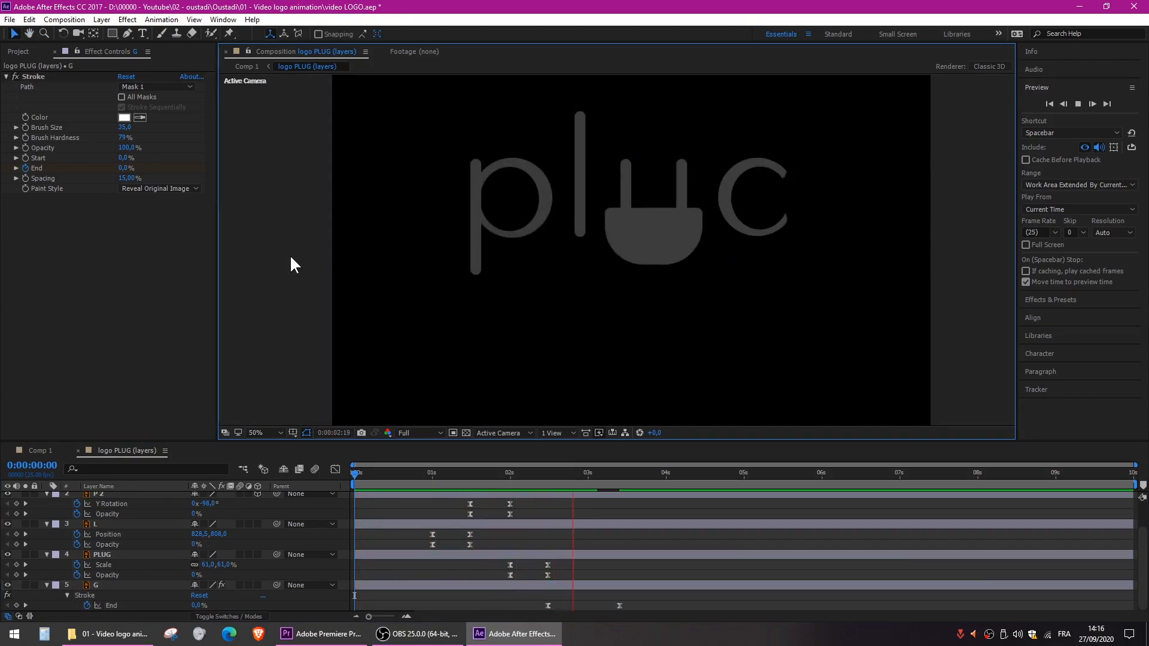
# - Scrub through the g's reveal to 0:00:03:07 and inspect where the cable meets the plug
pyautogui.moveTo(548, 476); pyautogui.dragTo(610, 478)
pyautogui.click(667, 276)
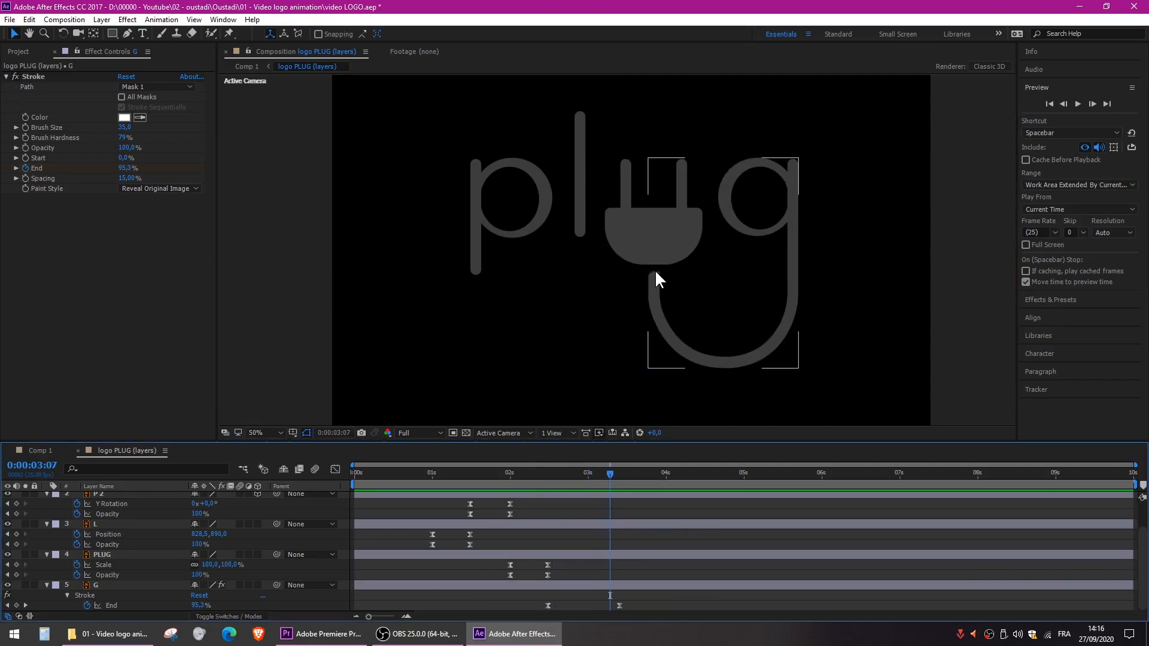
pyautogui.click(656, 257)
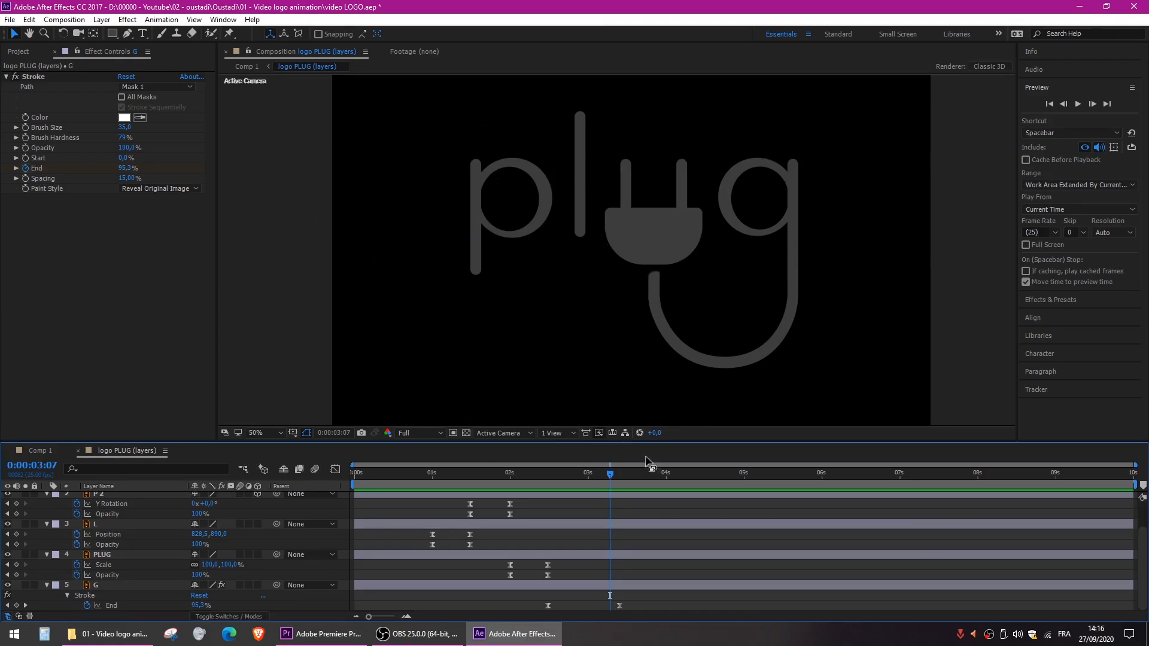
# - Switch to Comp 1 and examine the g's cable up close at 0:00:03:05
pyautogui.click(41, 450)
pyautogui.click(158, 578)
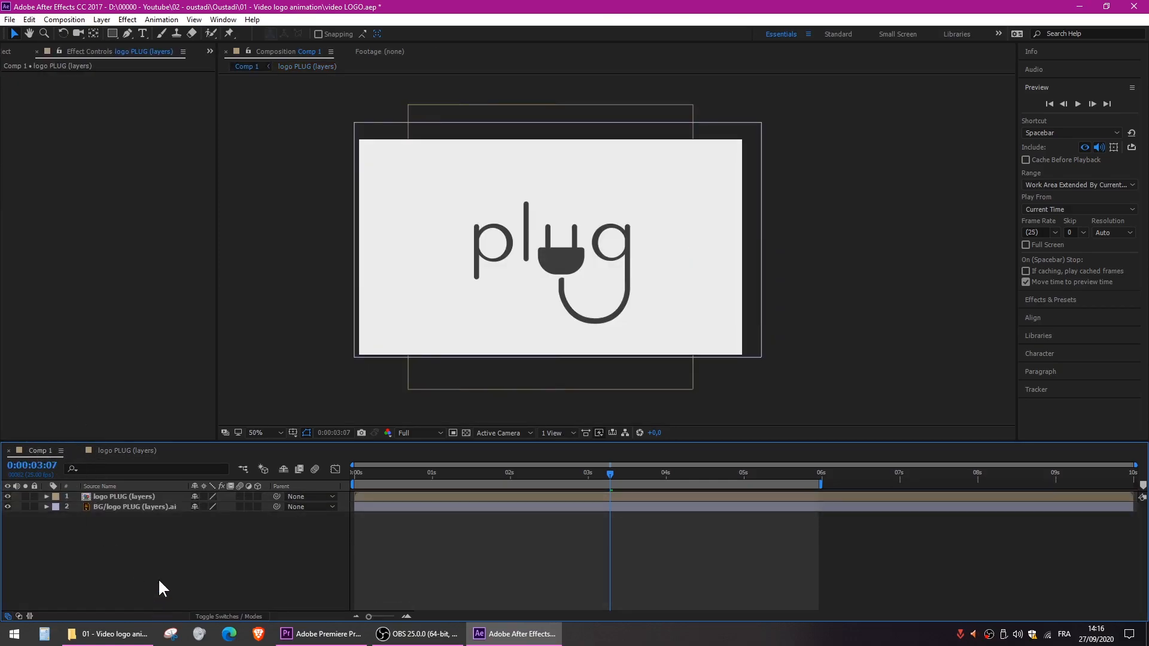
pyautogui.moveTo(600, 474)
pyautogui.mouseDown()
pyautogui.moveTo(401, 473)
pyautogui.moveTo(605, 475)
pyautogui.mouseUp()
pyautogui.scroll(1, 569, 219)
pyautogui.moveTo(635, 264); pyautogui.dragTo(670, 218)
pyautogui.press('v')
pyautogui.click(185, 554)
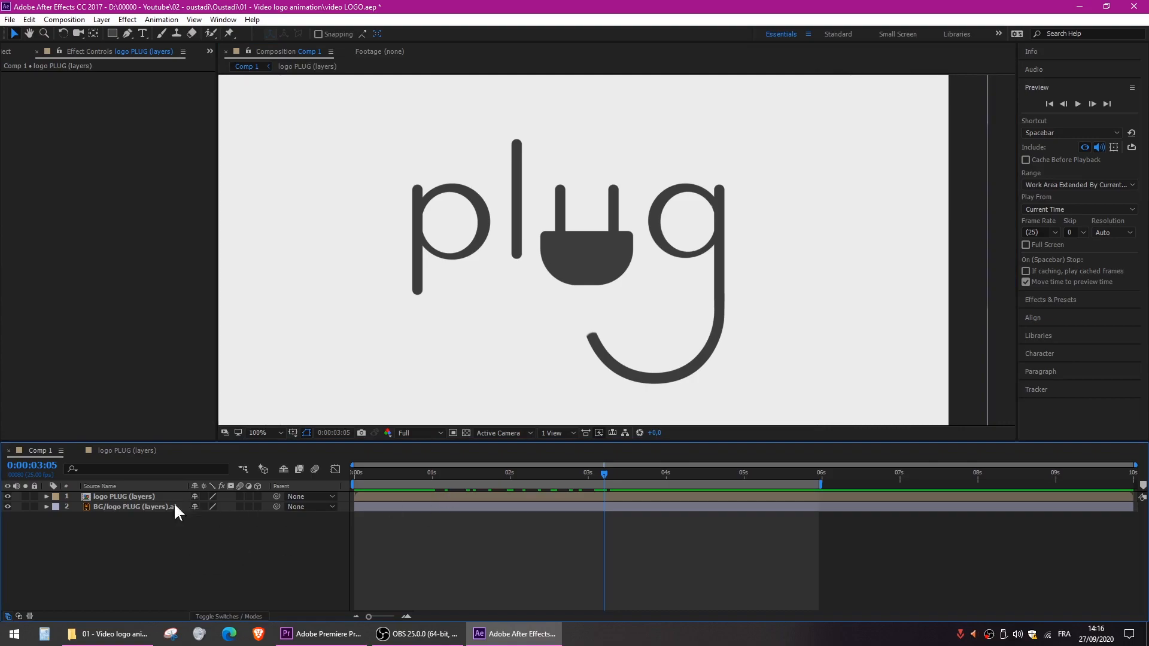
pyautogui.click(124, 506)
pyautogui.click(157, 544)
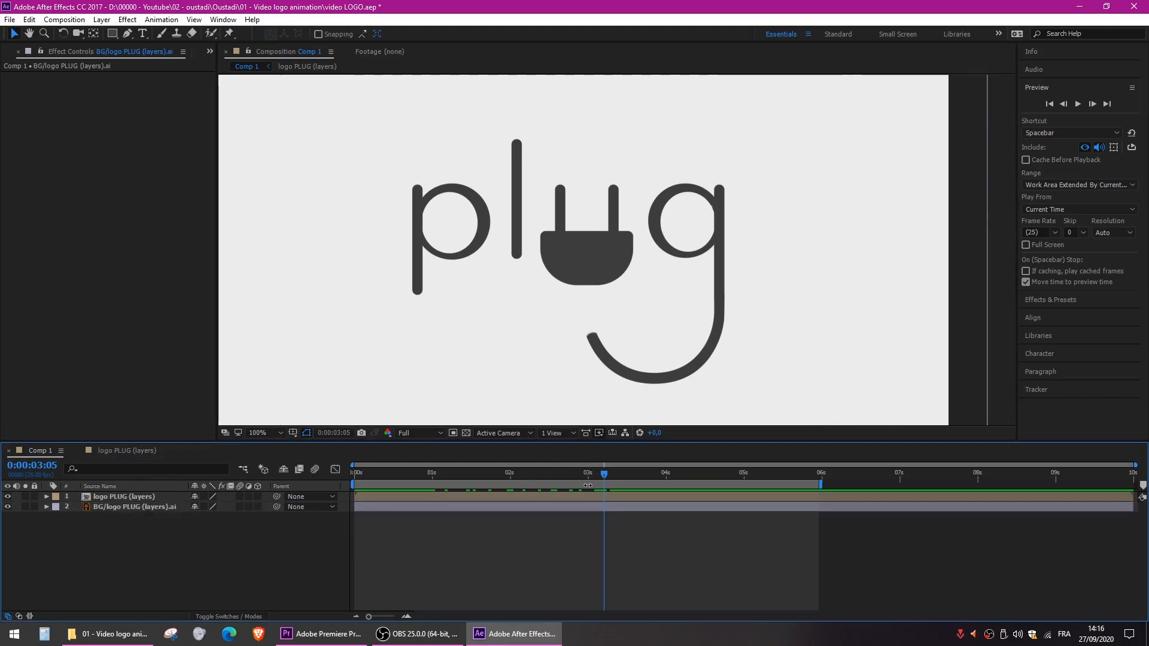
# - Trim the start of the BG/logo PLUG (layers).ai layer to 0:00:03:08 and preview from 0:00:02:09
pyautogui.moveTo(600, 476)
pyautogui.mouseDown()
pyautogui.moveTo(498, 476)
pyautogui.moveTo(613, 476)
pyautogui.mouseUp()
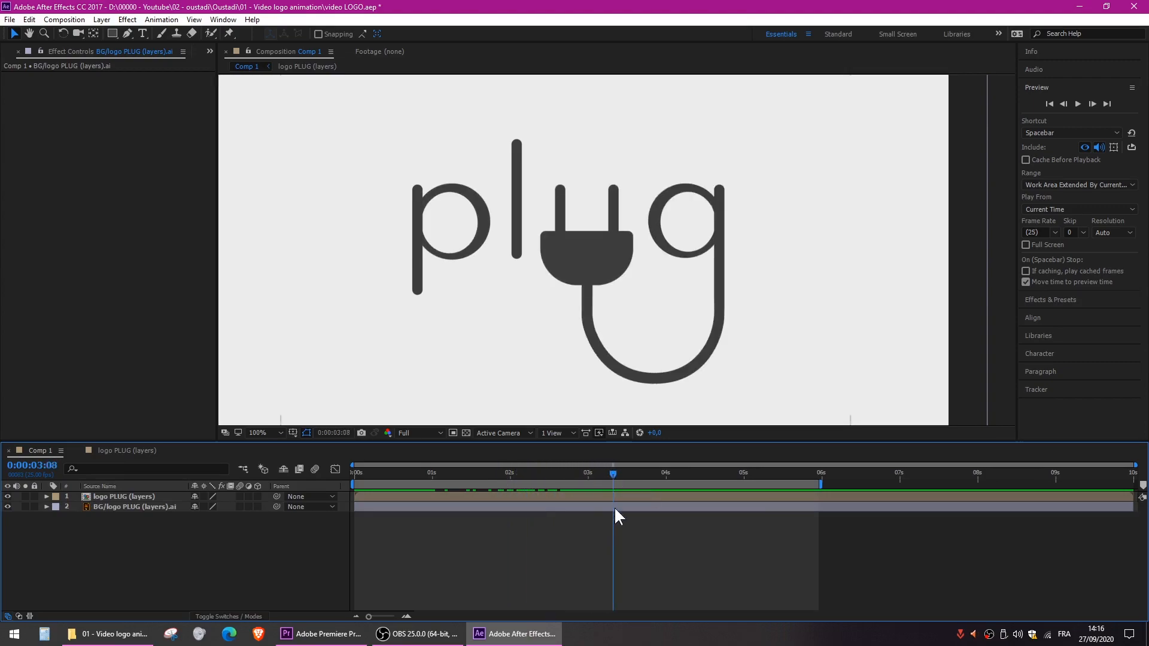
pyautogui.click(109, 516)
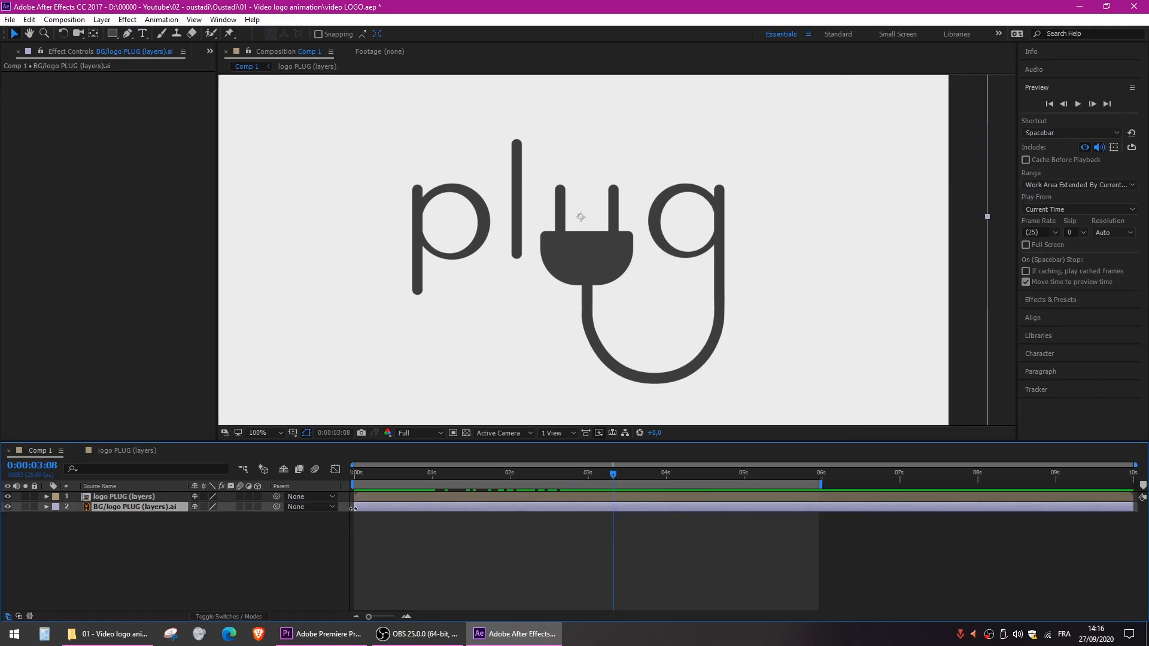
pyautogui.moveTo(367, 508); pyautogui.dragTo(616, 508)
pyautogui.click(538, 472)
pyautogui.press('space')
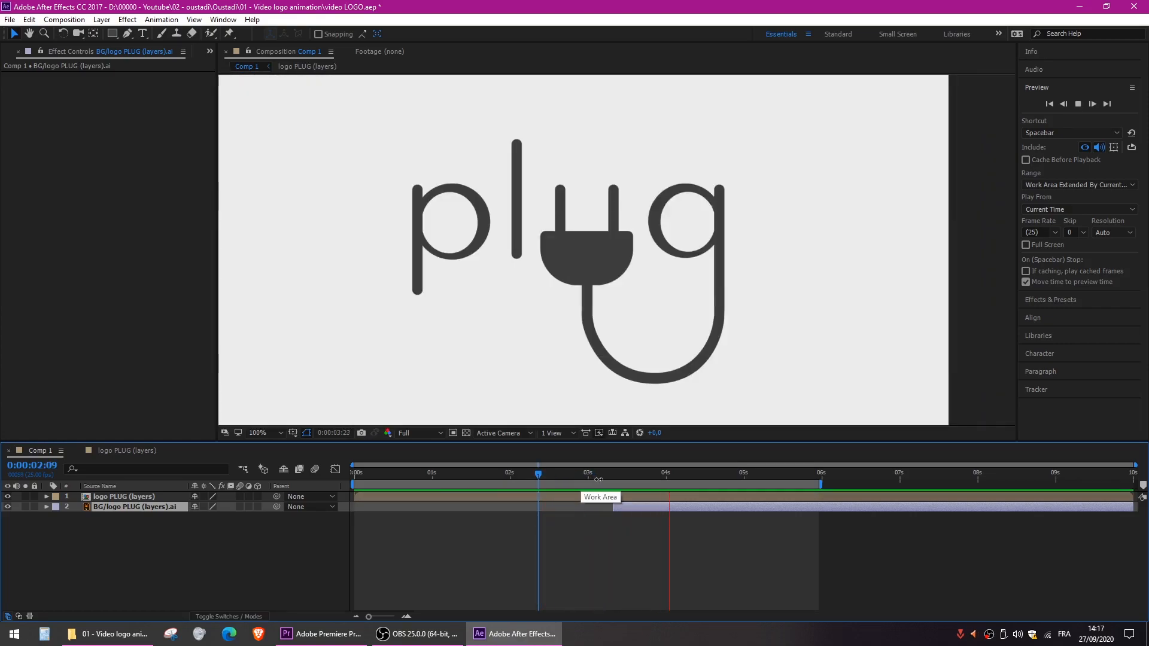
# - Add a Position keyframe to the PLUG layer at 0:00:03:09 in the logo PLUG (layers) composition
pyautogui.moveTo(568, 473); pyautogui.dragTo(616, 472)
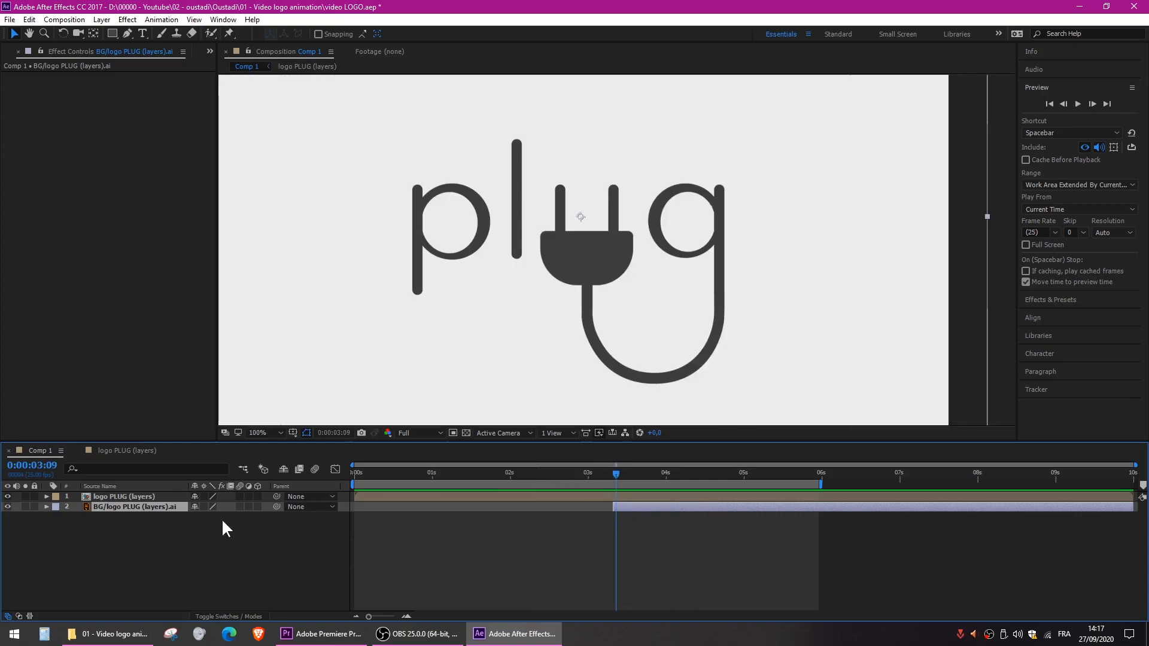
pyautogui.click(116, 452)
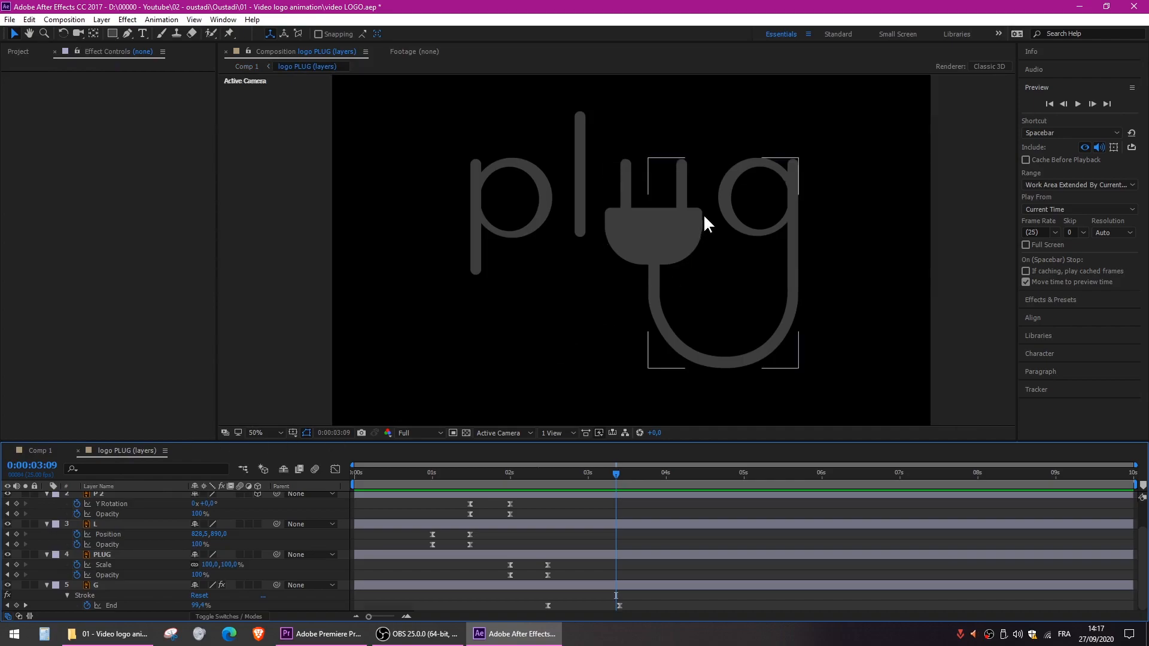
pyautogui.click(673, 216)
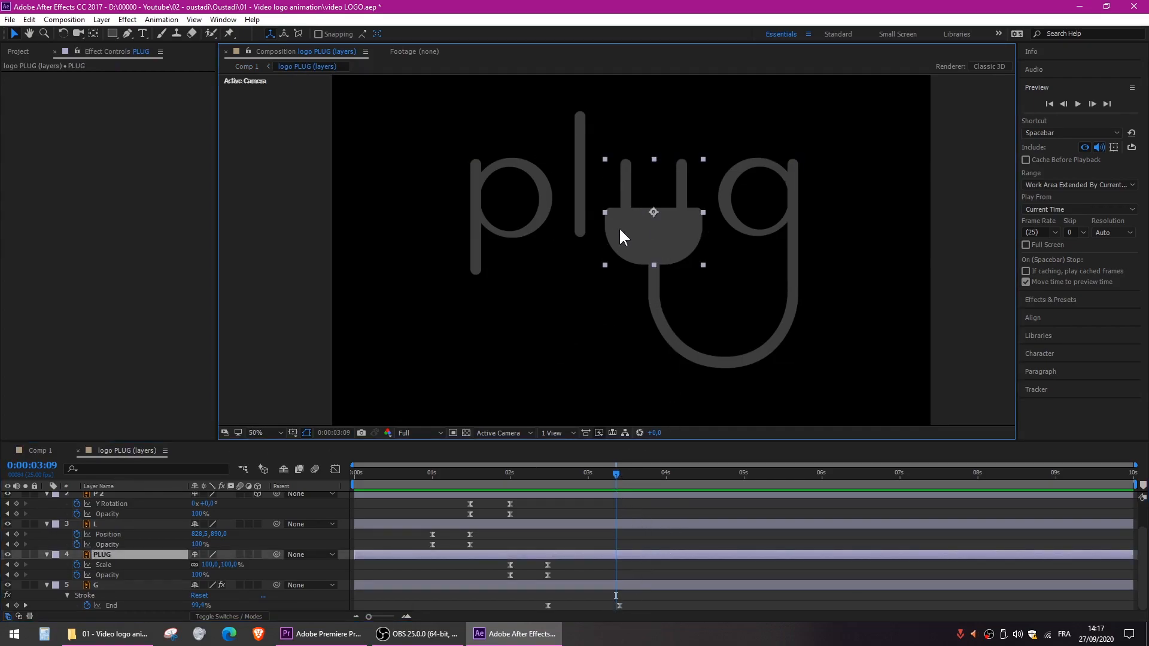
pyautogui.click(106, 555)
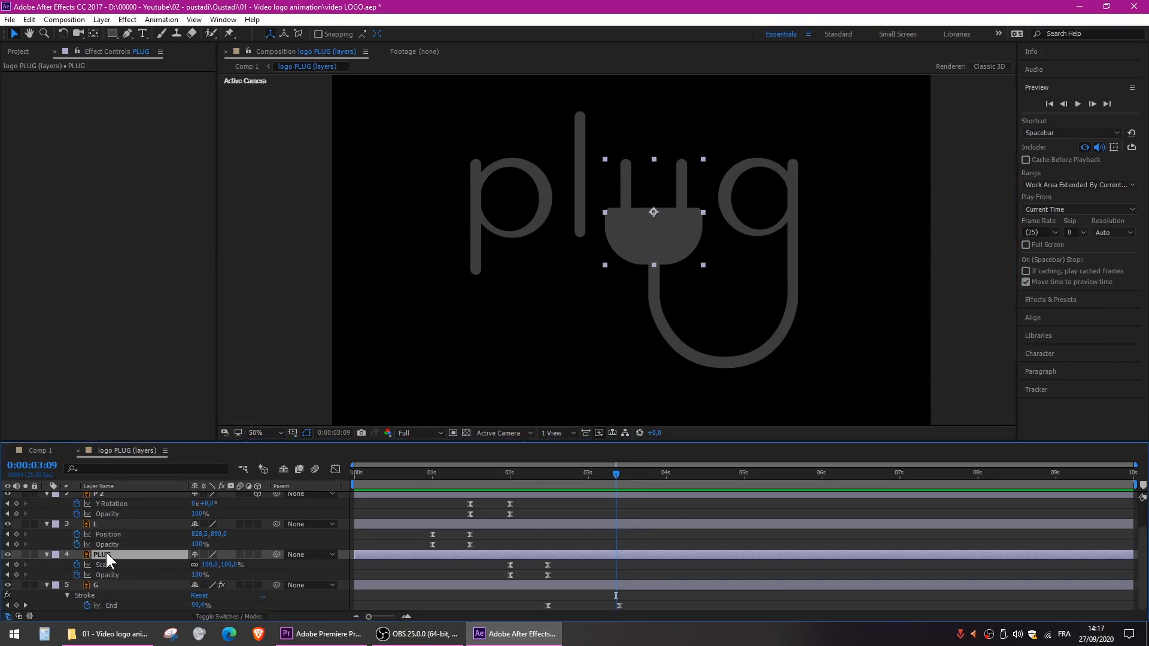
pyautogui.hotkey('shift', 'p')
pyautogui.click(77, 564)
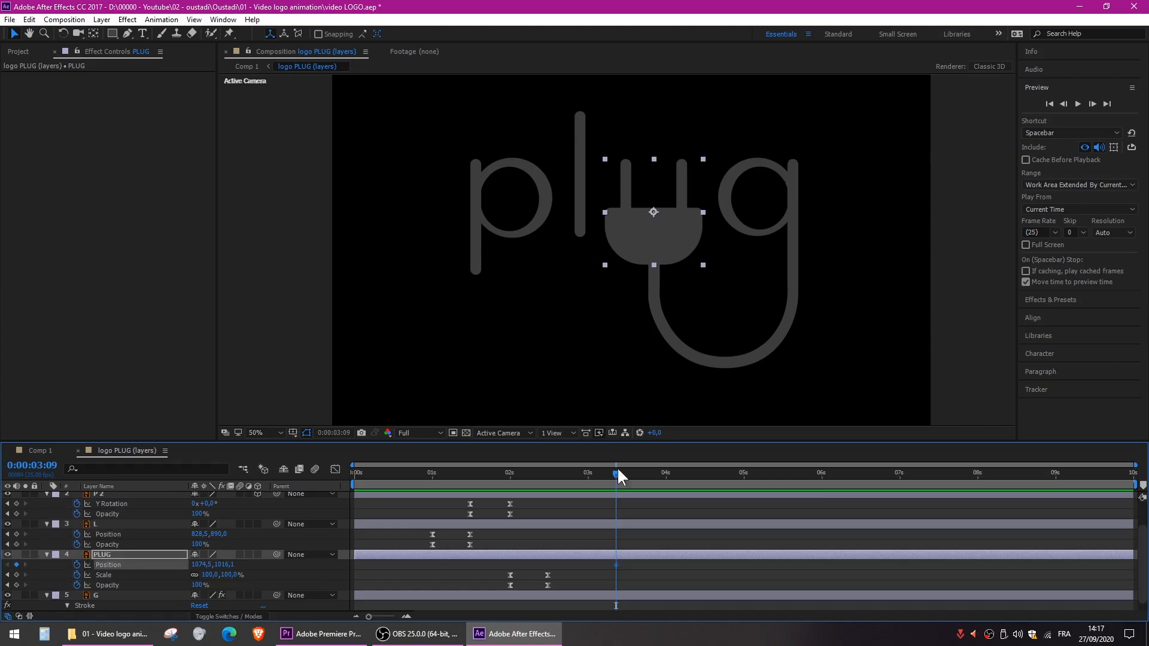
pyautogui.click(615, 567)
# - Move the plug slightly upward at 0:00:03:12, to Position 1074.5, 980.1
pyautogui.moveTo(616, 475); pyautogui.dragTo(626, 476)
pyautogui.moveTo(683, 239); pyautogui.dragTo(681, 226)
pyautogui.click(683, 539)
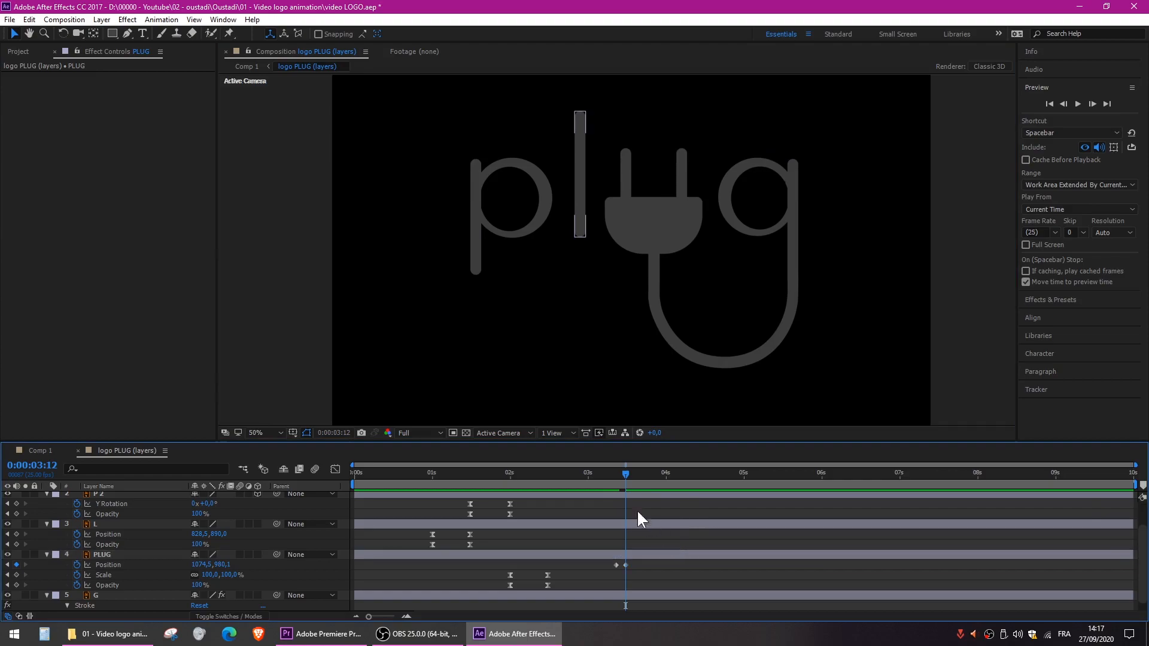
# - Preview the plug's movement from 0:00:03:05 and select its two Position keyframes
pyautogui.moveTo(625, 469); pyautogui.dragTo(603, 480)
pyautogui.press('space')
pyautogui.press('space')
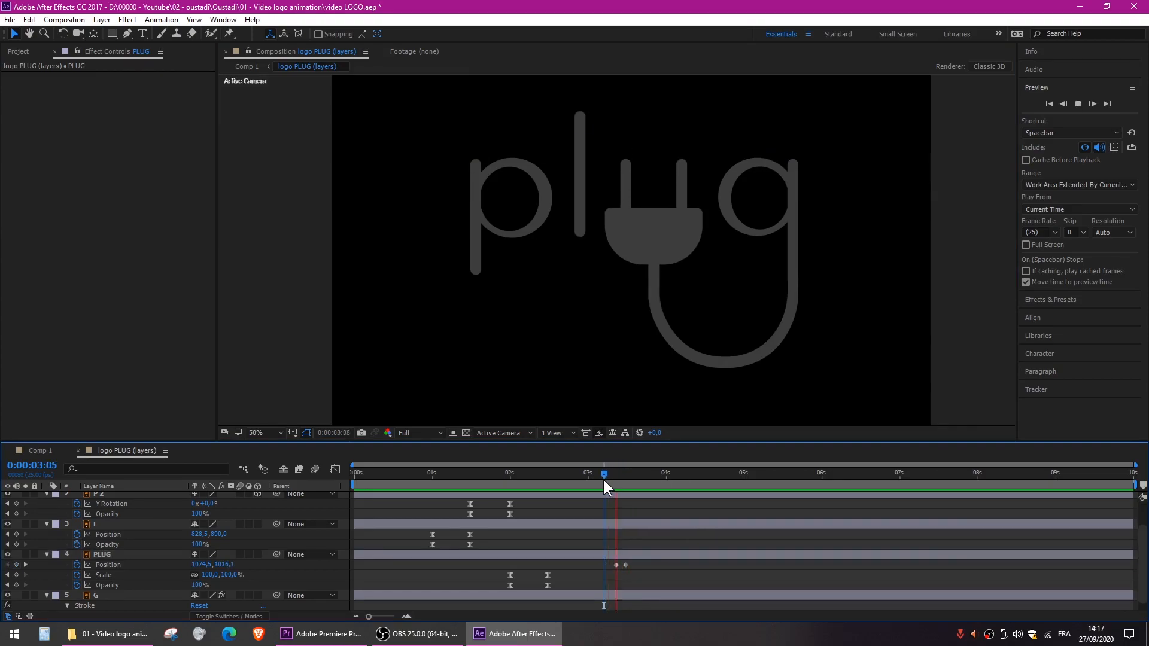
pyautogui.moveTo(637, 561); pyautogui.dragTo(612, 572)
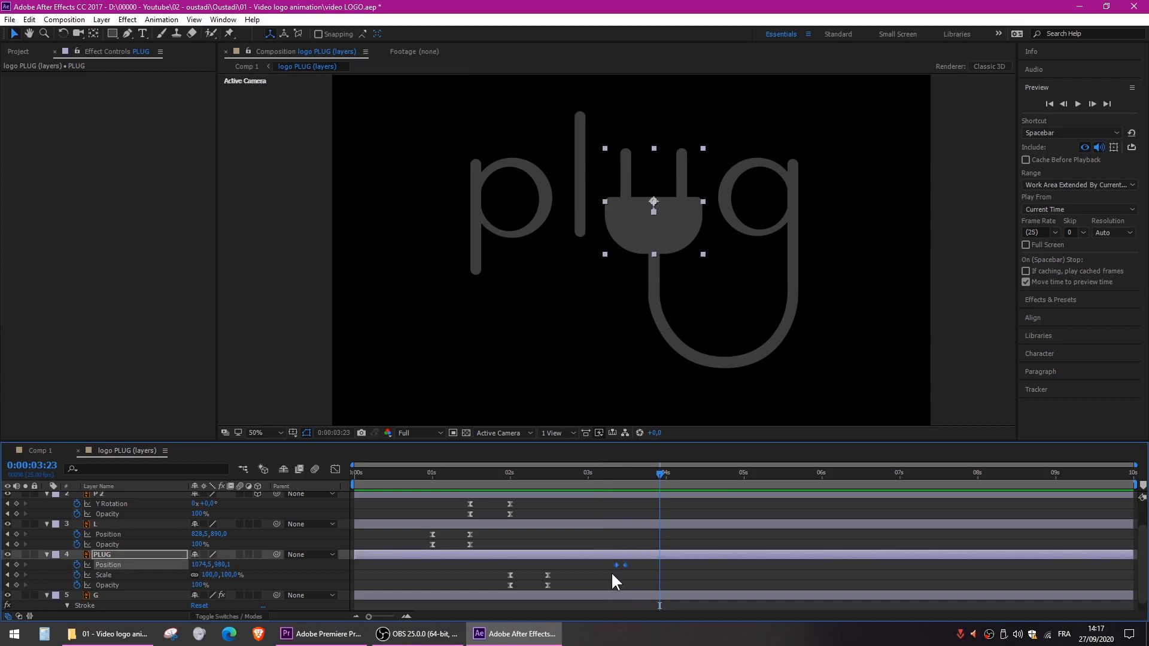
# - Return to Comp 1, preview the connection from 0:00:02:14 and 0:00:02:12, and park the time at 0:00:02:24
pyautogui.moveTo(611, 470); pyautogui.dragTo(597, 470)
pyautogui.click(45, 450)
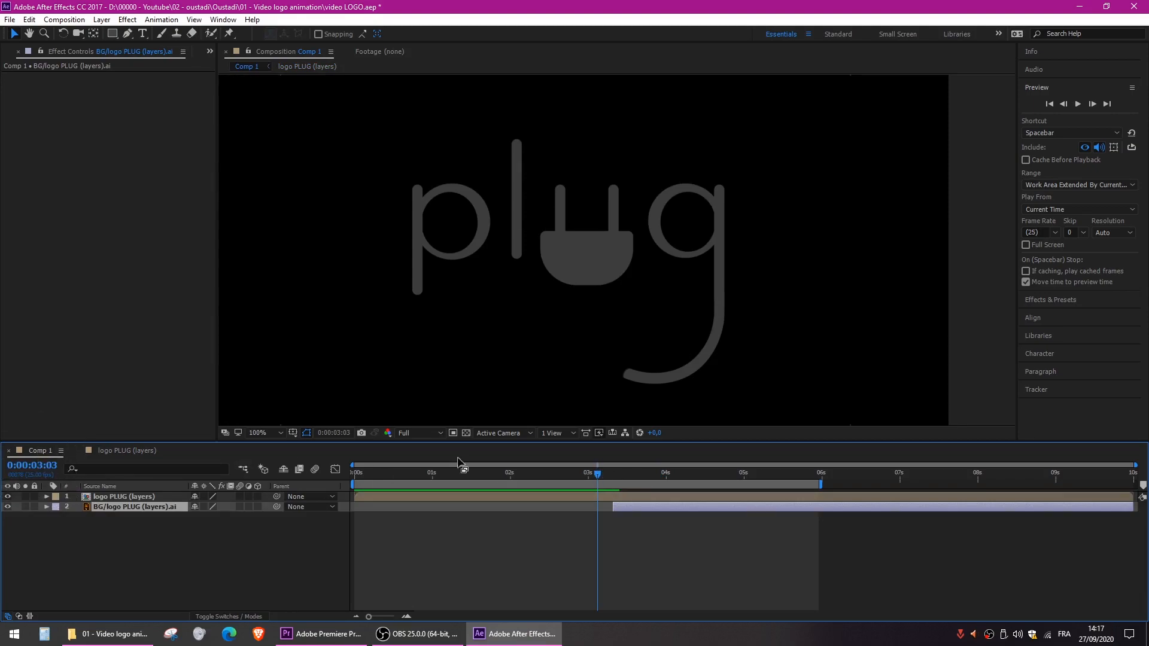
pyautogui.moveTo(598, 469); pyautogui.dragTo(555, 475)
pyautogui.press('space')
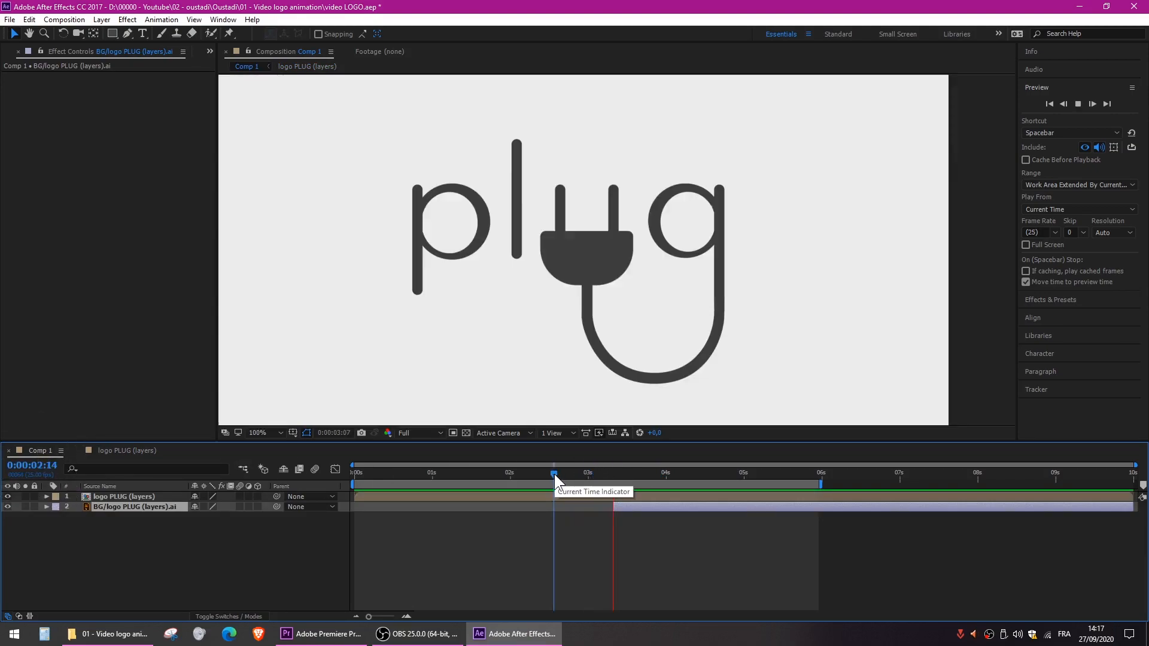
pyautogui.moveTo(554, 471); pyautogui.dragTo(547, 472)
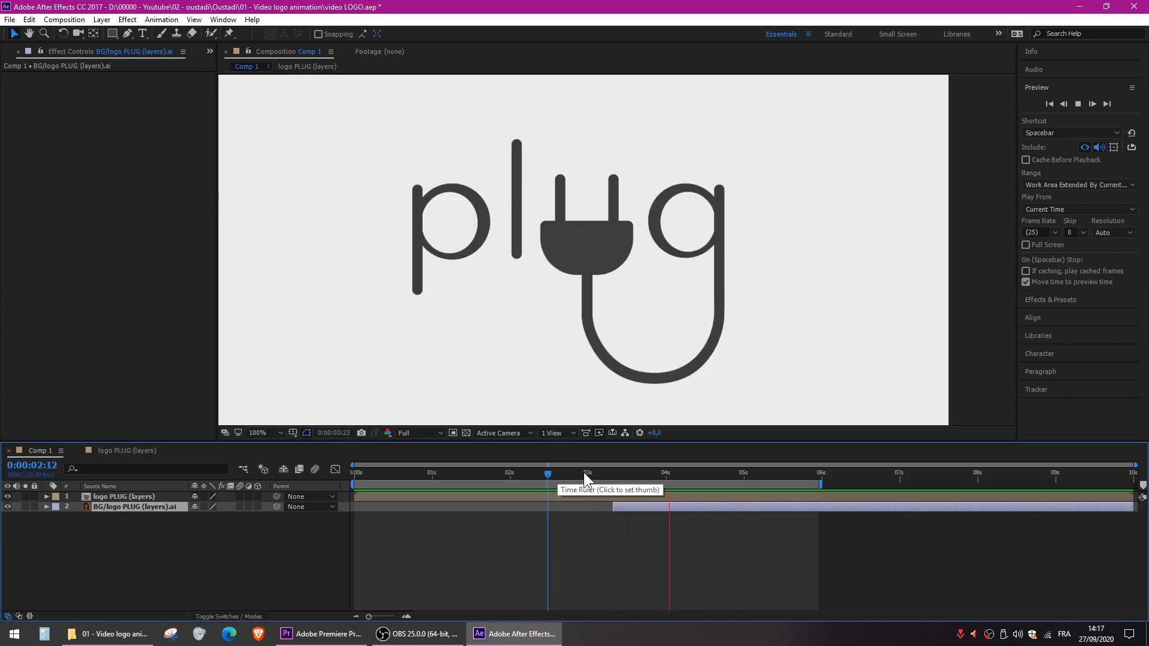
pyautogui.click(584, 473)
pyautogui.moveTo(585, 473)
pyautogui.mouseDown()
pyautogui.moveTo(514, 473)
pyautogui.moveTo(586, 474)
pyautogui.mouseUp()
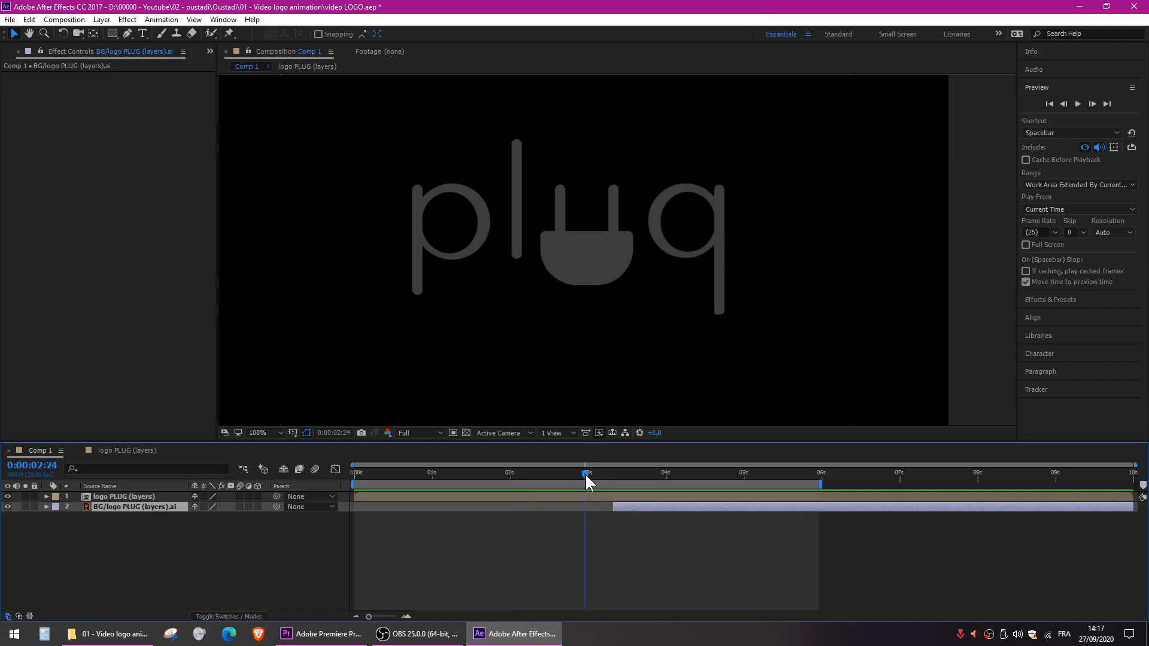
# - Select the logo PLUG (layers) layer and search the effects for fill
pyautogui.click(132, 496)
pyautogui.click(1042, 301)
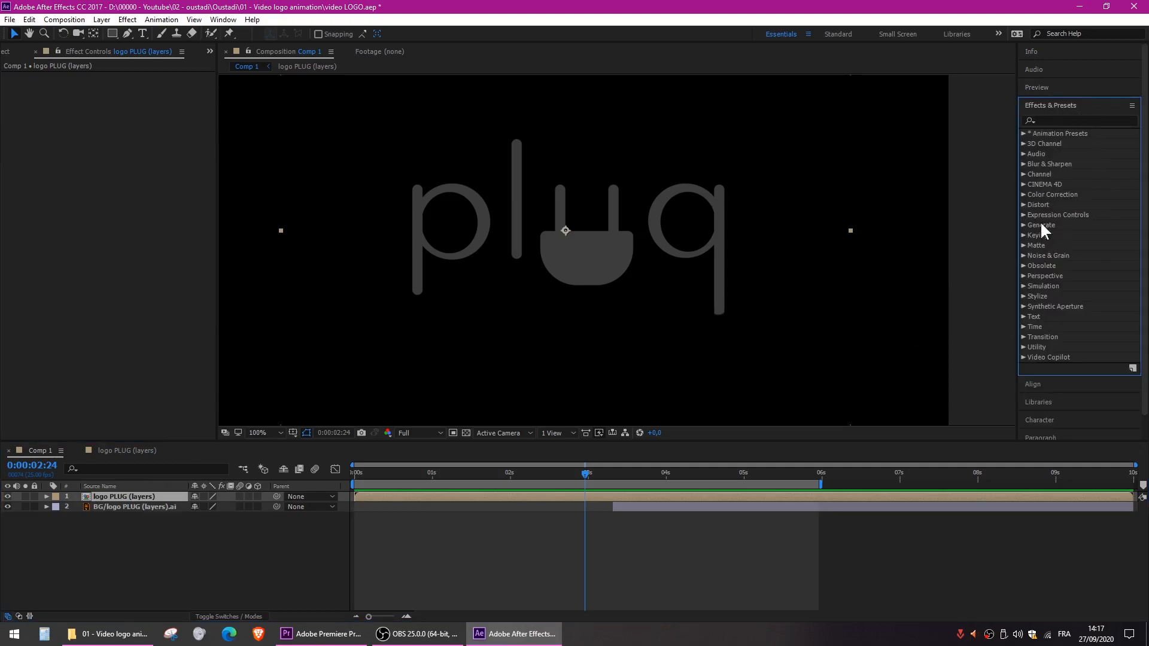
pyautogui.click(223, 20)
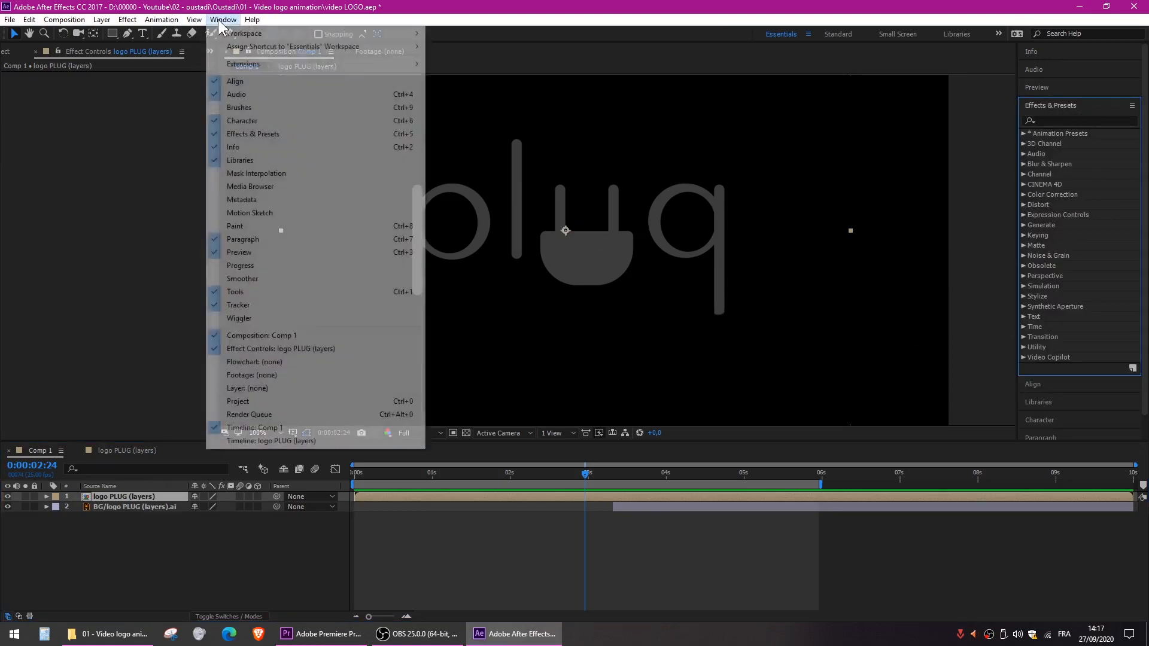
pyautogui.click(271, 132)
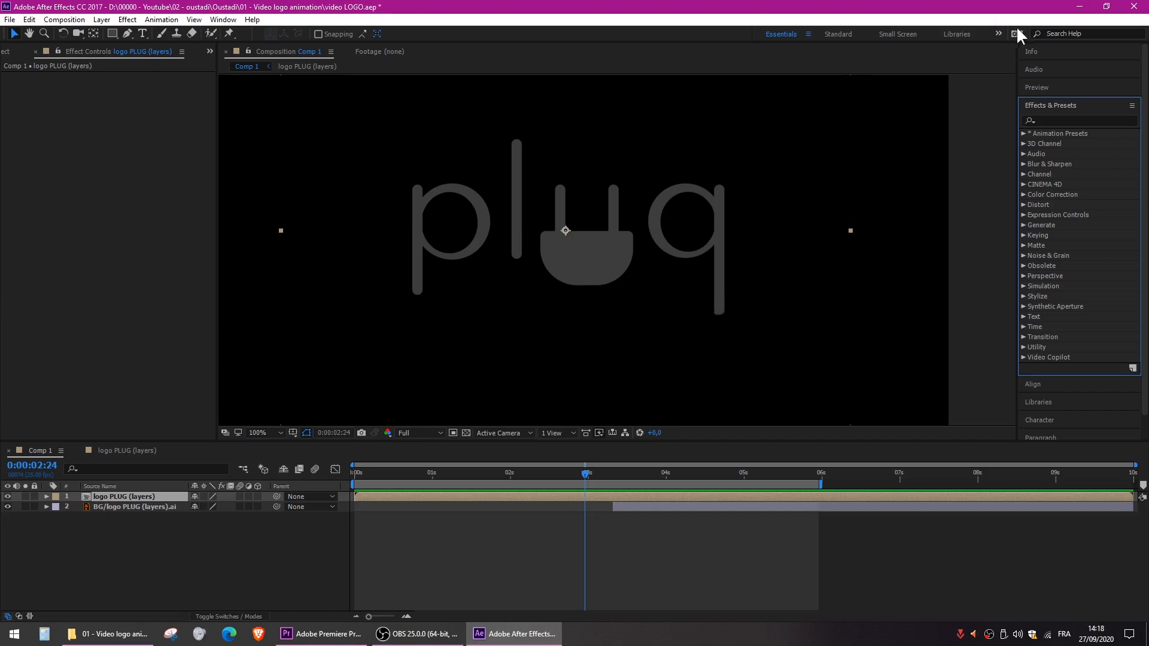
pyautogui.click(1064, 119)
pyautogui.write('fill')
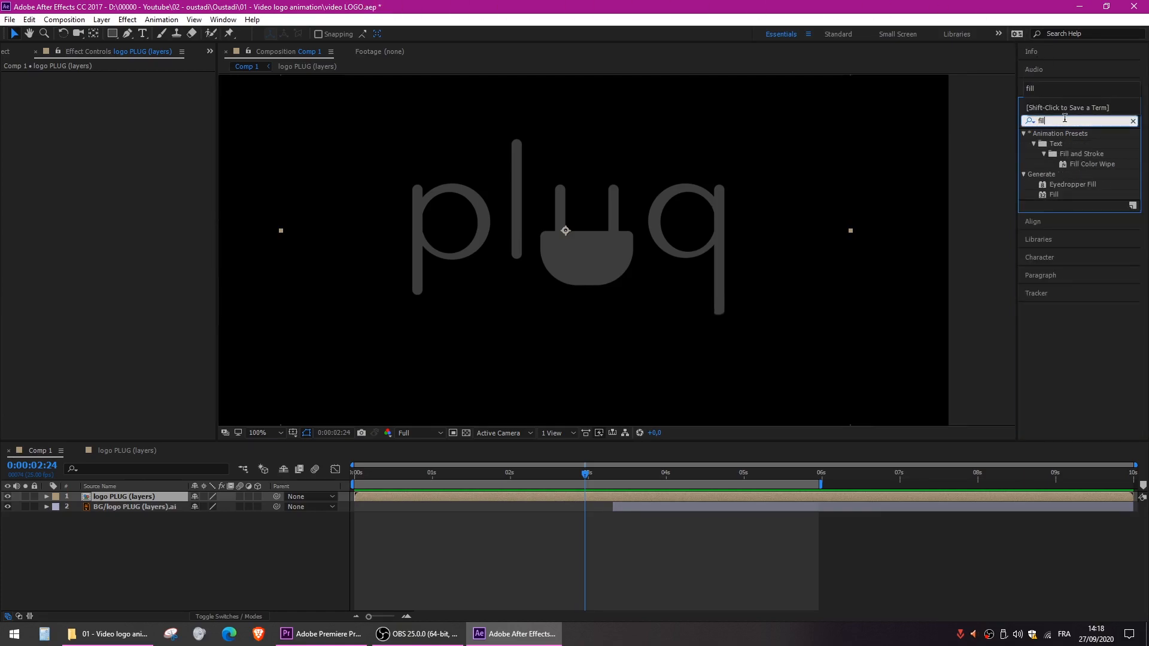
pyautogui.press('BackSpace')
pyautogui.press('BackSpace')
pyautogui.press('BackSpace')
pyautogui.press('BackSpace')
pyautogui.write('rempl')
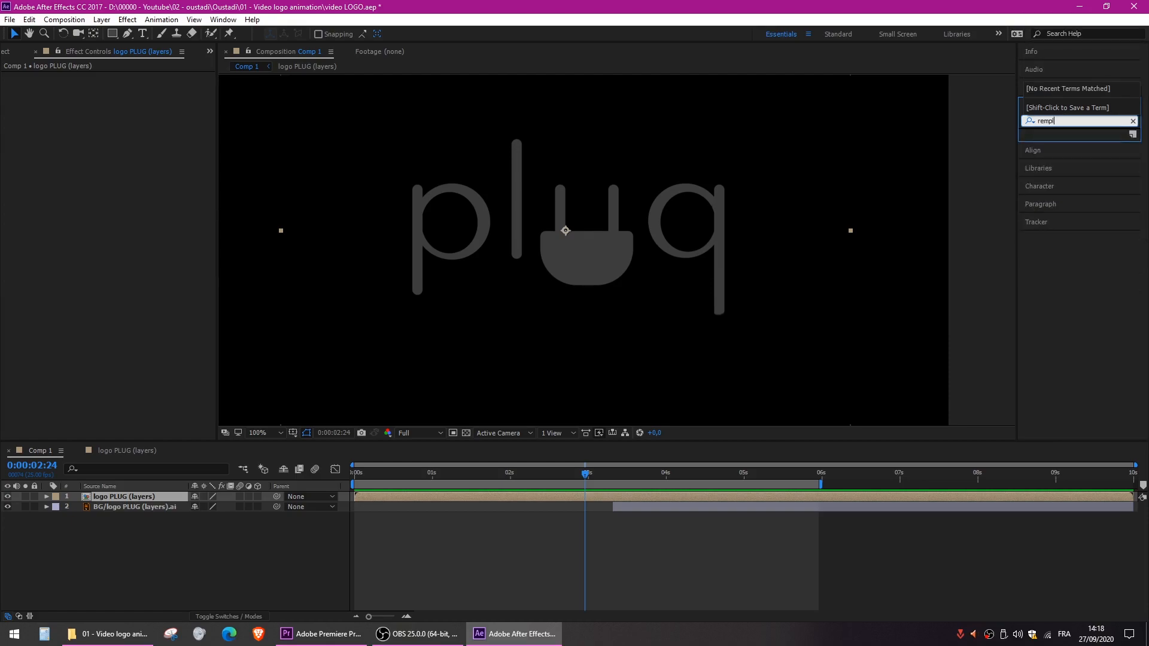
pyautogui.press('BackSpace')
pyautogui.press('BackSpace')
pyautogui.press('BackSpace')
pyautogui.press('BackSpace')
pyautogui.press('BackSpace')
# - Find the Generate effect Fill and apply it to the logo PLUG (layers) layer
pyautogui.write('fill')
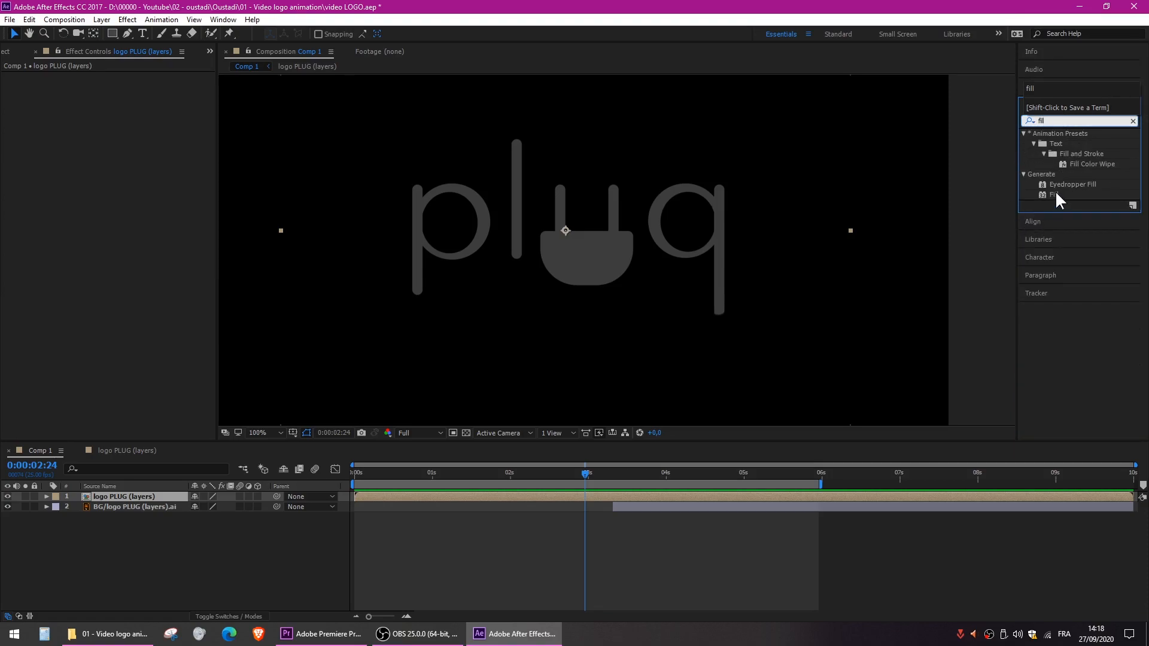
pyautogui.moveTo(1056, 195); pyautogui.dragTo(579, 243)
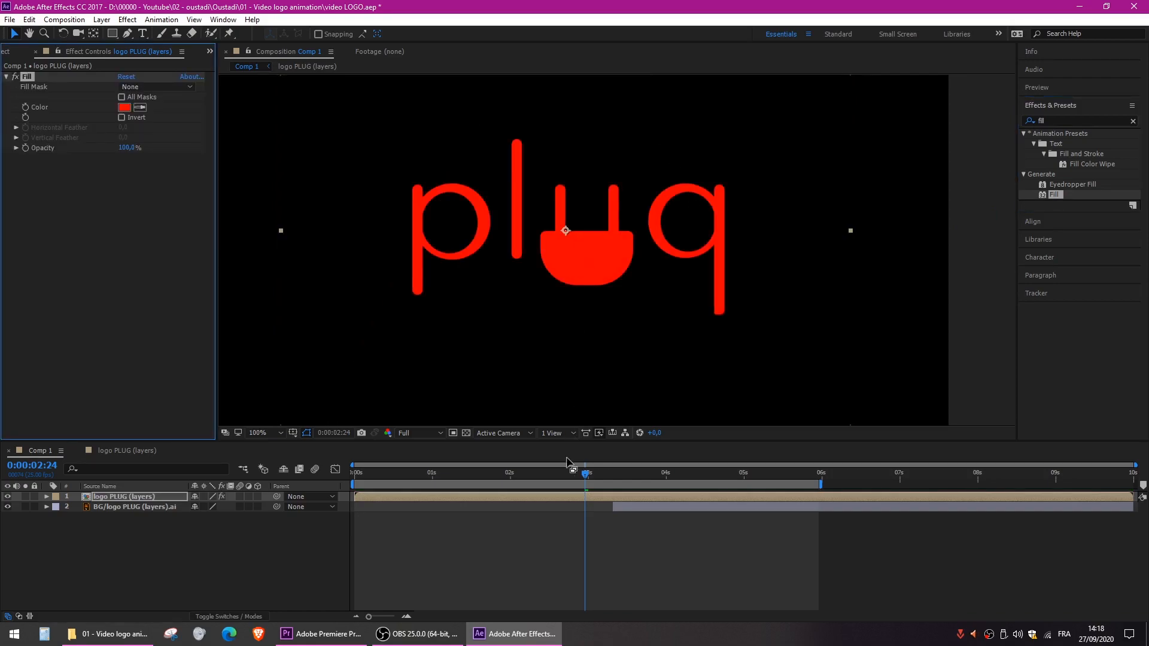
# - Step frame by frame around the background's start and park the time at 0:00:03:07, just before it appears
pyautogui.moveTo(589, 476); pyautogui.dragTo(616, 473)
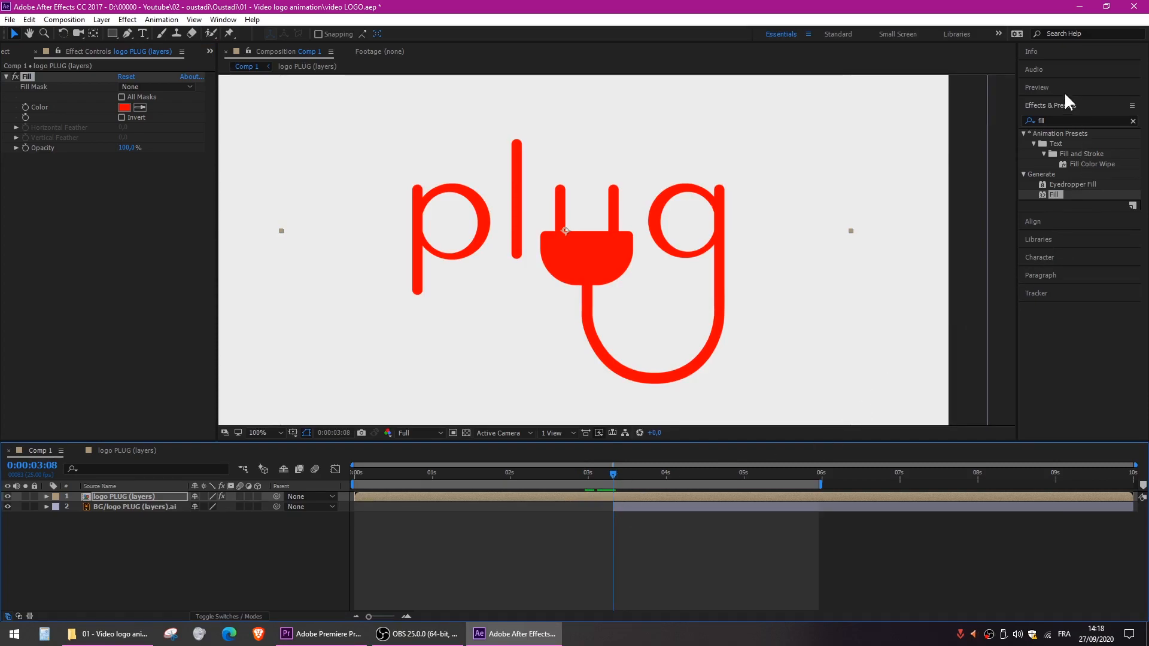
pyautogui.click(1045, 88)
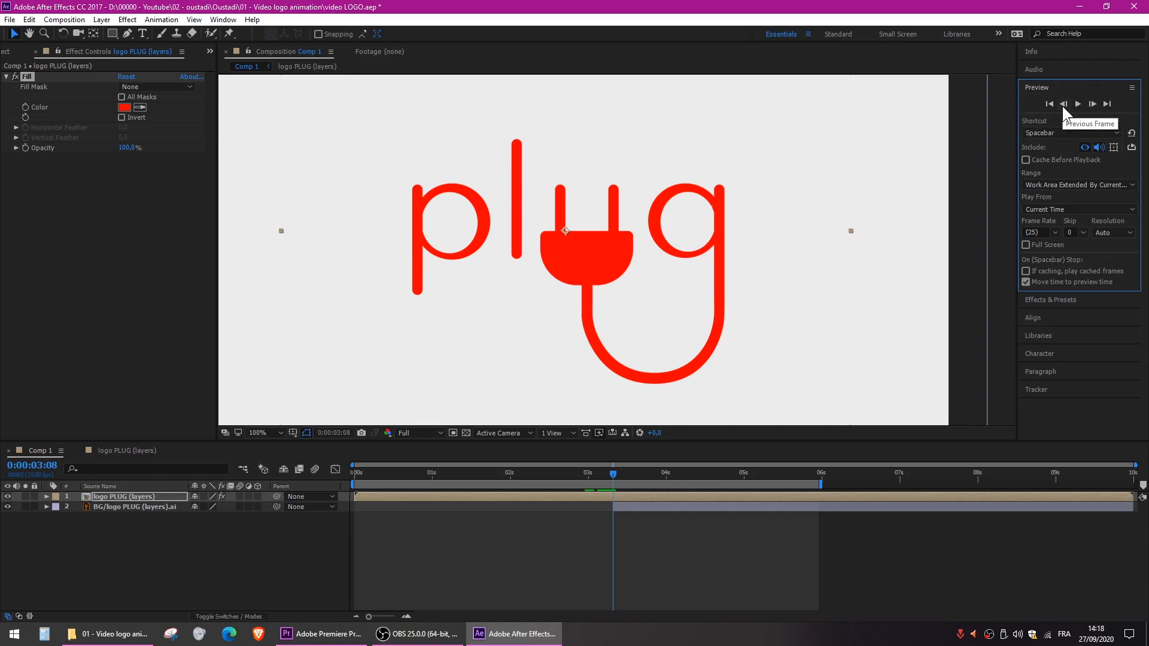
pyautogui.press('pageup')
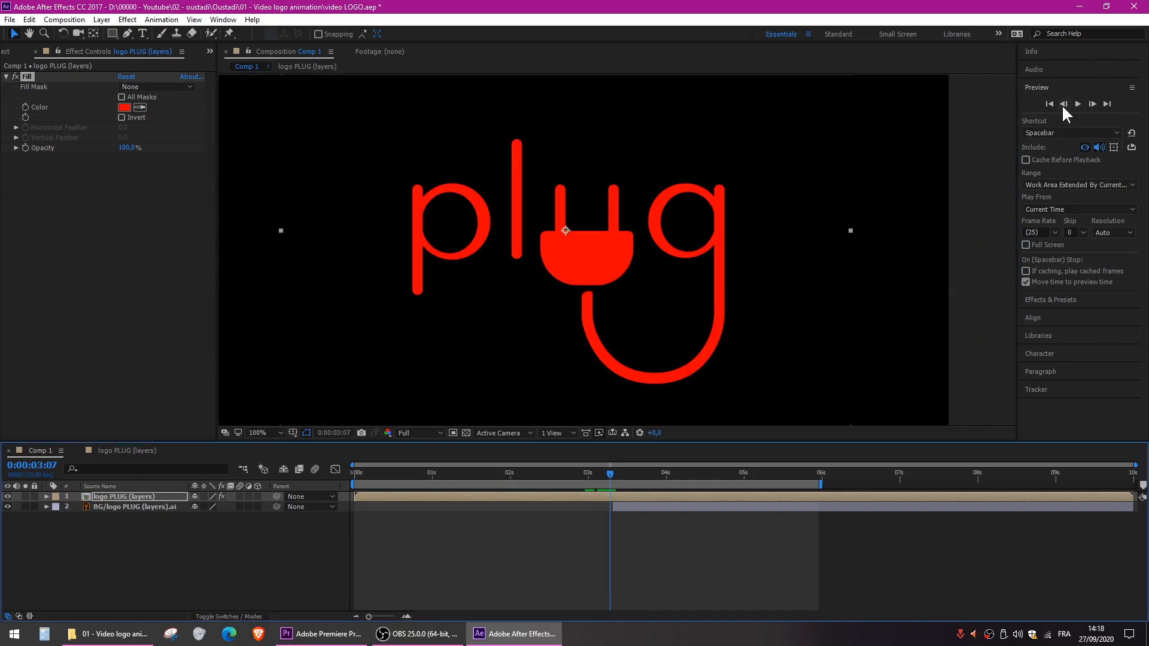
pyautogui.press('pagedown')
pyautogui.press('pagedown')
pyautogui.press('pageup')
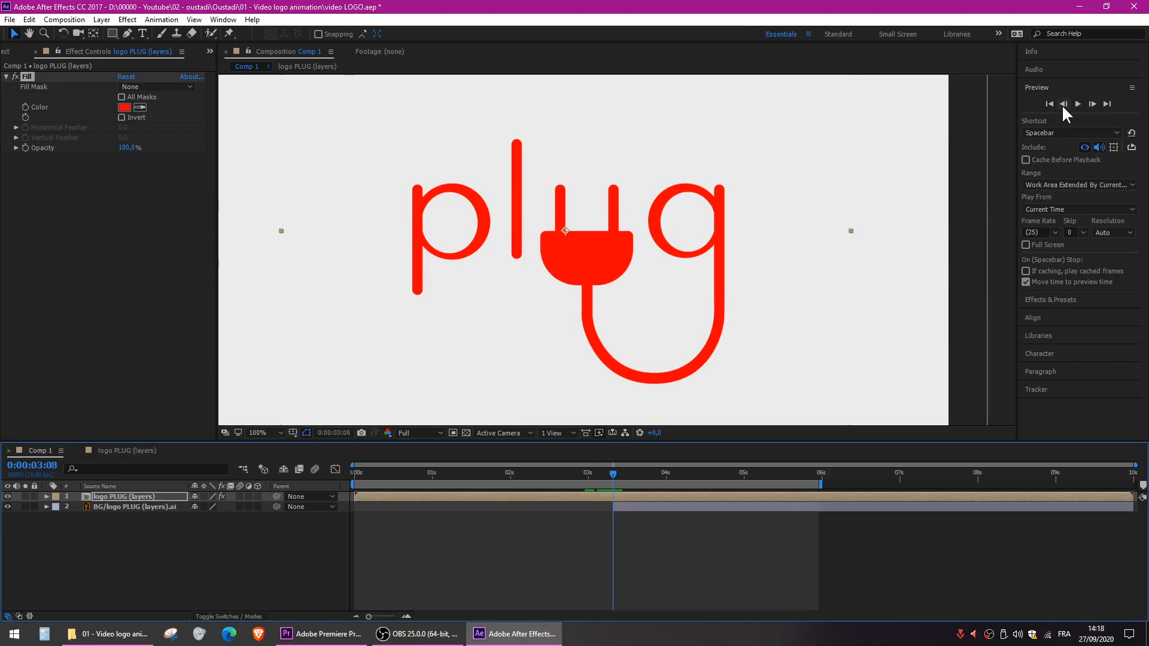
pyautogui.press('pageup')
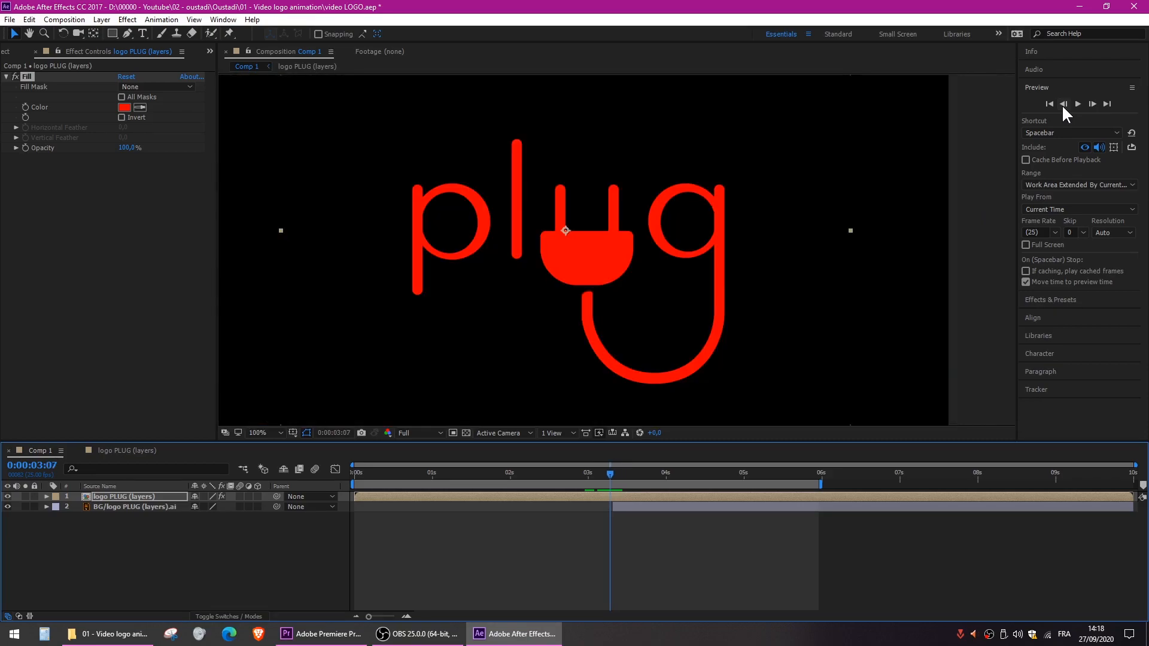
# - Start keyframing the Fill effect's Color at 0:00:03:07 and set it to white, ffffff
pyautogui.click(24, 106)
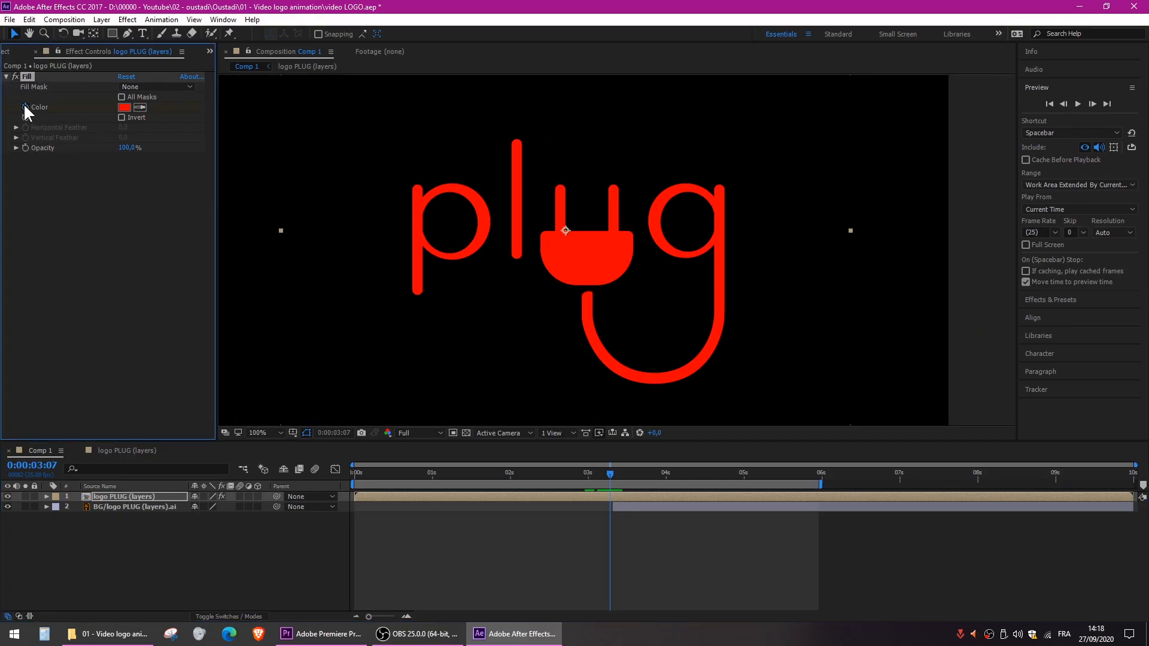
pyautogui.click(122, 108)
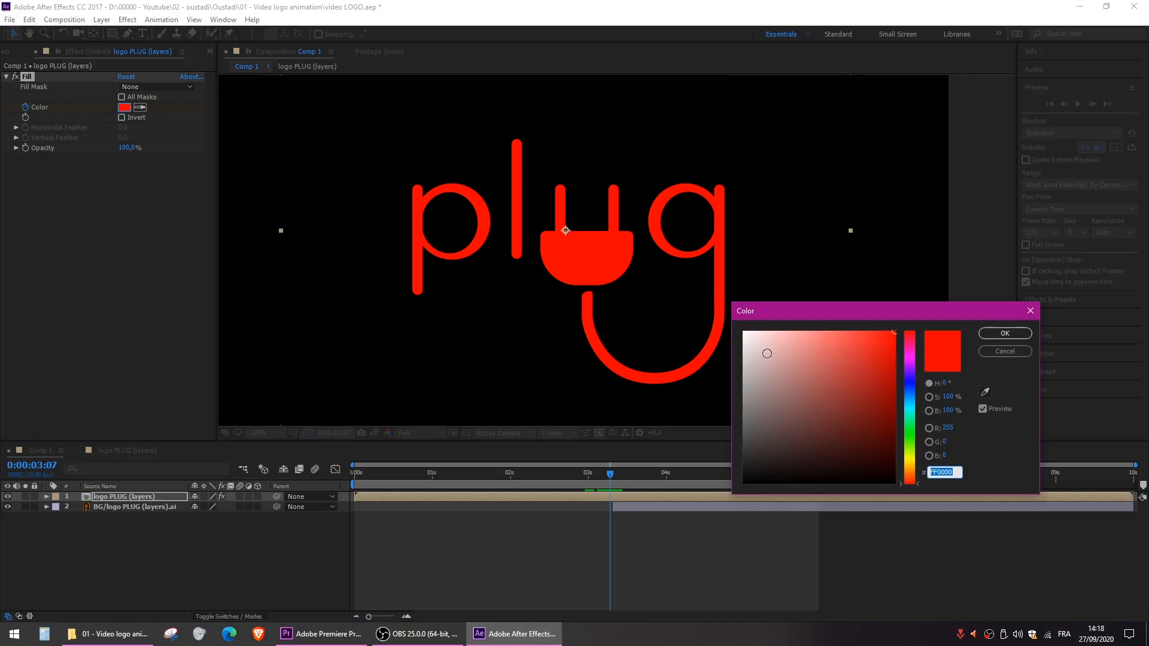
pyautogui.write('ffffff')
pyautogui.click(1011, 333)
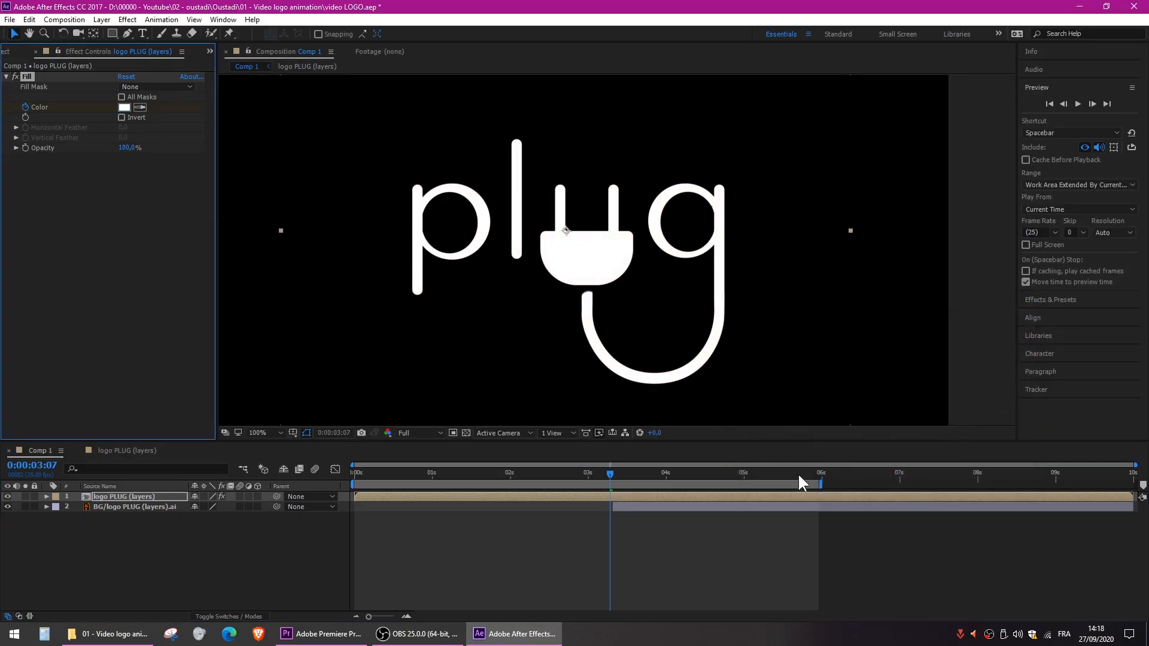
# - Advance one frame to 0:00:03:08 and set the Fill color to near-black, 131313
pyautogui.press('ctrl')
pyautogui.press('ctrl')
pyautogui.click(1092, 103)
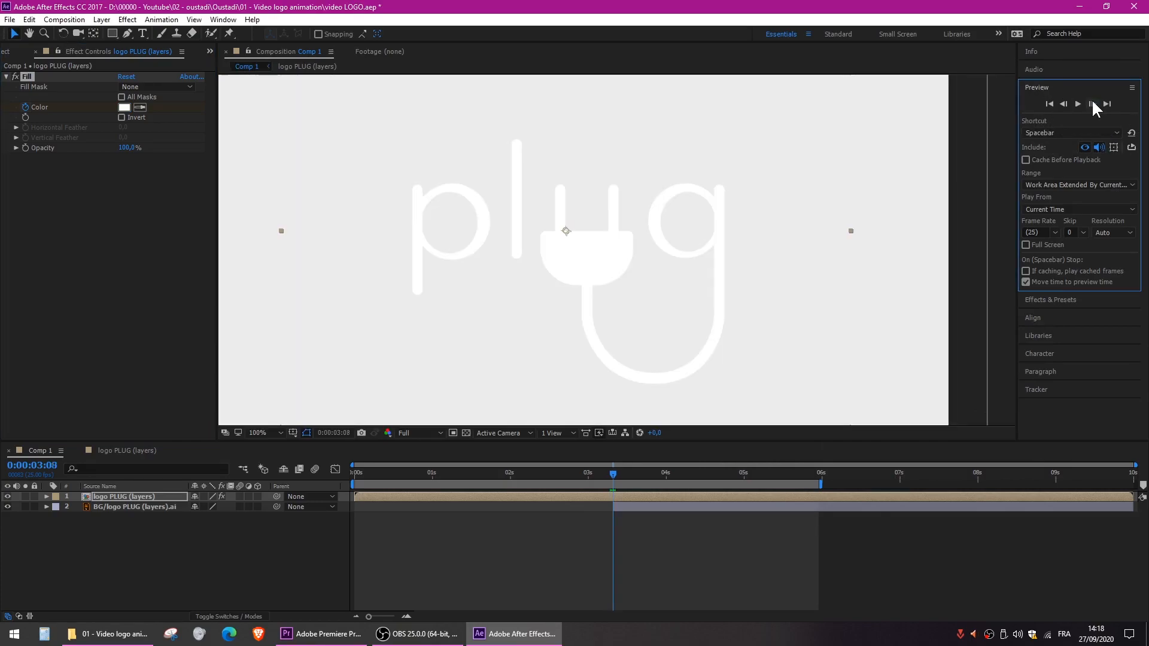
pyautogui.click(124, 107)
pyautogui.moveTo(743, 442); pyautogui.dragTo(747, 474)
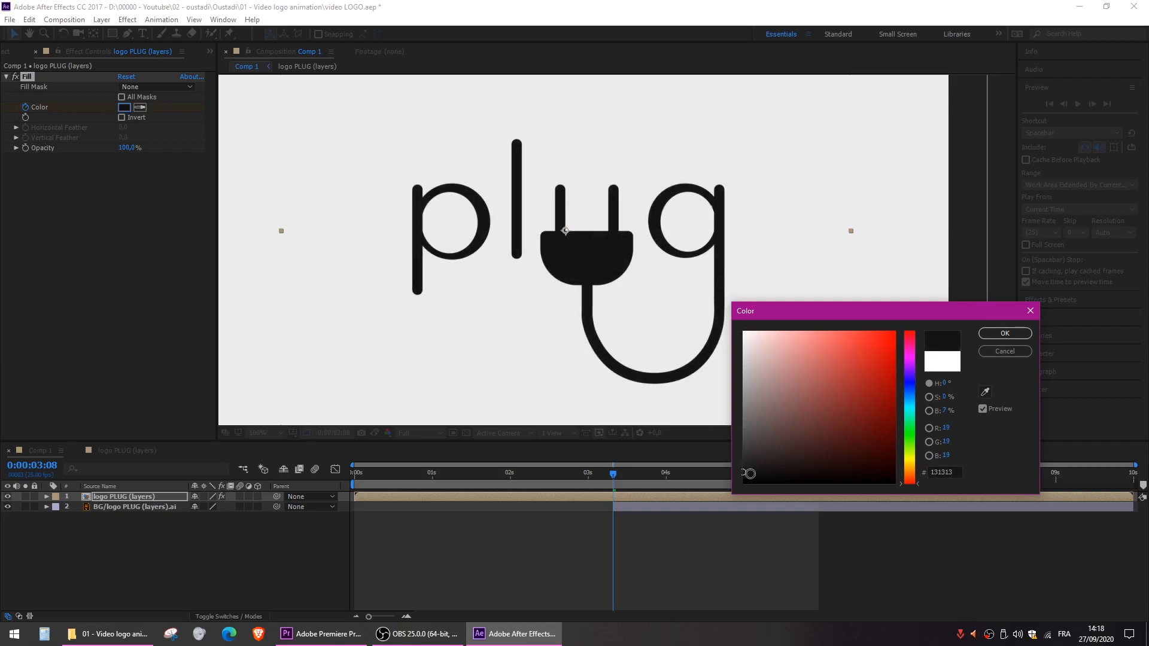
pyautogui.click(991, 334)
# - Reveal the keyframed Fill Color property of the logo PLUG (layers) layer and inspect its two keyframes
pyautogui.click(109, 497)
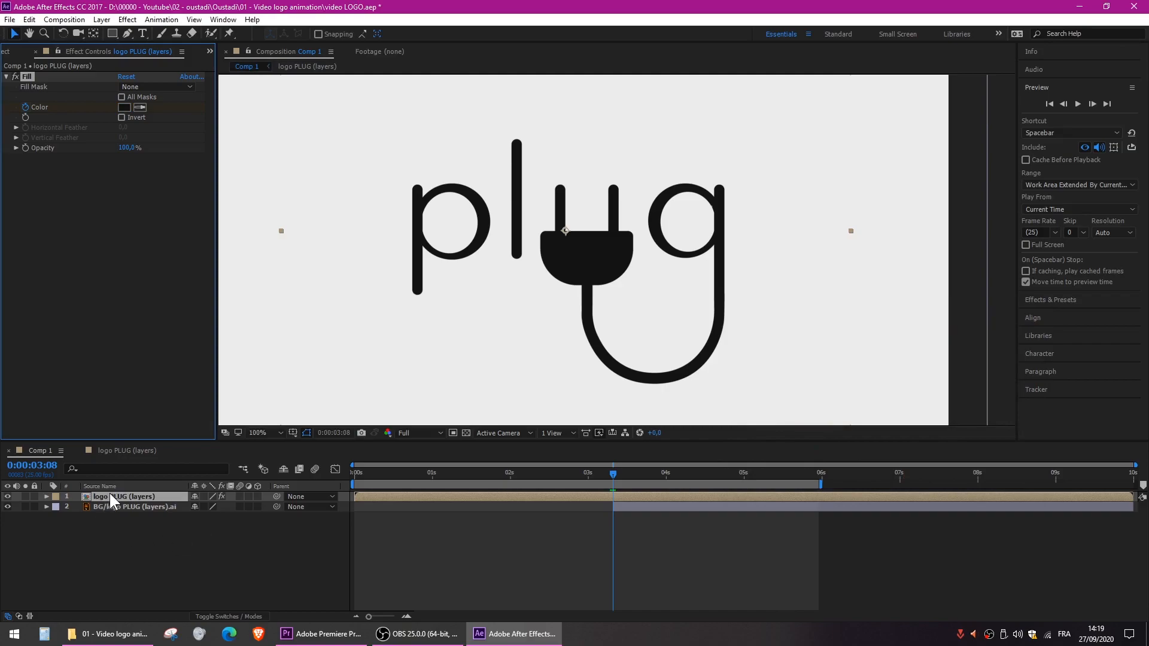
pyautogui.press('u')
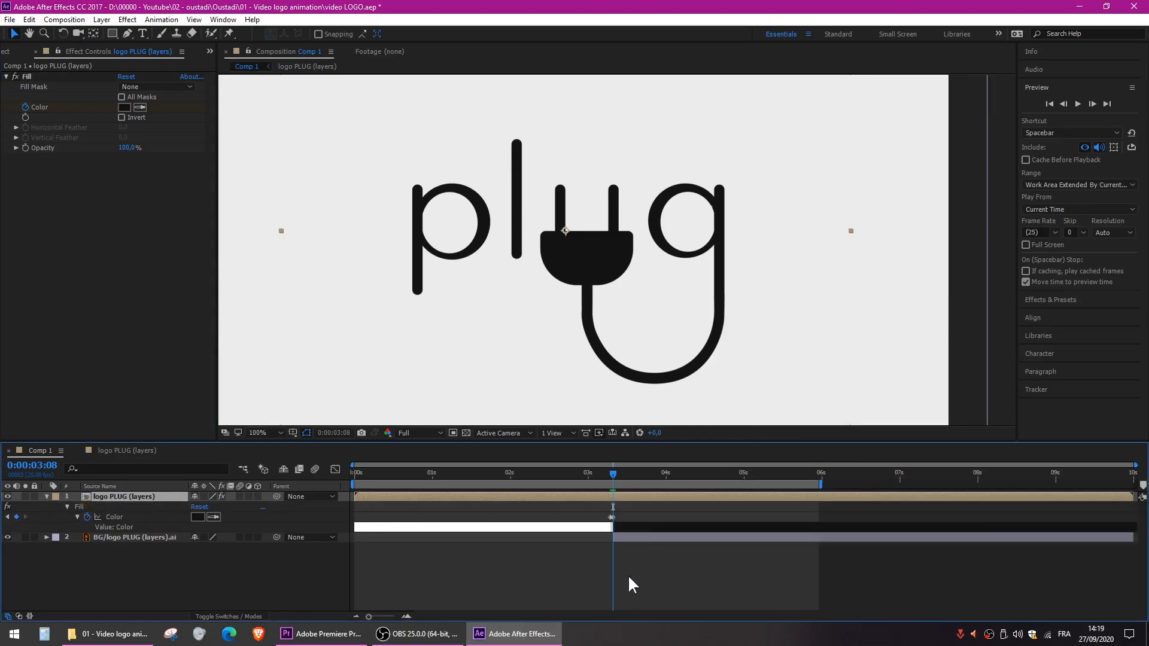
pyautogui.click(627, 575)
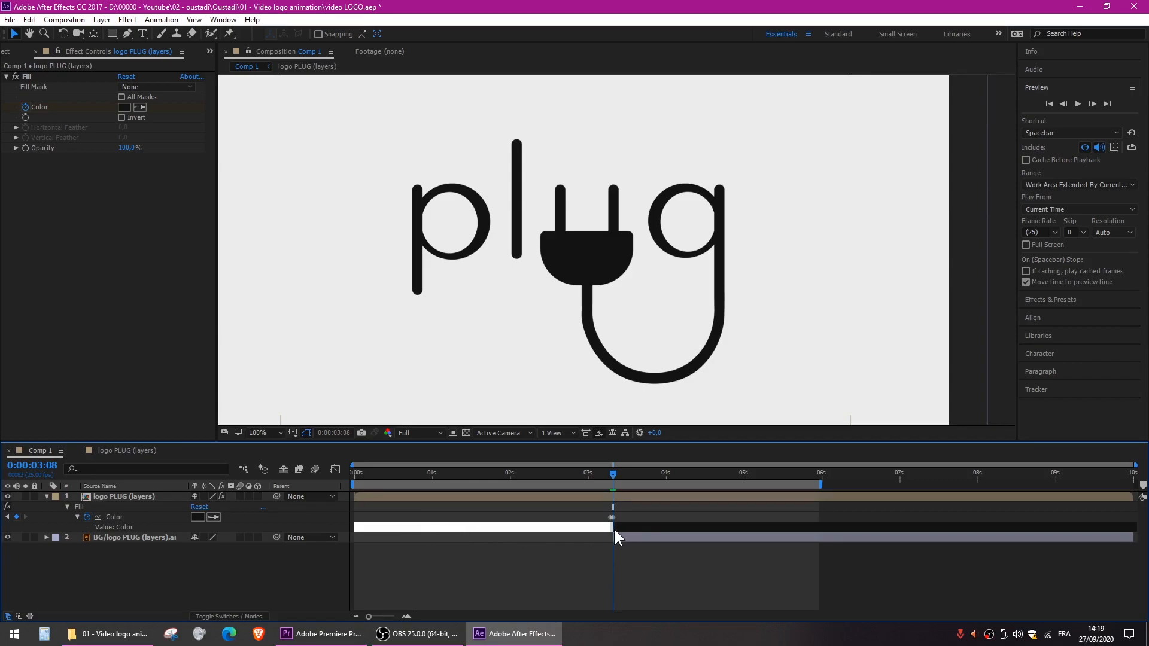
# - Preview the logo animation from the start and again from 0:00:03:01
pyautogui.moveTo(619, 473); pyautogui.dragTo(250, 495)
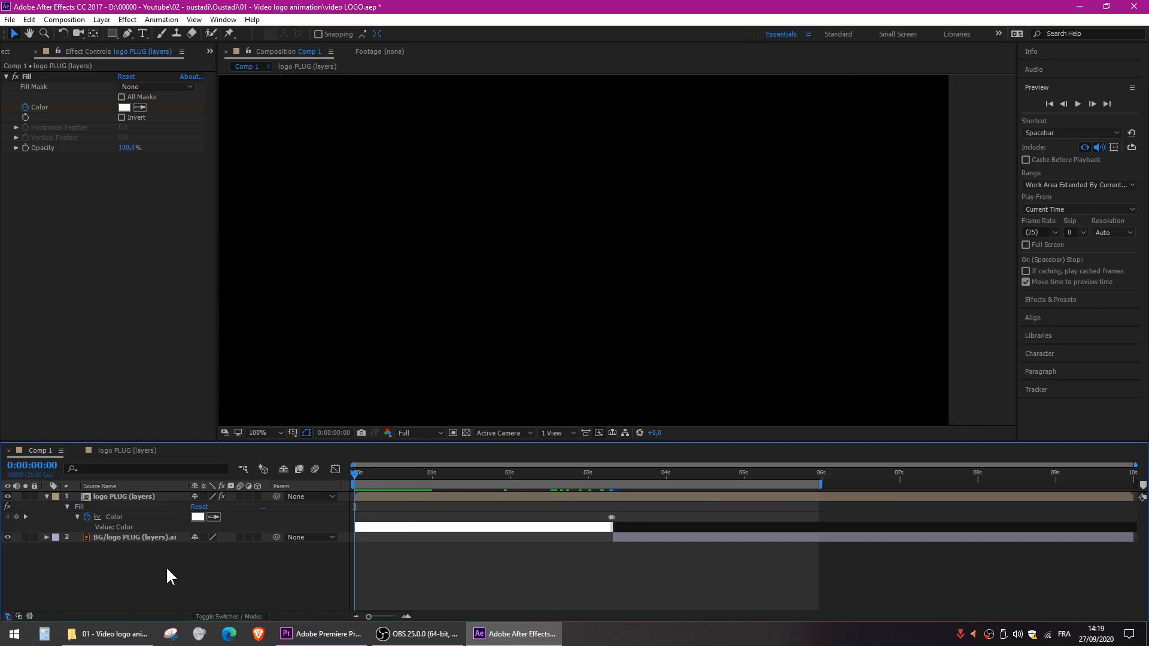
pyautogui.press('space')
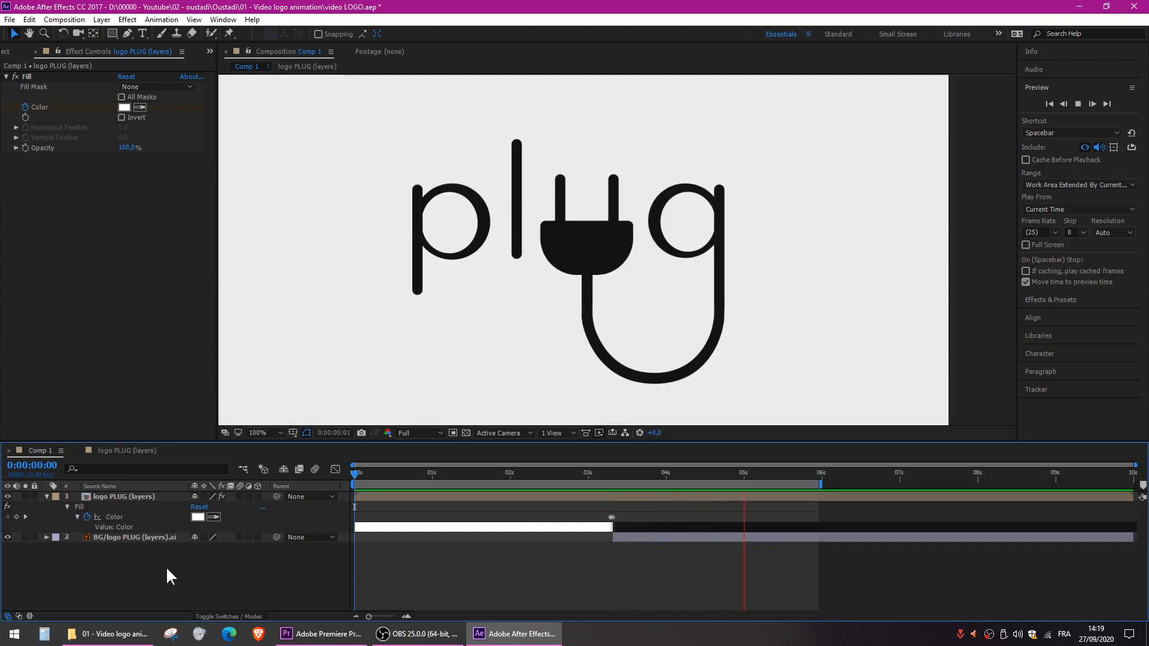
pyautogui.press('space')
pyautogui.click(592, 475)
pyautogui.press('space')
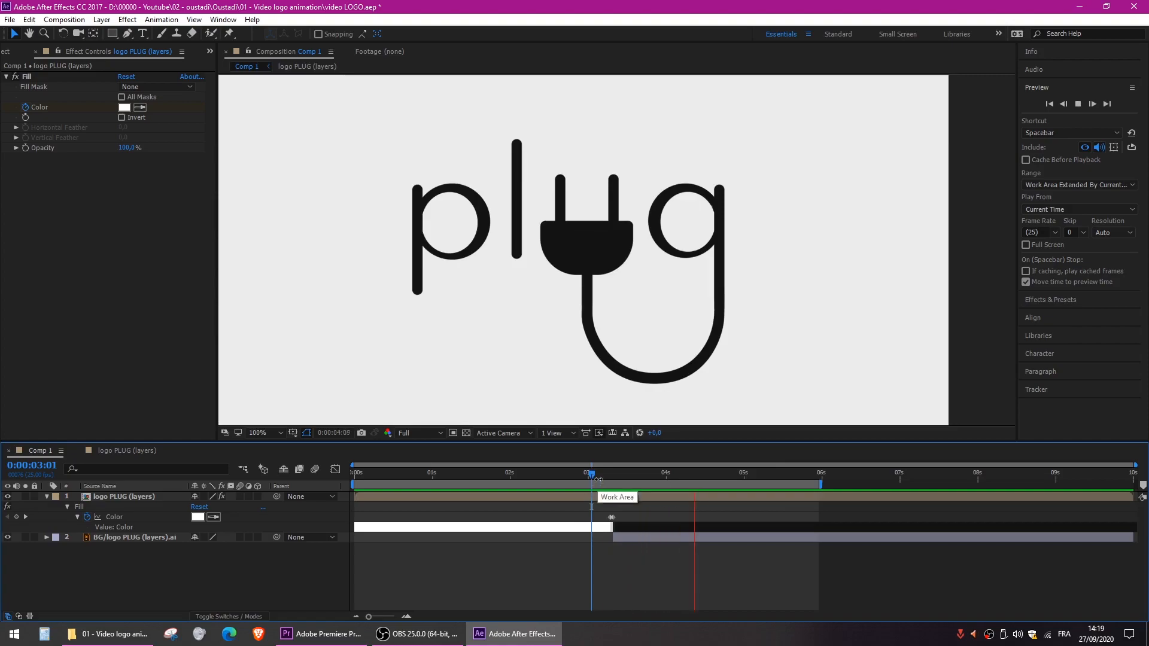
# - Set the end of Comp 1's work area at the 6-second mark, after the plug has connected
pyautogui.click(616, 473)
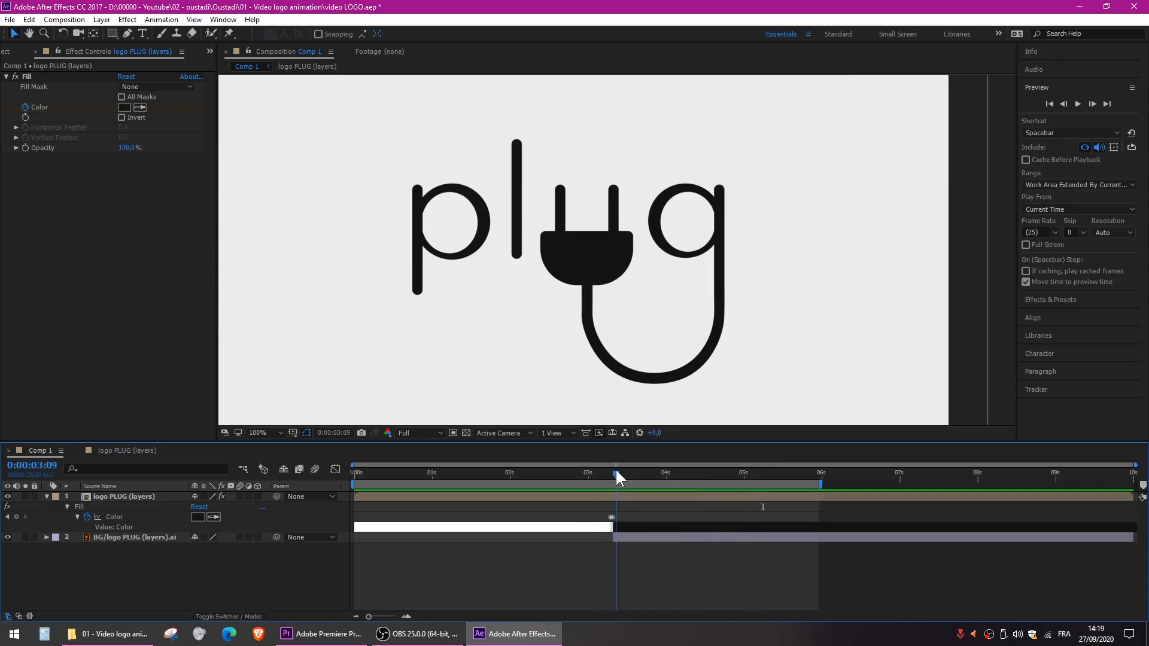
pyautogui.moveTo(615, 468); pyautogui.dragTo(826, 486)
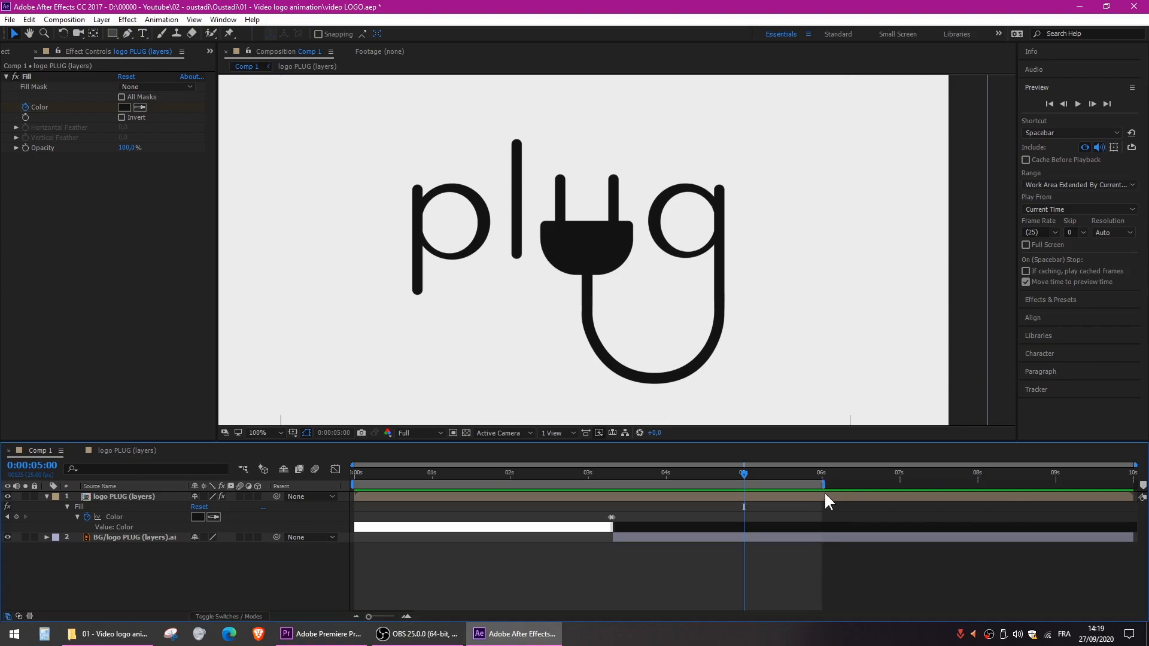
pyautogui.moveTo(1135, 465)
pyautogui.mouseDown()
pyautogui.moveTo(1082, 469)
pyautogui.moveTo(1145, 467)
pyautogui.mouseUp()
# - Add Comp 1 to the render queue and delete the two older Comp 1 entries from it
pyautogui.click(75, 20)
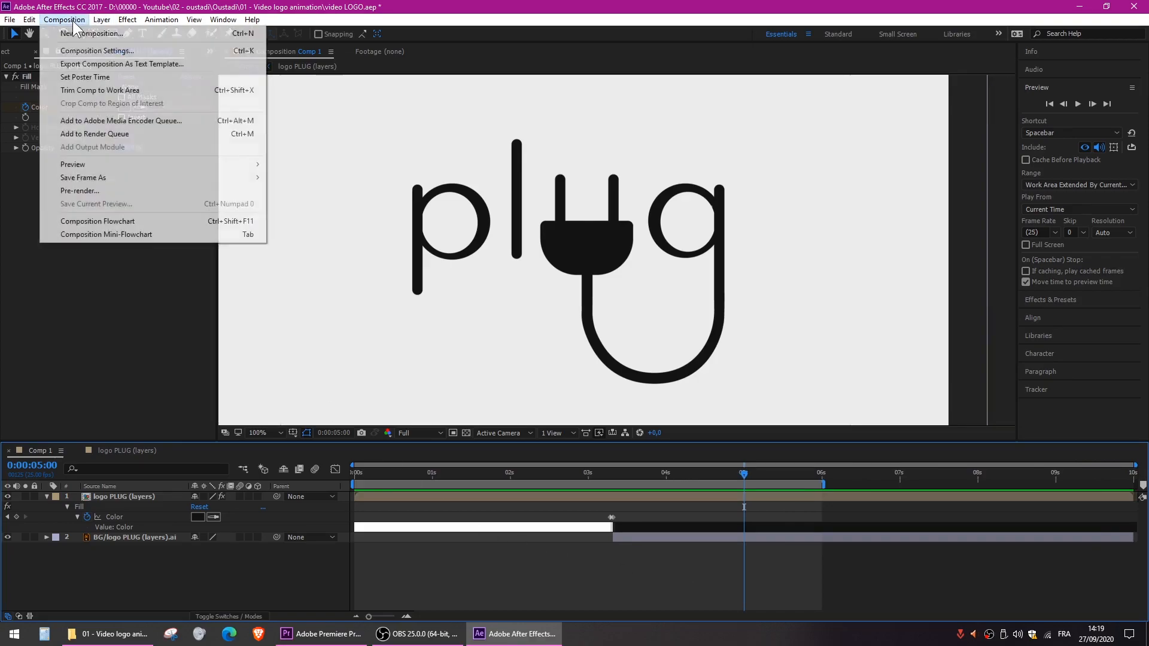
pyautogui.click(113, 135)
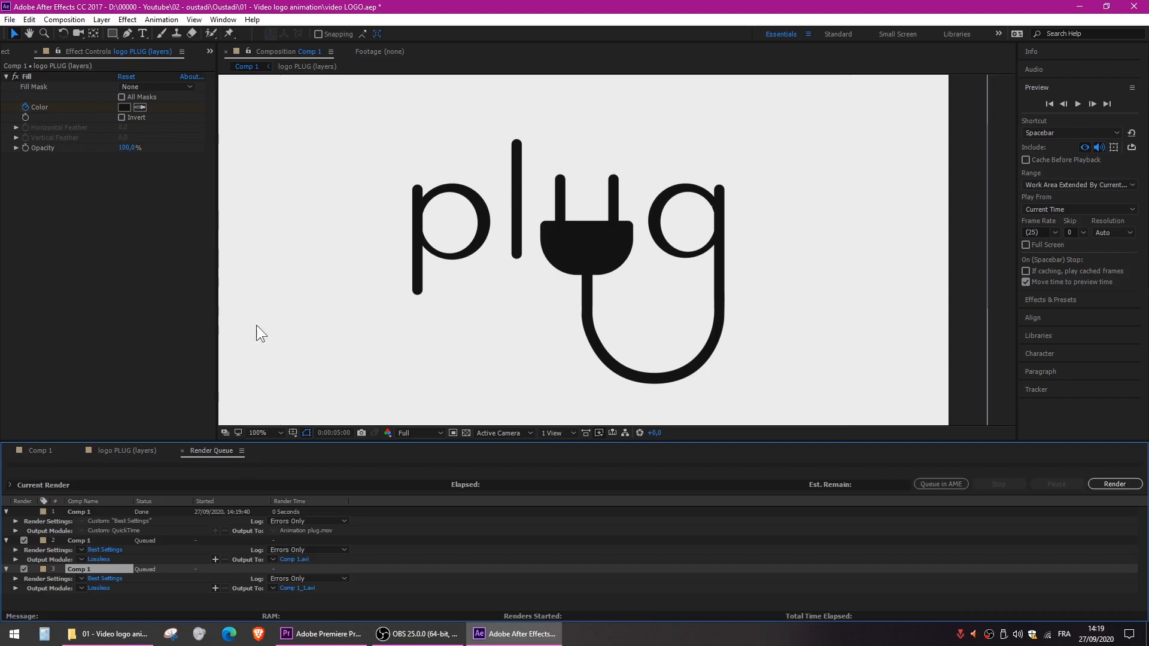
pyautogui.click(72, 511)
pyautogui.press('Delete')
pyautogui.click(71, 511)
pyautogui.press('Delete')
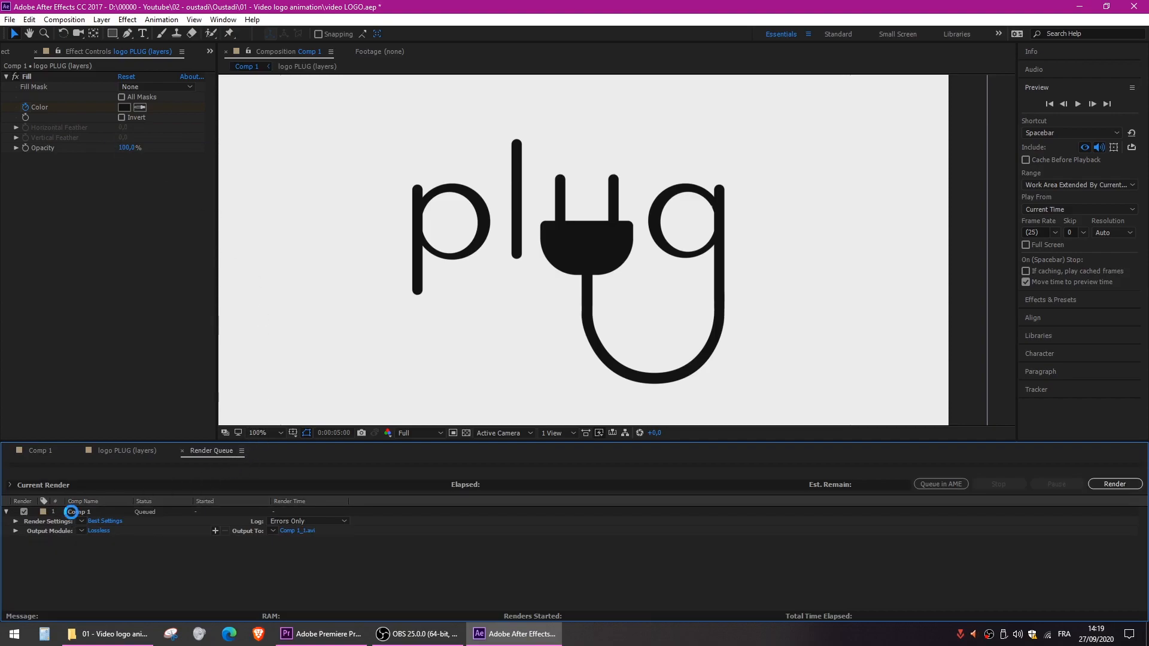
# - Accept Best quality at Full resolution for the Comp 1 render and set its output module format to QuickTime
pyautogui.click(100, 524)
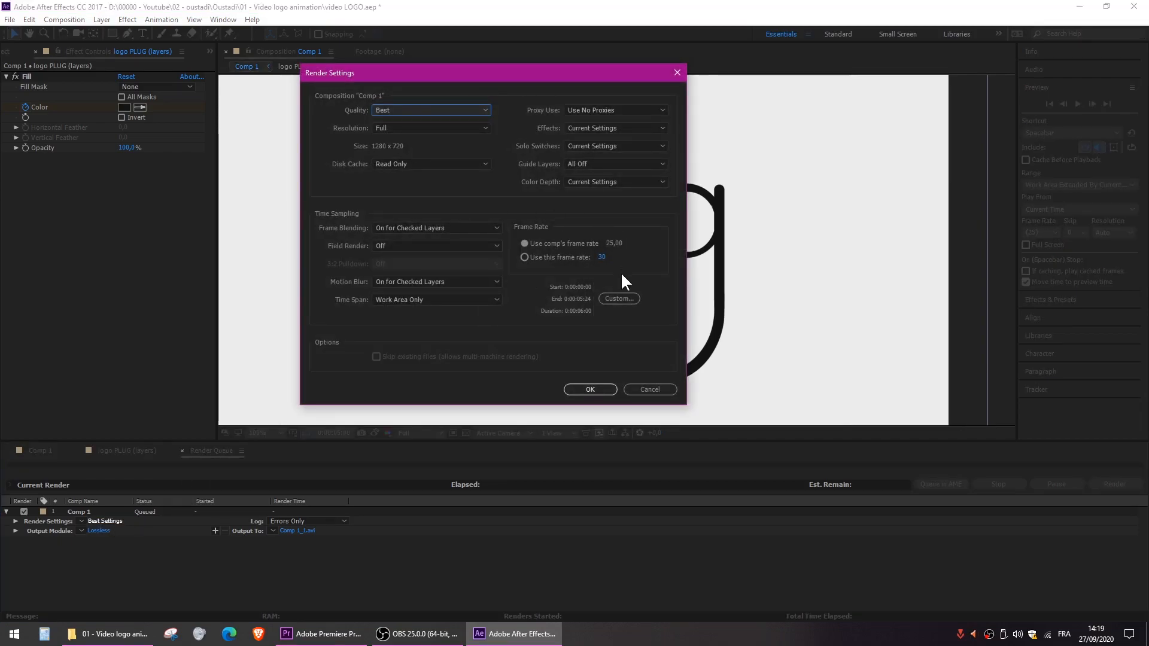
pyautogui.click(607, 390)
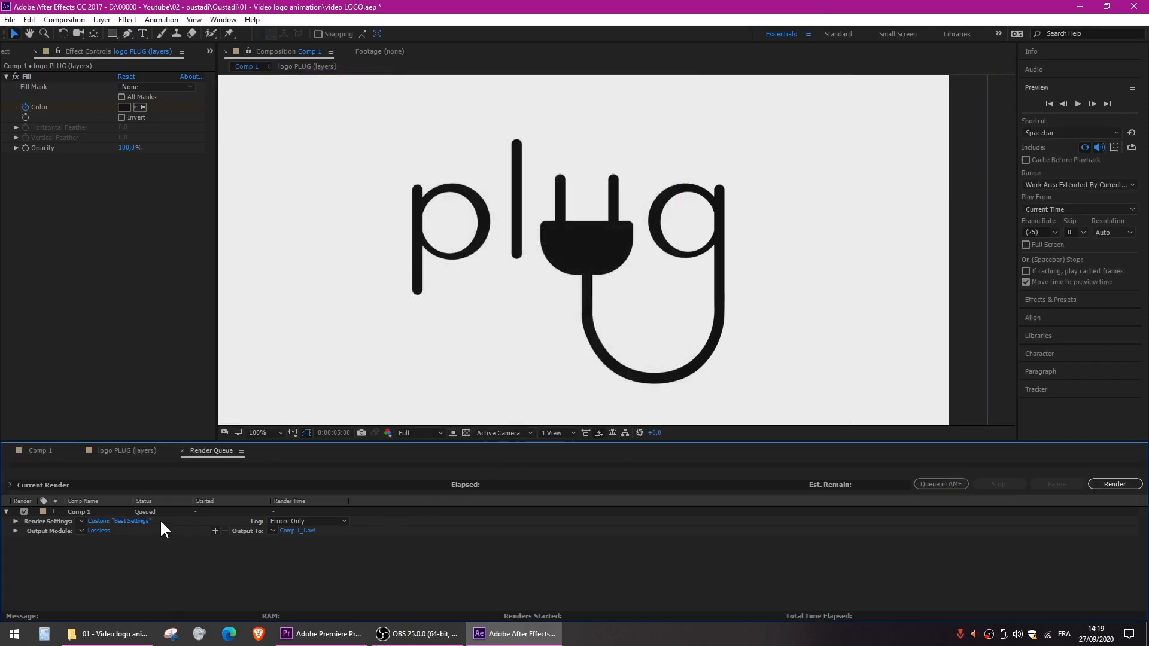
pyautogui.click(103, 528)
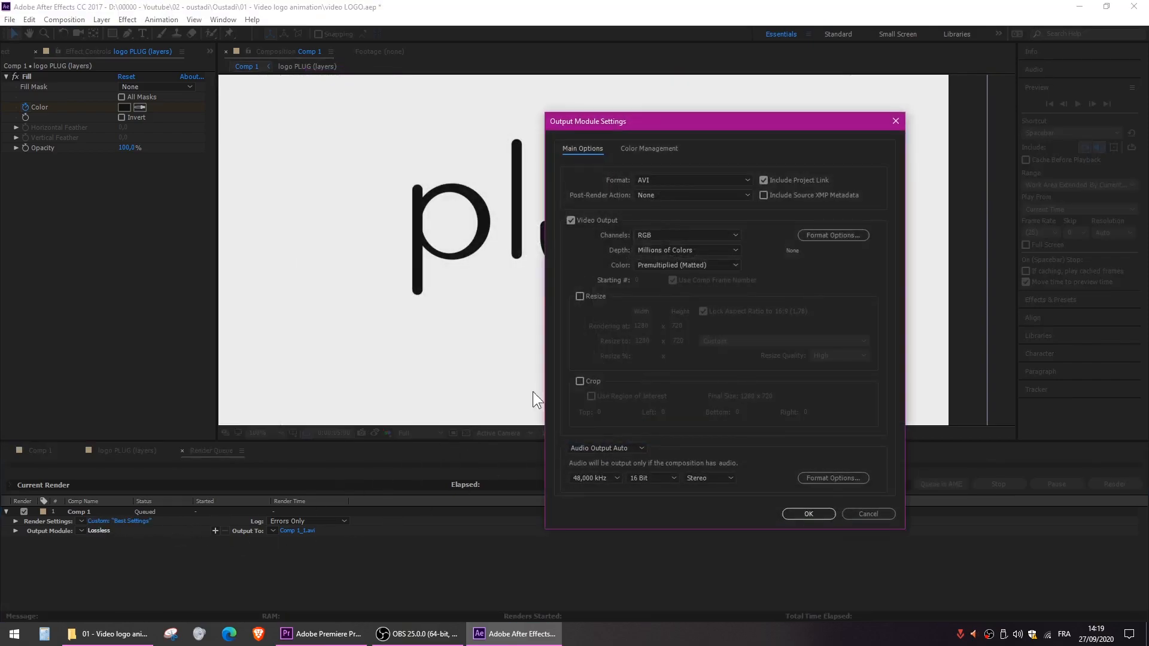
pyautogui.click(680, 178)
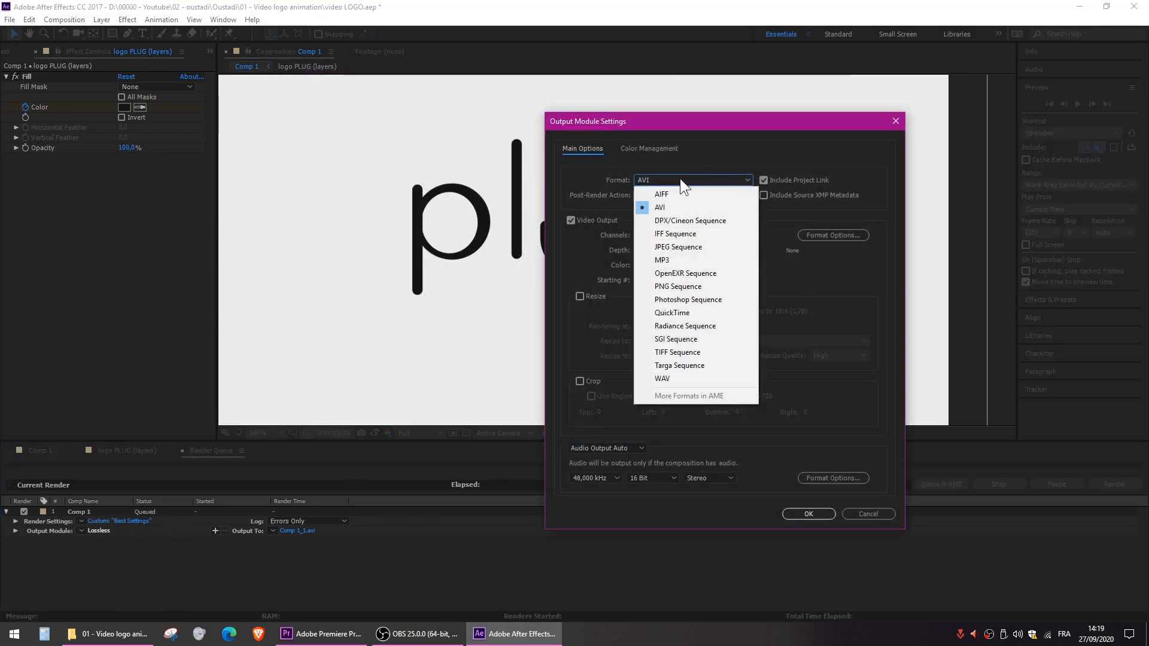
pyautogui.click(691, 310)
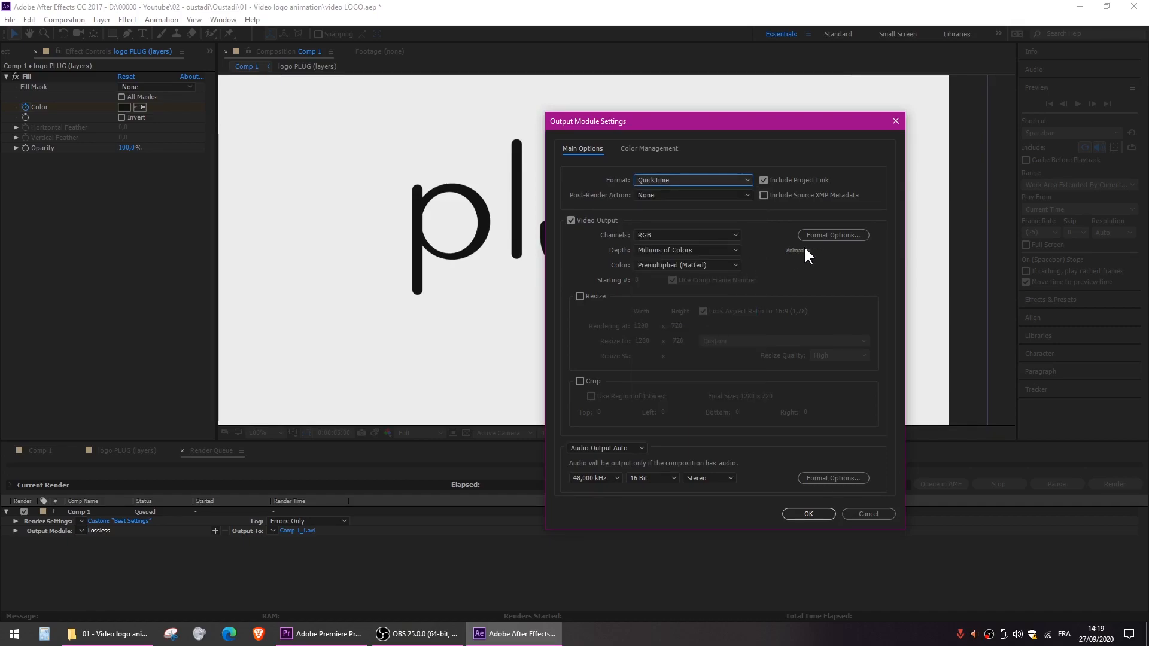
# - Use the Animation video codec for the QuickTime output, keep Audio Output Auto, and confirm the output module settings
pyautogui.click(824, 235)
pyautogui.click(691, 141)
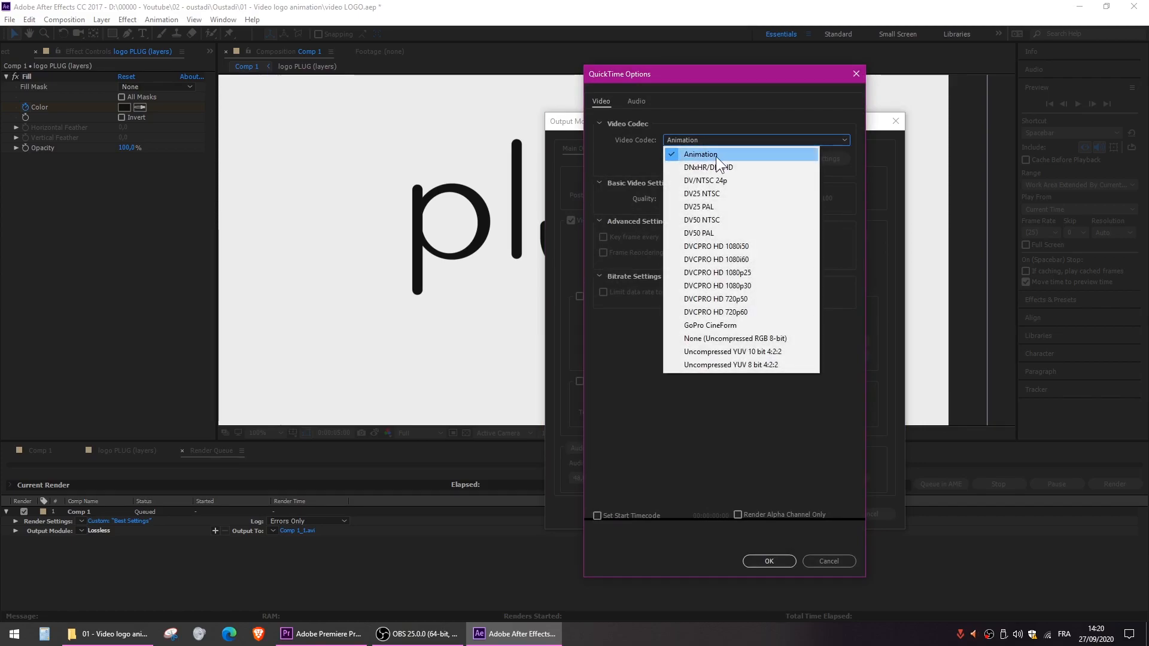
pyautogui.click(730, 153)
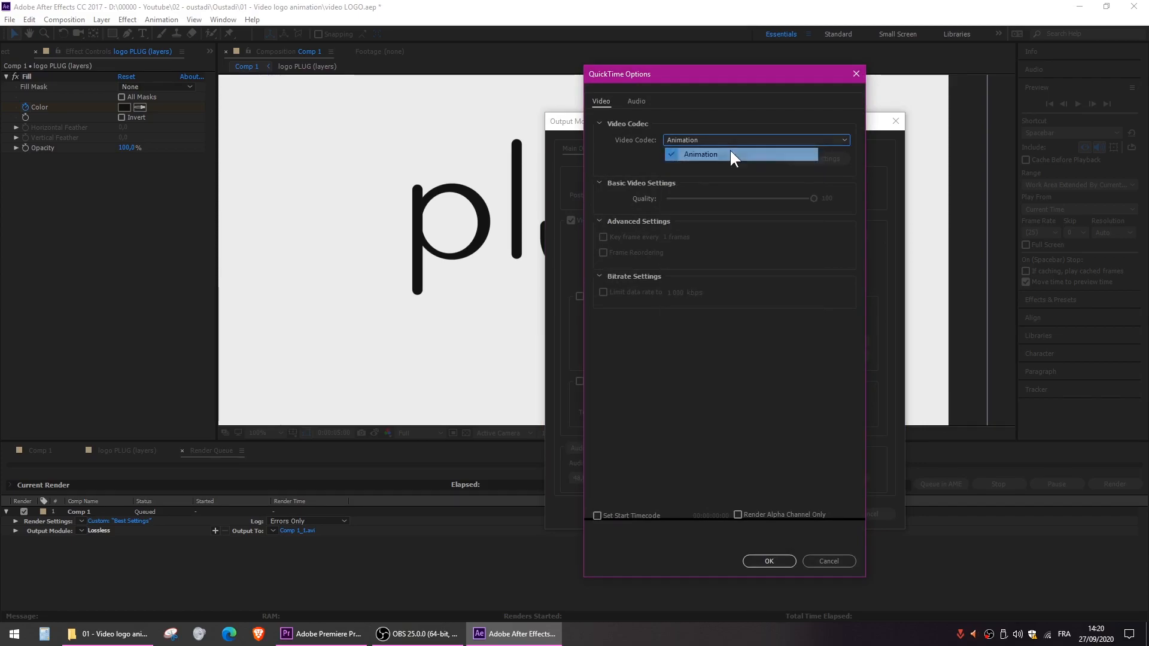
pyautogui.click(778, 560)
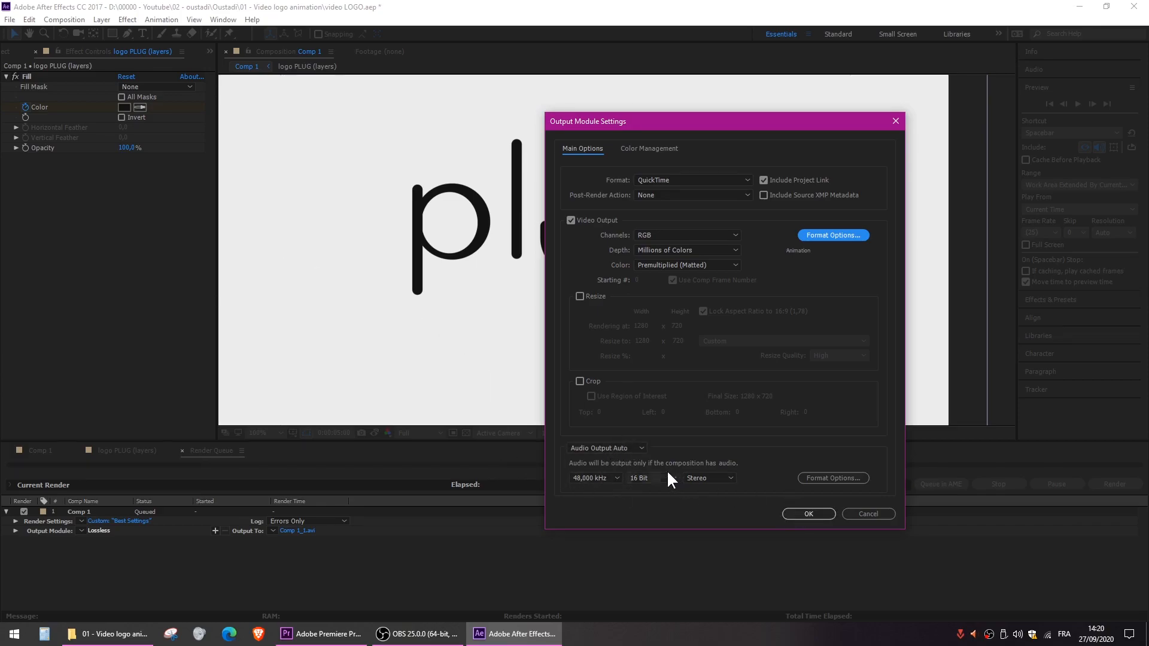
pyautogui.click(608, 448)
pyautogui.click(750, 450)
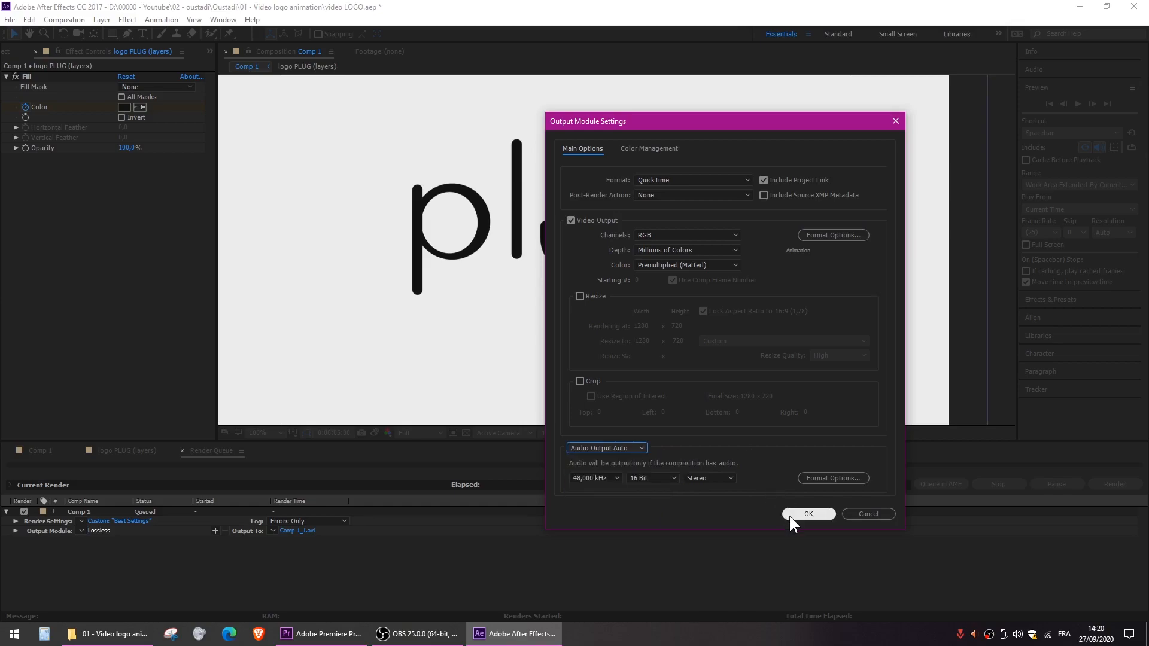
pyautogui.click(808, 514)
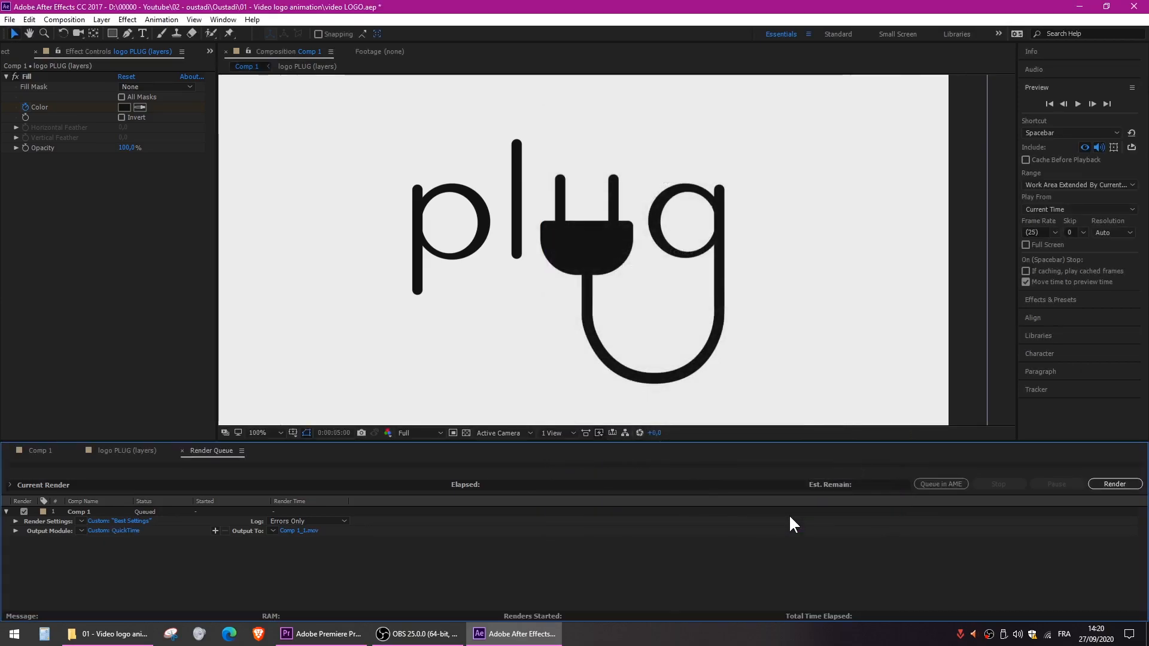
# - Set the output movie to VIDEO plug in inside the Oustadi folder's 01 - Video logo animation subfolder and start rendering
pyautogui.click(304, 532)
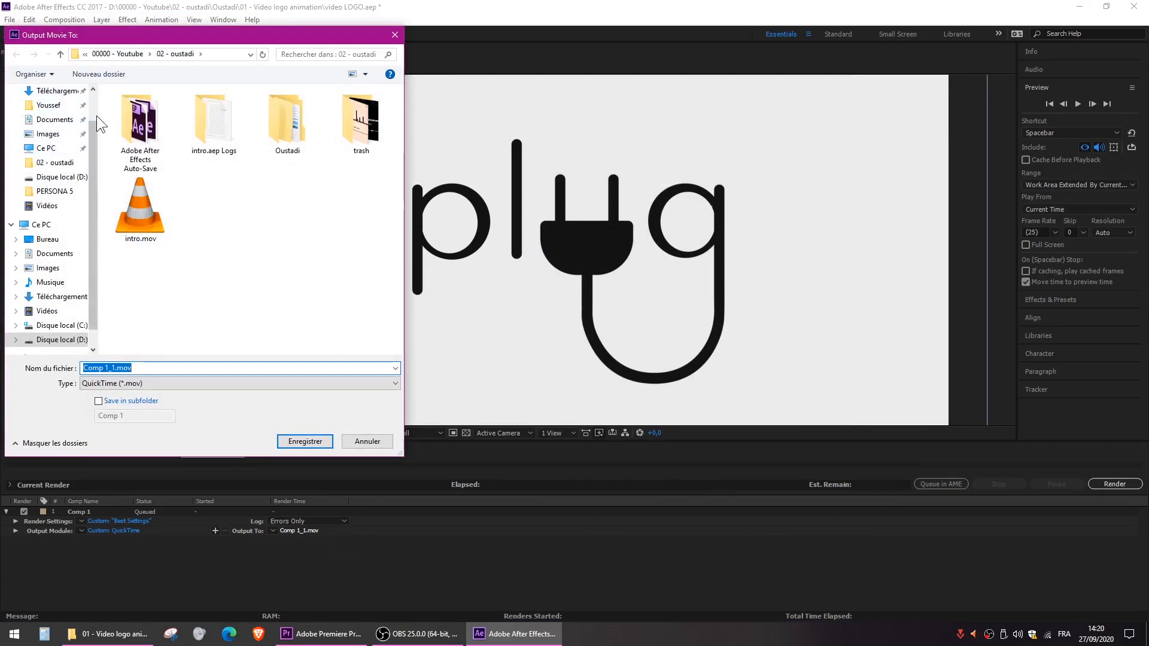
pyautogui.scroll(1, 92, 106)
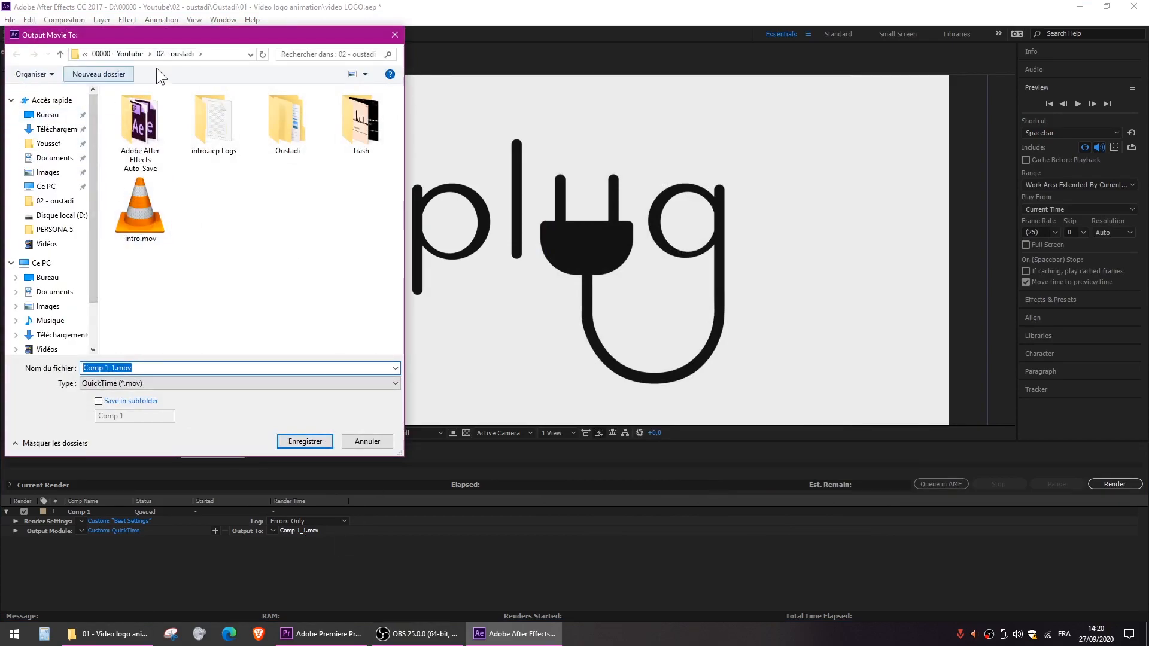
pyautogui.doubleClick(287, 108)
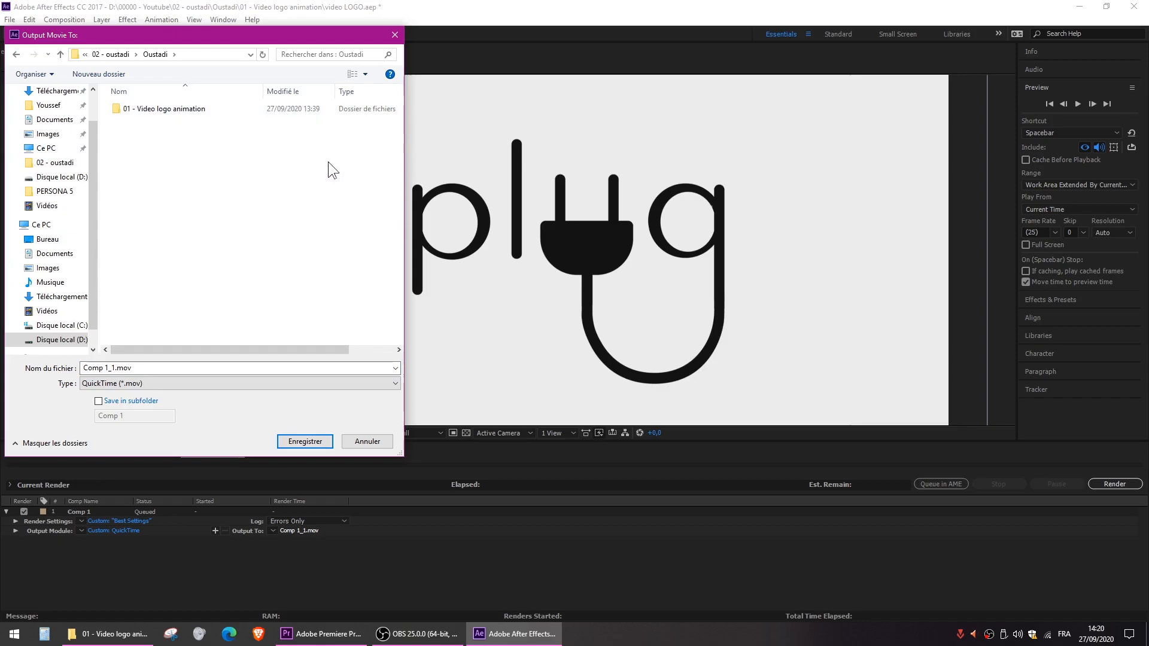
pyautogui.click(166, 372)
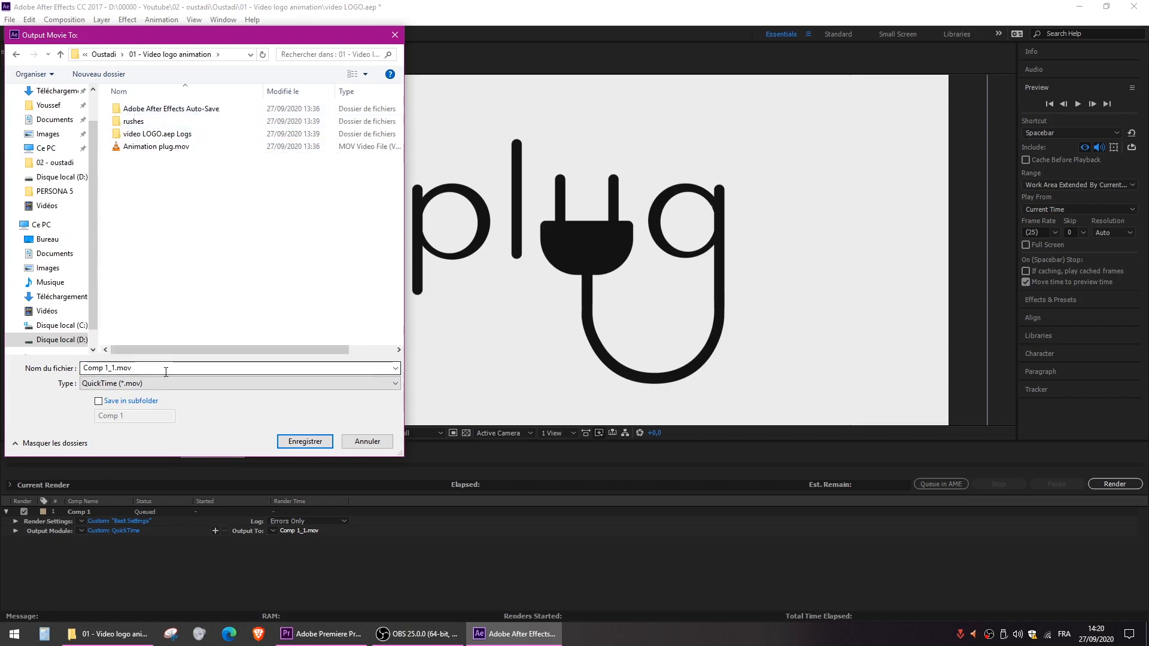
pyautogui.write('V')
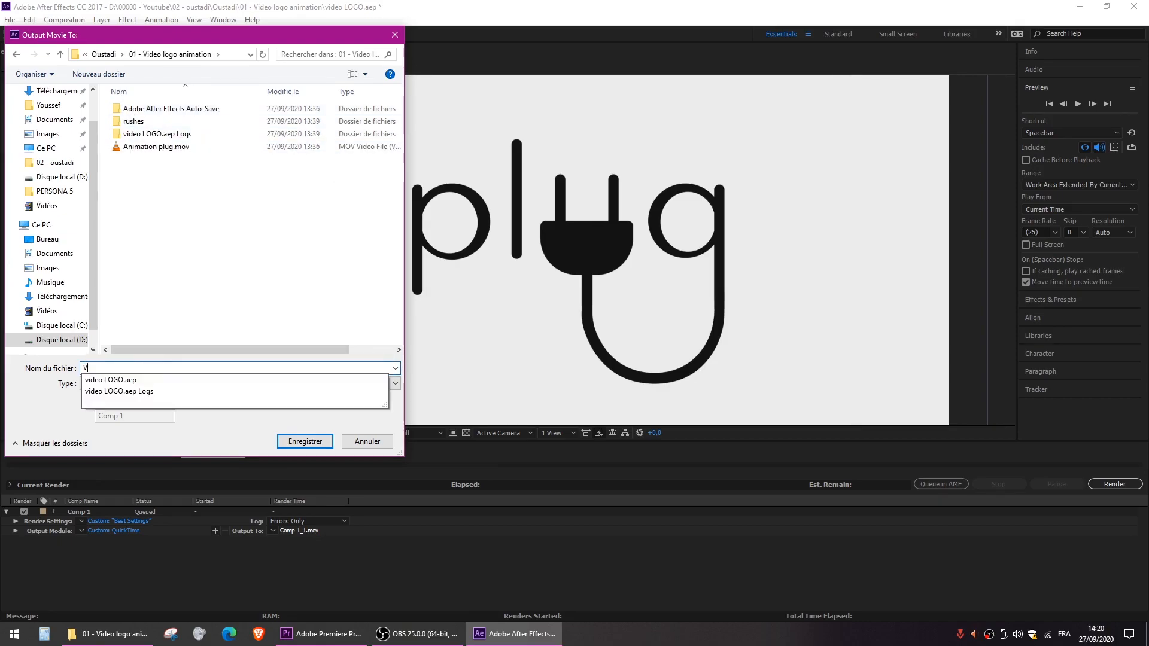
pyautogui.write('IDEO plug in')
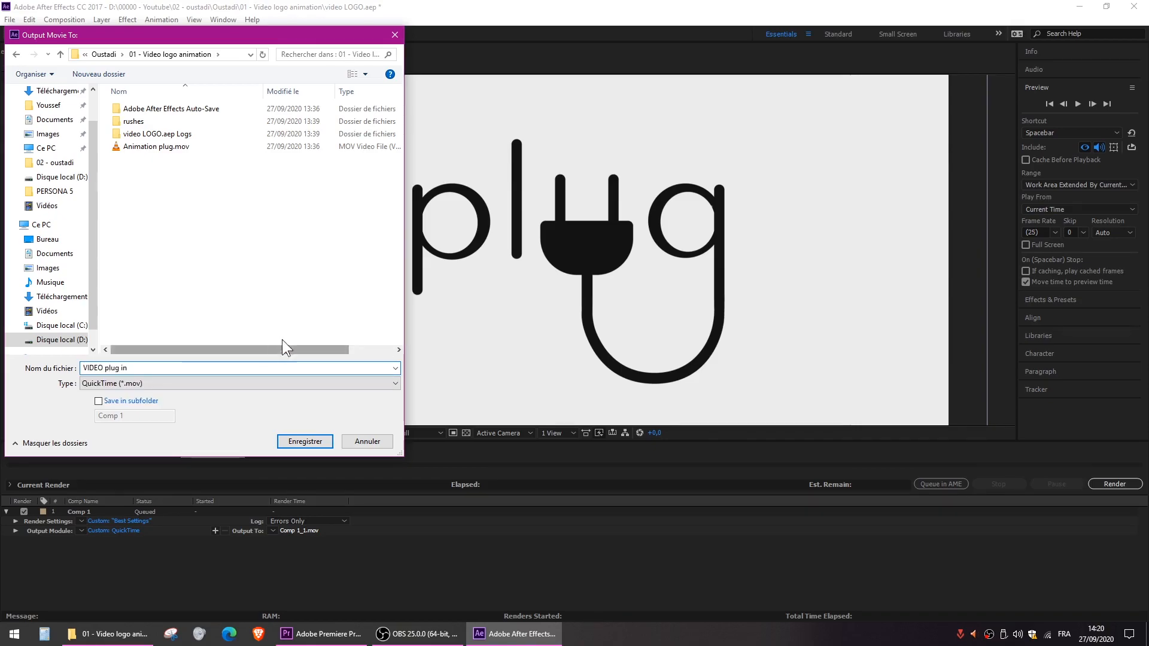
pyautogui.click(301, 442)
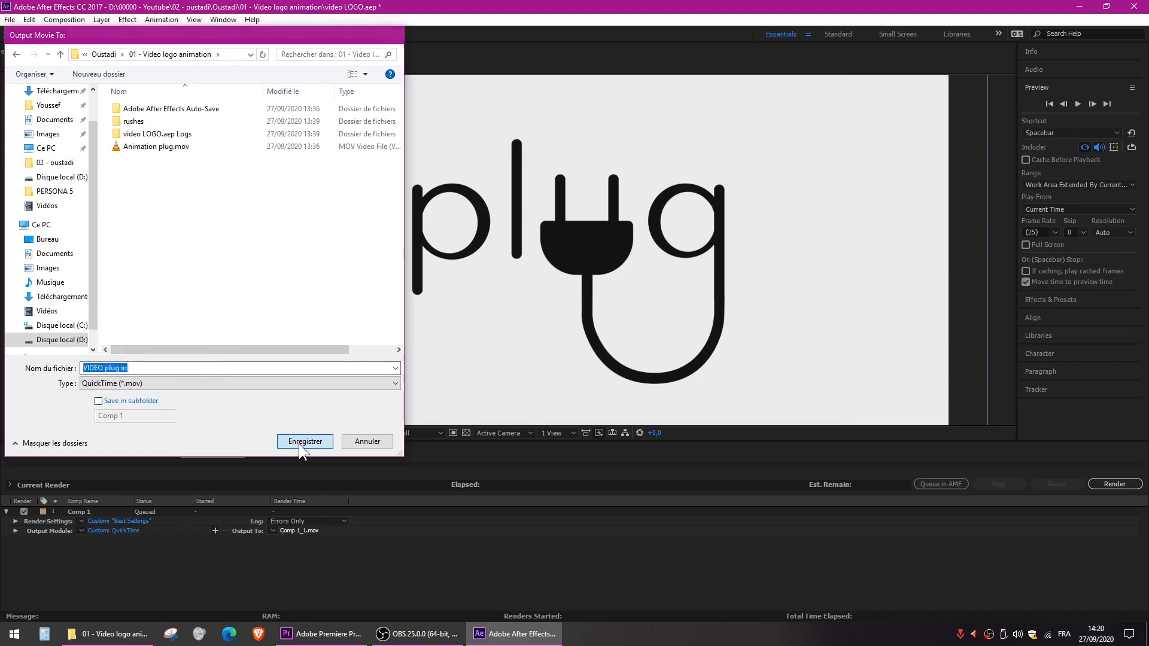
pyautogui.click(1115, 483)
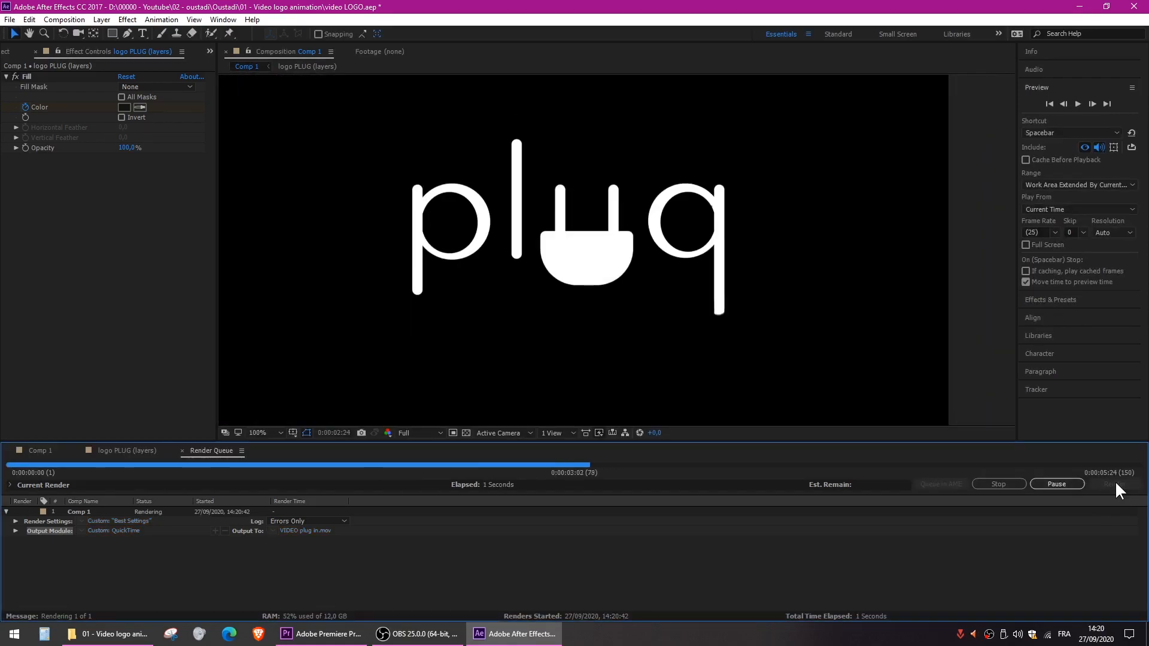